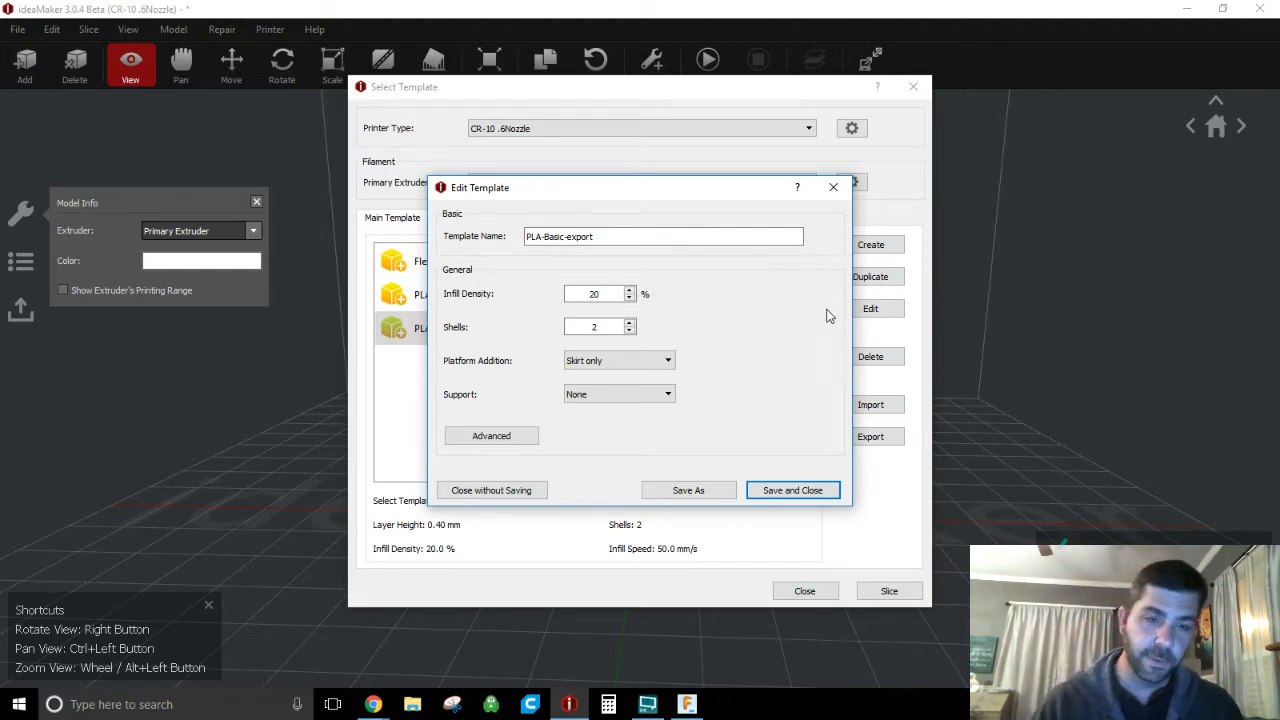
- Save the PLA-Basic-export template, exit template selection, and delete the fidget spinner from the build plate
click(800, 493)
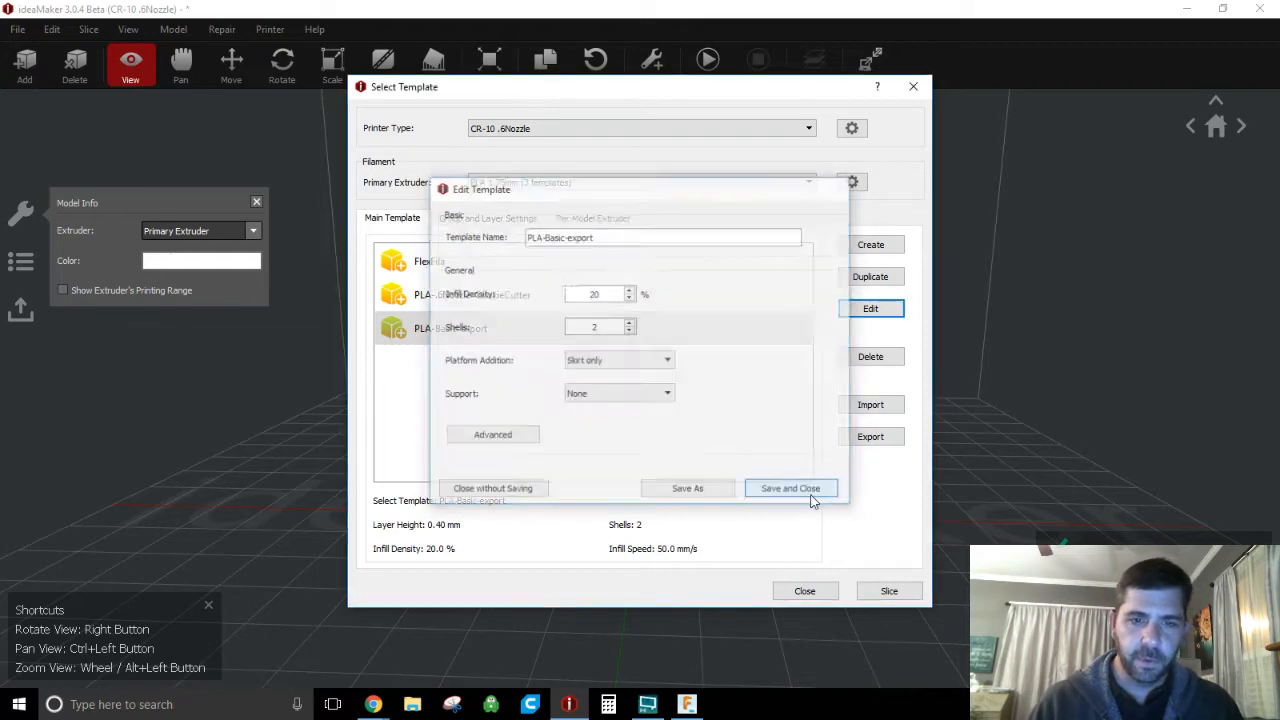
click(912, 89)
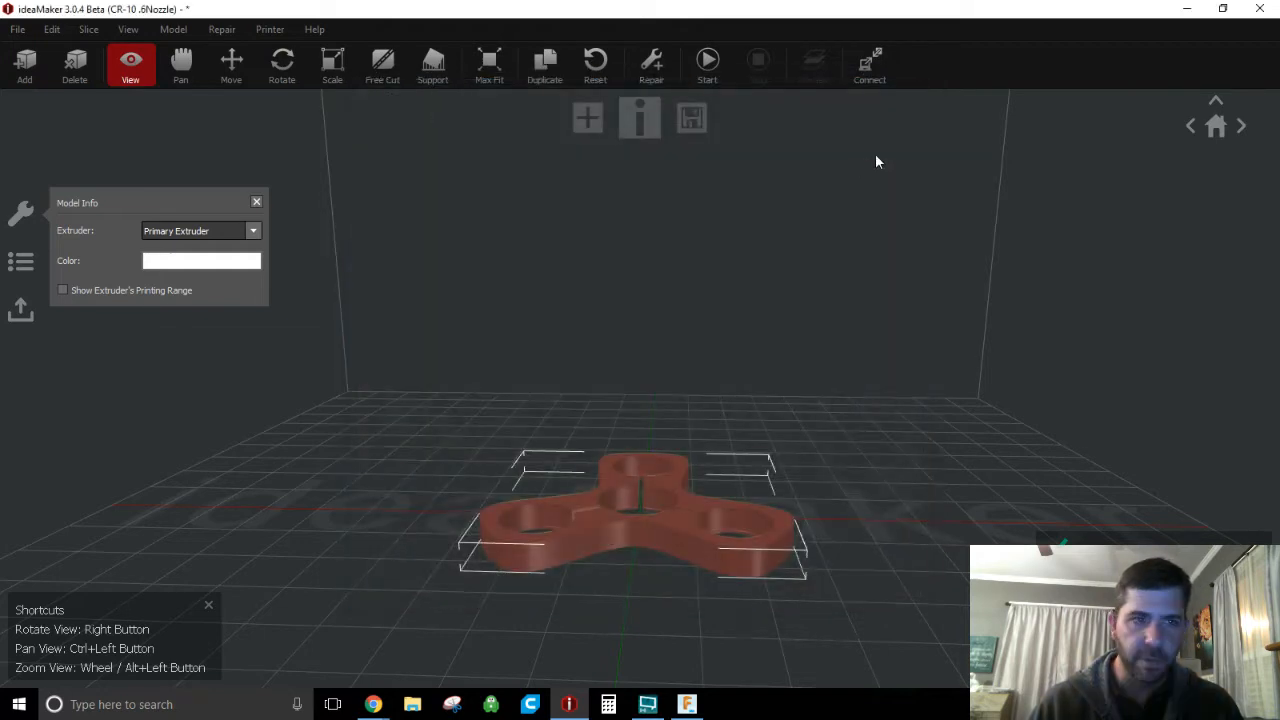
click(700, 324)
click(697, 525)
click(75, 65)
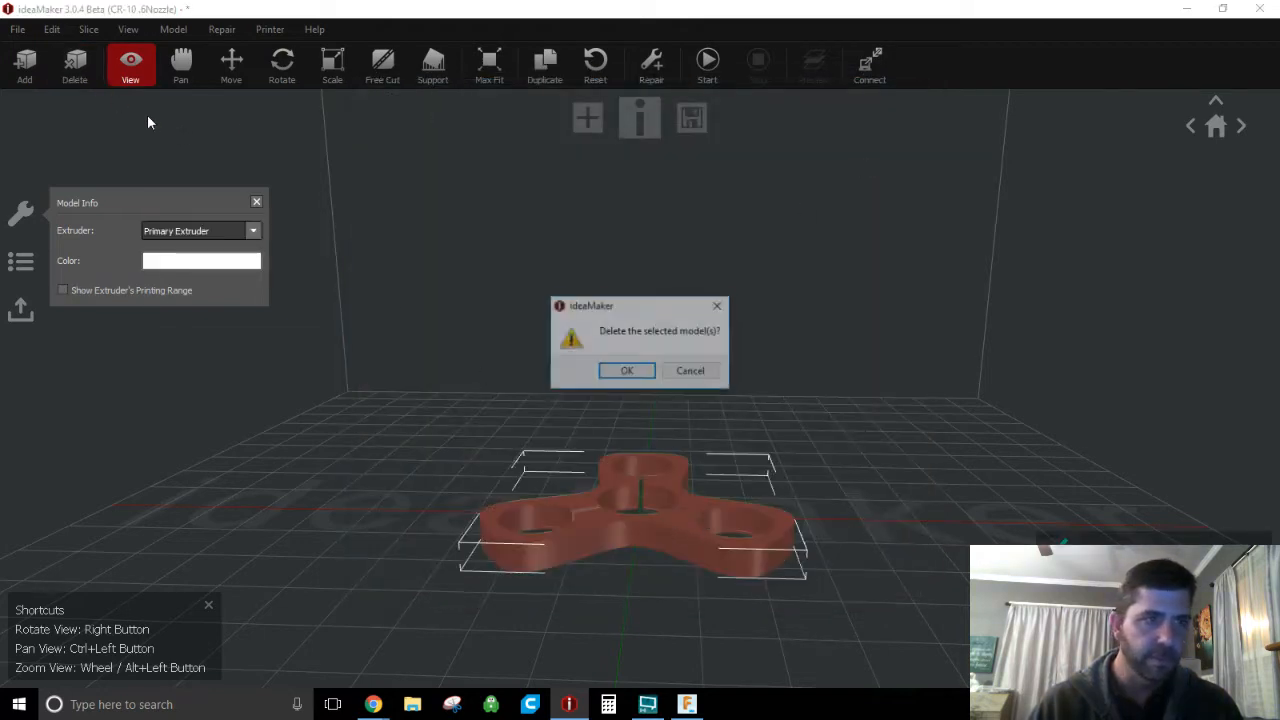
click(626, 370)
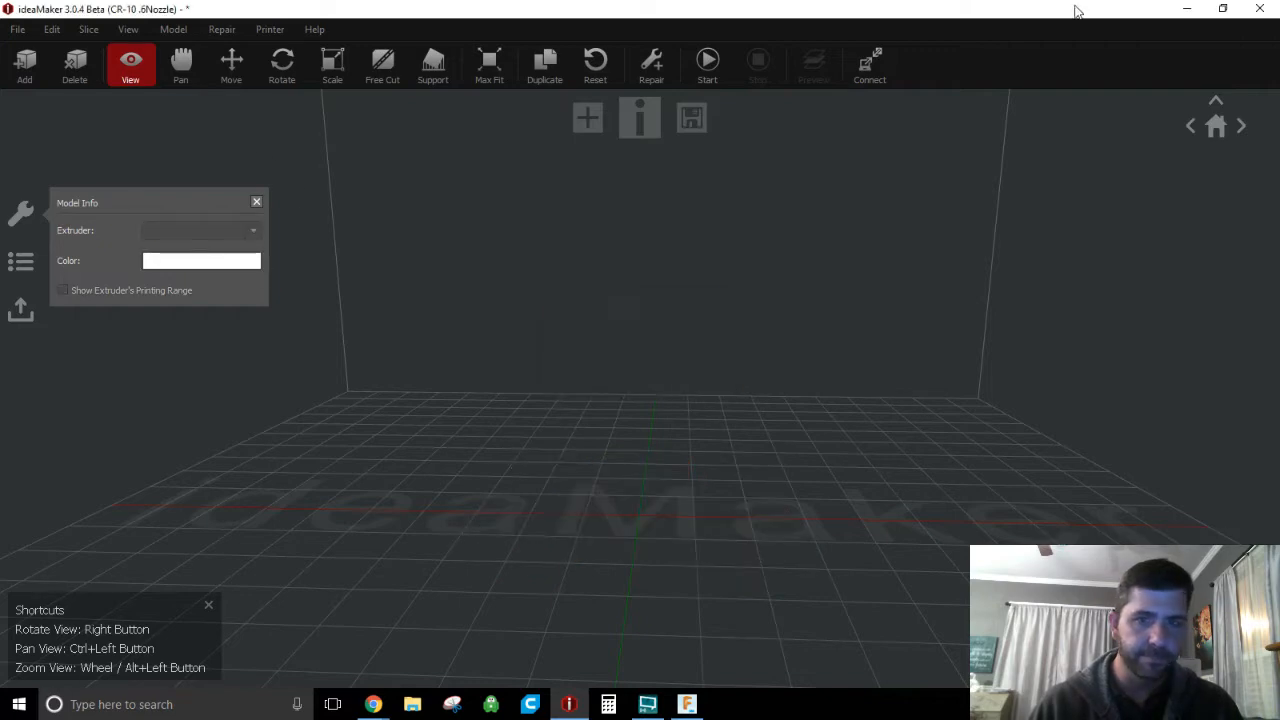
- Switch to the Chrome window with the ideaMaker 3.0-beta release note topic
click(1173, 8)
mouse_move(391, 680)
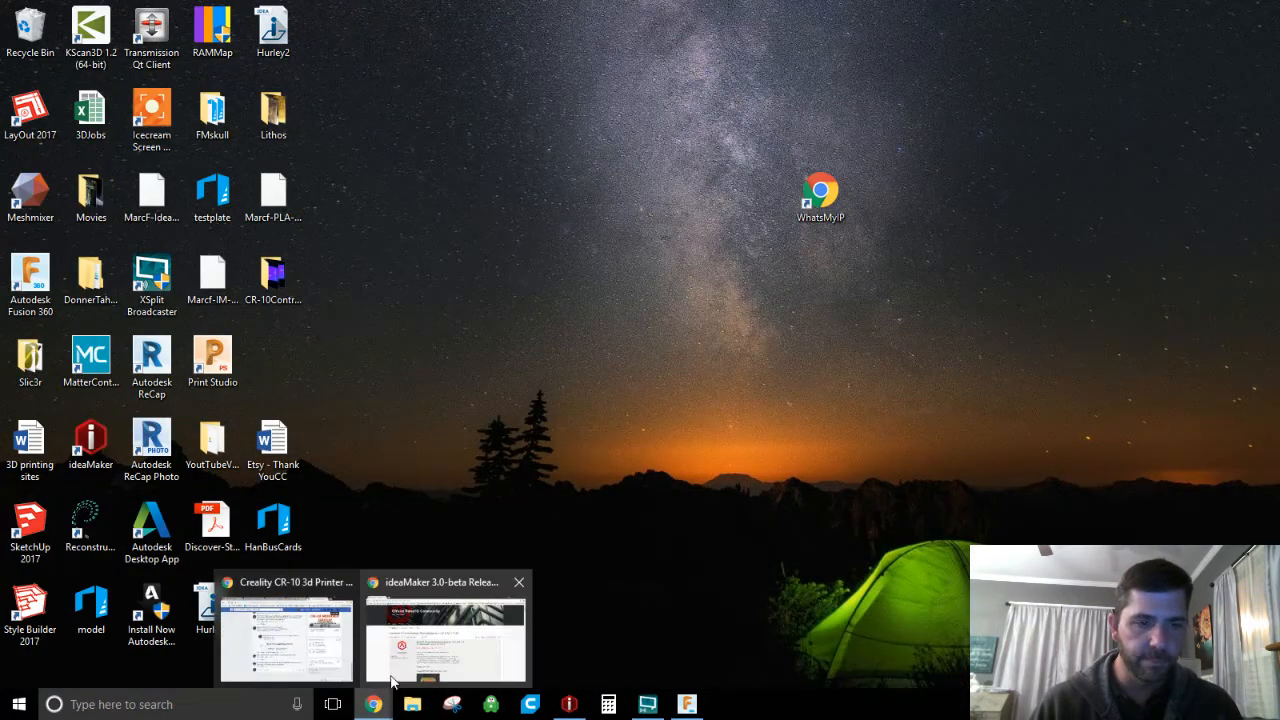
click(436, 672)
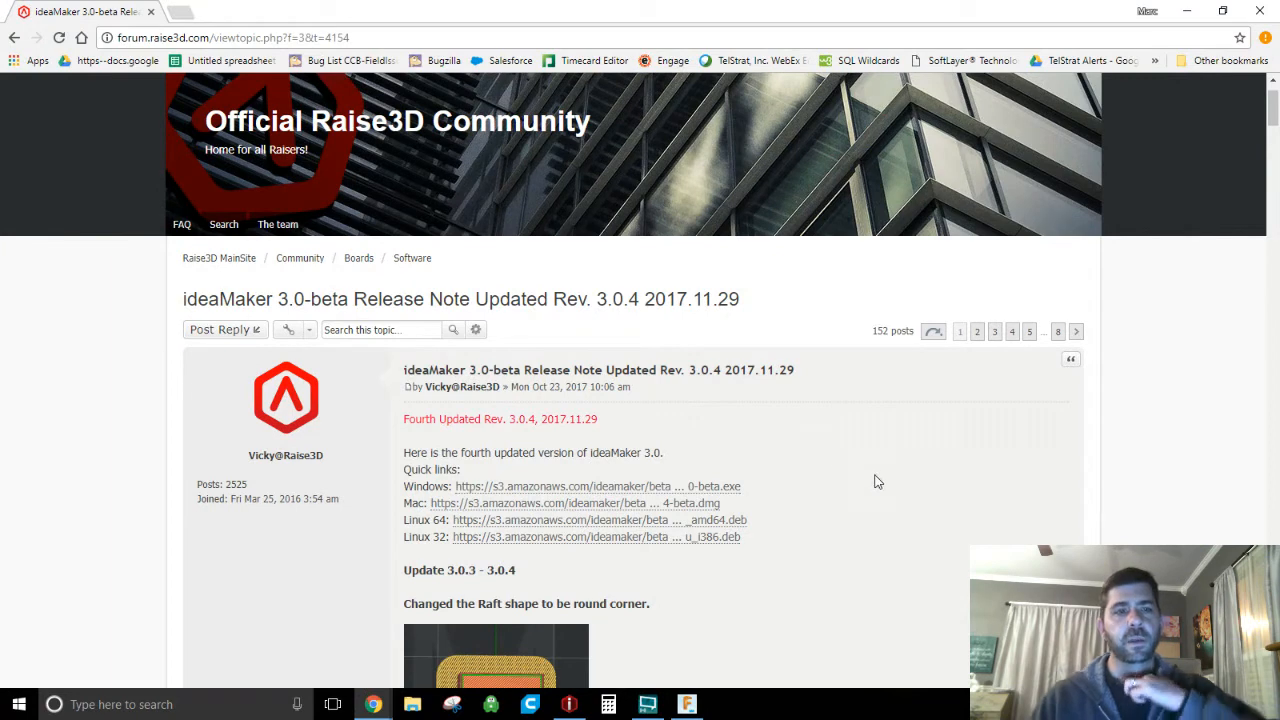
scroll(834, 449, up, 1)
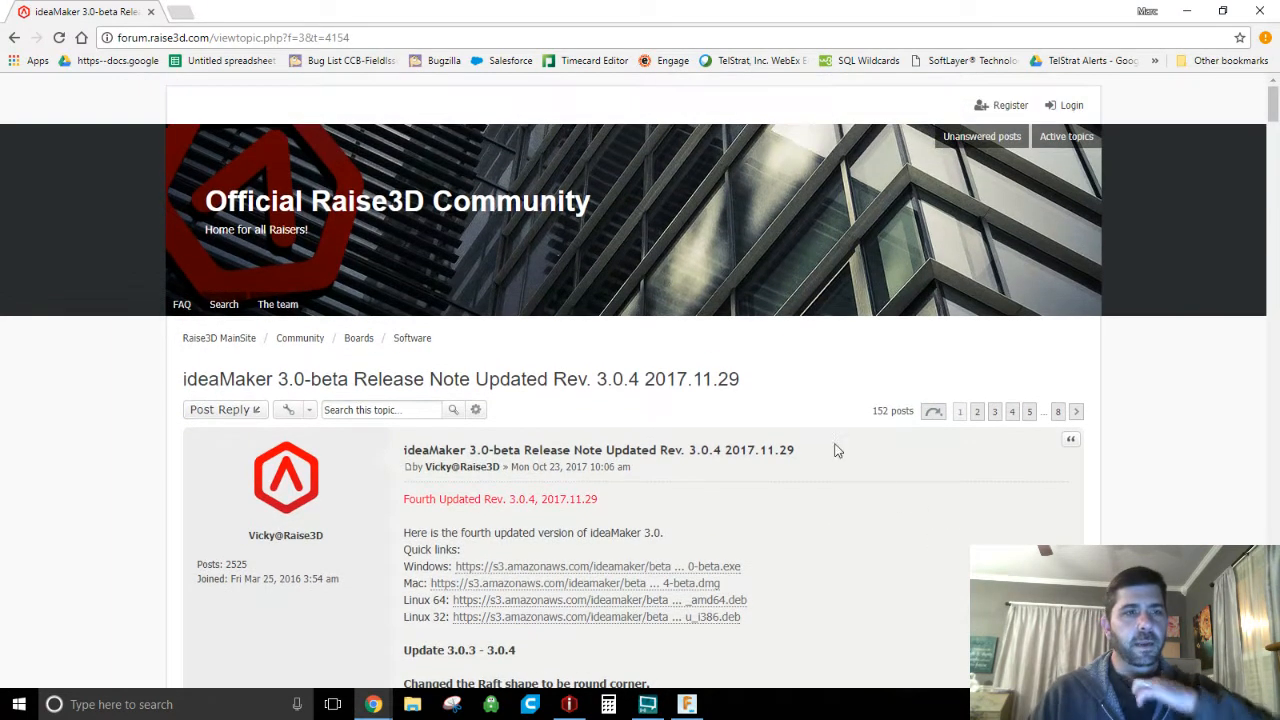
- Shorten the page address to forum.raise3d.com and load the forum's home page
click(190, 38)
drag(212, 38, 496, 42)
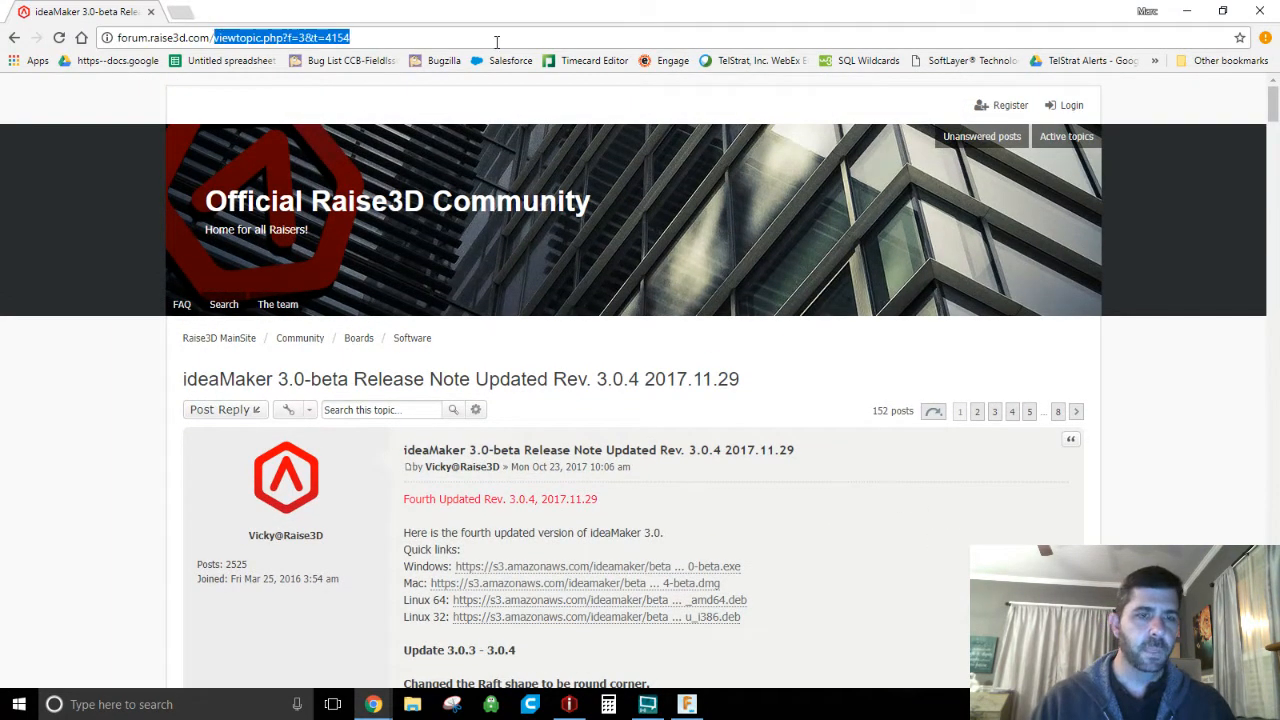
key(BackSpace)
key(Return)
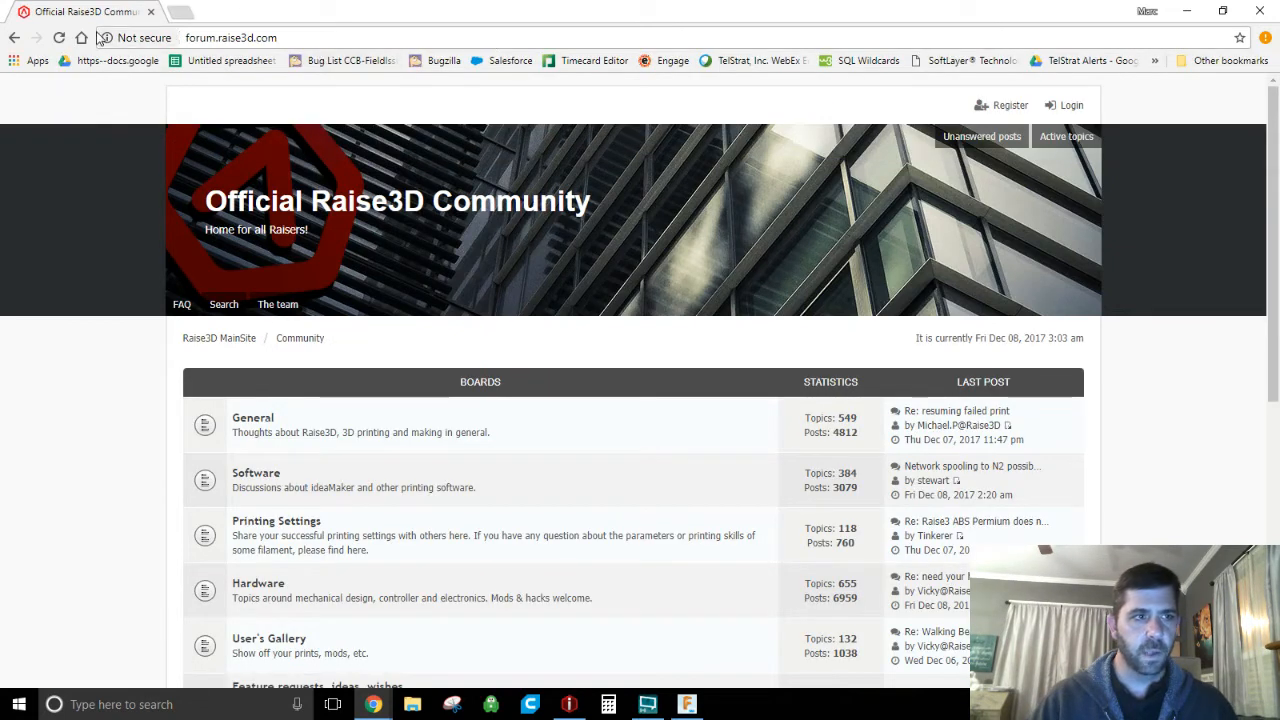
- Return to the Raise3D main website and open the ideaMaker product page
click(13, 38)
click(12, 39)
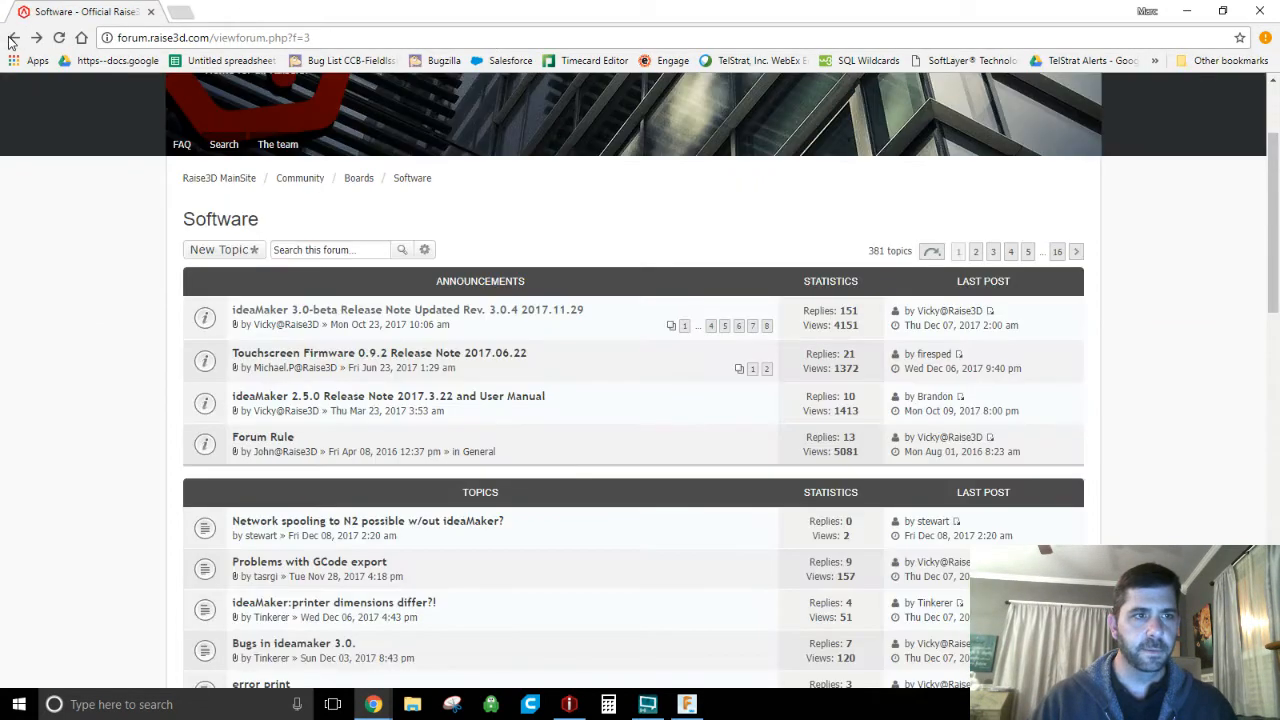
click(12, 39)
click(12, 39)
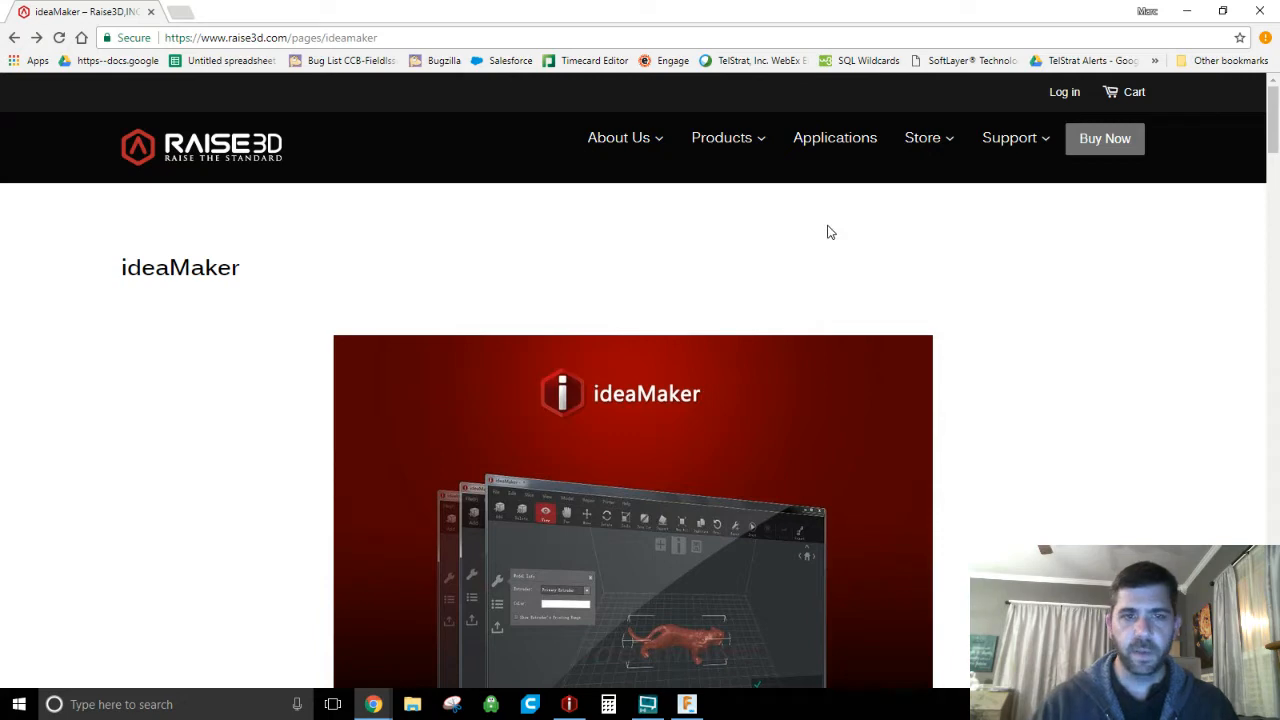
click(744, 137)
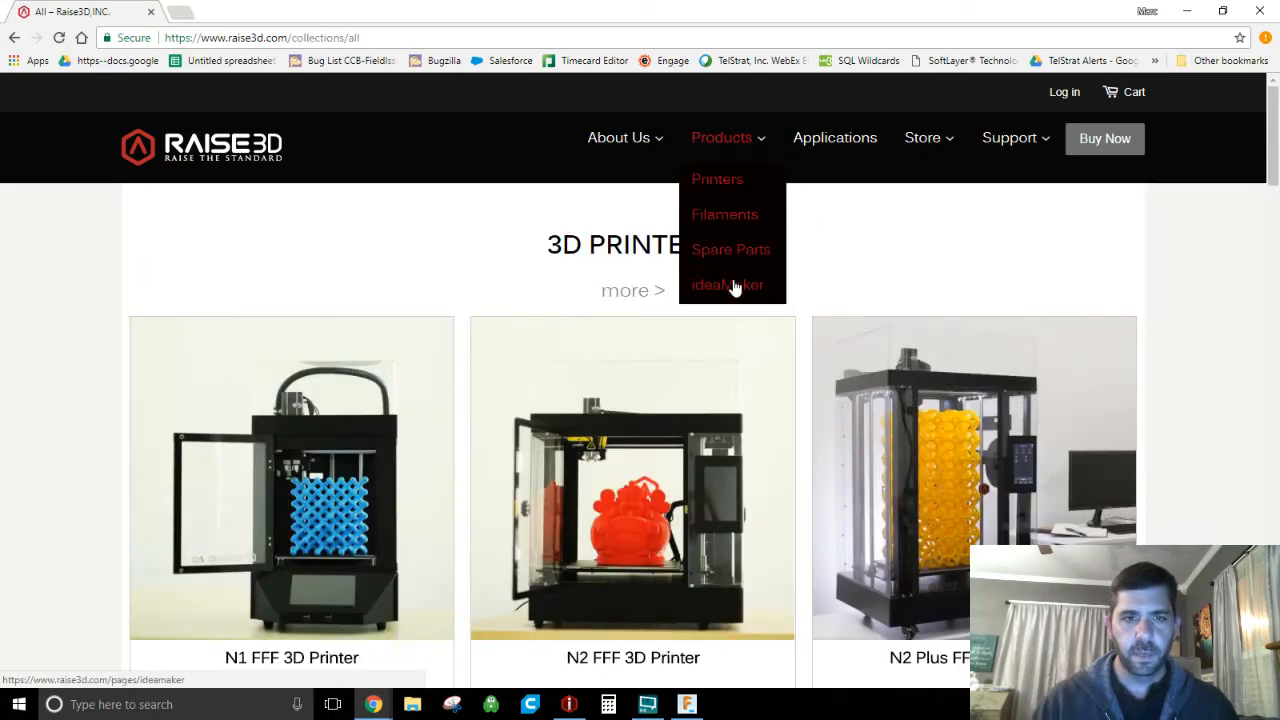
click(733, 286)
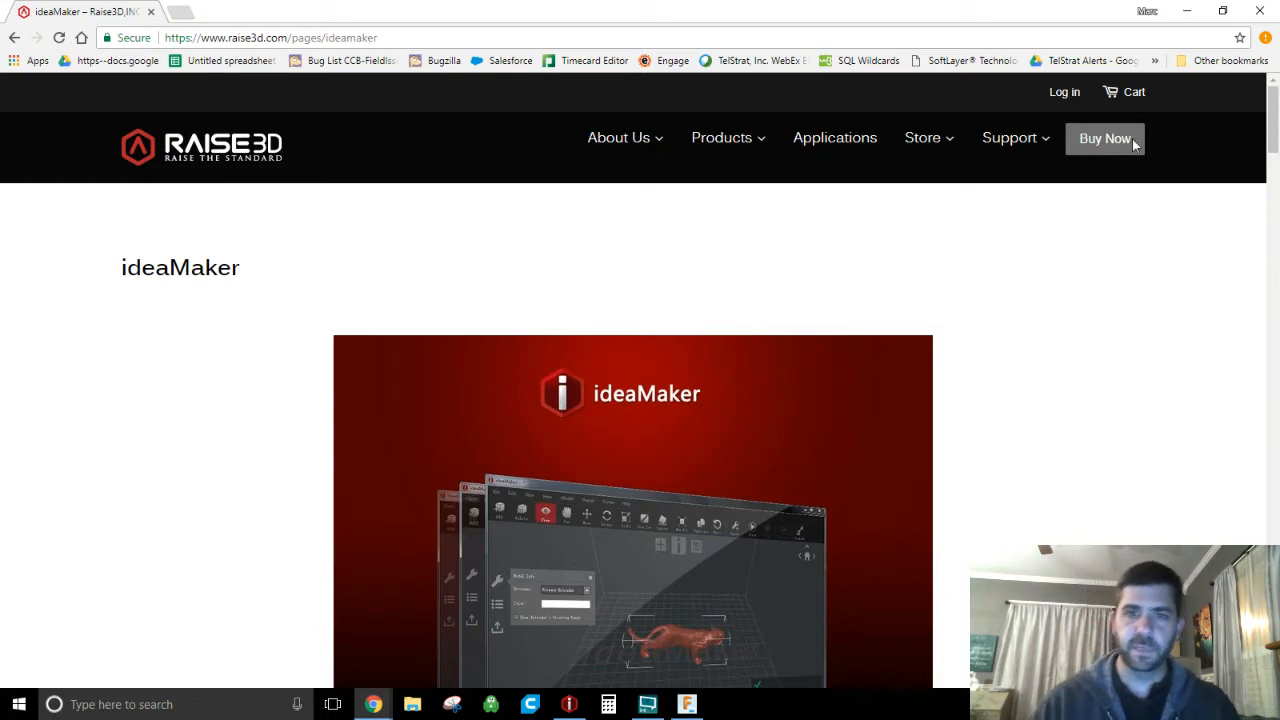
- Go to the Raise3D Community forum and open the ideaMaker 3.0-beta Rev. 3.0.4 release note in the Software board
mouse_move(1020, 134)
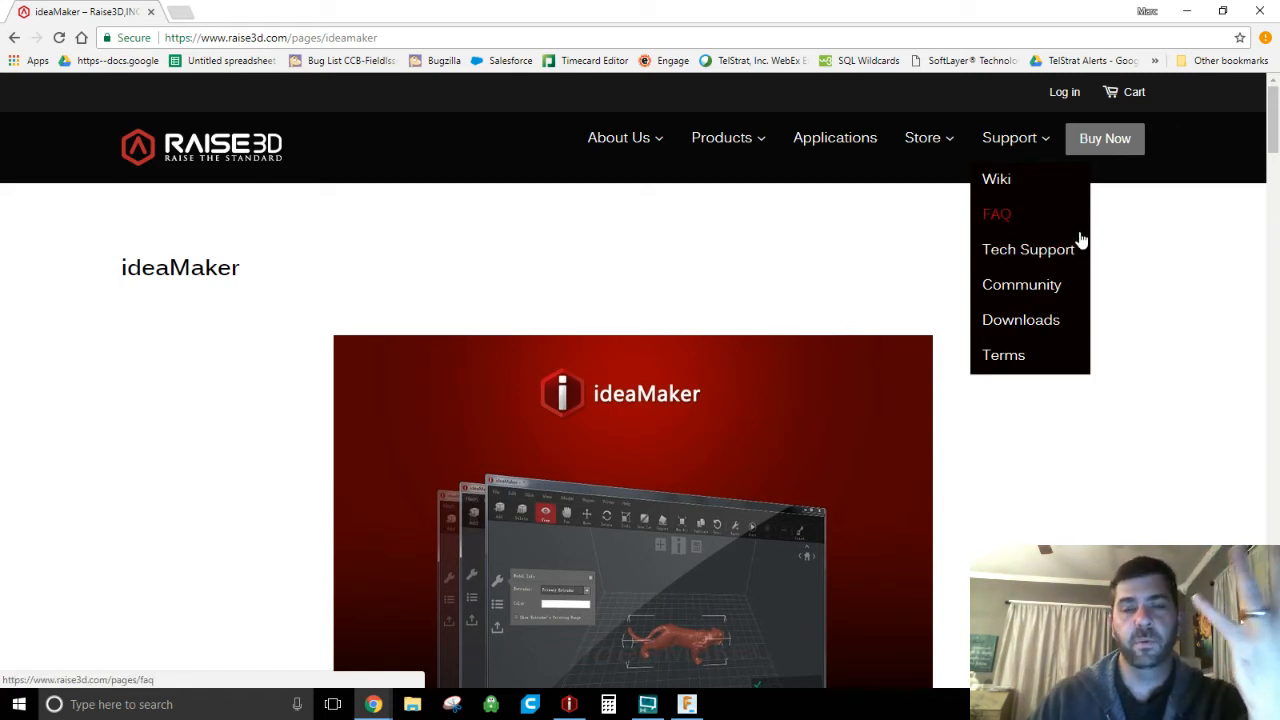
click(1074, 288)
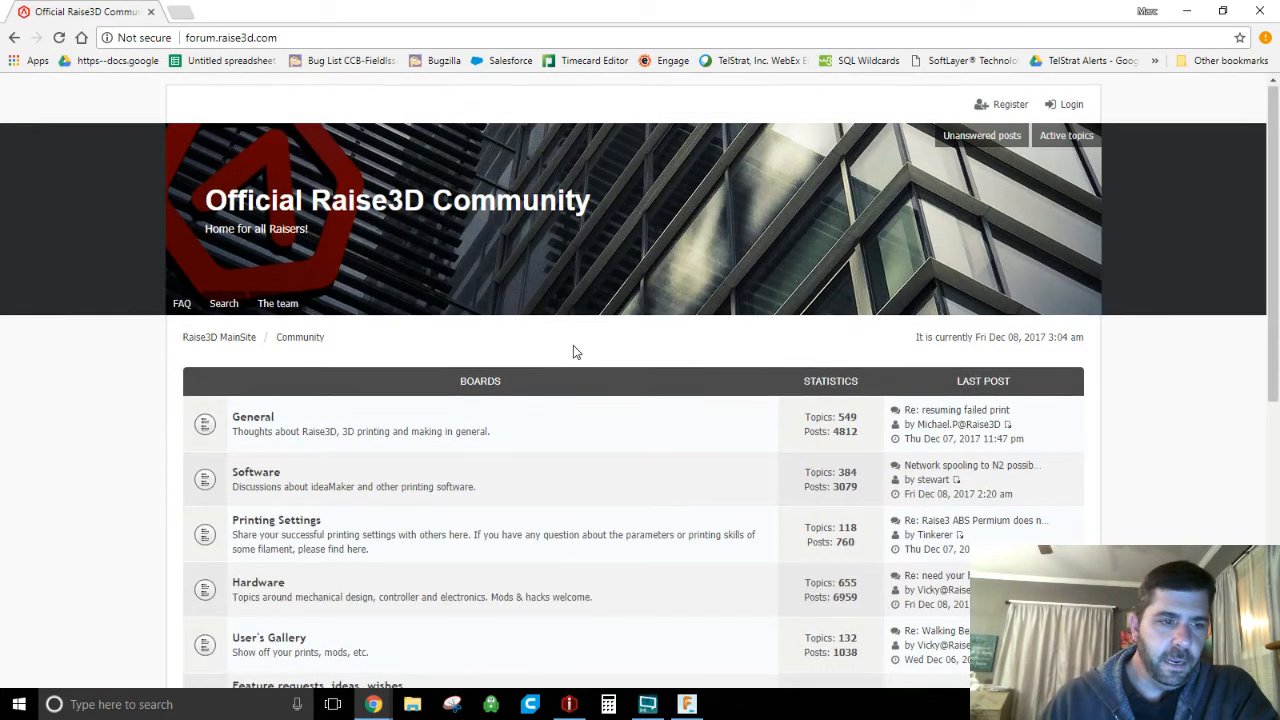
scroll(400, 370, down, 1)
click(272, 395)
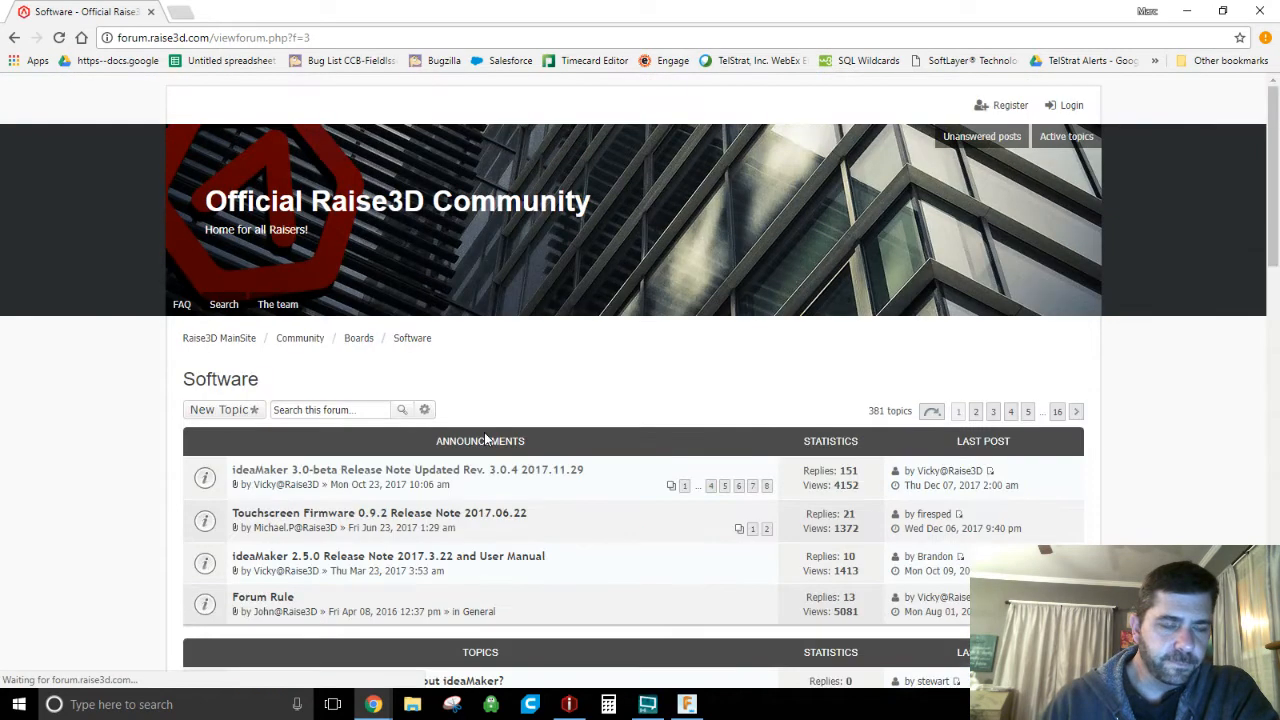
scroll(603, 468, down, 1)
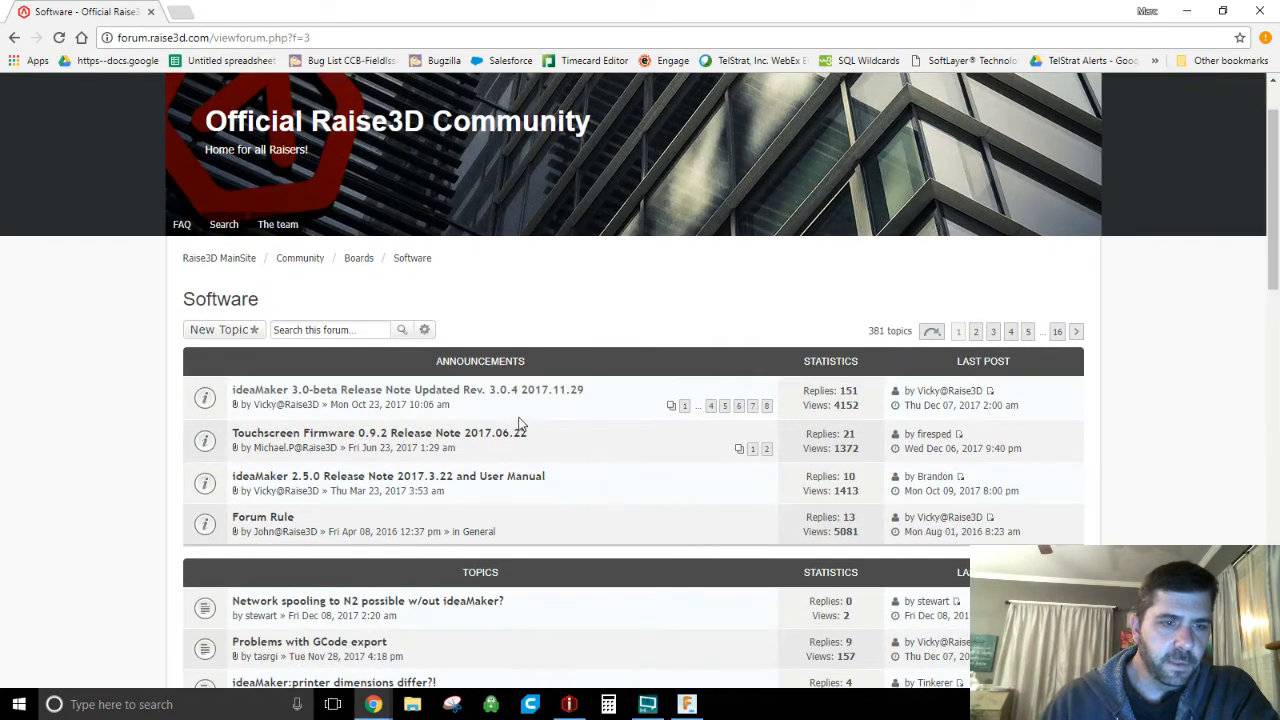
click(349, 395)
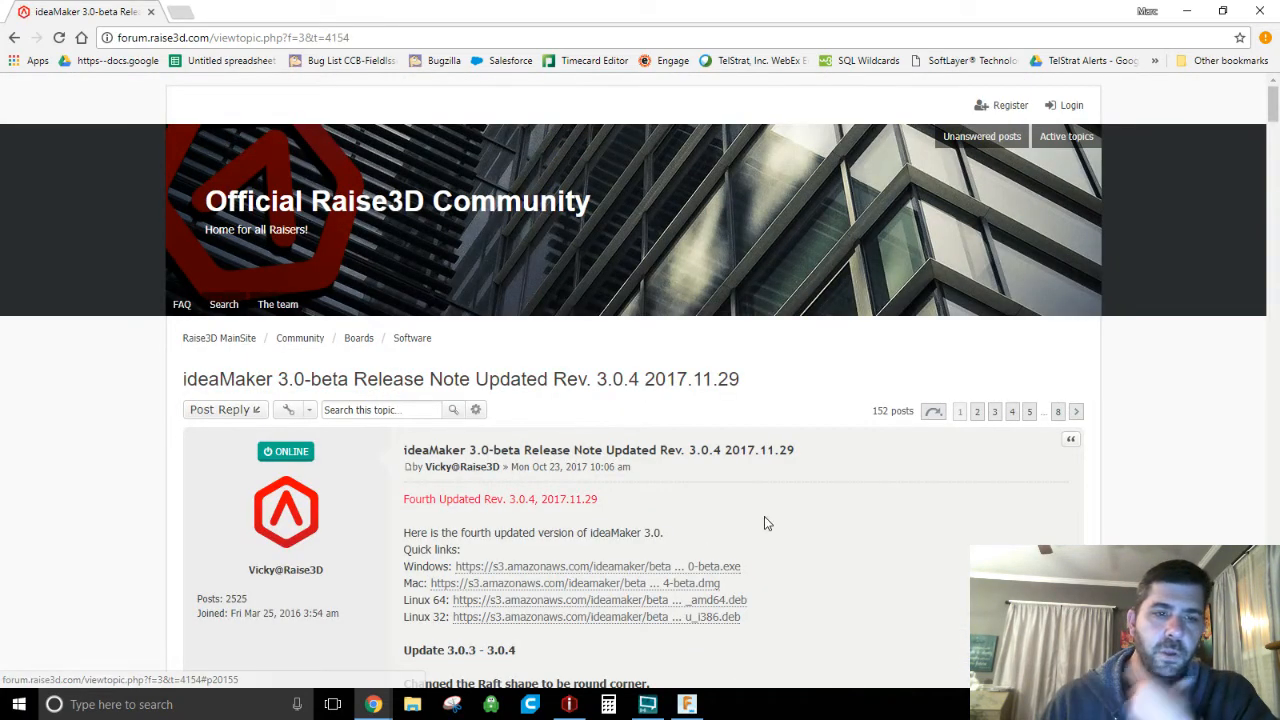
- Examine the release note's download links, the changes in each 3.0 beta revision, and the revision dates
scroll(766, 512, down, 2)
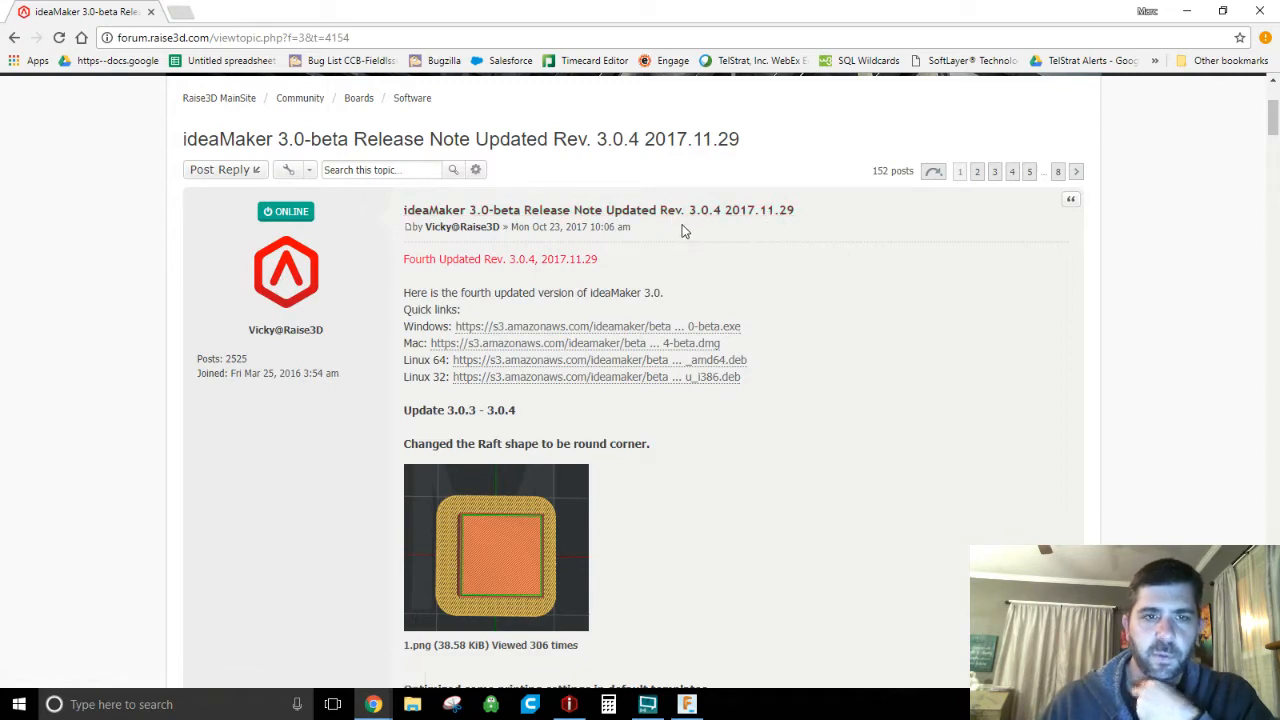
scroll(786, 330, down, 15)
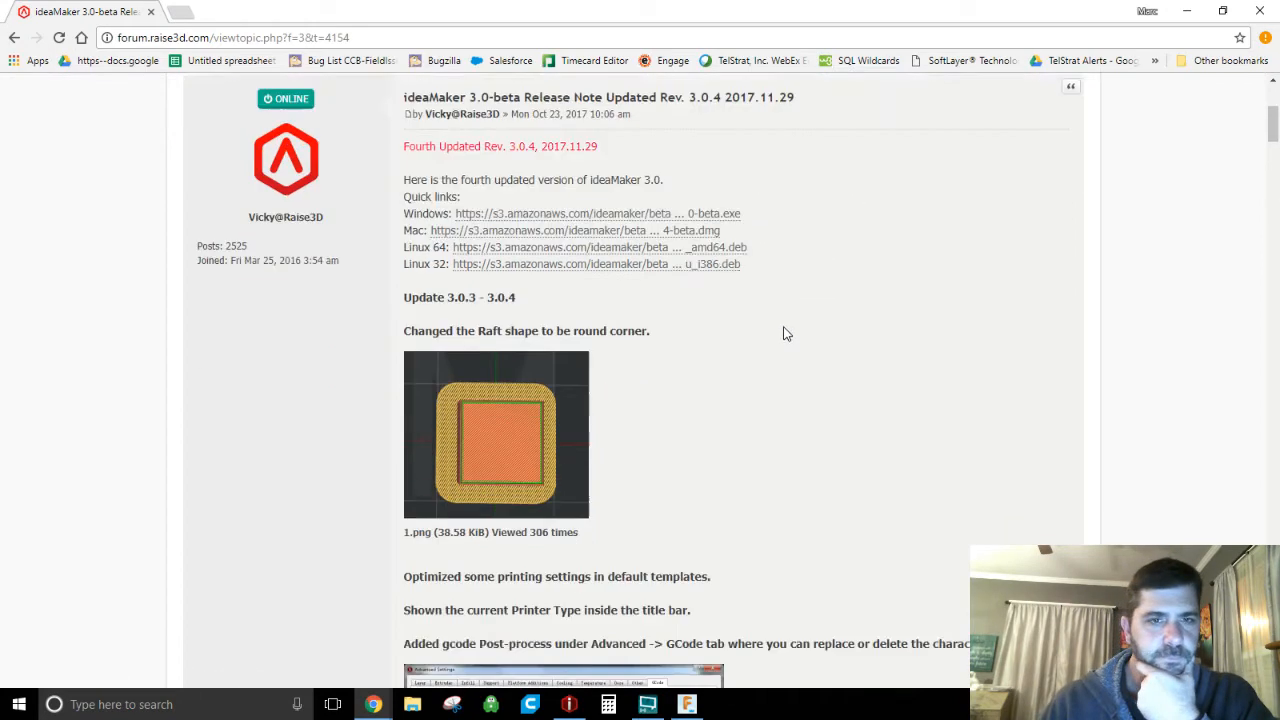
scroll(793, 337, down, 6)
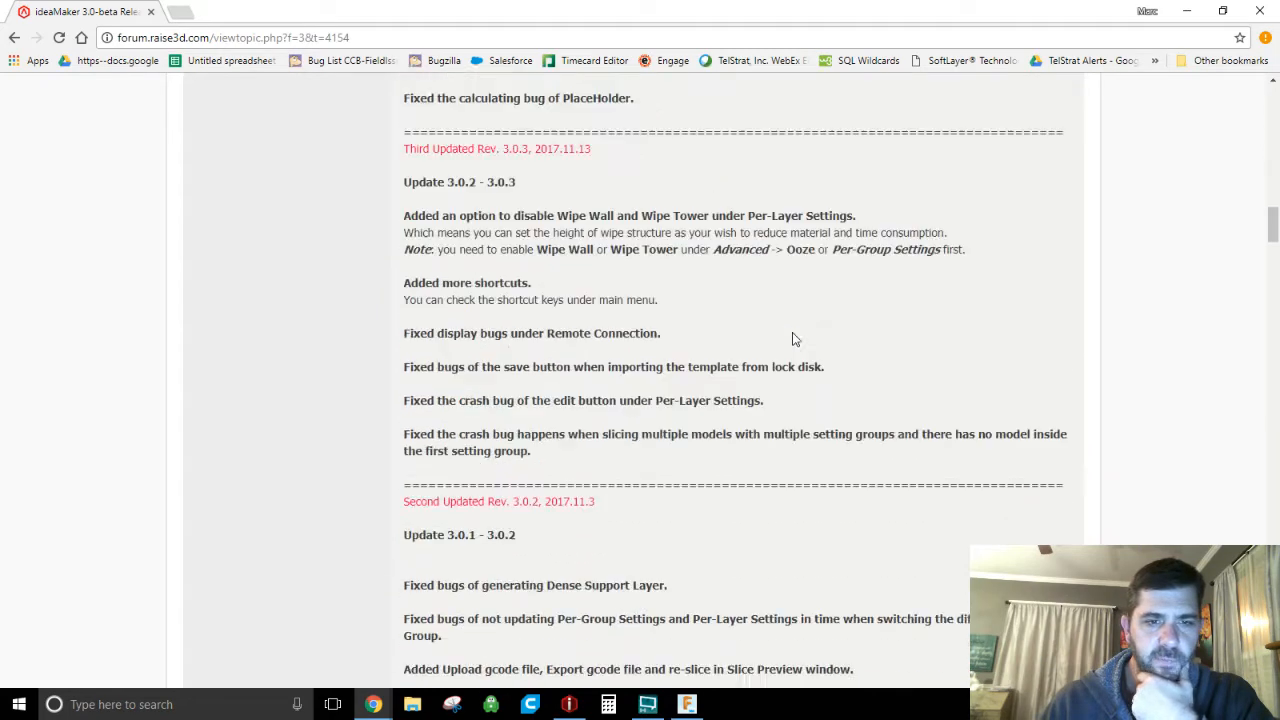
scroll(737, 294, up, 1)
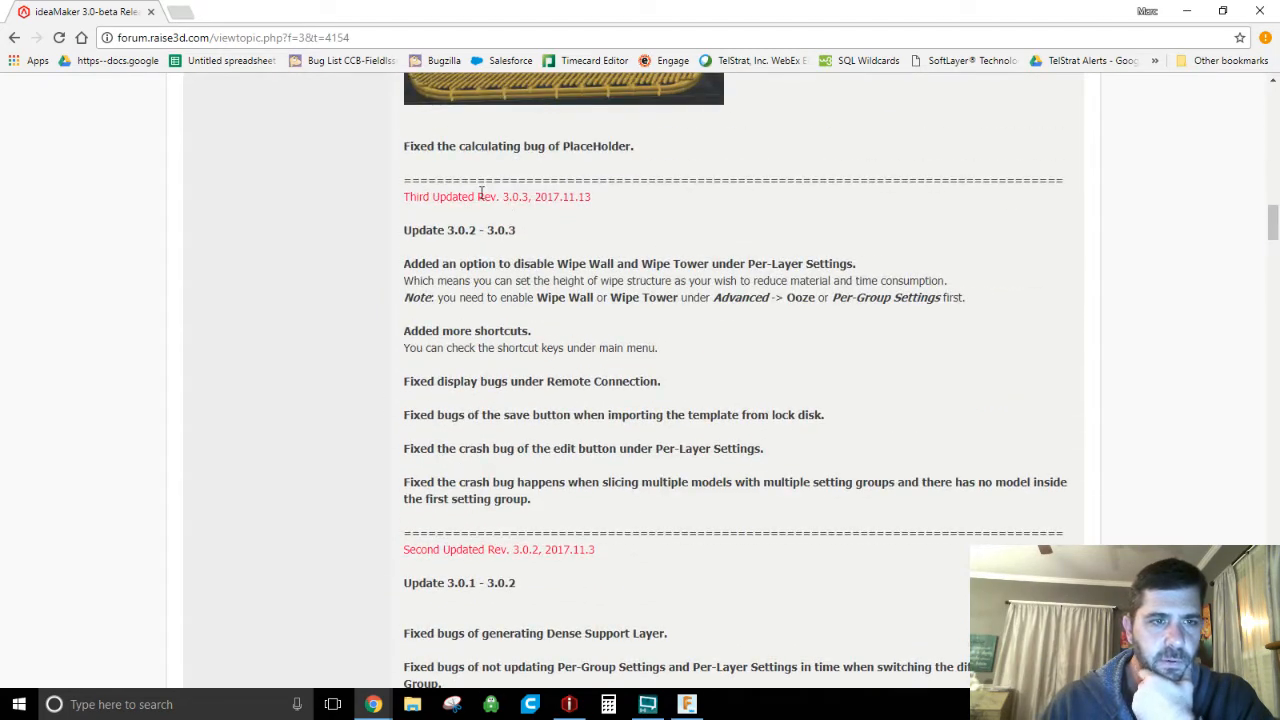
drag(564, 196, 603, 197)
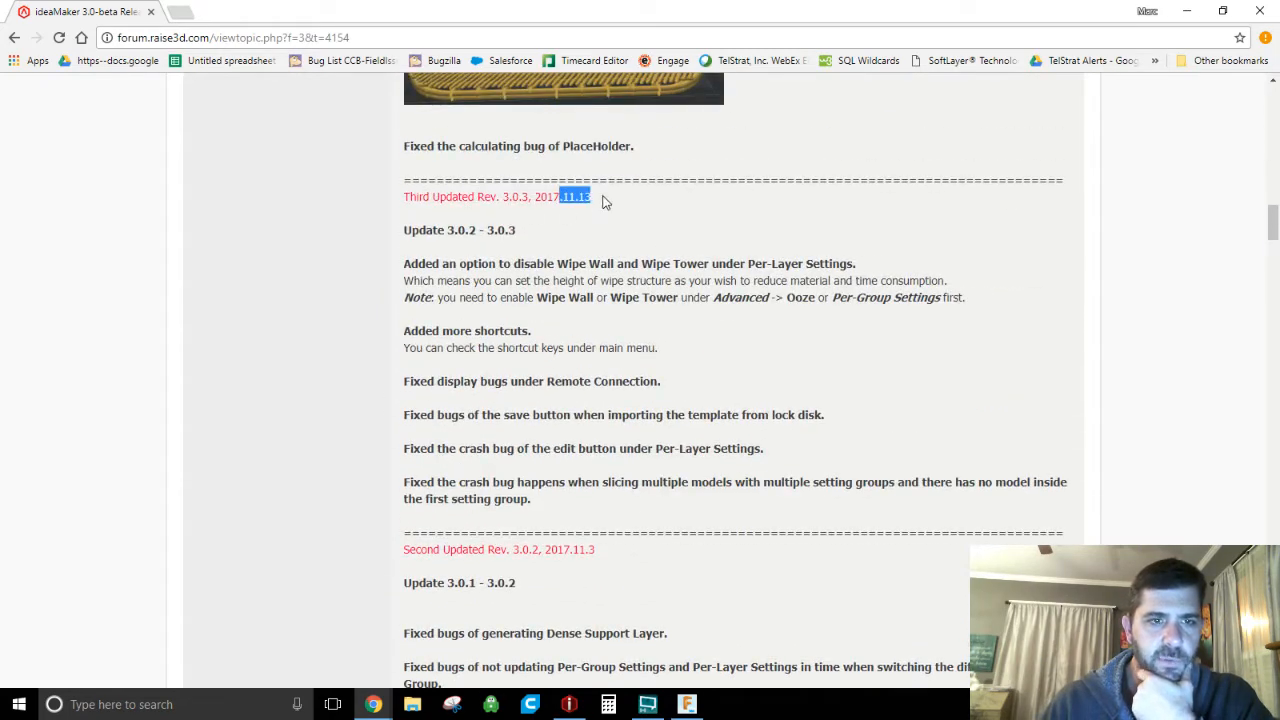
click(697, 250)
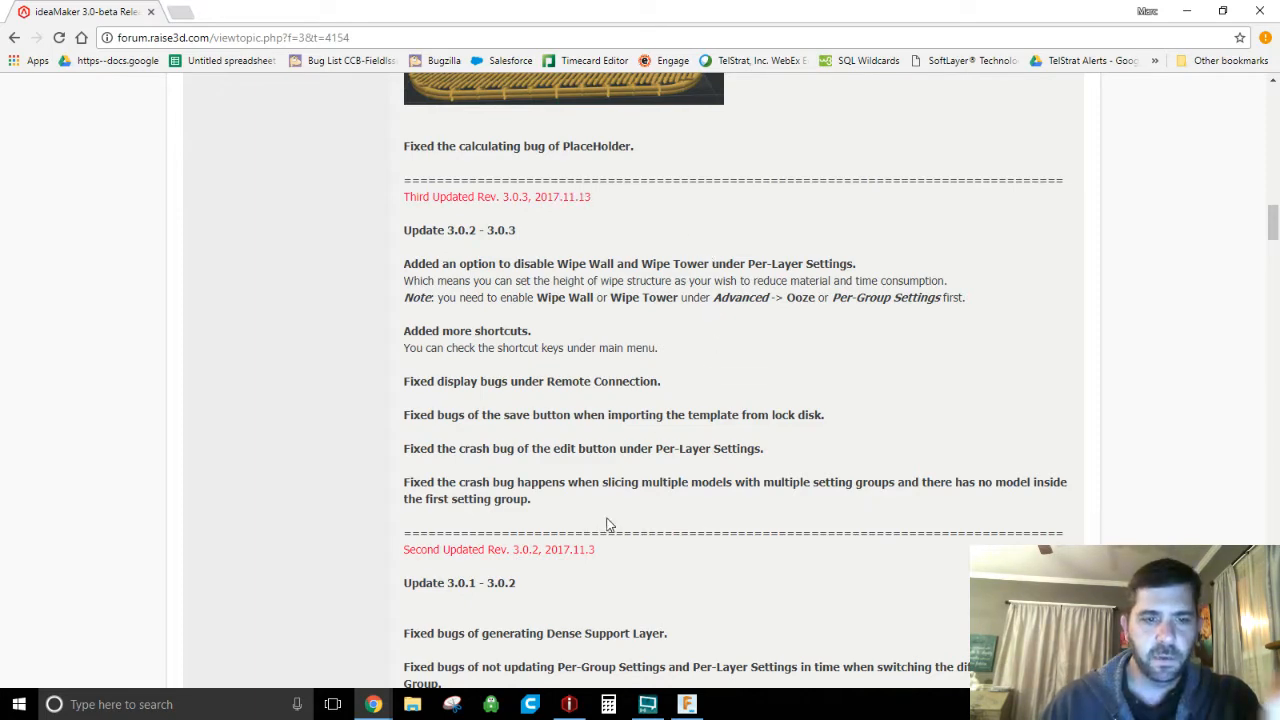
drag(597, 550, 572, 552)
scroll(663, 512, up, 8)
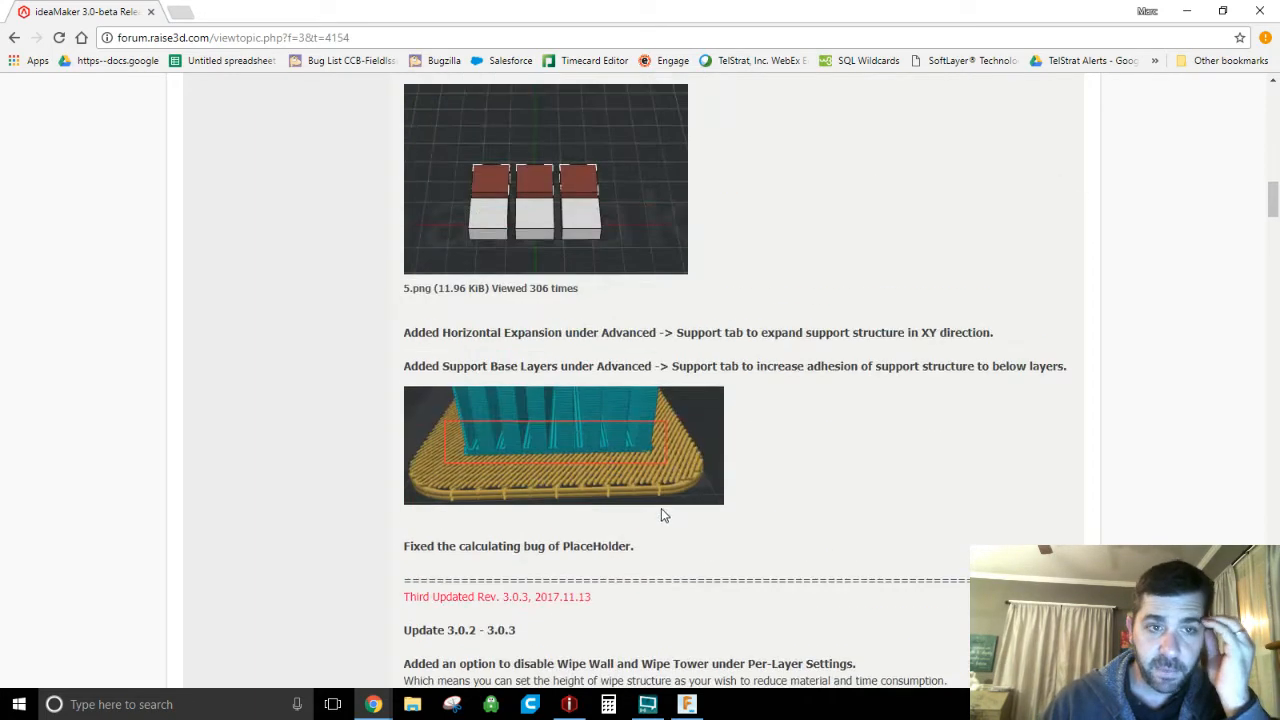
scroll(780, 443, up, 4)
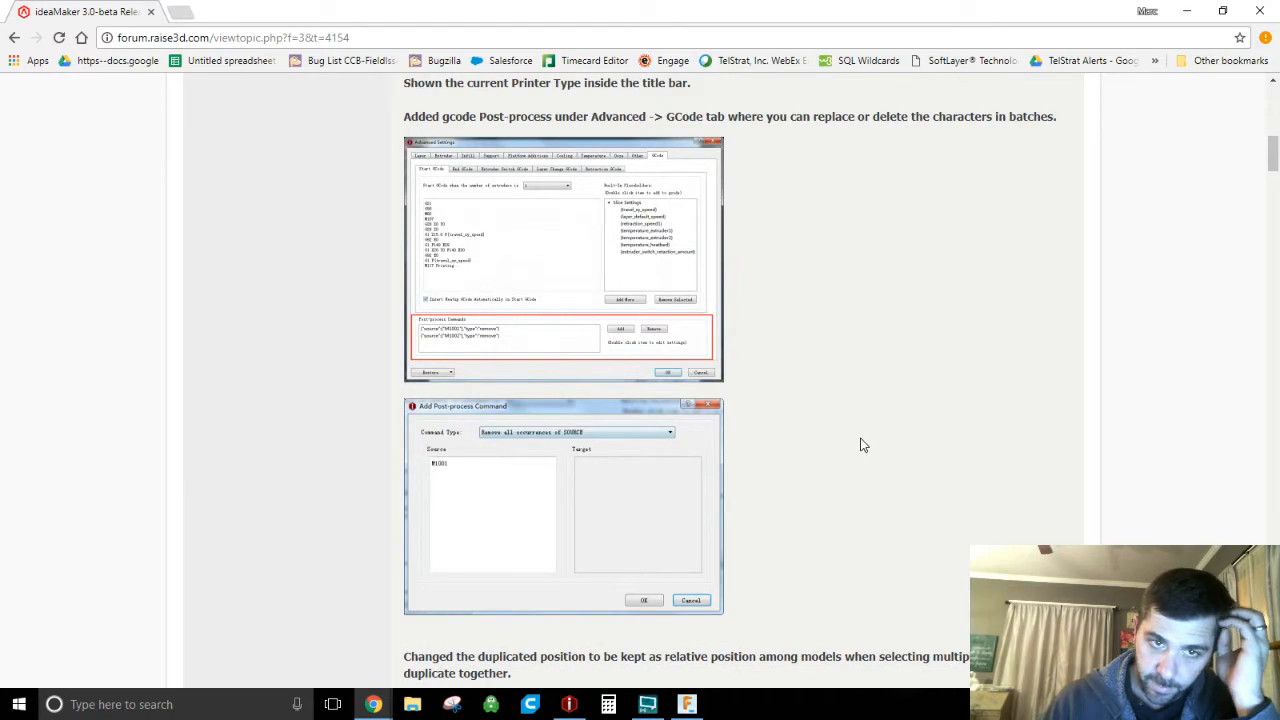
scroll(850, 430, up, 3)
scroll(797, 455, up, 3)
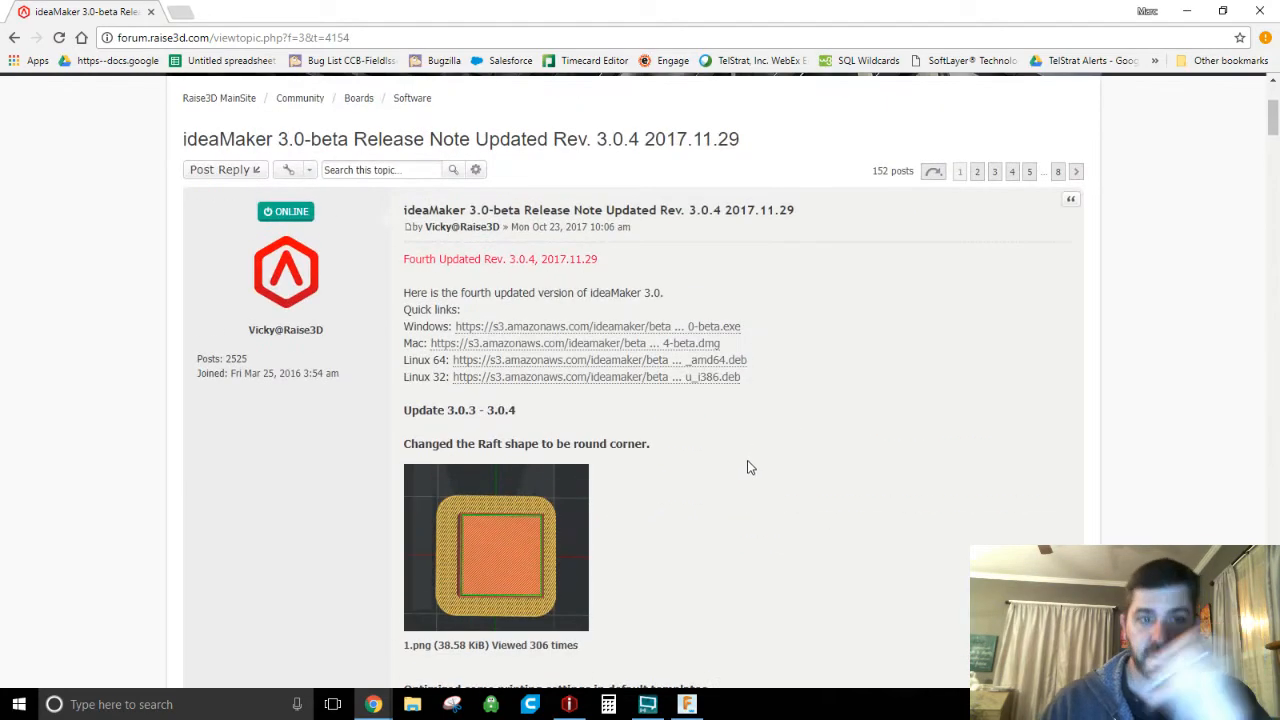
- Switch back to ideaMaker and import Better_Temperature_Tower_v5_240-160 from the Better_temperature_tower_240-160_and_200-160 files folder in 3d Models
click(1186, 11)
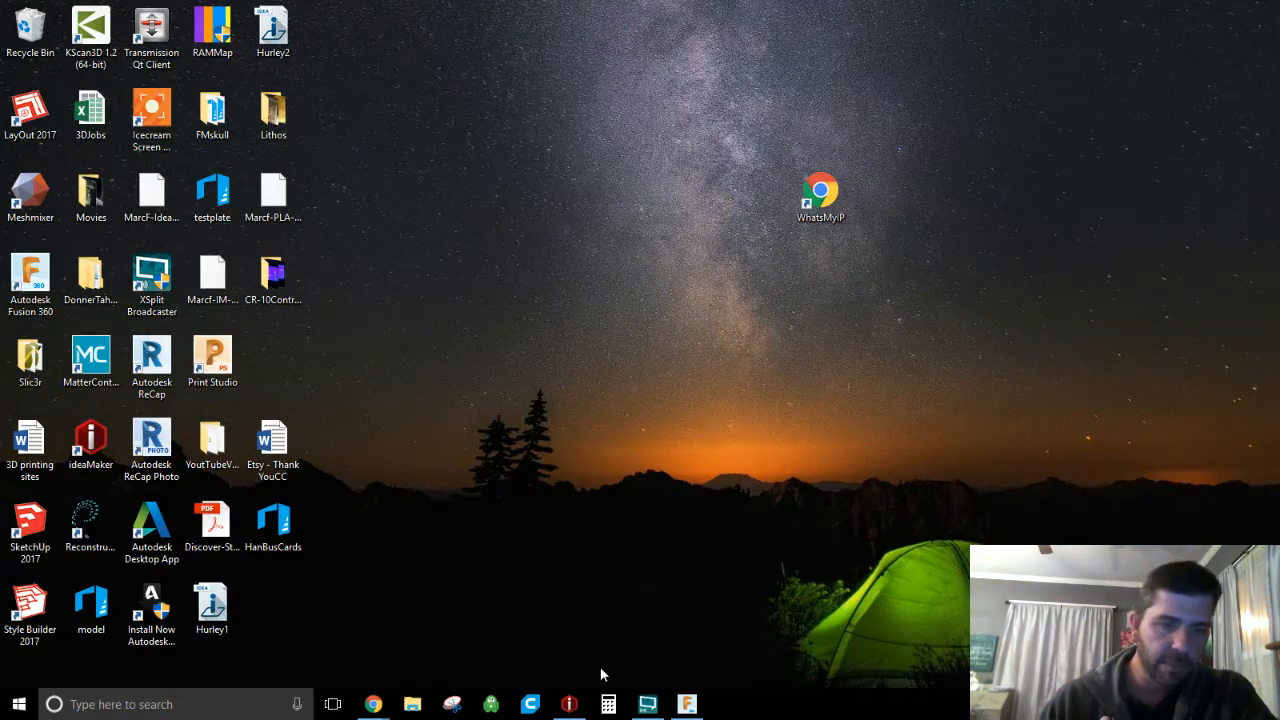
click(569, 702)
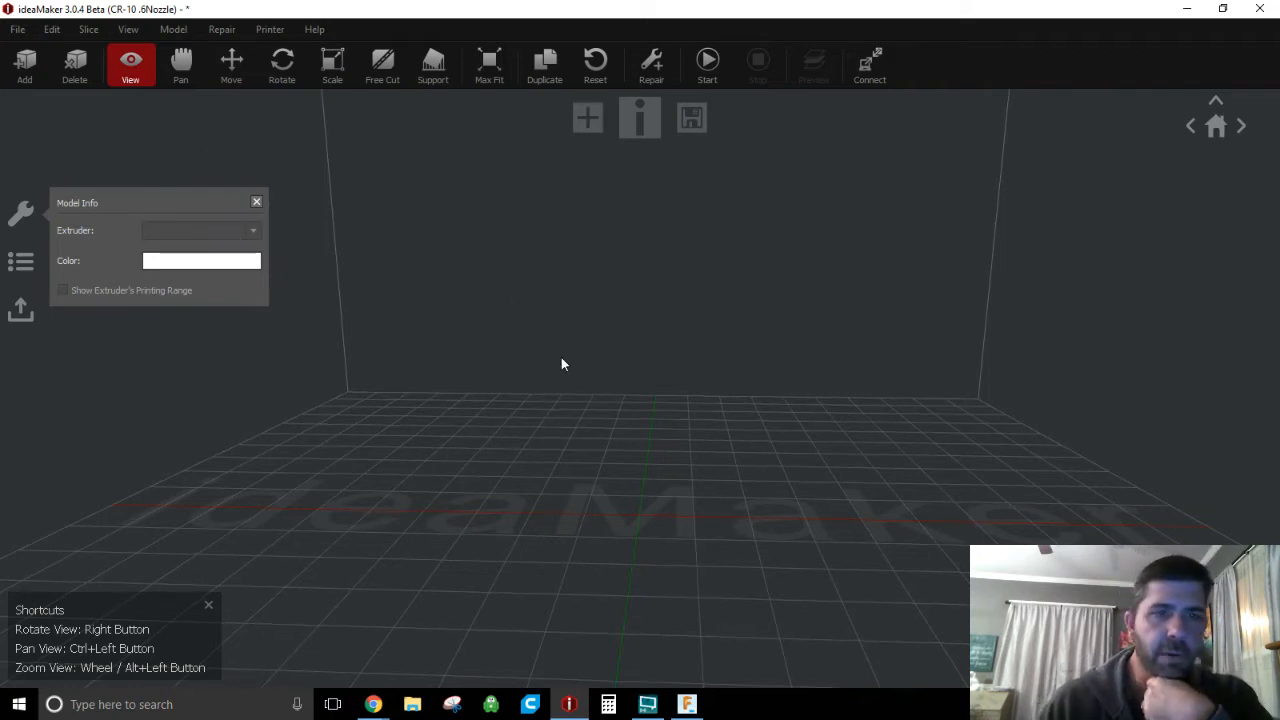
right_drag(561, 364, 567, 352)
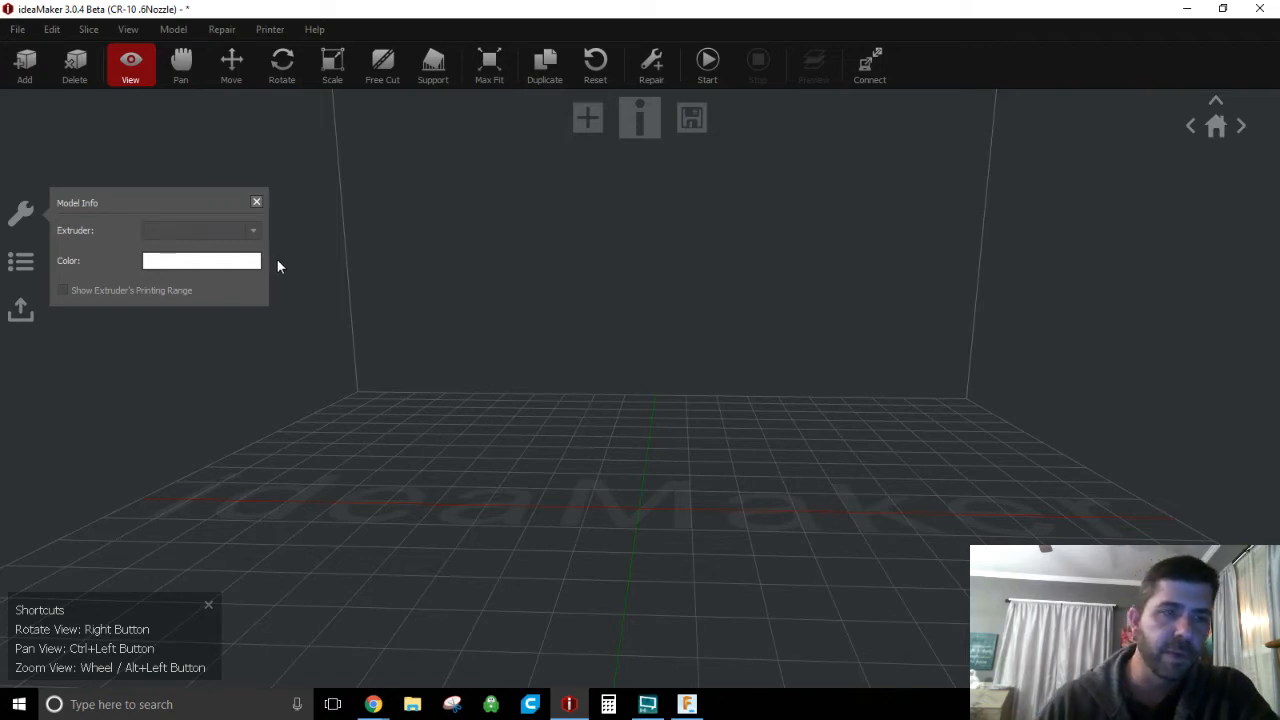
click(9, 66)
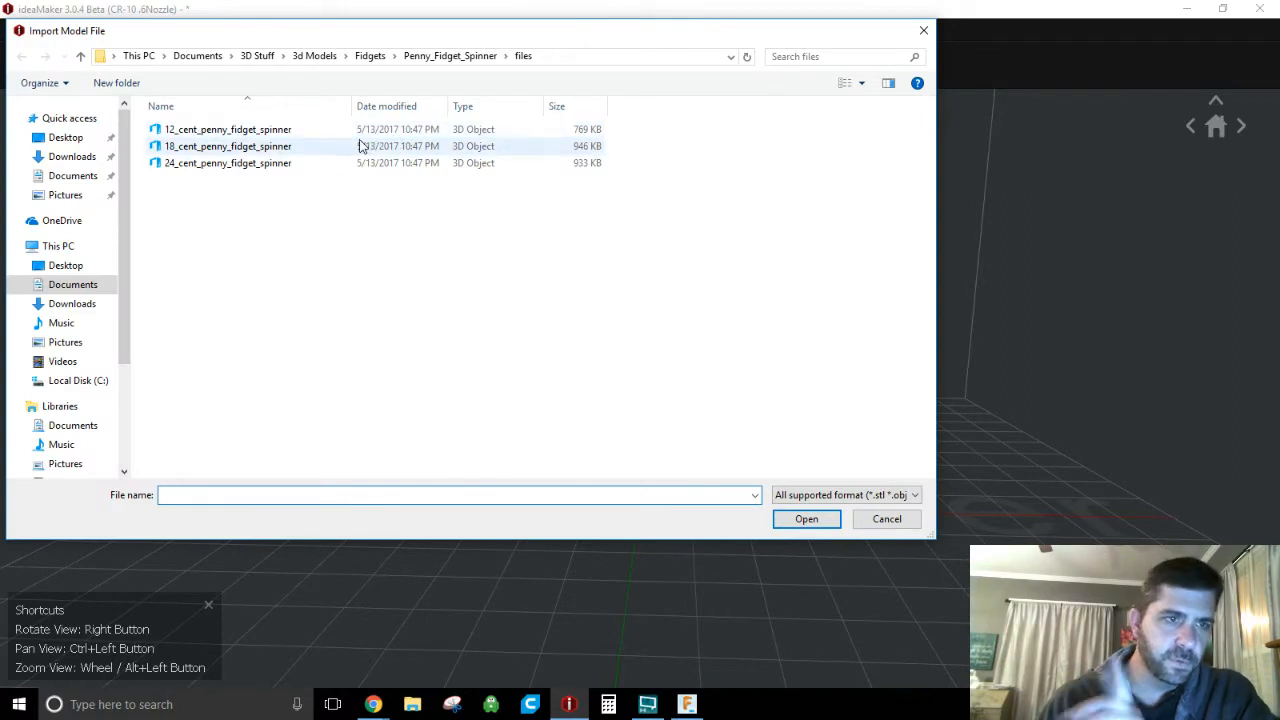
click(326, 60)
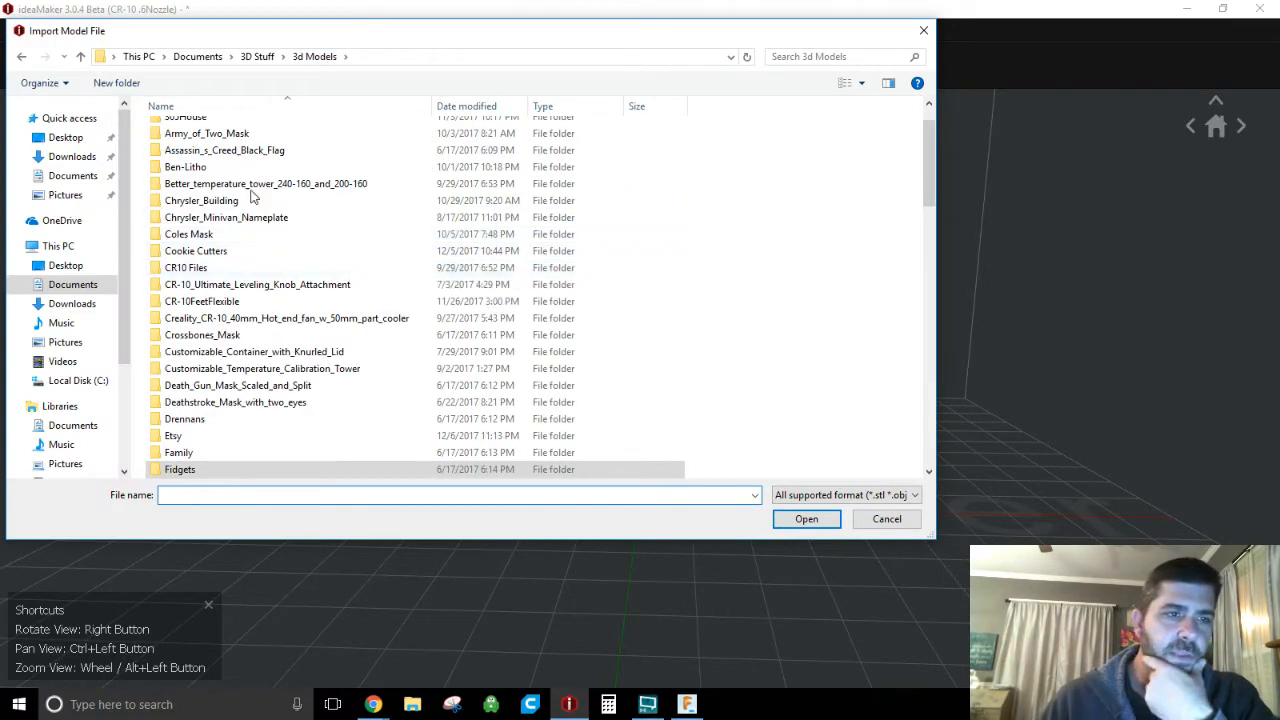
click(286, 187)
double_click(289, 192)
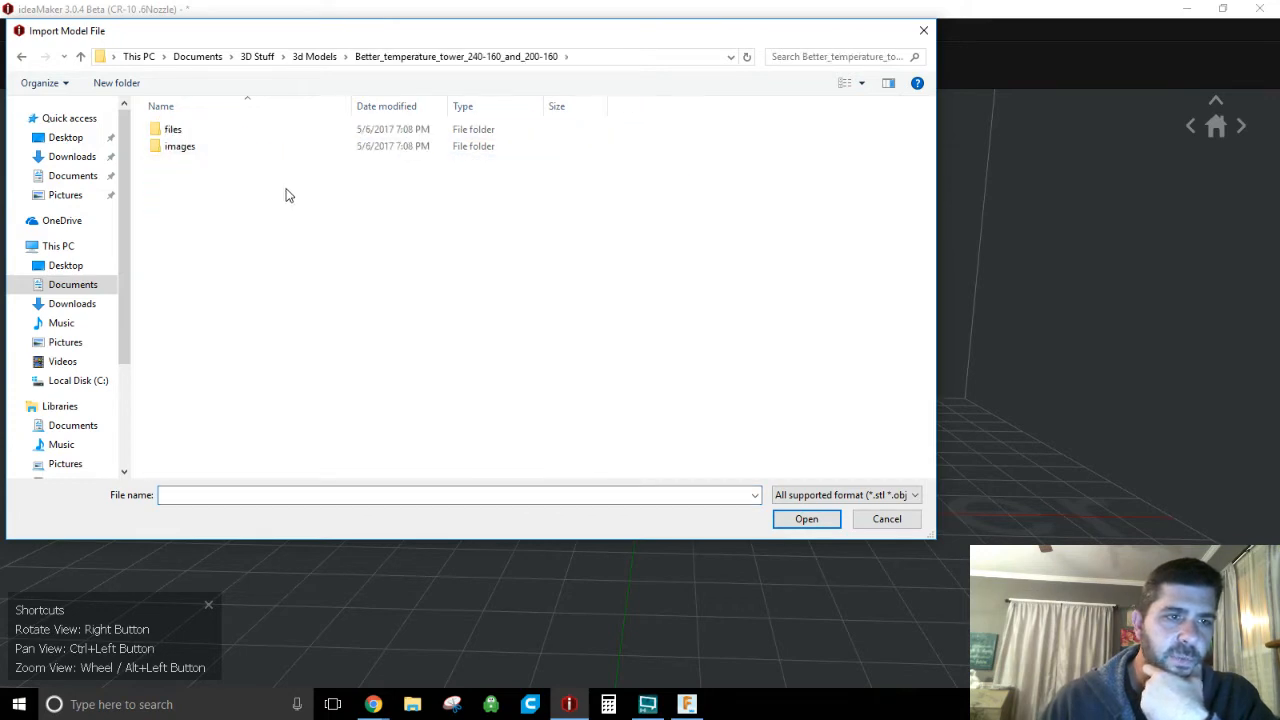
double_click(223, 134)
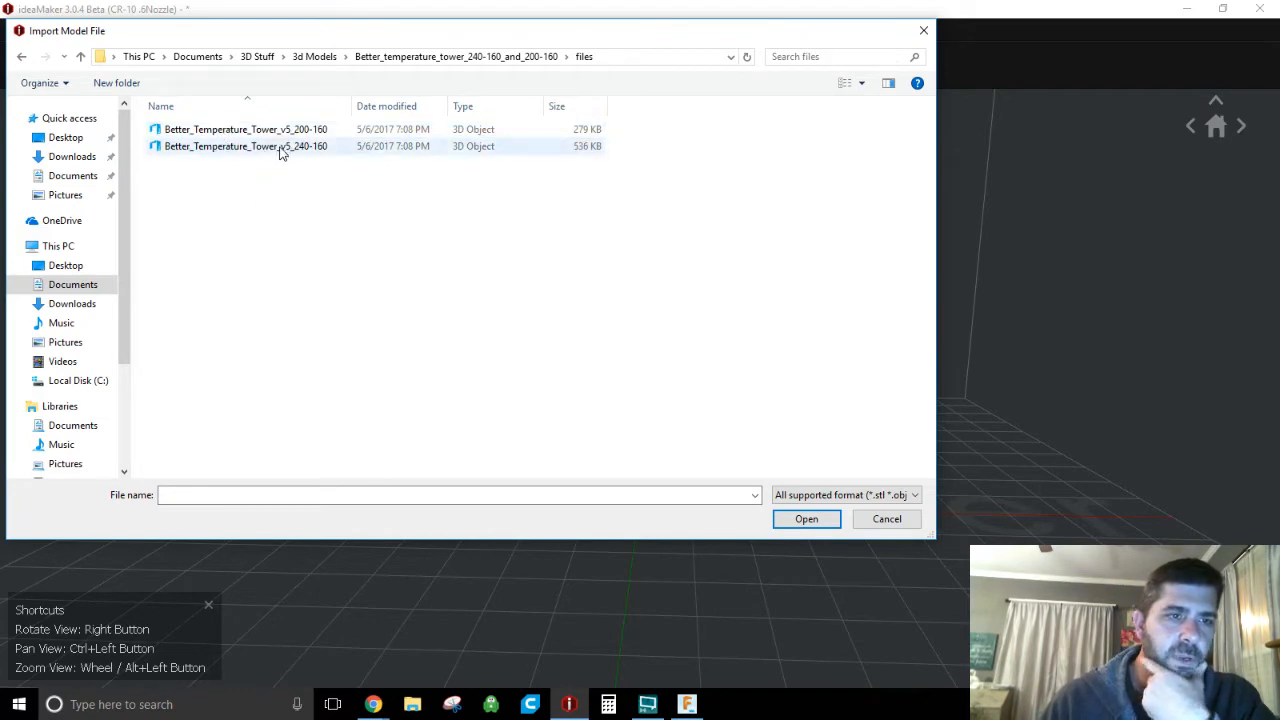
double_click(281, 148)
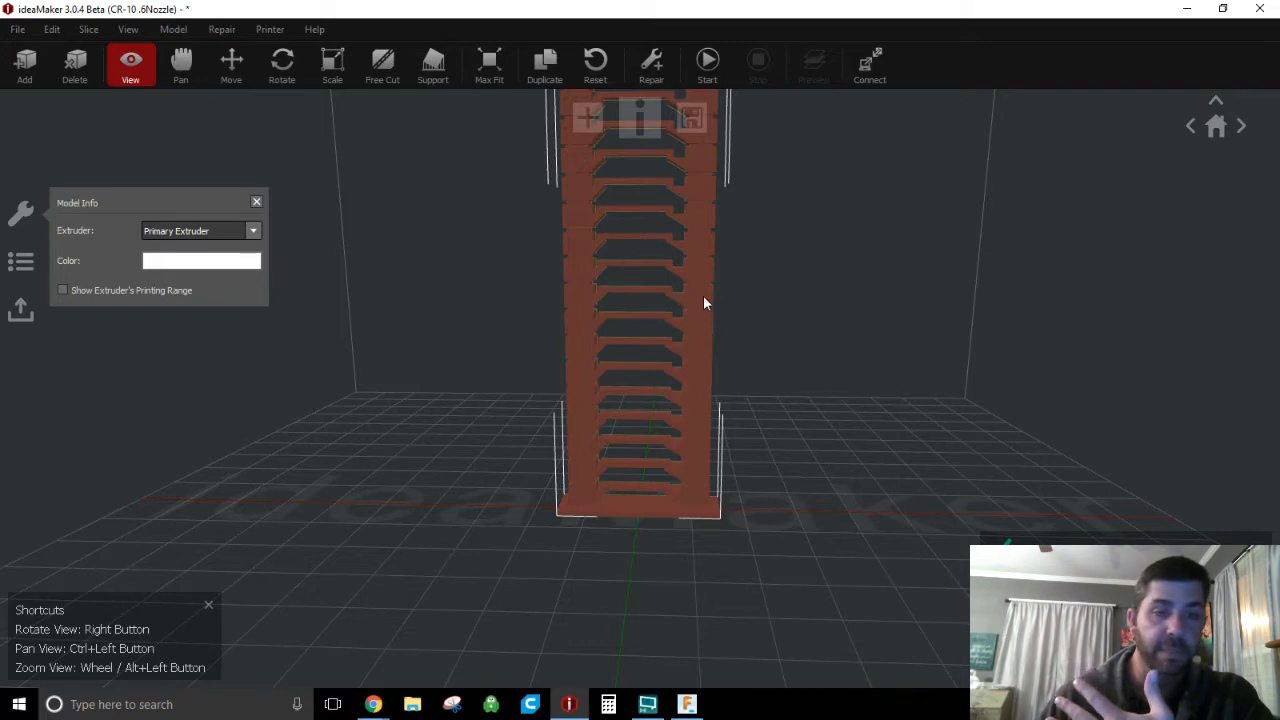
- Examine the temperature tower as a whole and the numbered 230, 235 and 240 blocks at its base
scroll(705, 305, down, 5)
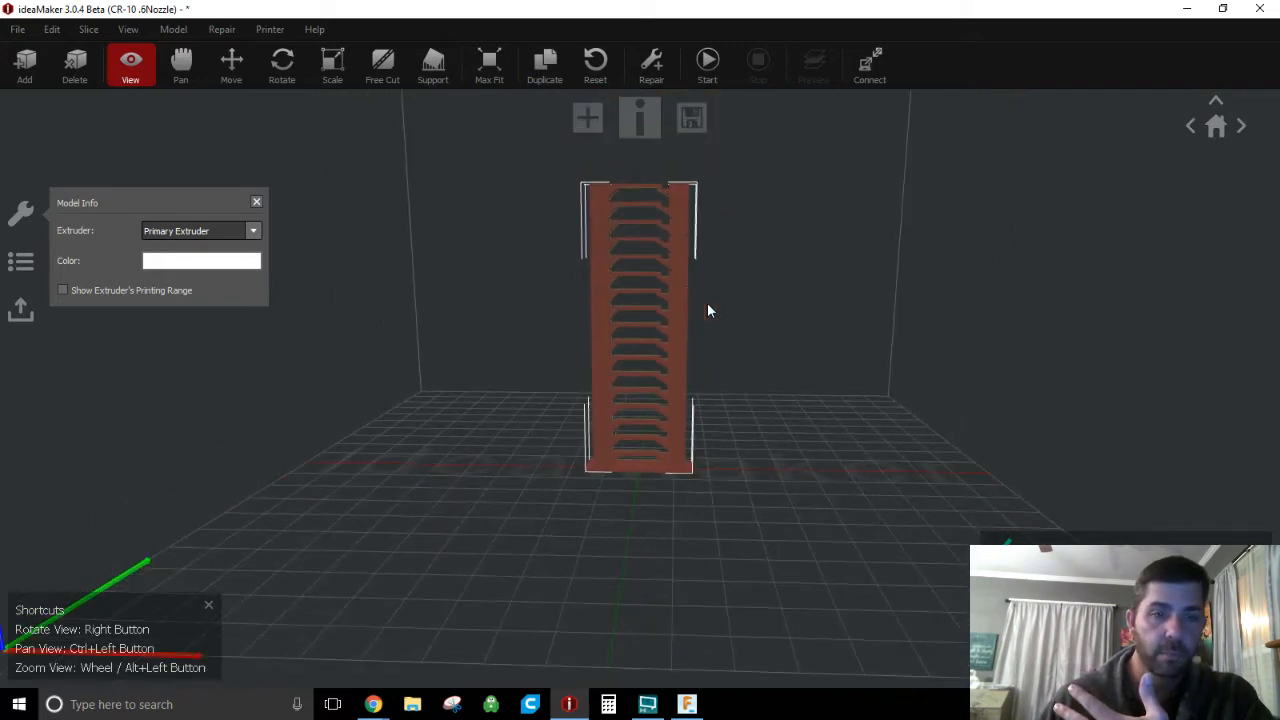
scroll(713, 303, up, 1)
click(807, 367)
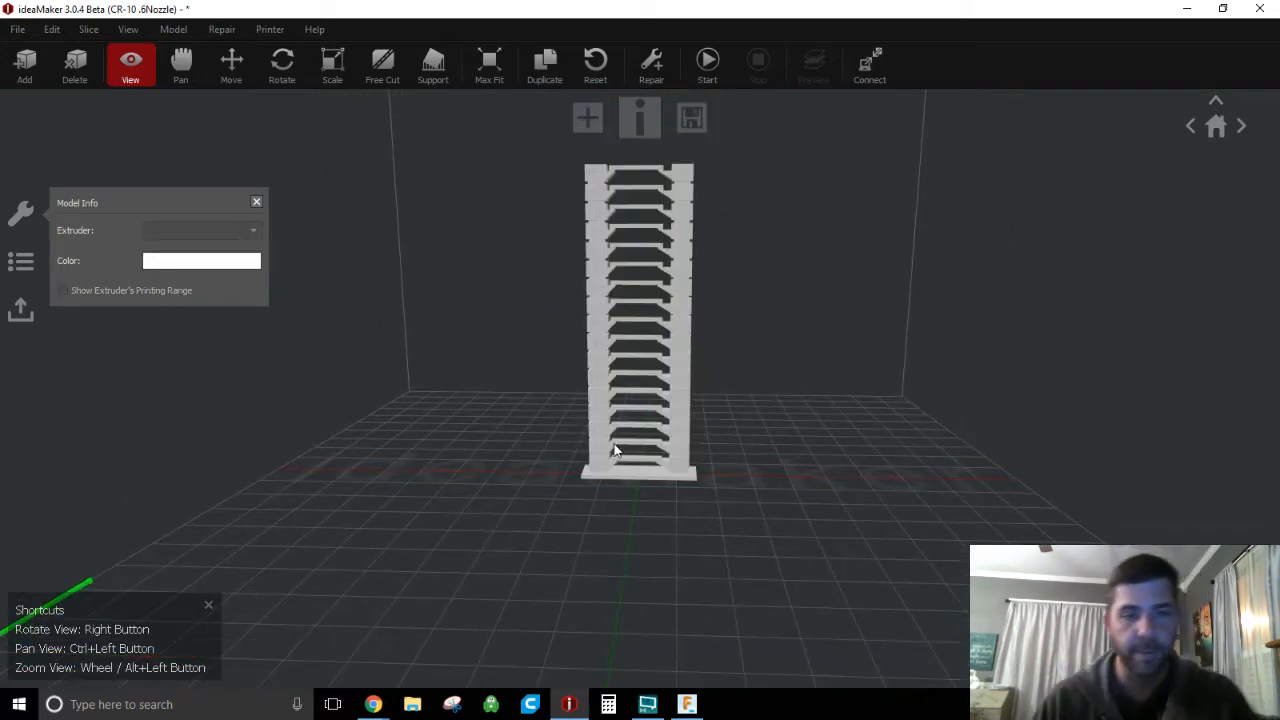
scroll(635, 565, up, 5)
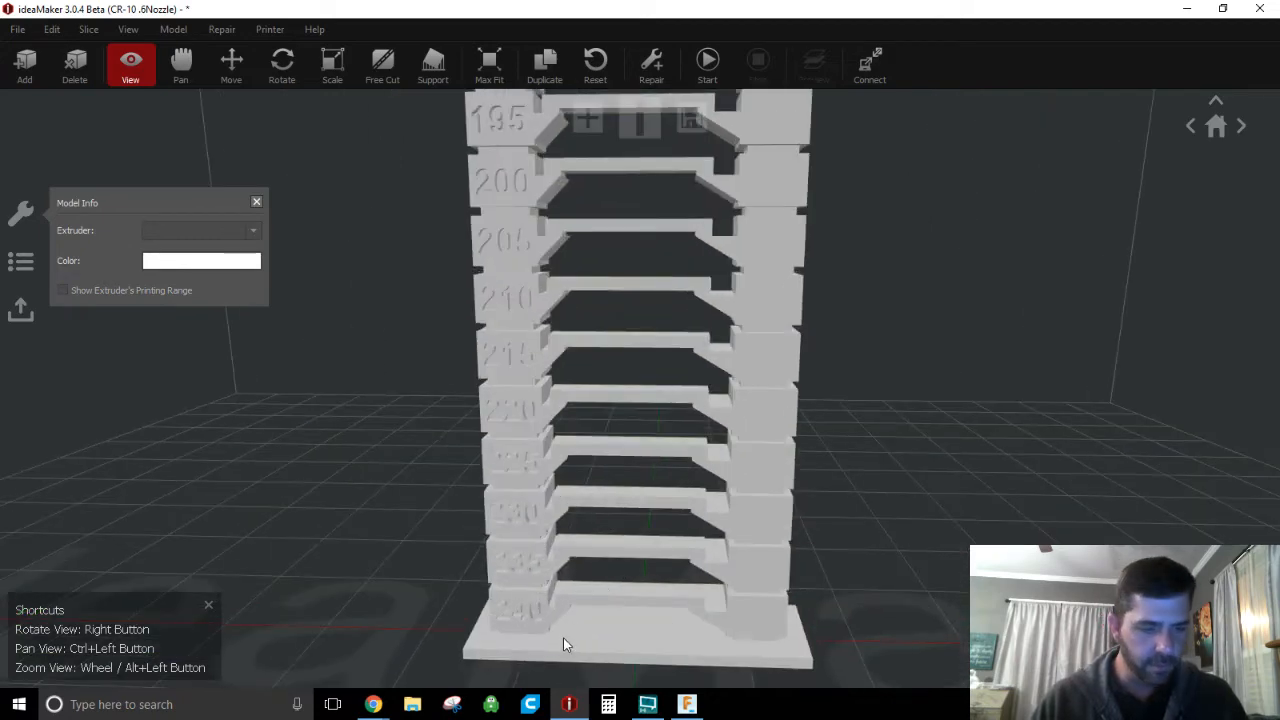
ctrl+drag(563, 637, 585, 476)
scroll(552, 363, up, 5)
scroll(544, 351, down, 3)
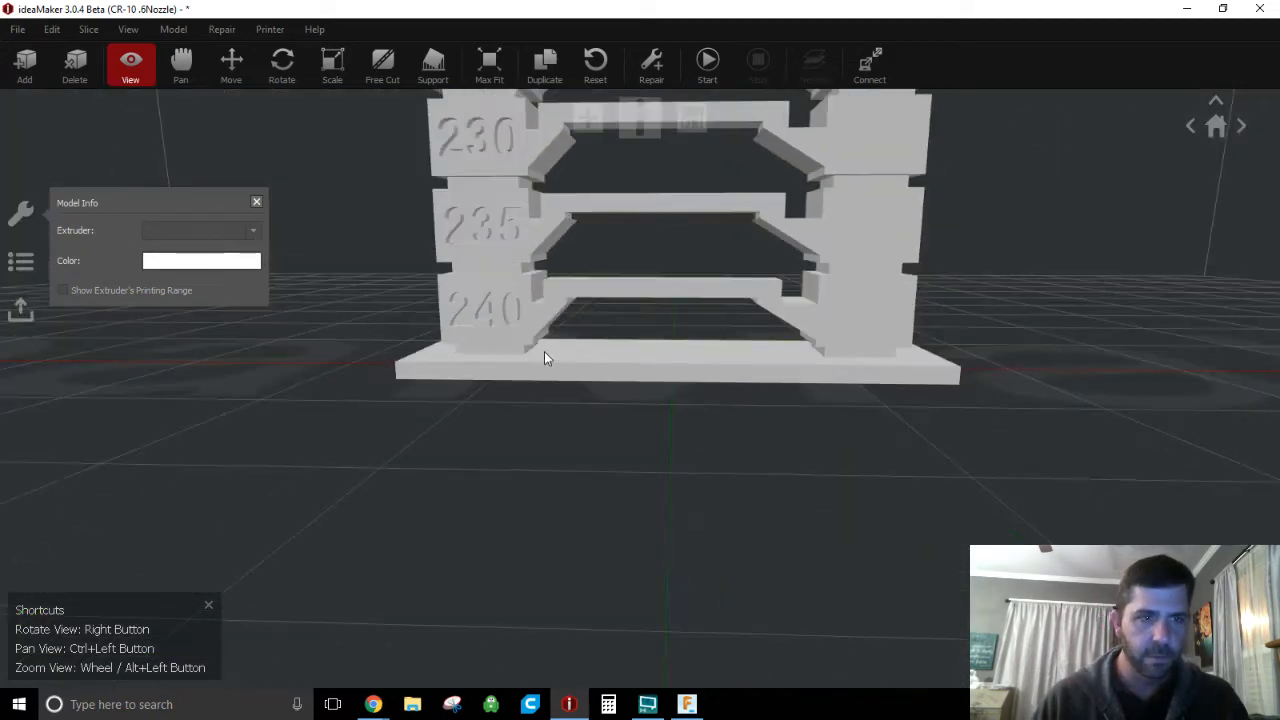
right_drag(544, 351, 526, 334)
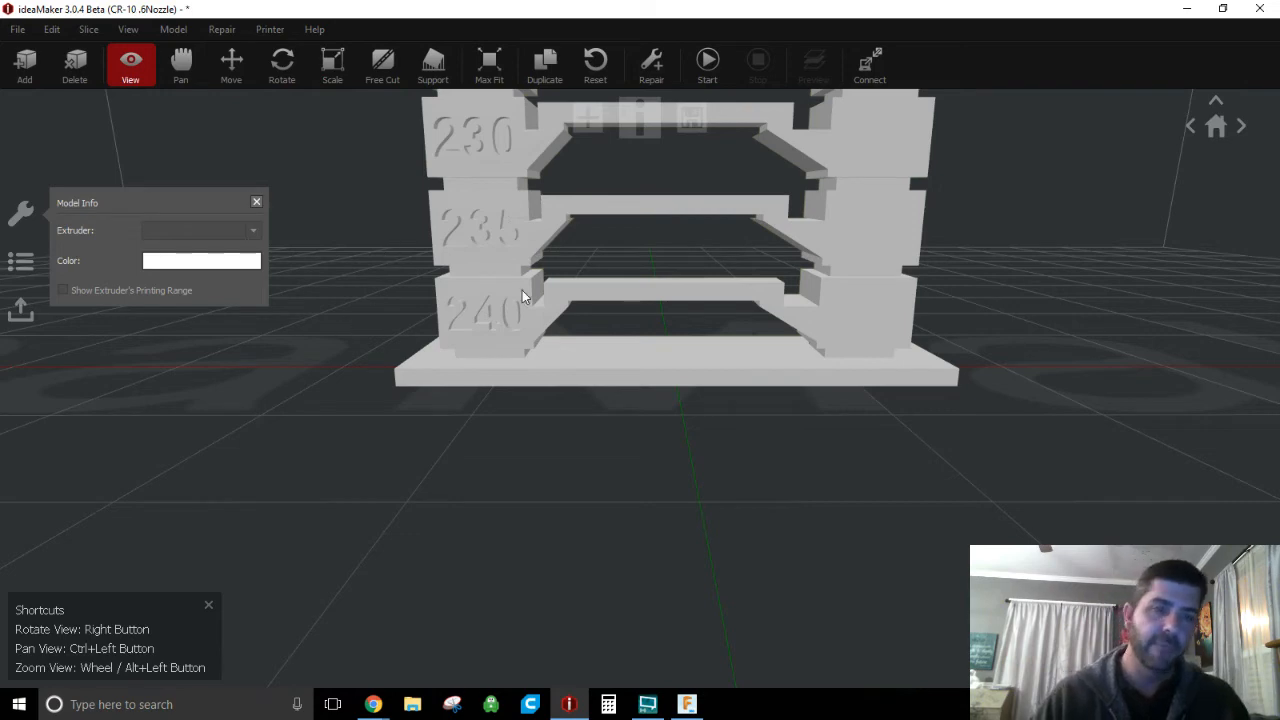
scroll(512, 276, up, 2)
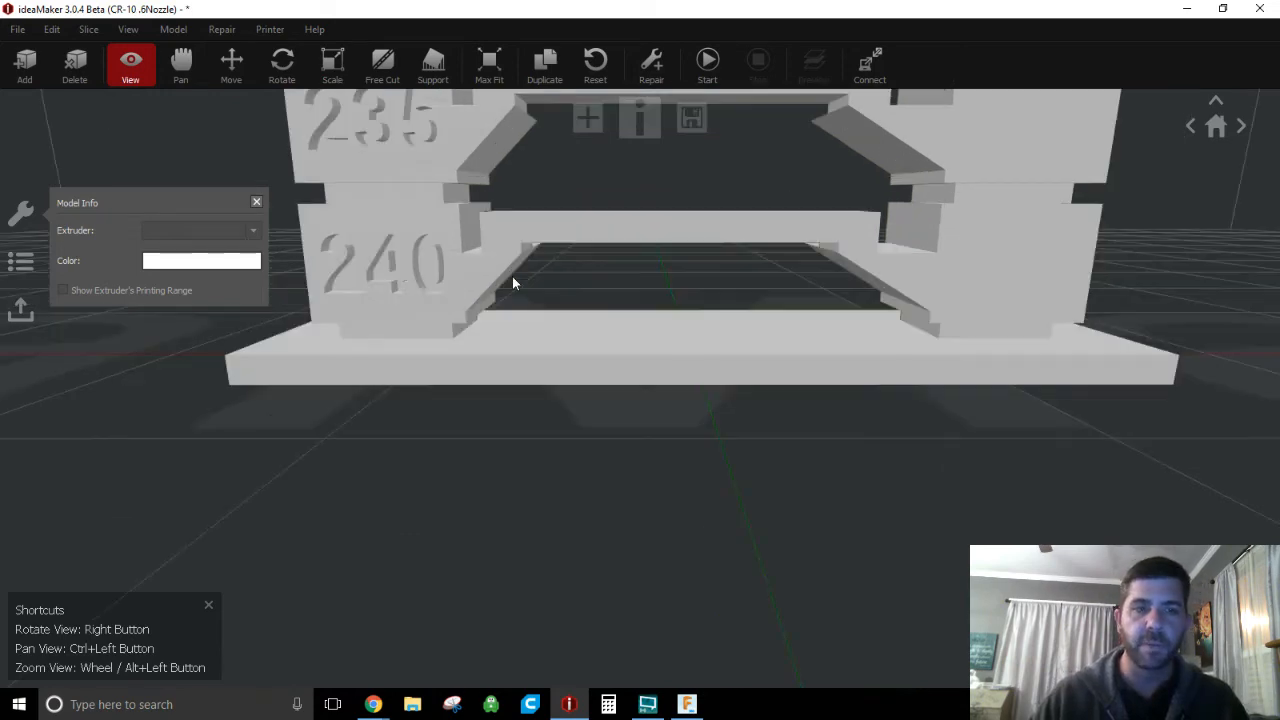
scroll(512, 276, down, 3)
- Examine the upper blocks of the tower up to the 160 block, and bring the whole tower back into view
ctrl+drag(561, 176, 566, 362)
ctrl+drag(568, 150, 601, 380)
ctrl+drag(602, 476, 624, 358)
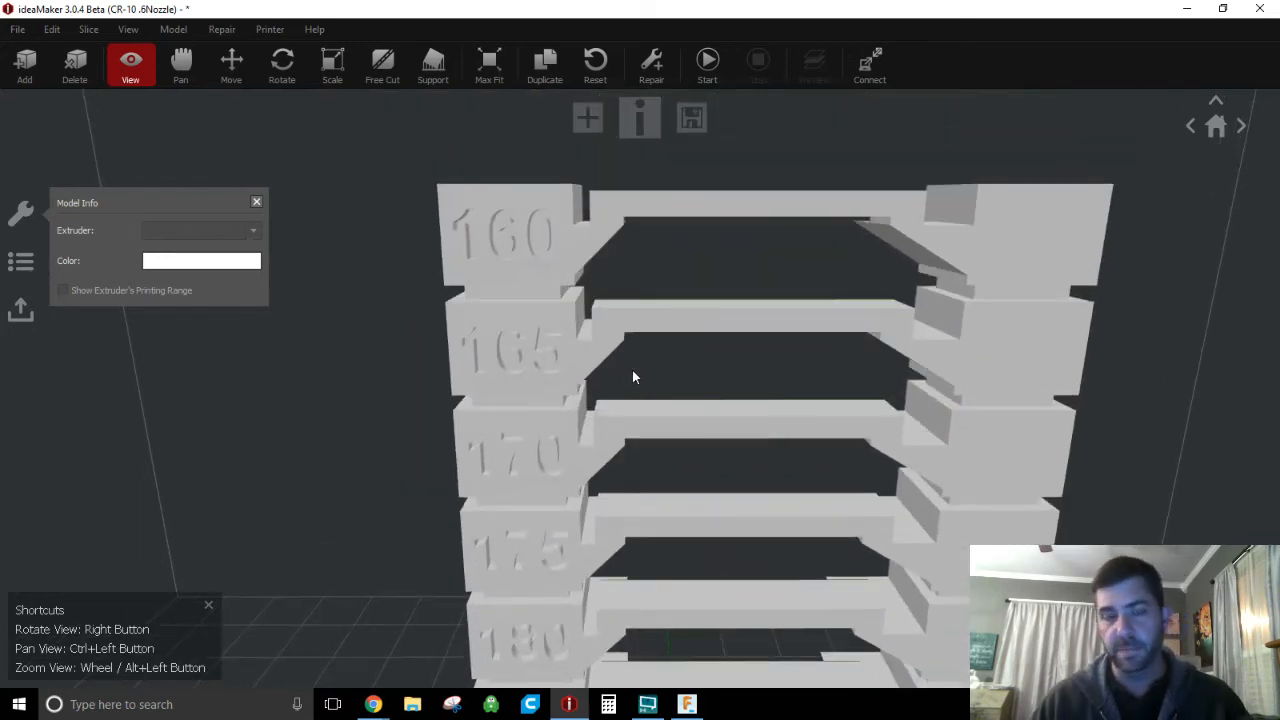
scroll(662, 510, down, 2)
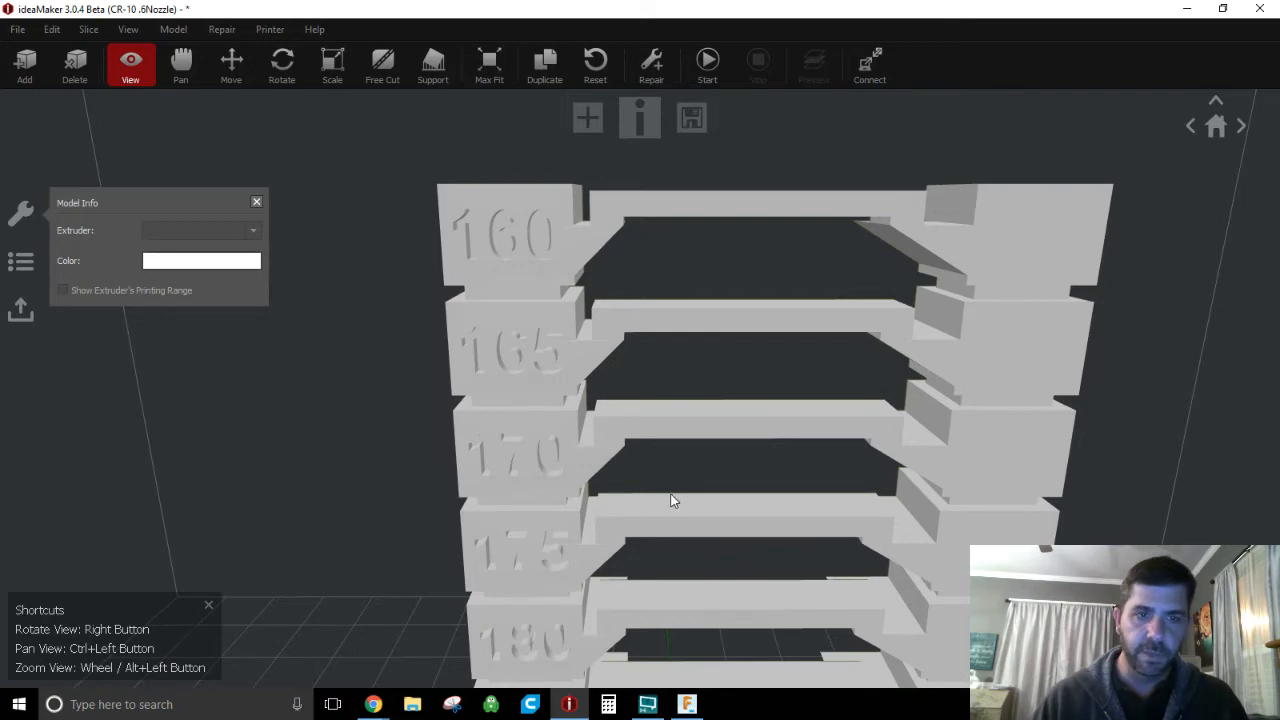
scroll(674, 503, up, 5)
scroll(674, 500, down, 8)
right_drag(727, 598, 719, 554)
ctrl+drag(723, 596, 661, 388)
ctrl+drag(680, 438, 715, 494)
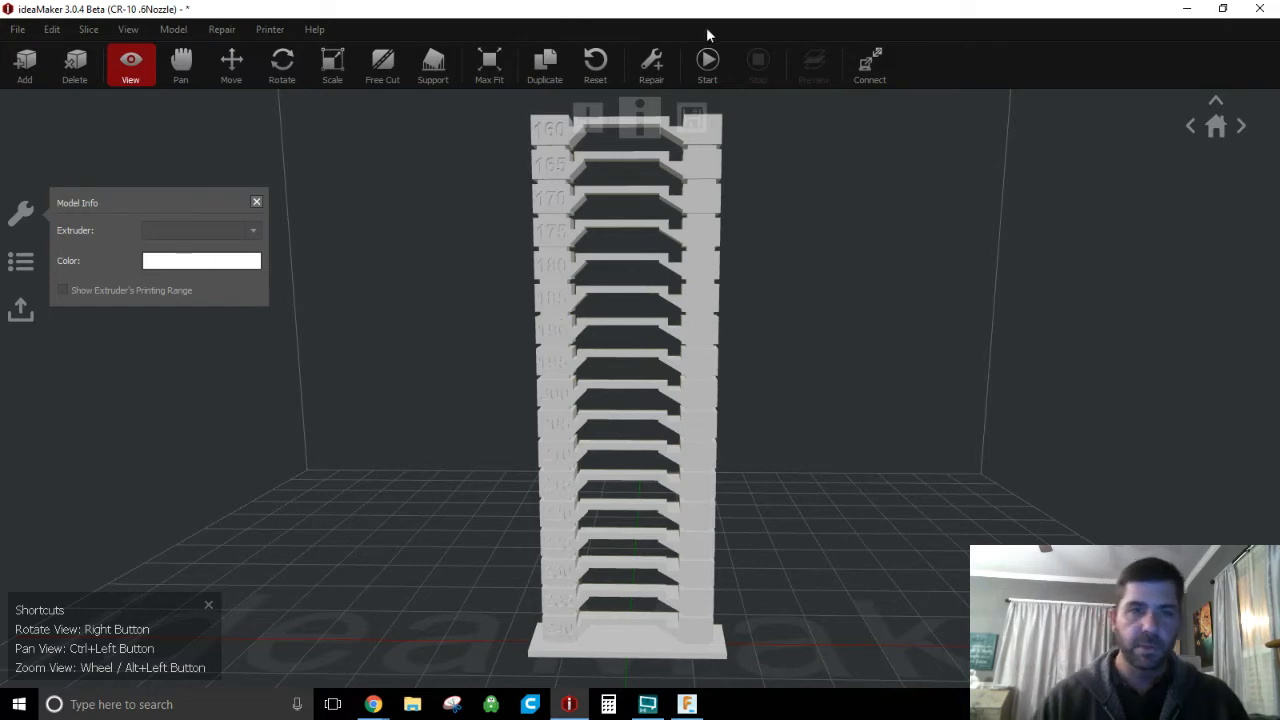
- Start slicing, review the advanced layer settings of the PLA-Basic-export template, and close the template editor
click(708, 68)
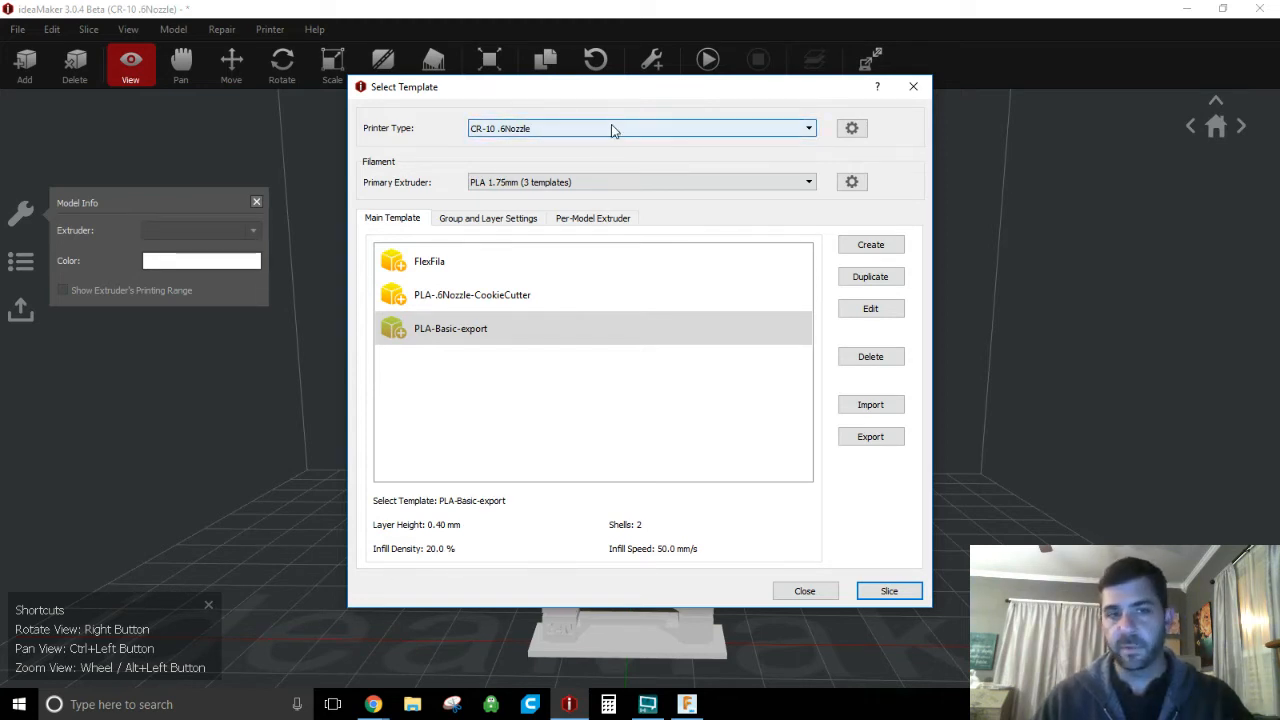
click(522, 340)
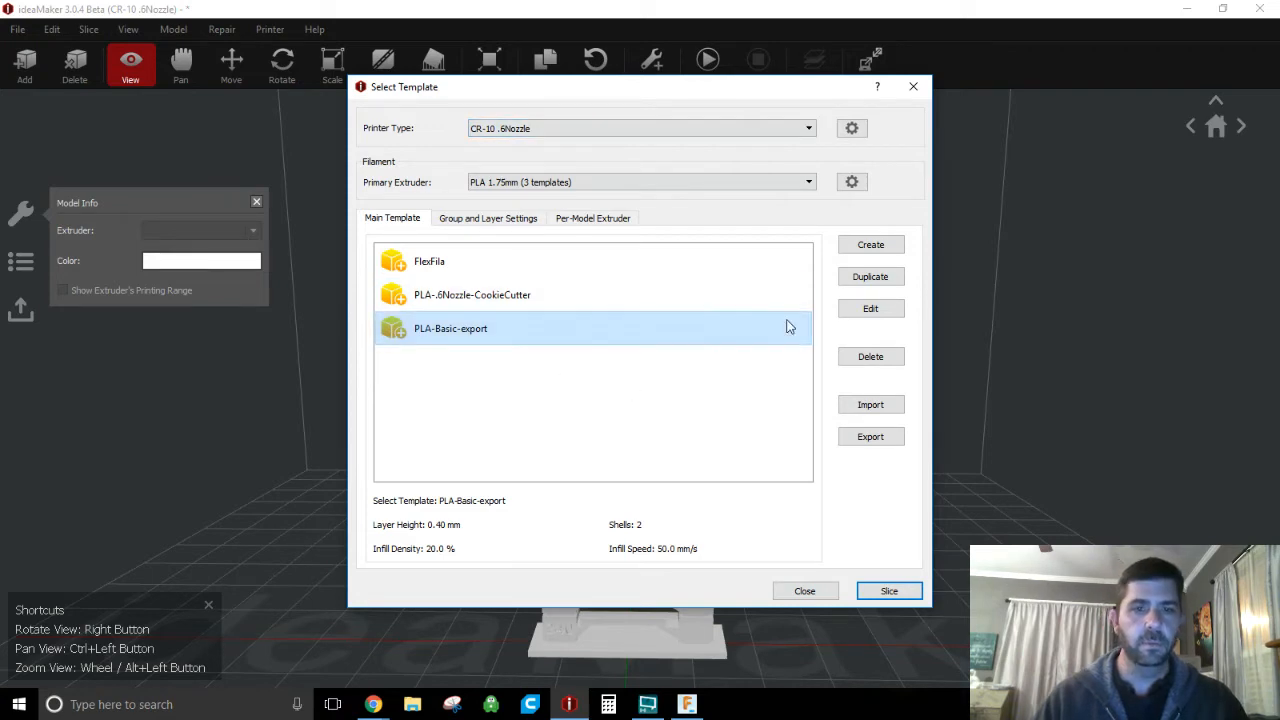
click(870, 310)
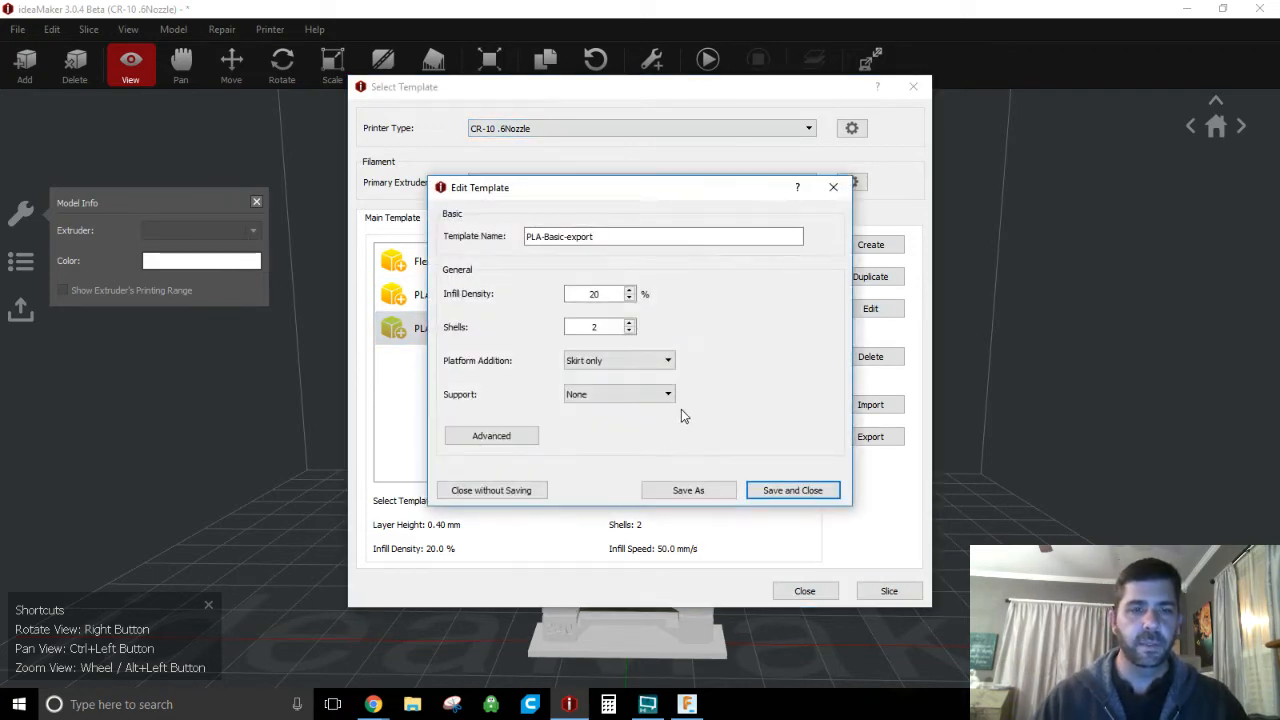
drag(632, 188, 758, 172)
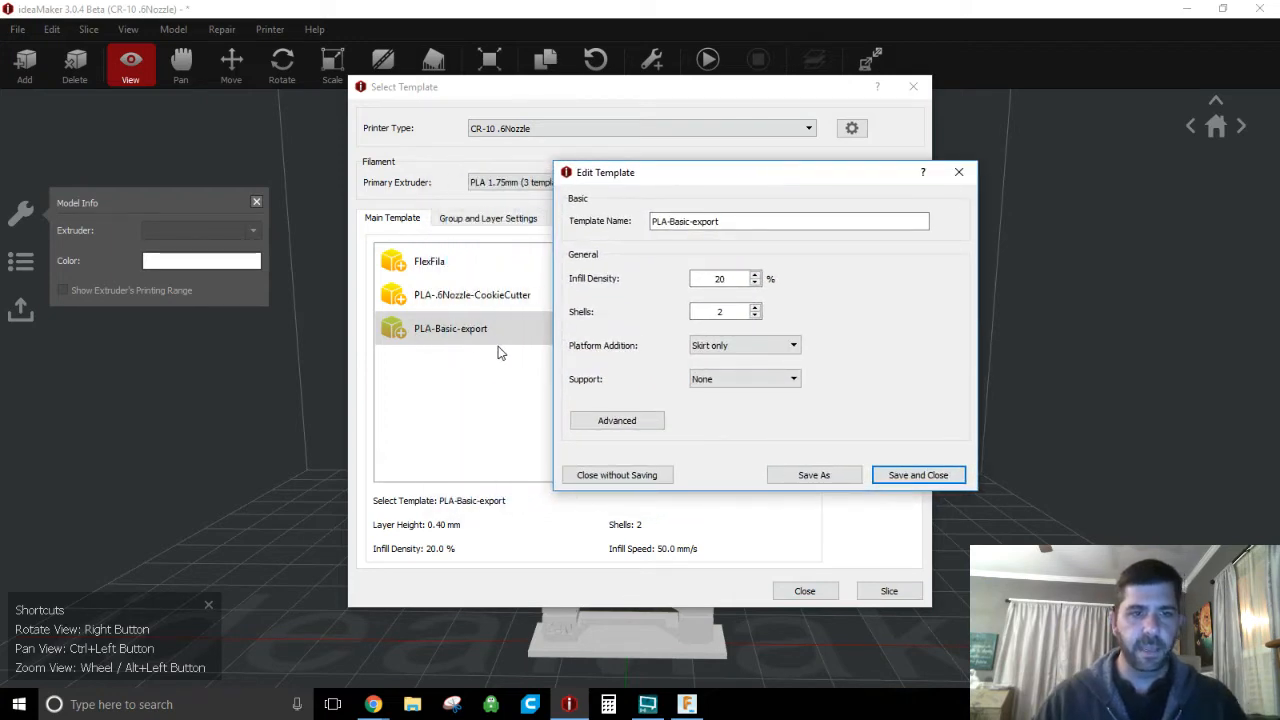
click(622, 421)
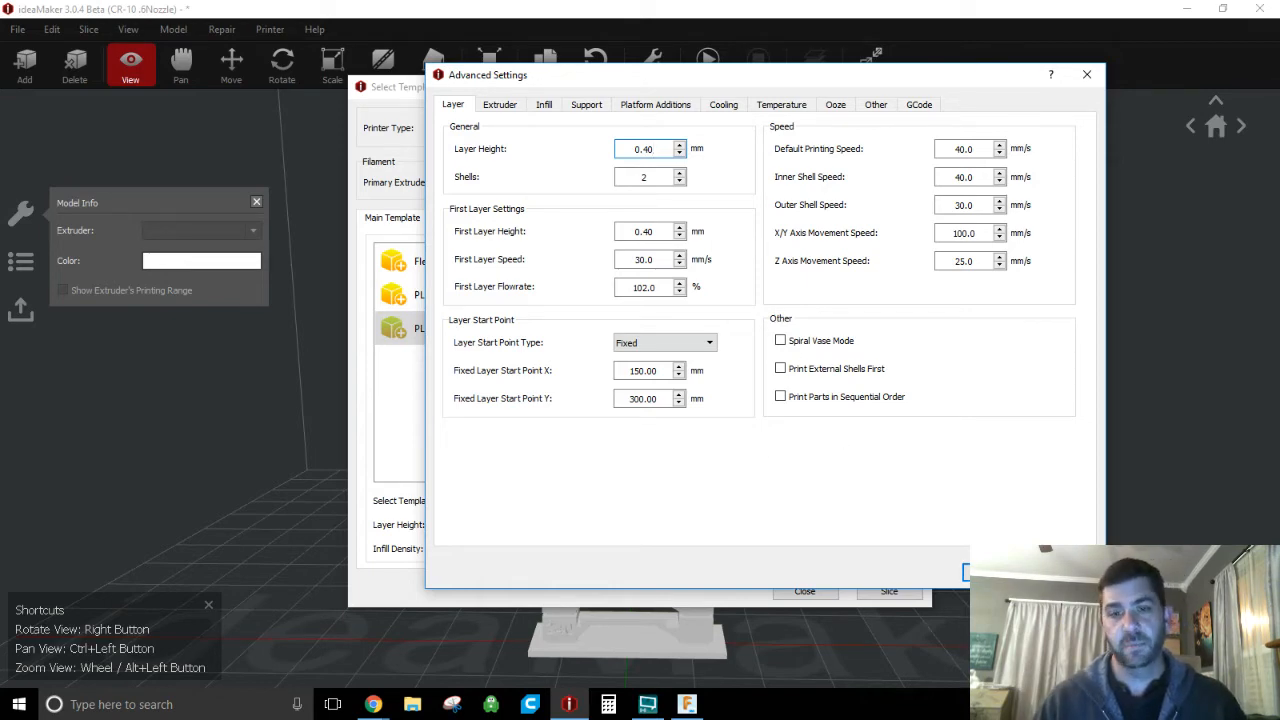
click(995, 572)
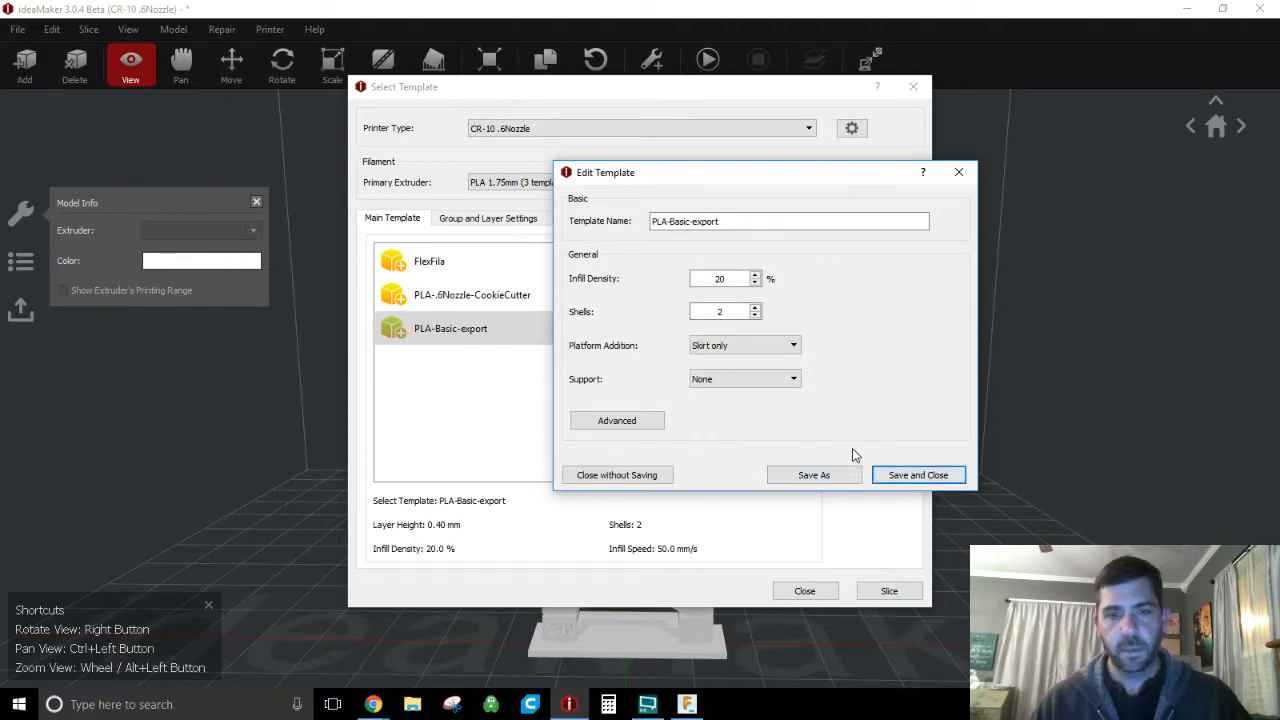
click(956, 173)
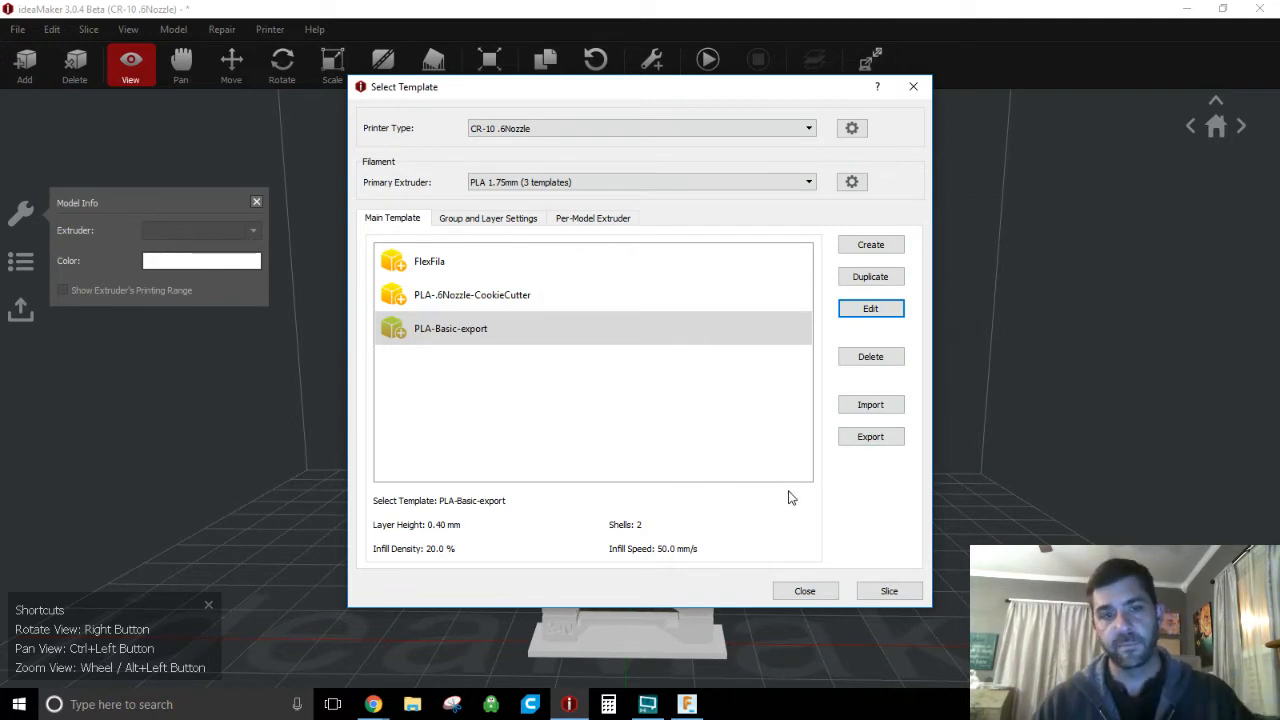
- Slice the tower with the PLA-Basic-export template and open the slice preview maximized
click(563, 340)
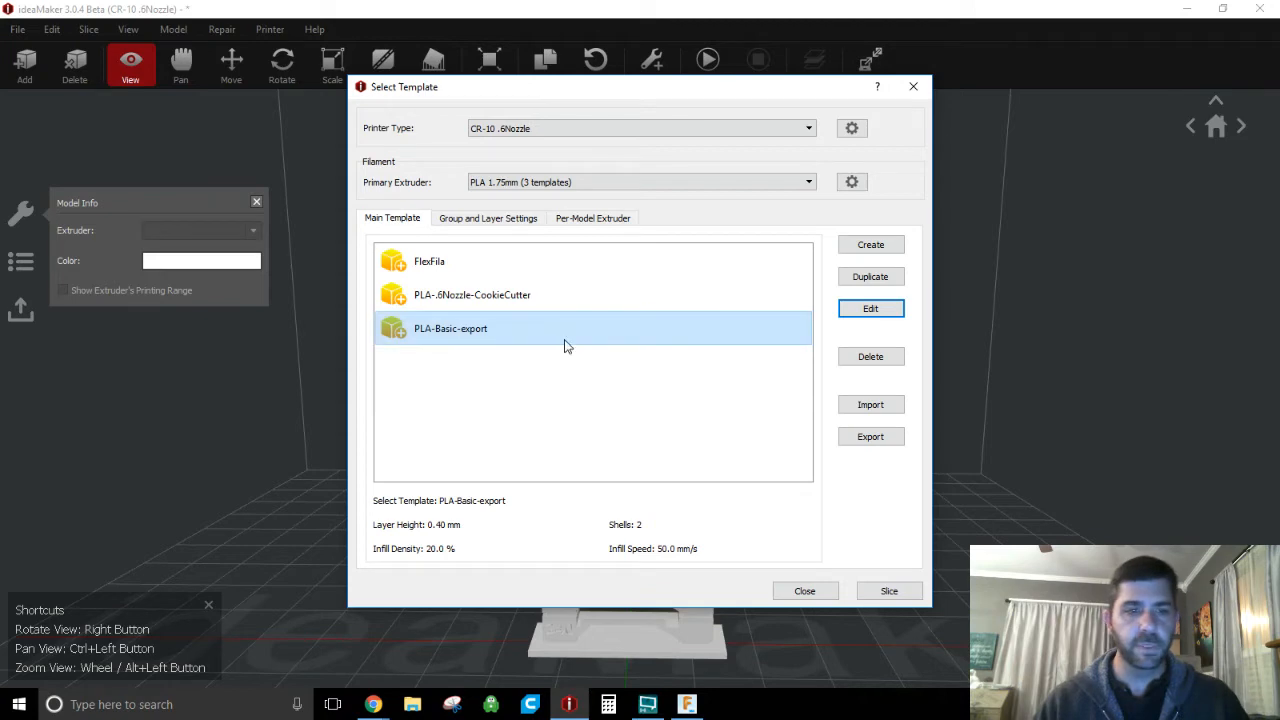
click(887, 588)
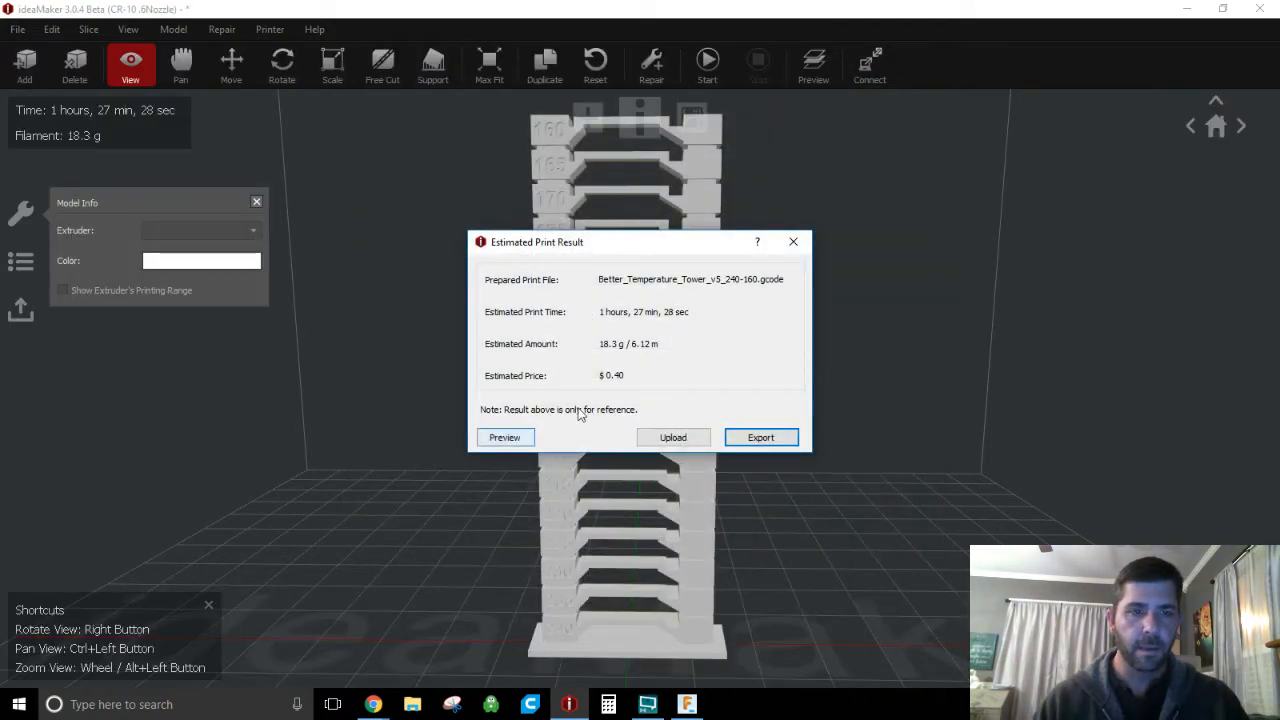
click(506, 437)
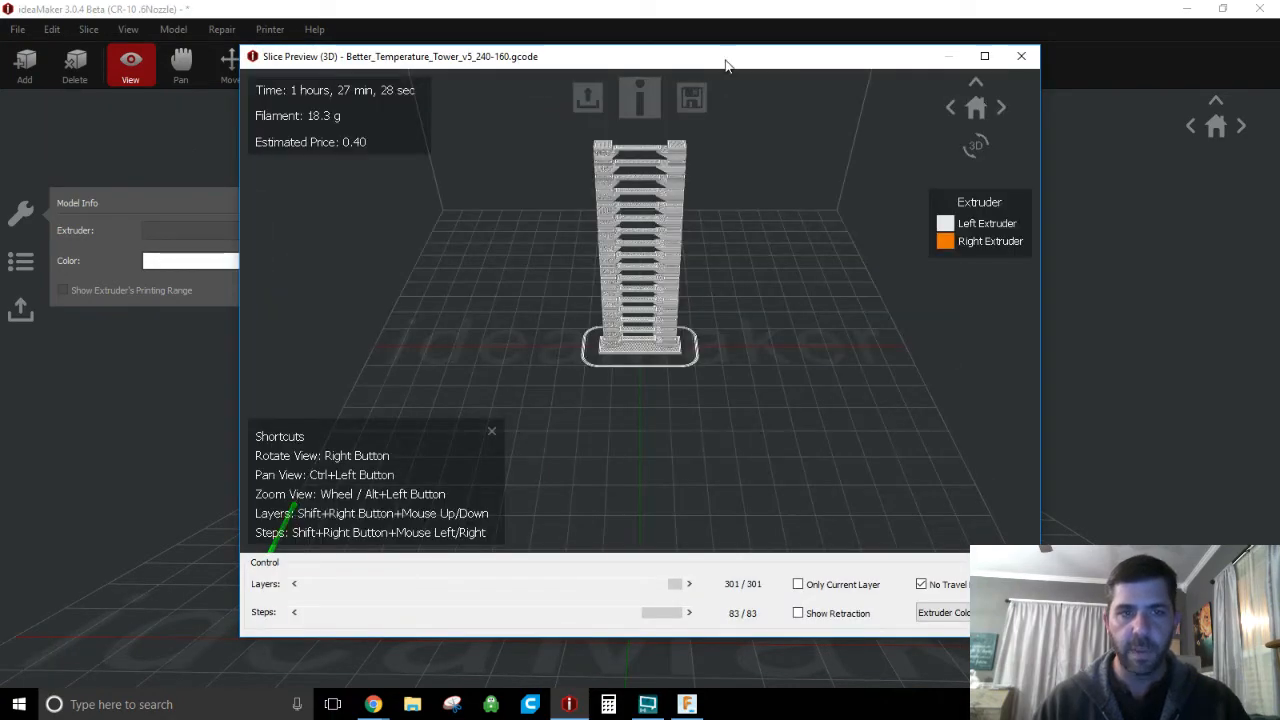
double_click(727, 57)
- Take the slice preview back to its lowest layers and inspect, layer by layer, the base and the overhangs of the 240 block
scroll(631, 401, up, 2)
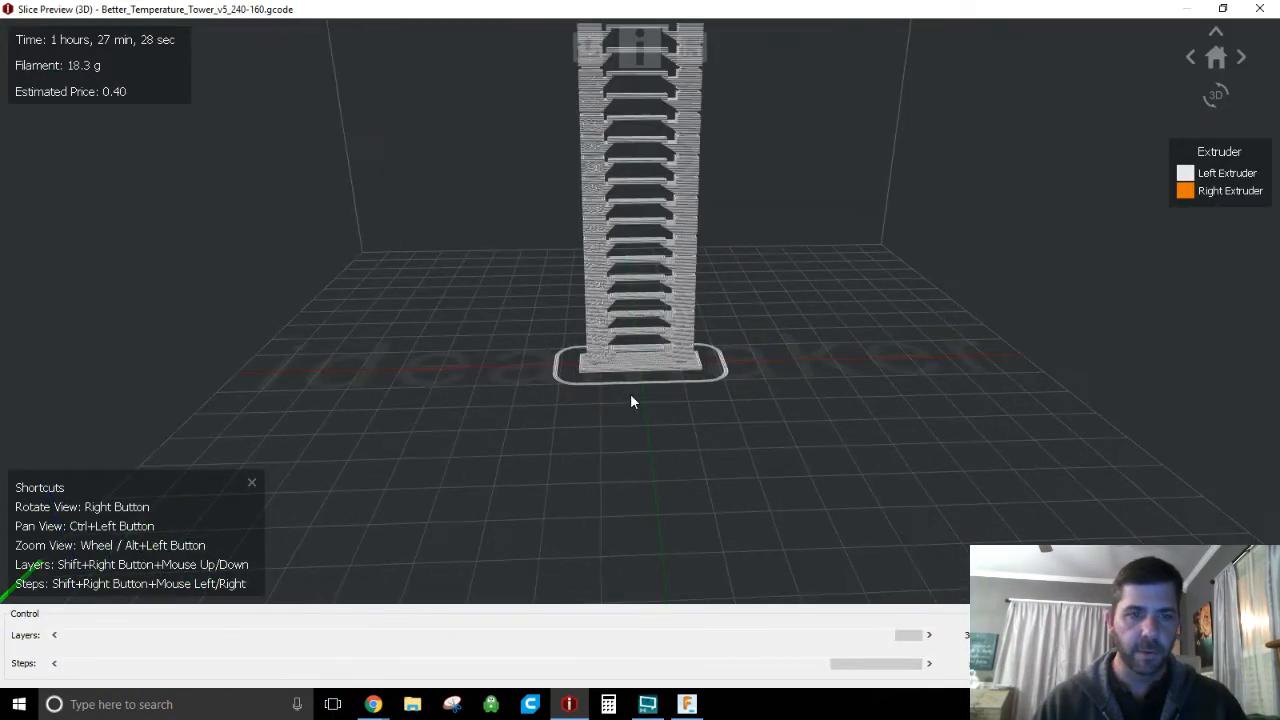
scroll(630, 401, up, 5)
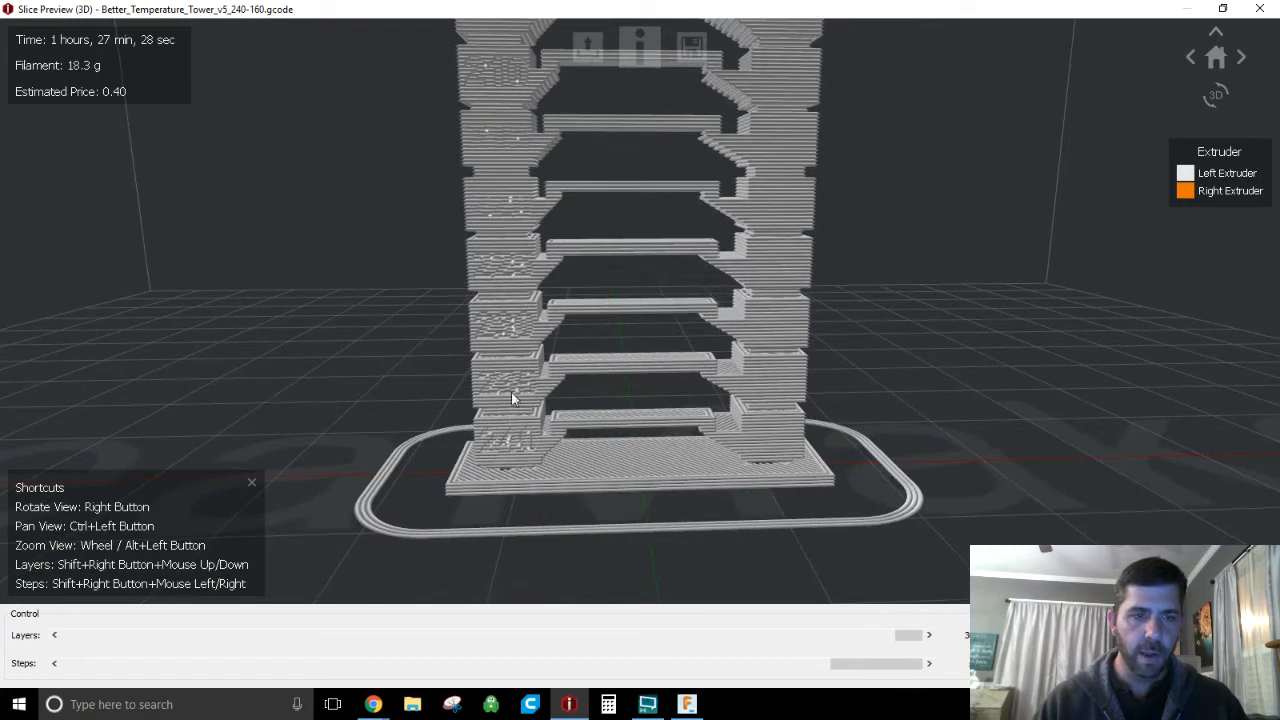
right_drag(511, 392, 528, 424)
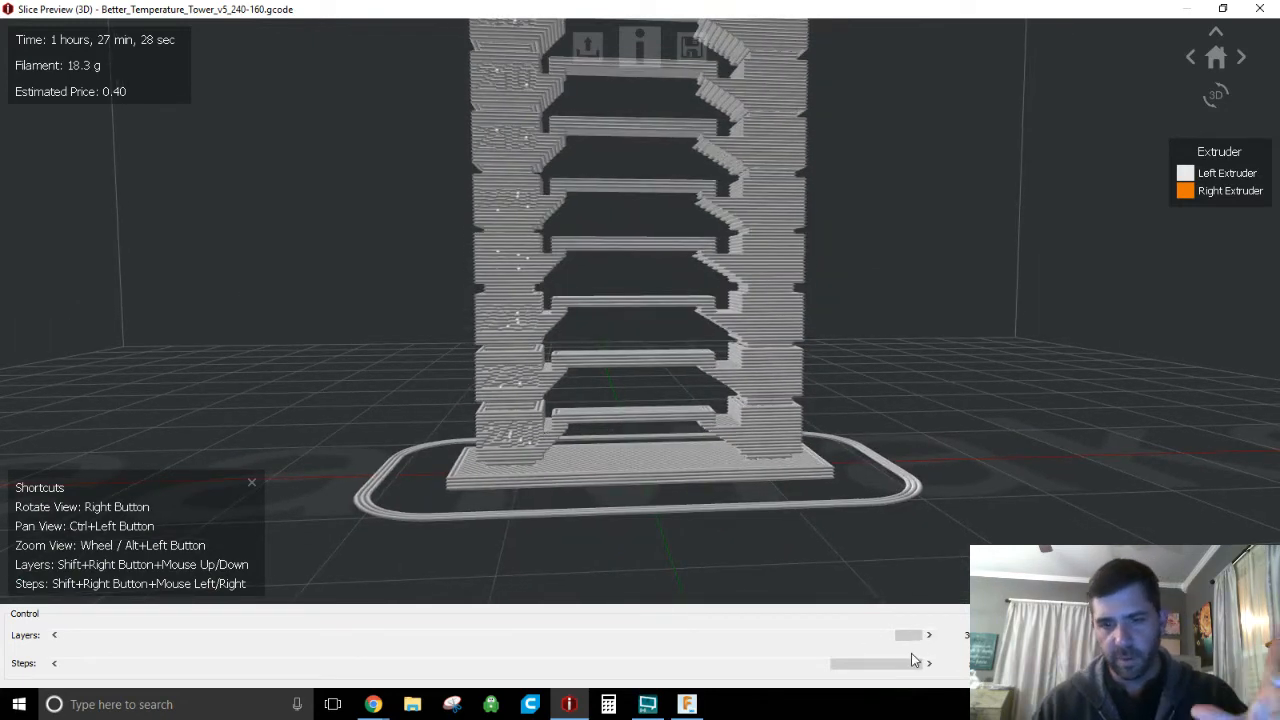
drag(905, 638, 73, 642)
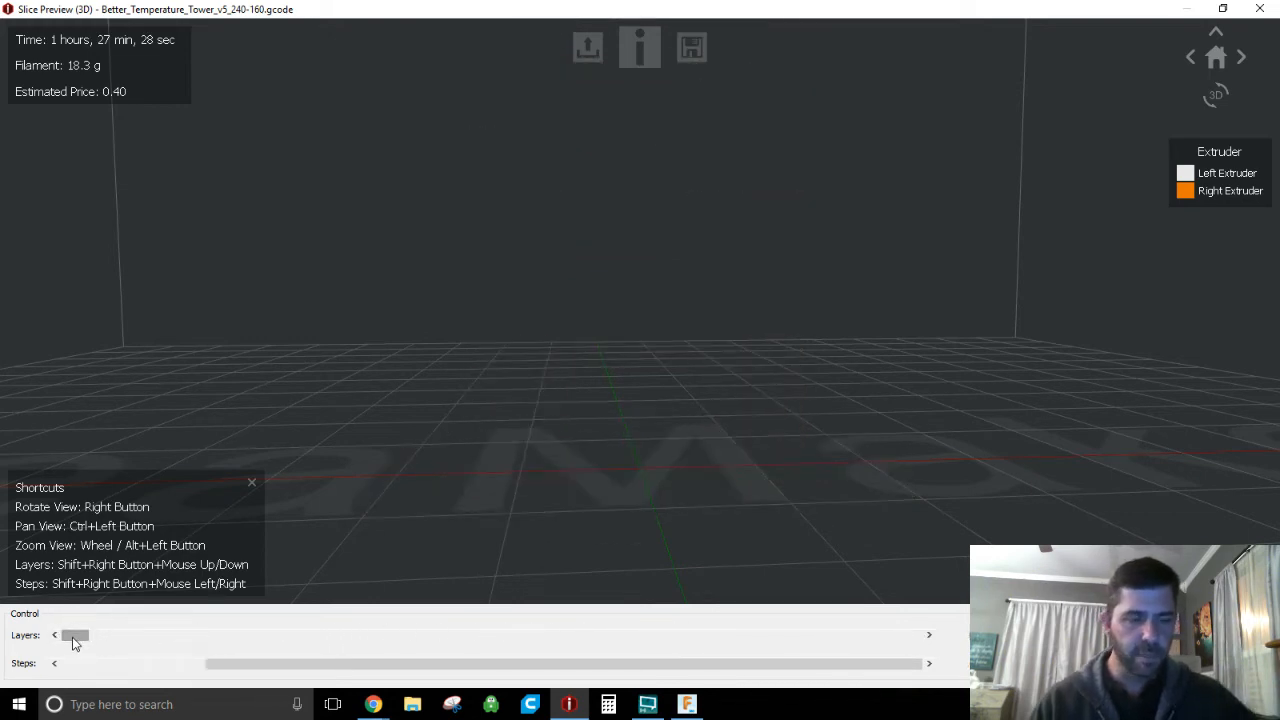
key(Right)
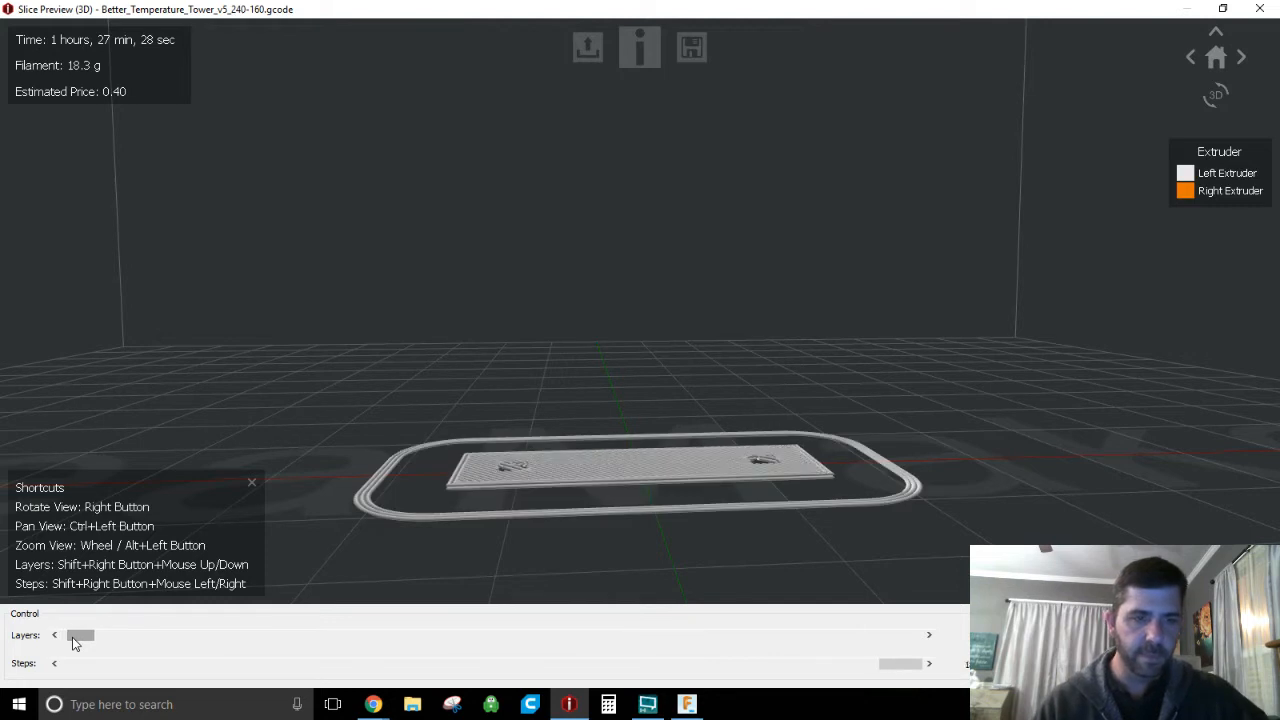
key(Right)
key(Right)
key(Right)
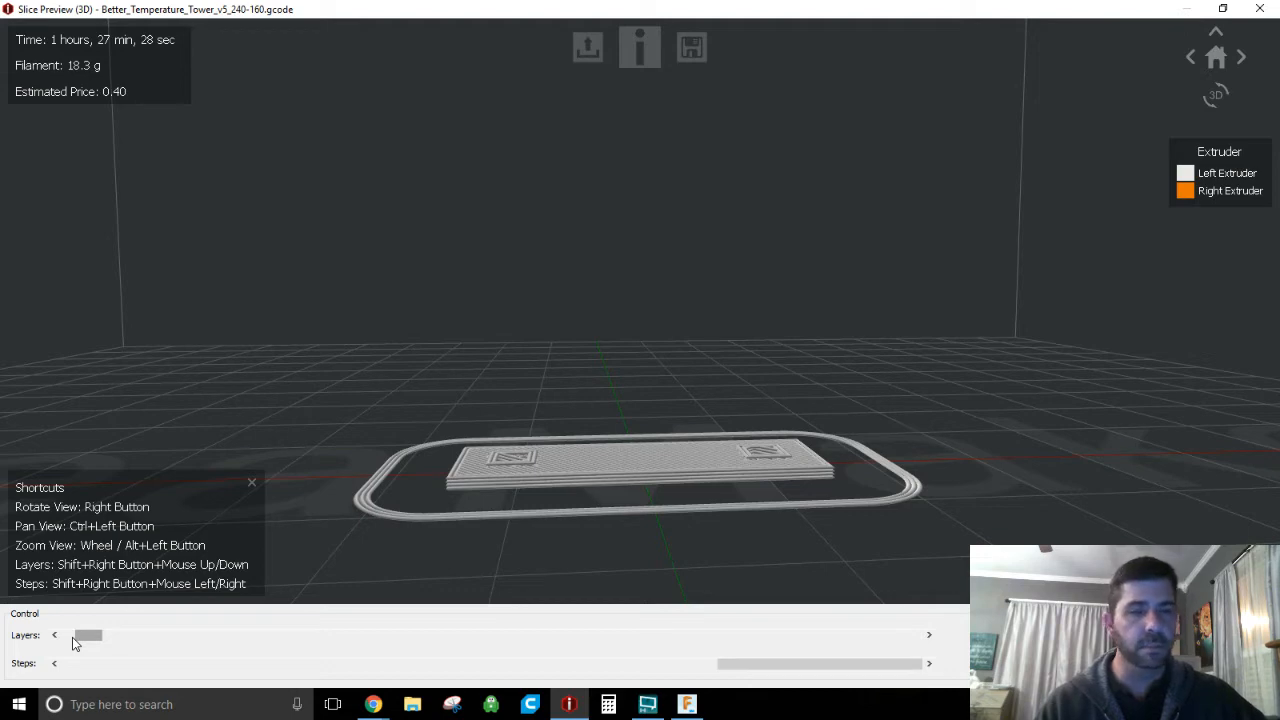
key(Right)
key(Right)
key(Right)
key(Right)
key(Right)
key(Right)
key(Right)
key(Right)
key(Right)
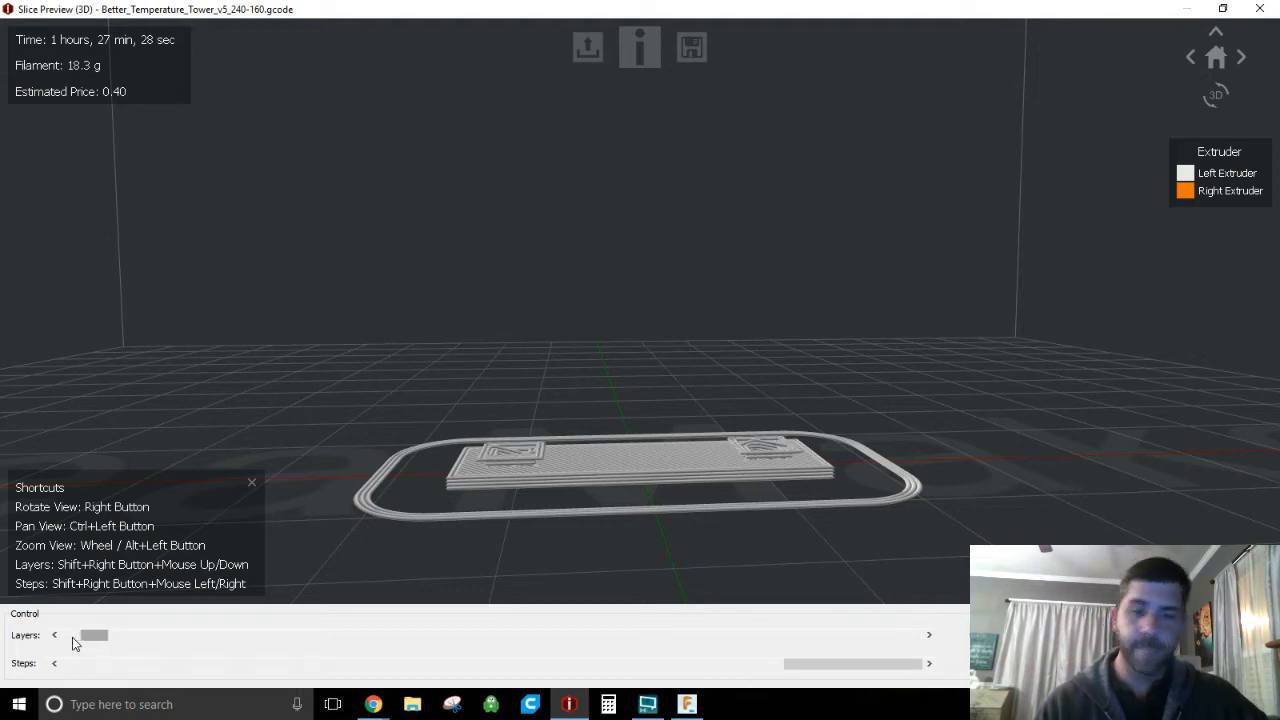
key(Right)
key(Right)
key(Right)
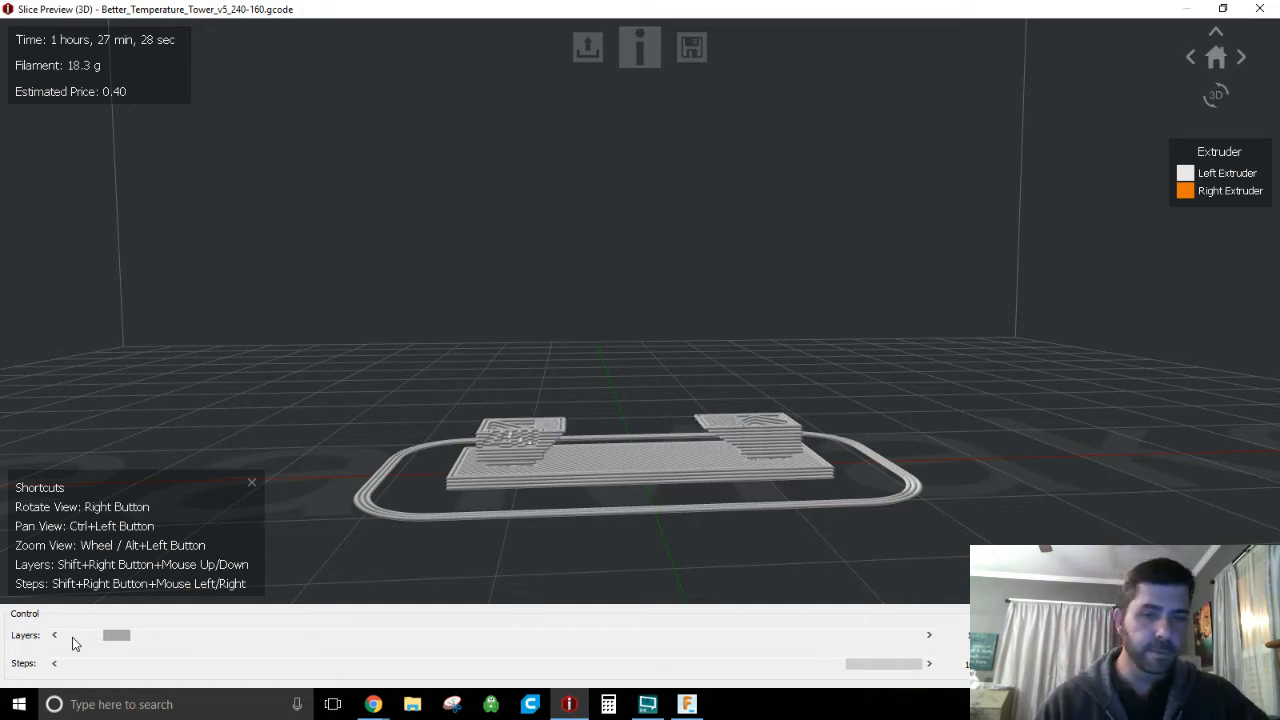
key(Right)
key(Right)
key(Right)
key(Left)
key(Left)
key(Left)
key(Left)
key(Left)
key(Left)
key(Left)
key(Left)
key(Left)
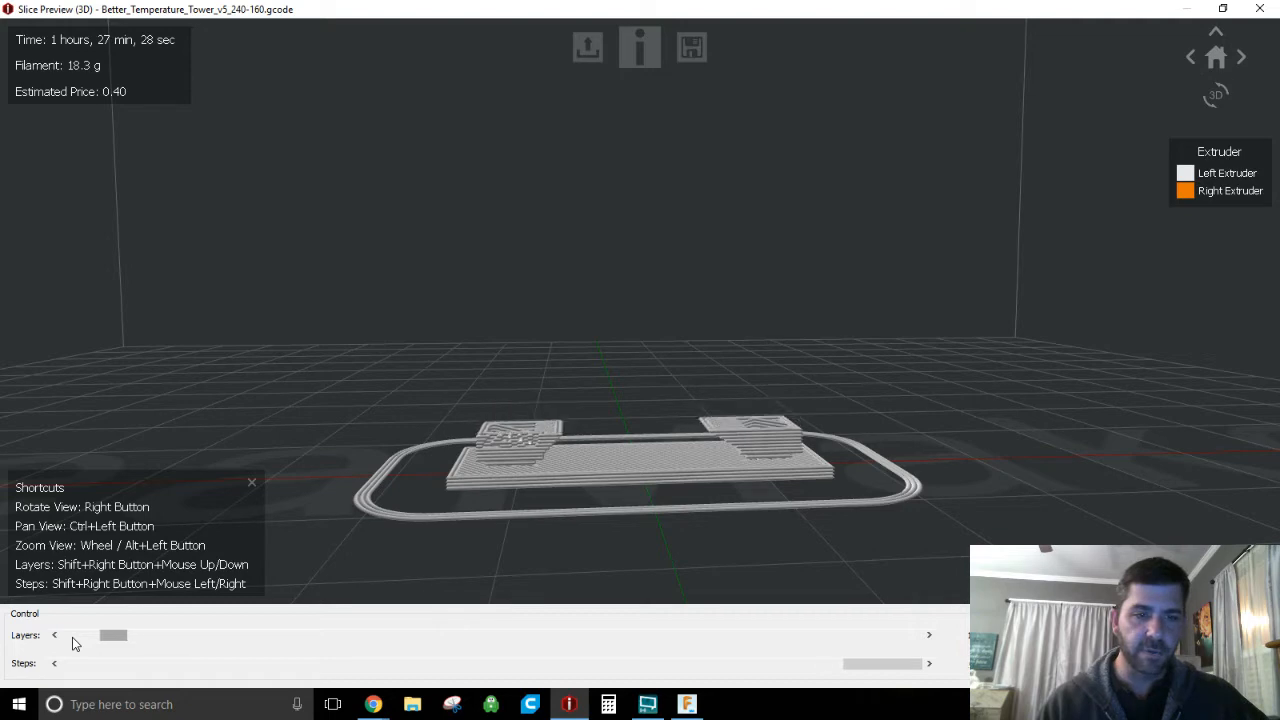
- Step the preview through the 240 block's bridge to locate the layer where that block ends
key(Right)
key(Right)
key(Right)
key(Right)
key(Right)
key(Right)
key(Right)
key(Right)
key(Right)
key(Right)
key(Right)
key(Right)
key(Right)
key(Right)
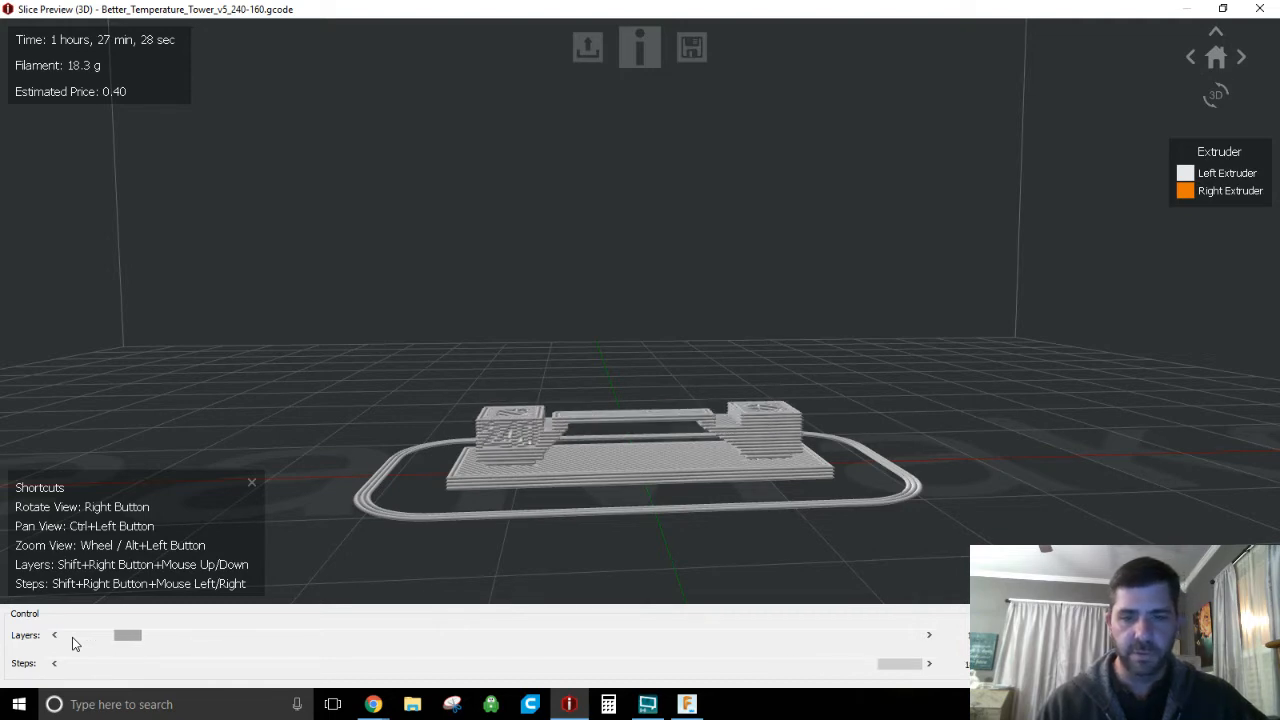
key(Right)
key(Right)
key(Right)
key(Right)
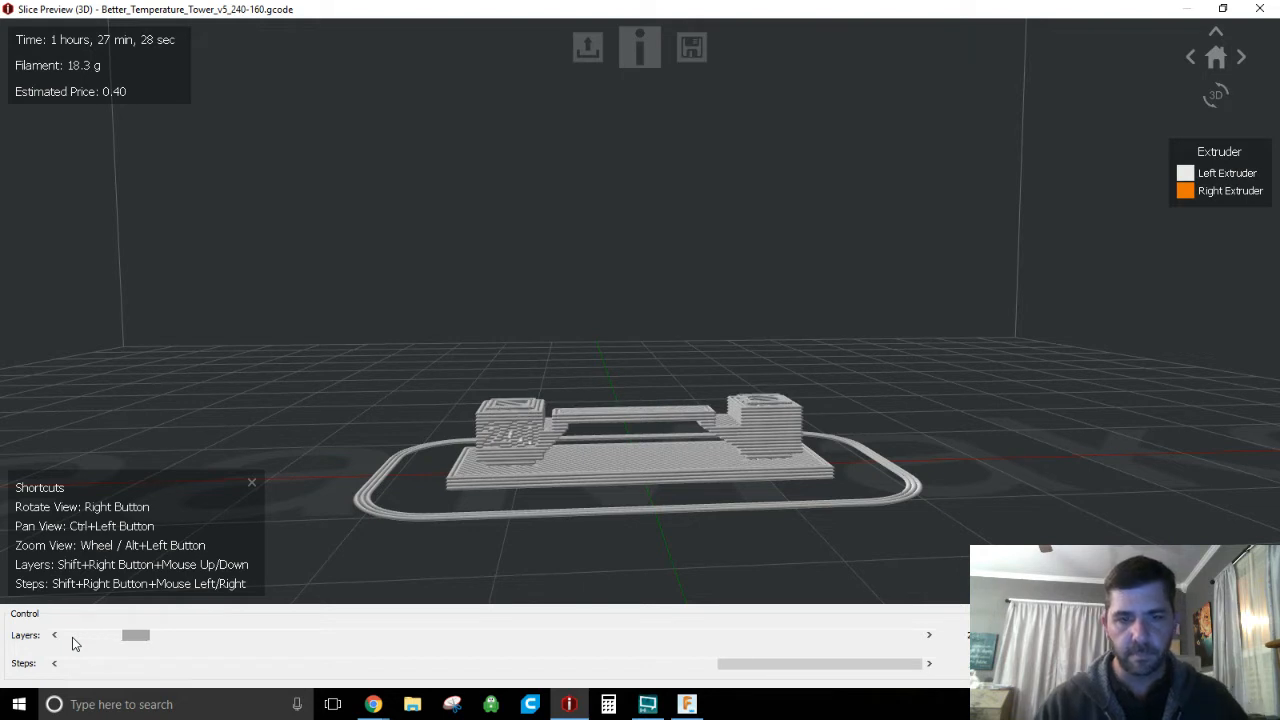
key(Left)
key(Left)
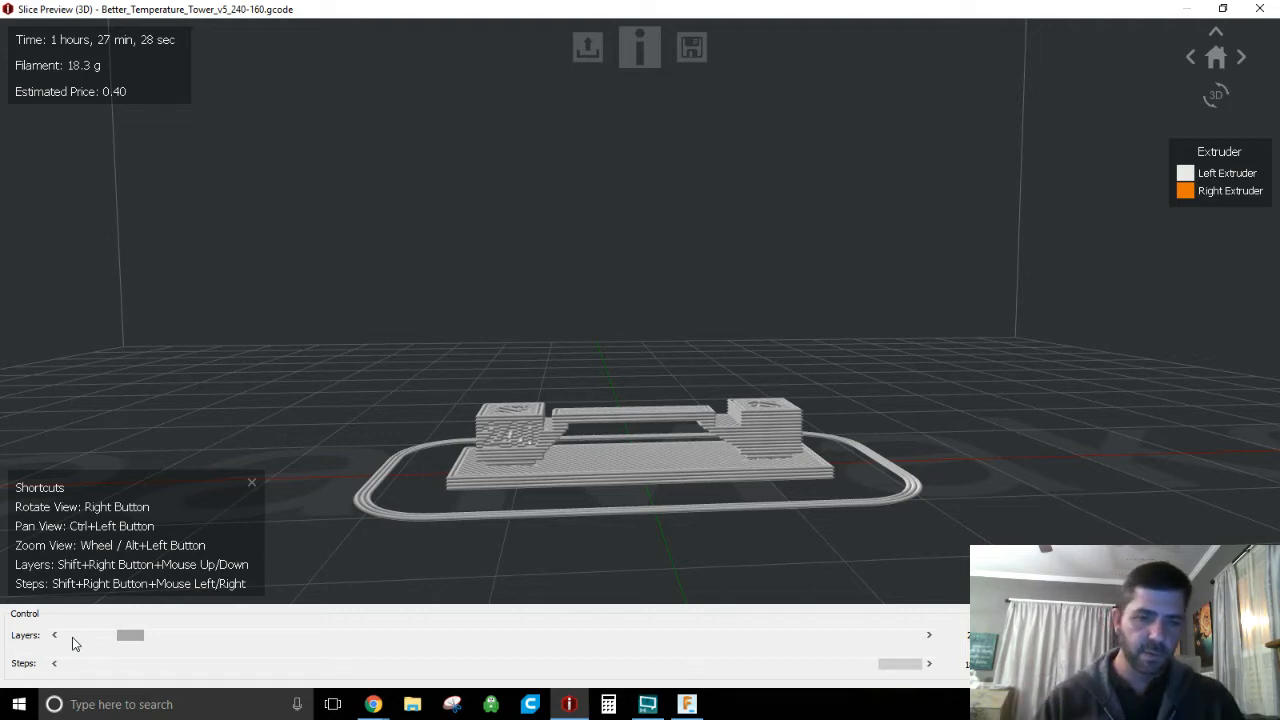
- Step the preview through the 235 block's overhangs and bridge to locate the layer where that block ends
key(Right)
key(Right)
key(Right)
key(Right)
key(Right)
key(Right)
key(Right)
key(Right)
key(Right)
key(Right)
key(Right)
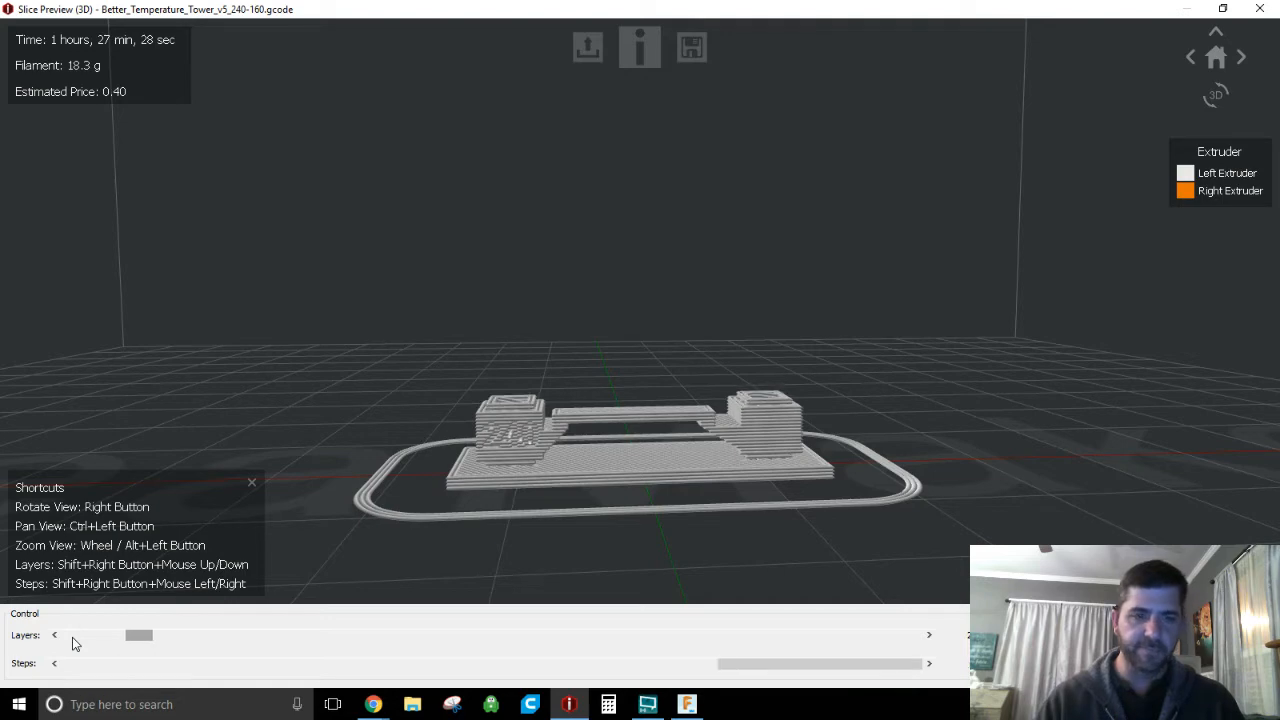
key(Right)
key(Right)
key(Right)
key(Right)
key(Right)
key(Right)
key(Right)
key(Right)
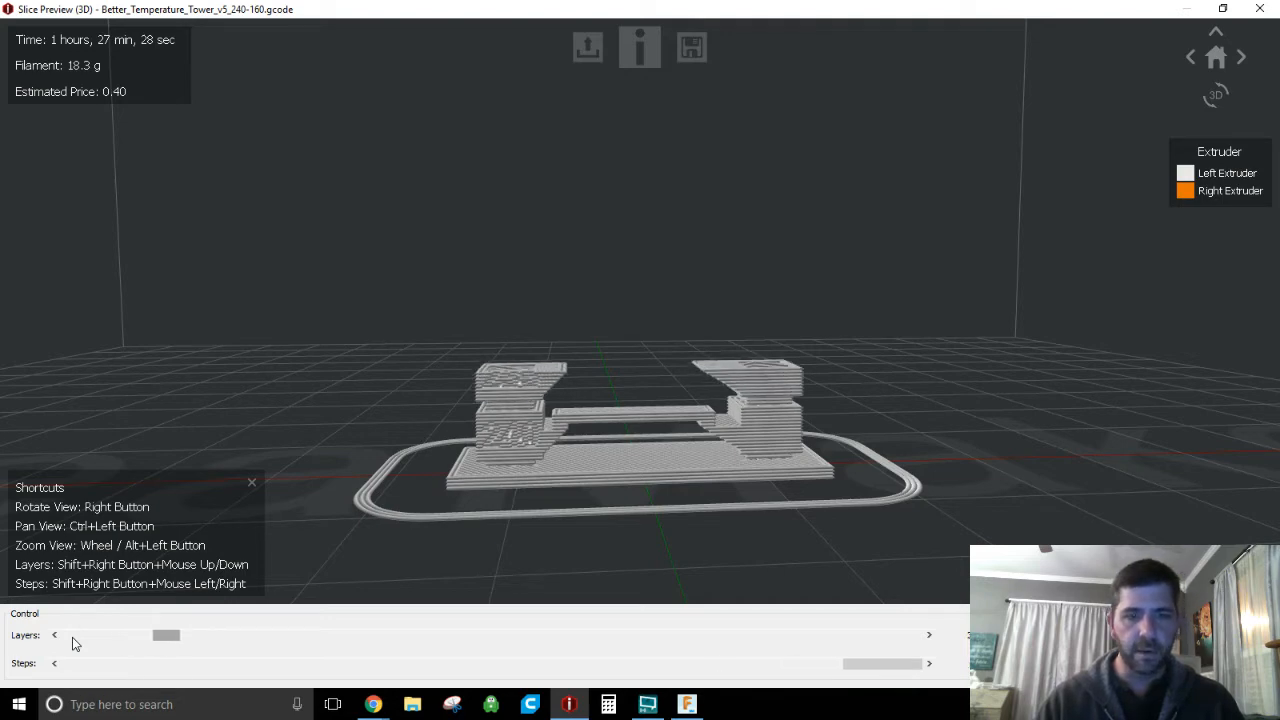
key(Right)
key(Right)
key(Right)
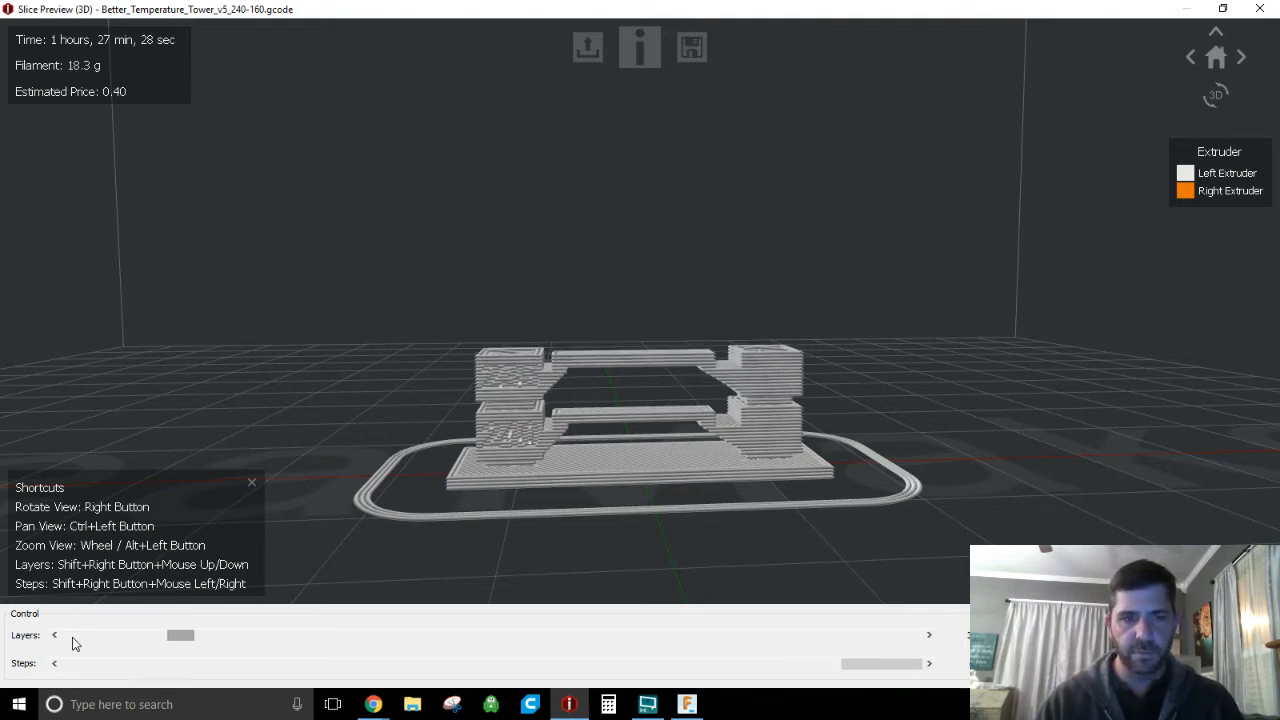
key(Right)
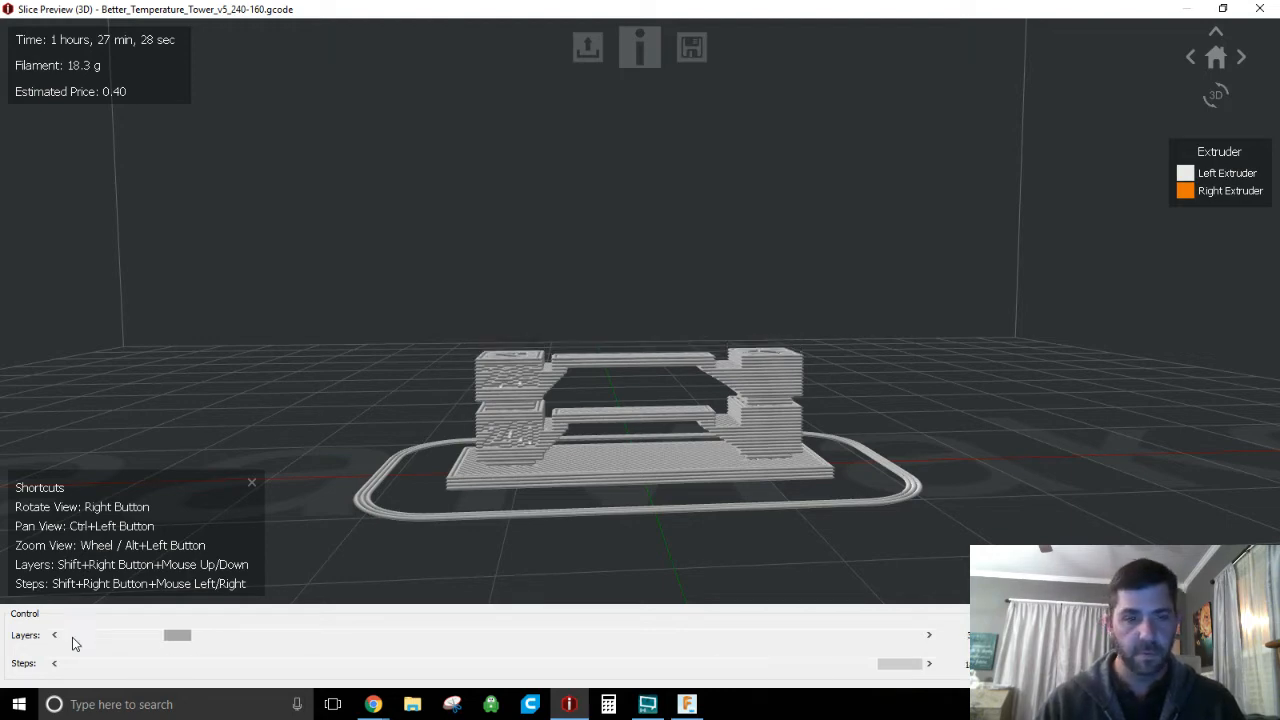
- Step the preview layer by layer through the 230 block's overhangs and bridge to locate the layer where that block ends
key(Right)
key(Right)
key(Right)
key(Right)
key(Right)
key(Right)
key(Right)
key(Right)
key(Right)
key(Right)
key(Right)
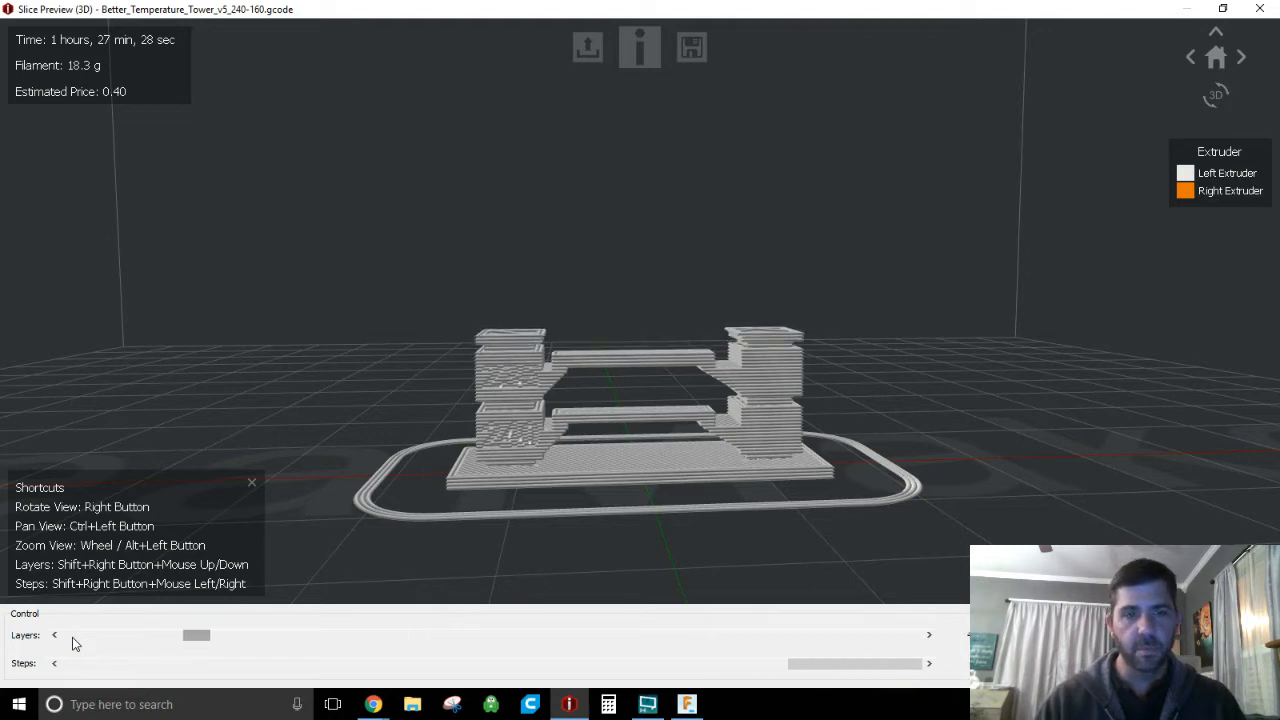
key(Right)
key(Right)
key(Right)
key(Right)
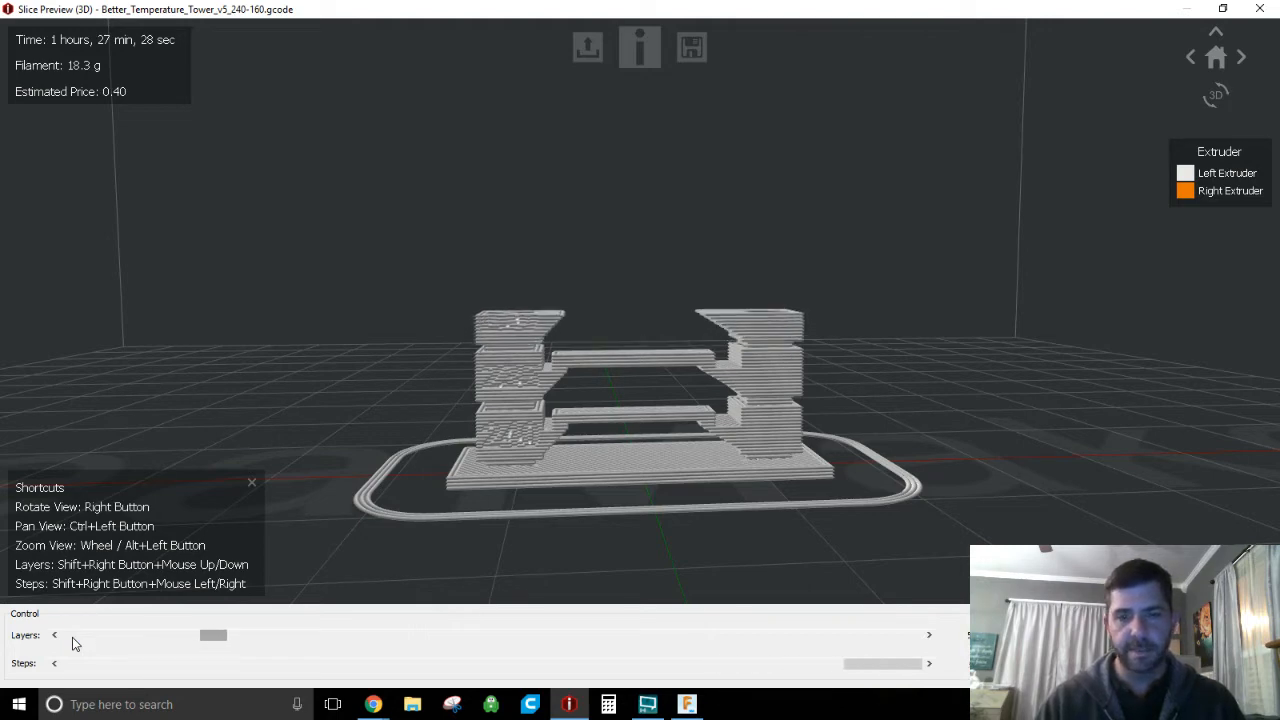
key(Right)
key(Right)
key(Right)
key(Right)
key(Right)
key(Right)
key(Right)
key(Right)
key(Right)
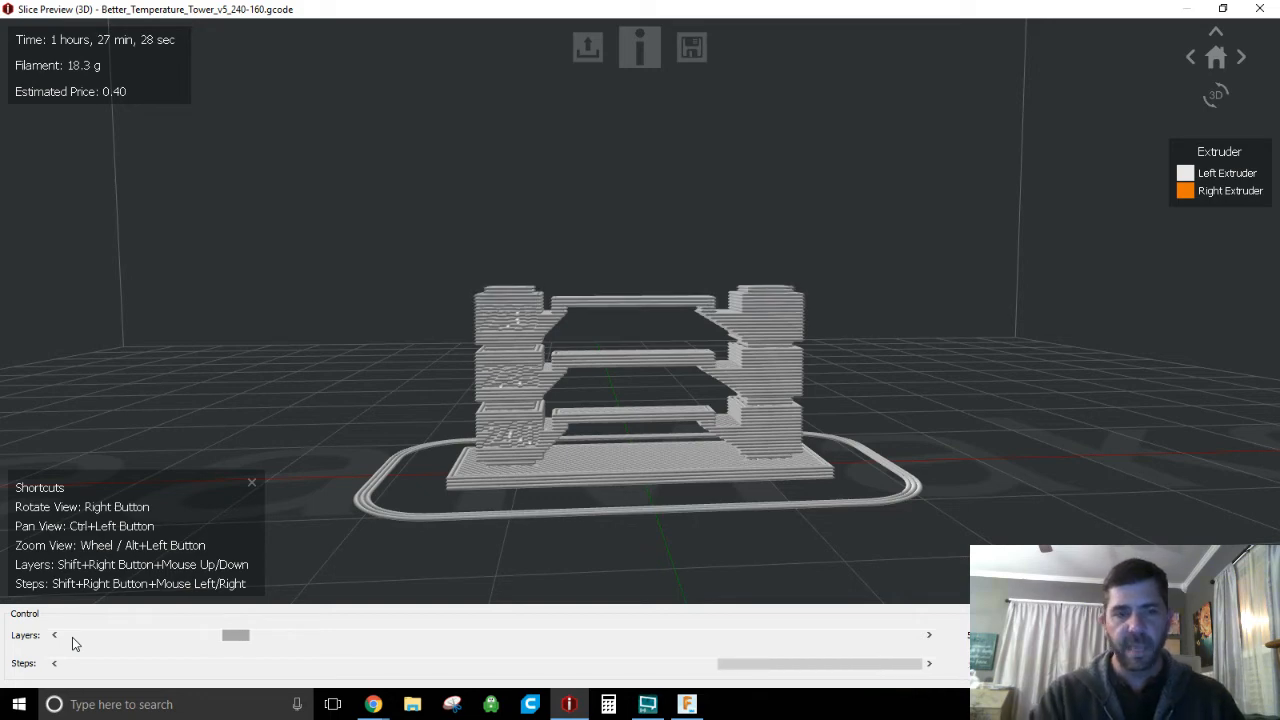
key(Left)
key(Left)
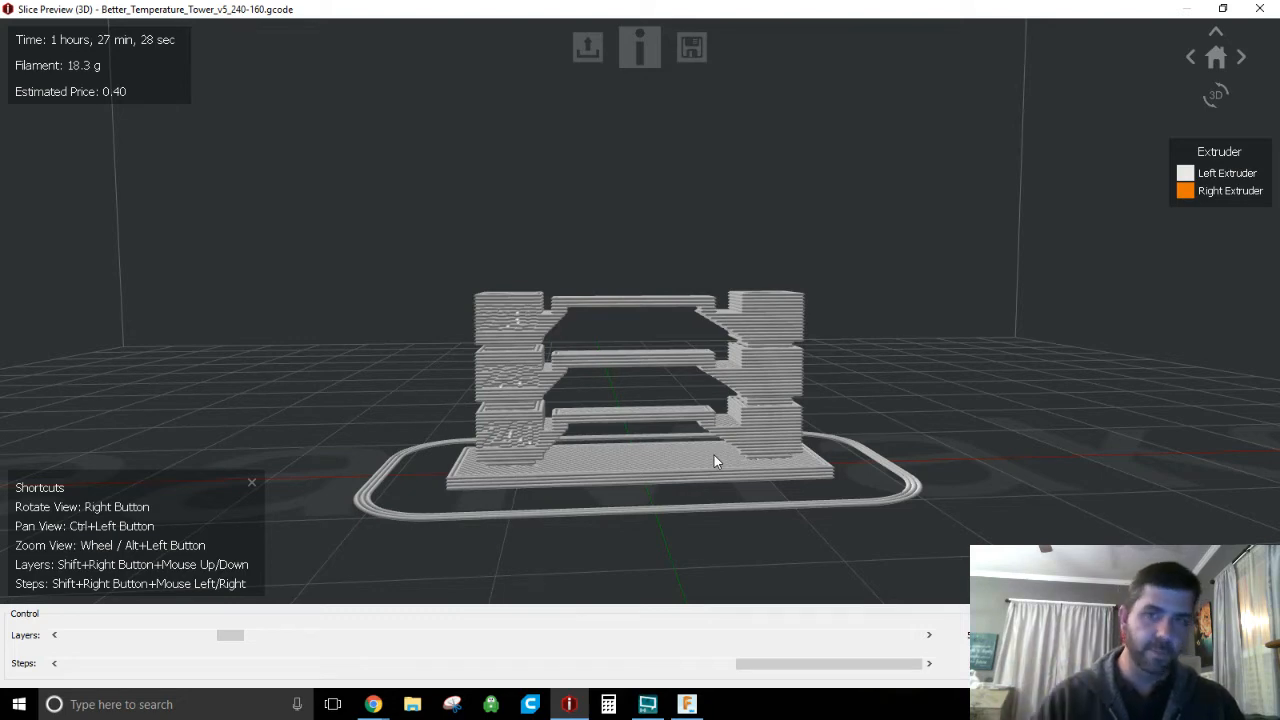
- Close the slice preview and print estimate, and open the advanced settings of the PLA-Basic-export template
click(1260, 8)
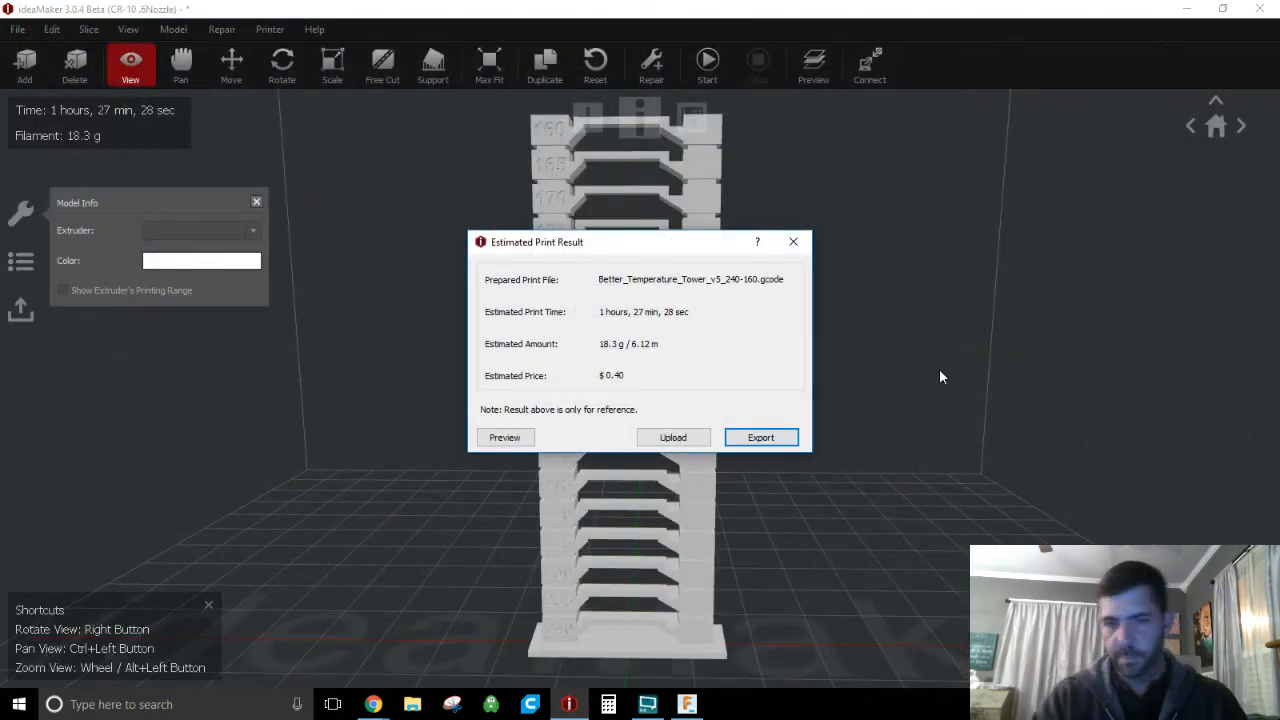
click(794, 242)
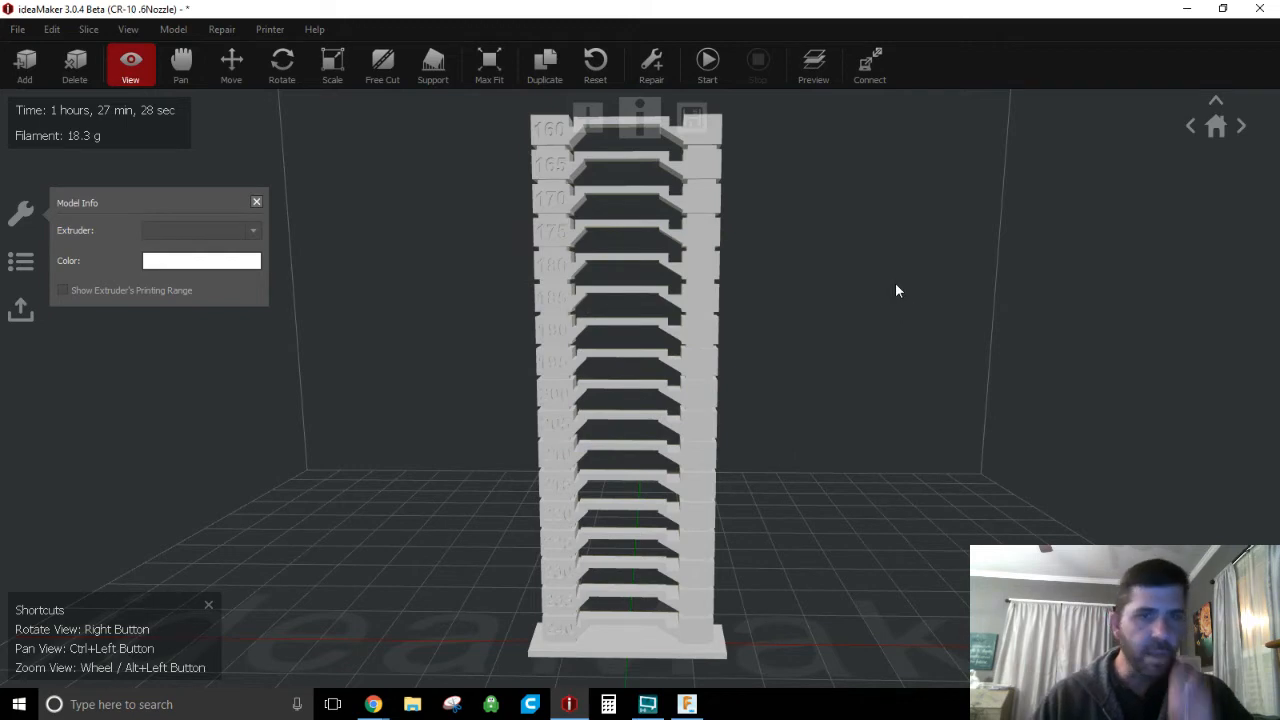
click(709, 62)
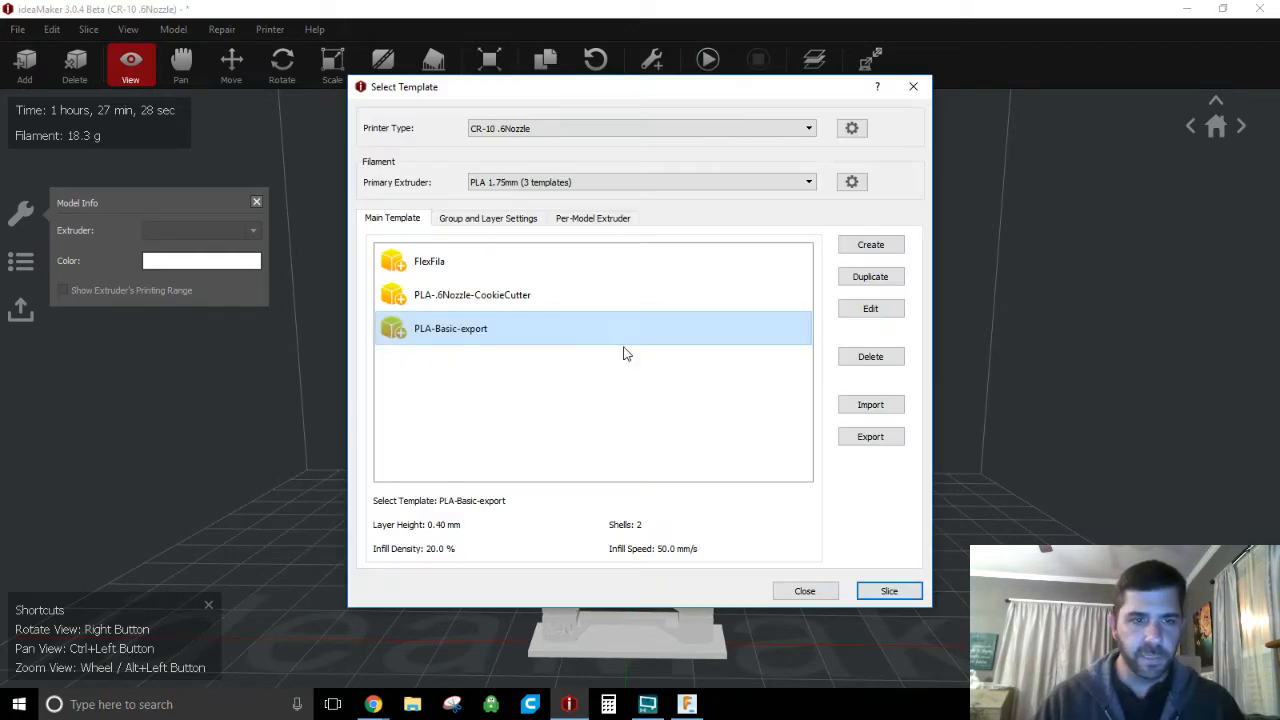
click(874, 310)
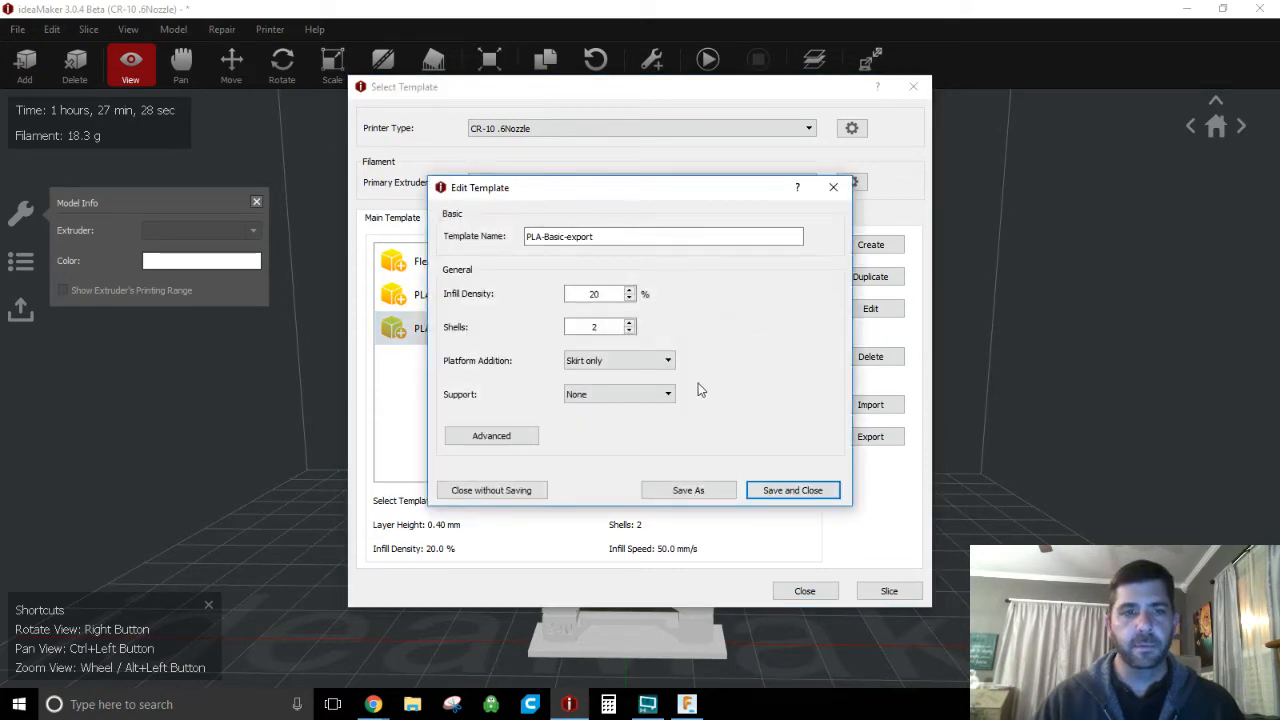
click(508, 436)
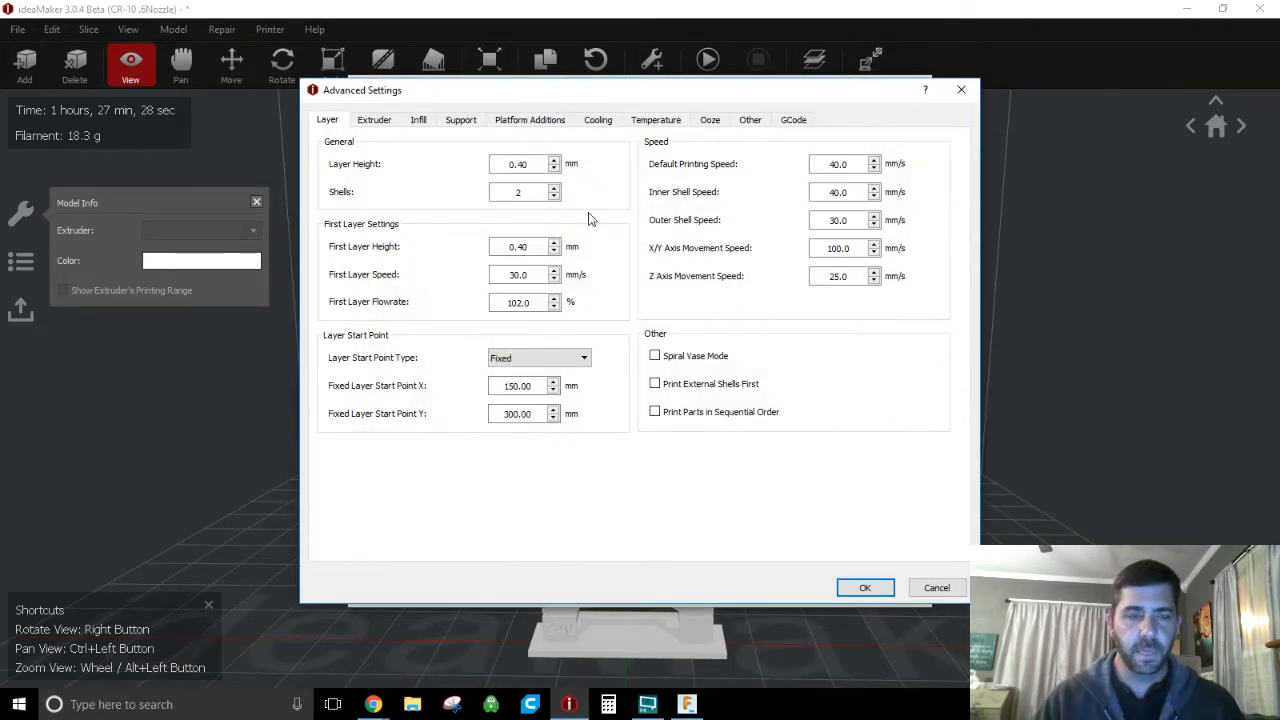
- Review the template's temperature, layer, extruder, infill, support, platform addition and cooling settings
click(655, 120)
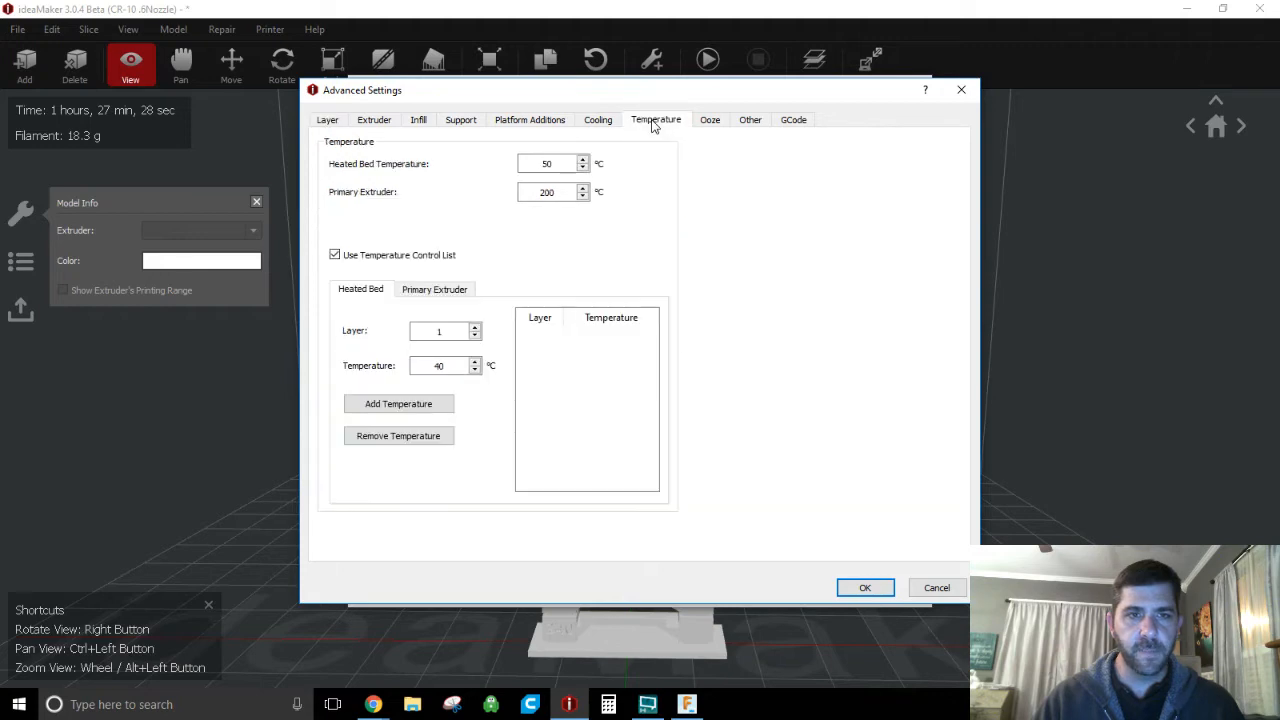
click(331, 120)
click(375, 122)
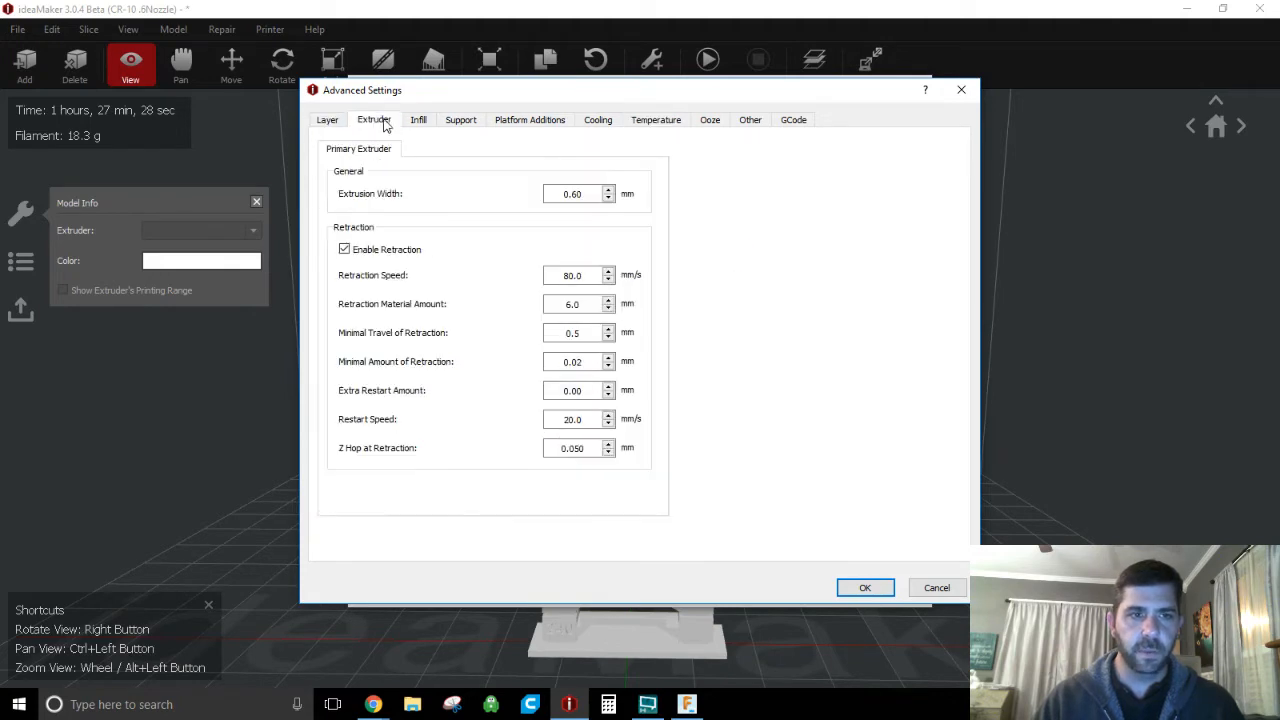
click(422, 122)
click(455, 122)
click(516, 122)
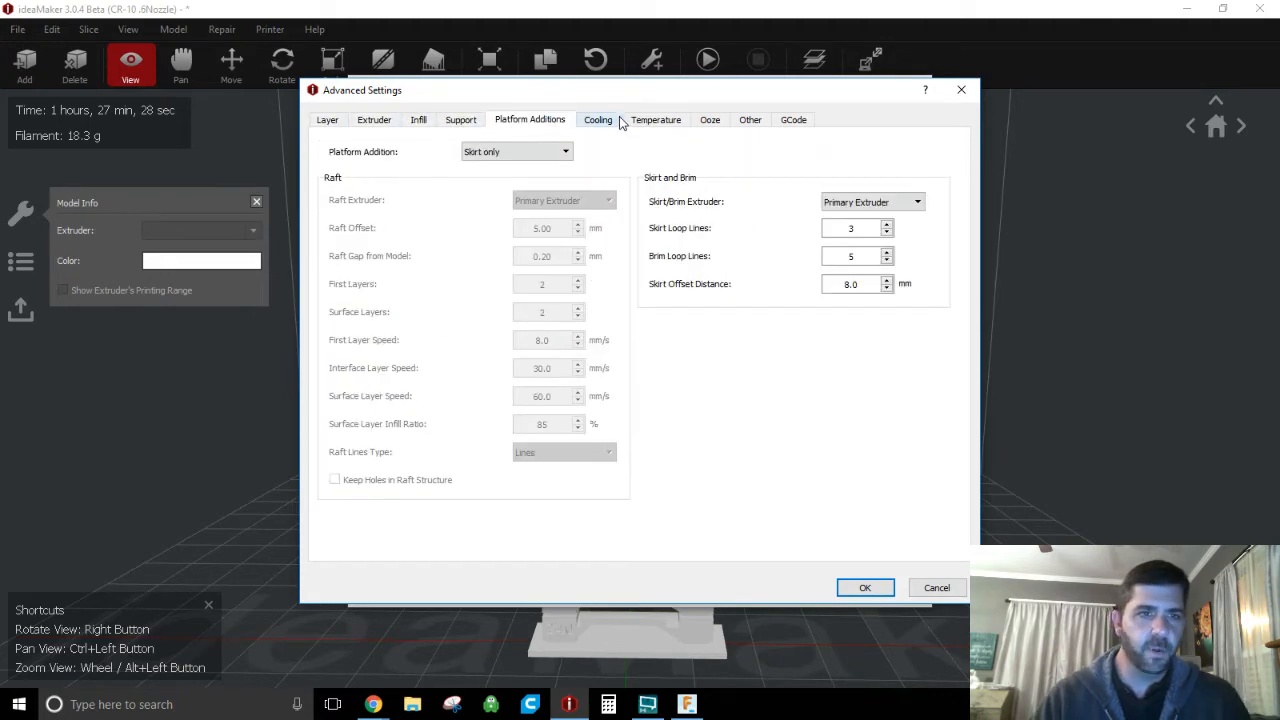
click(616, 121)
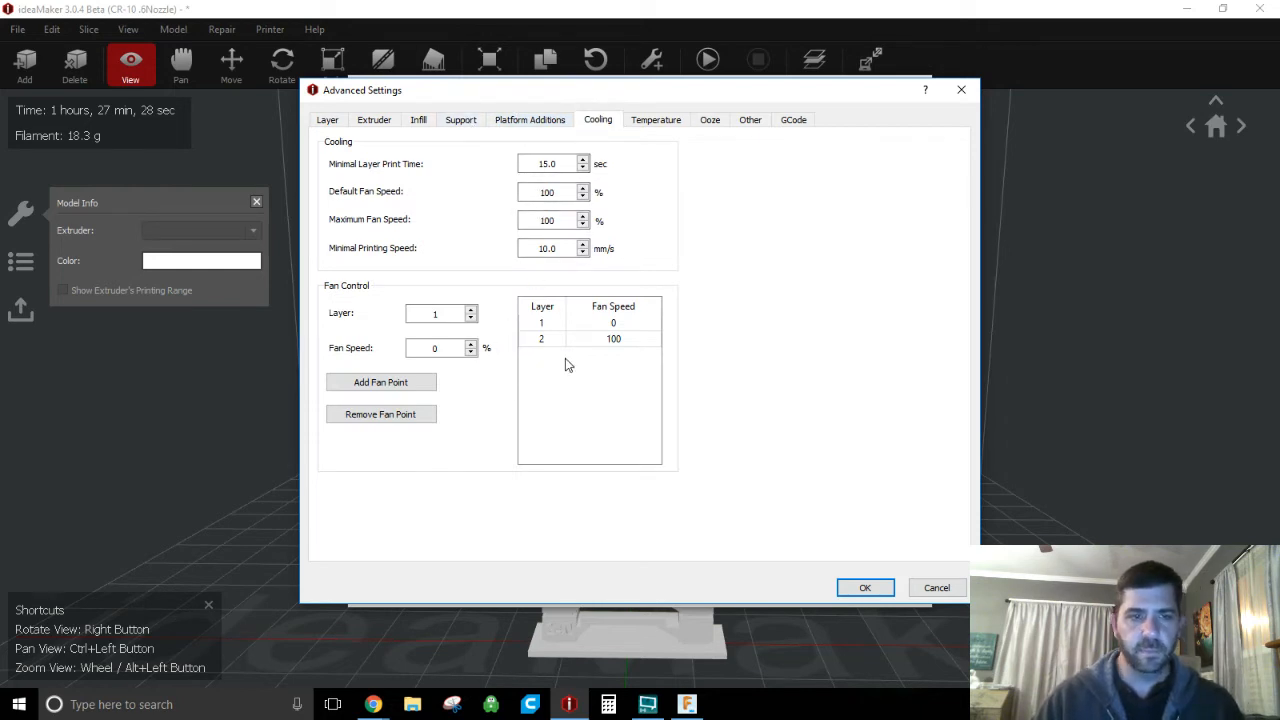
click(551, 122)
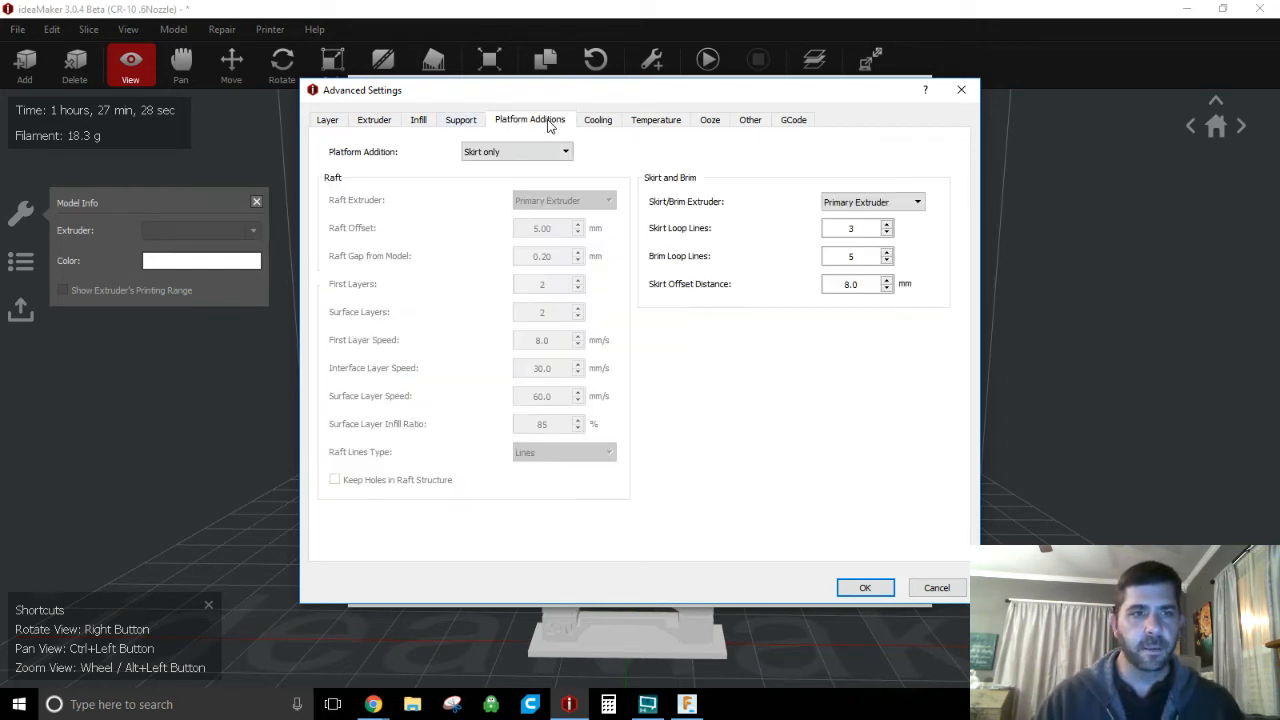
click(483, 121)
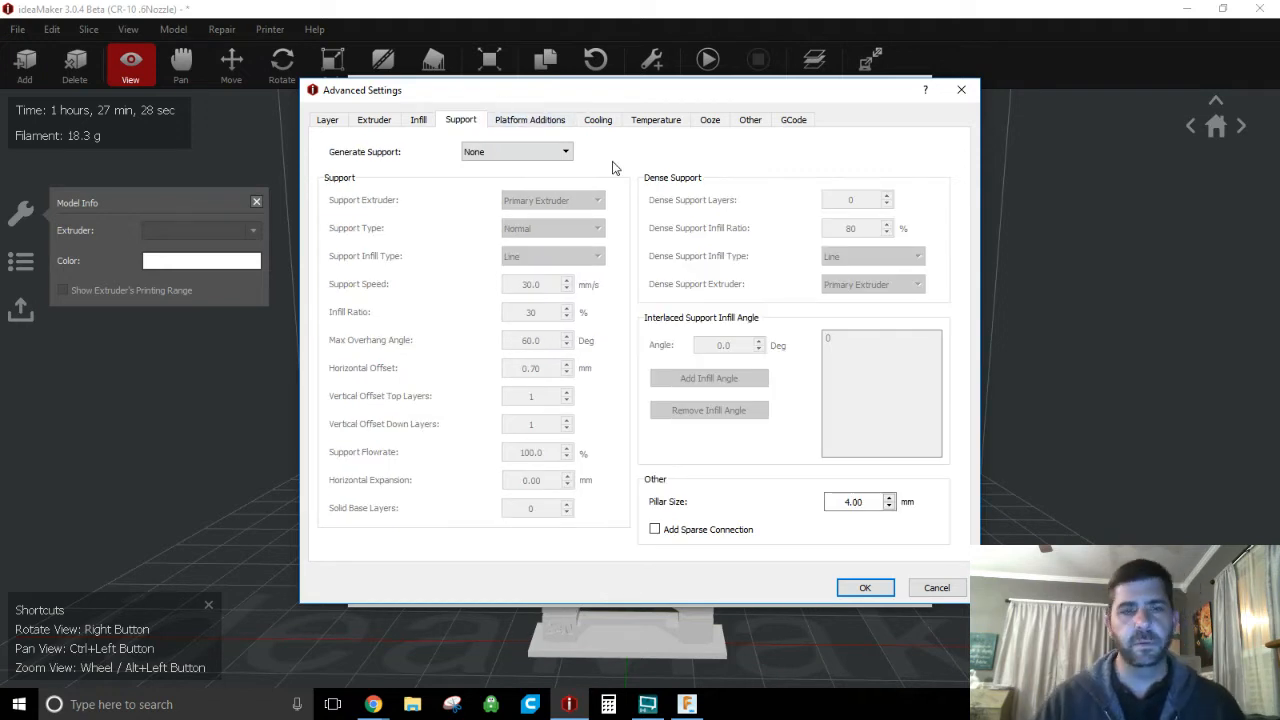
- Remove all existing layer entries from the primary extruder's temperature control list
click(668, 121)
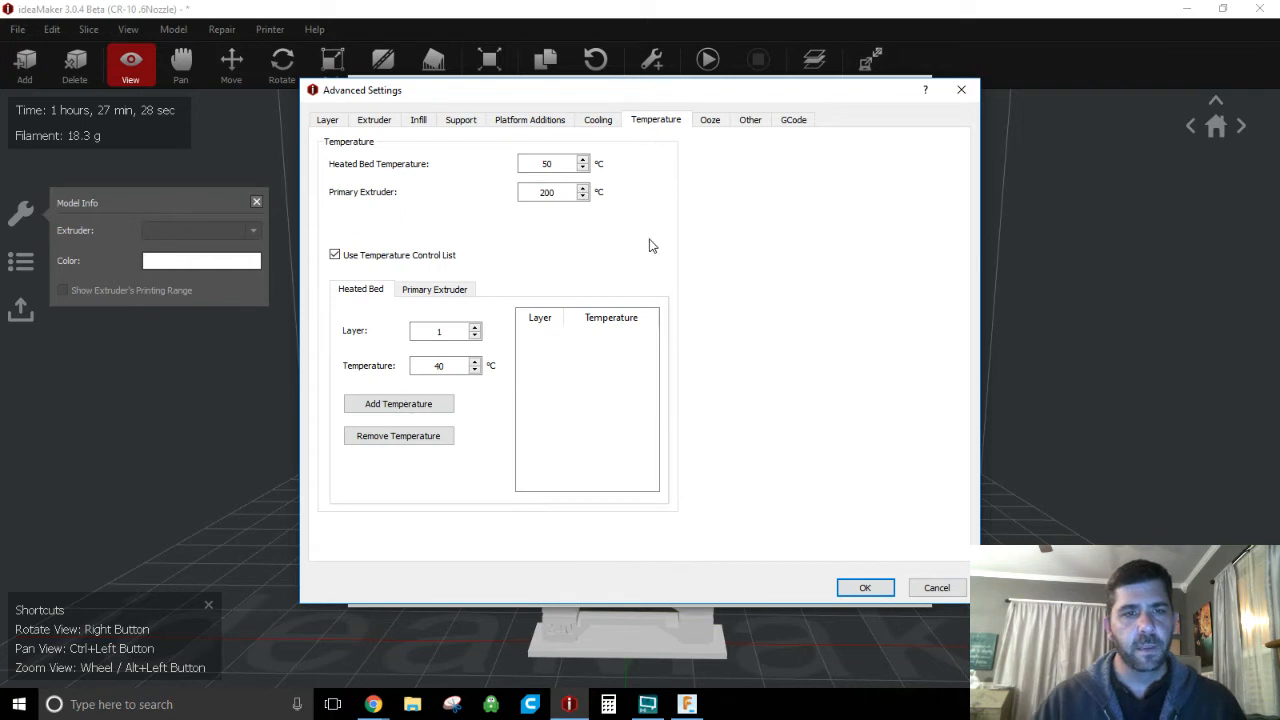
click(410, 292)
click(533, 351)
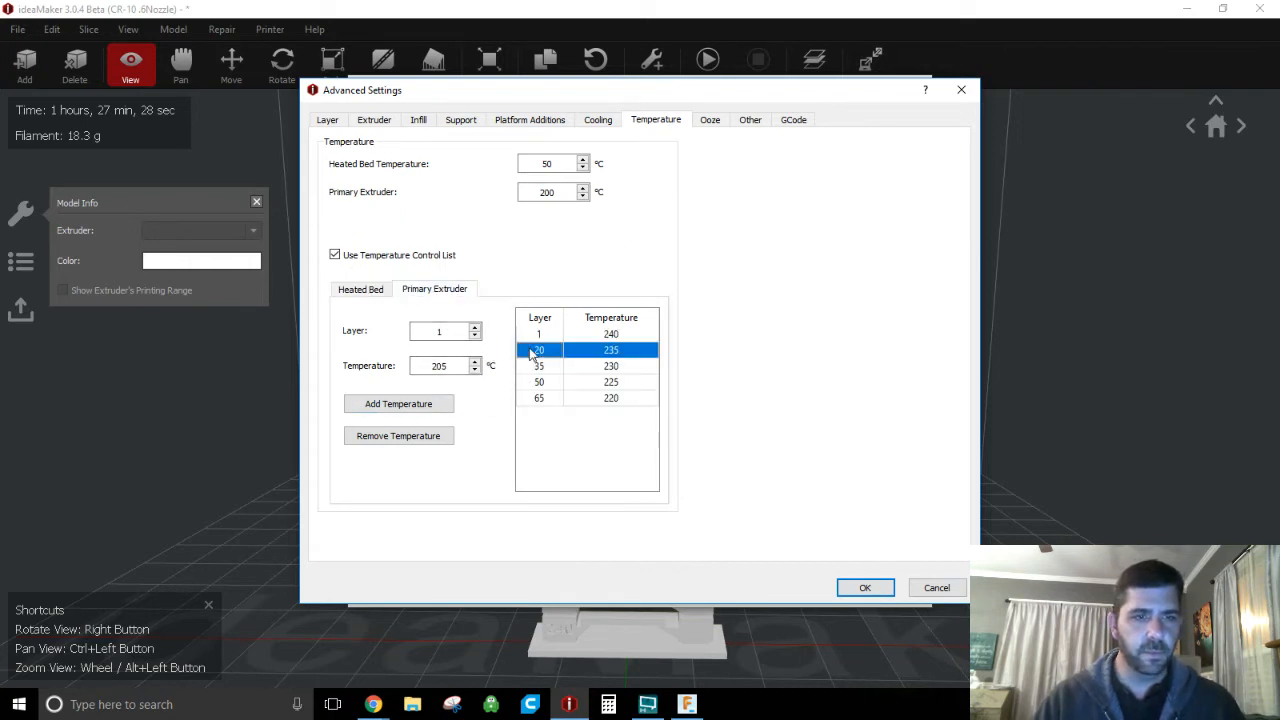
click(414, 437)
click(414, 437)
click(414, 437)
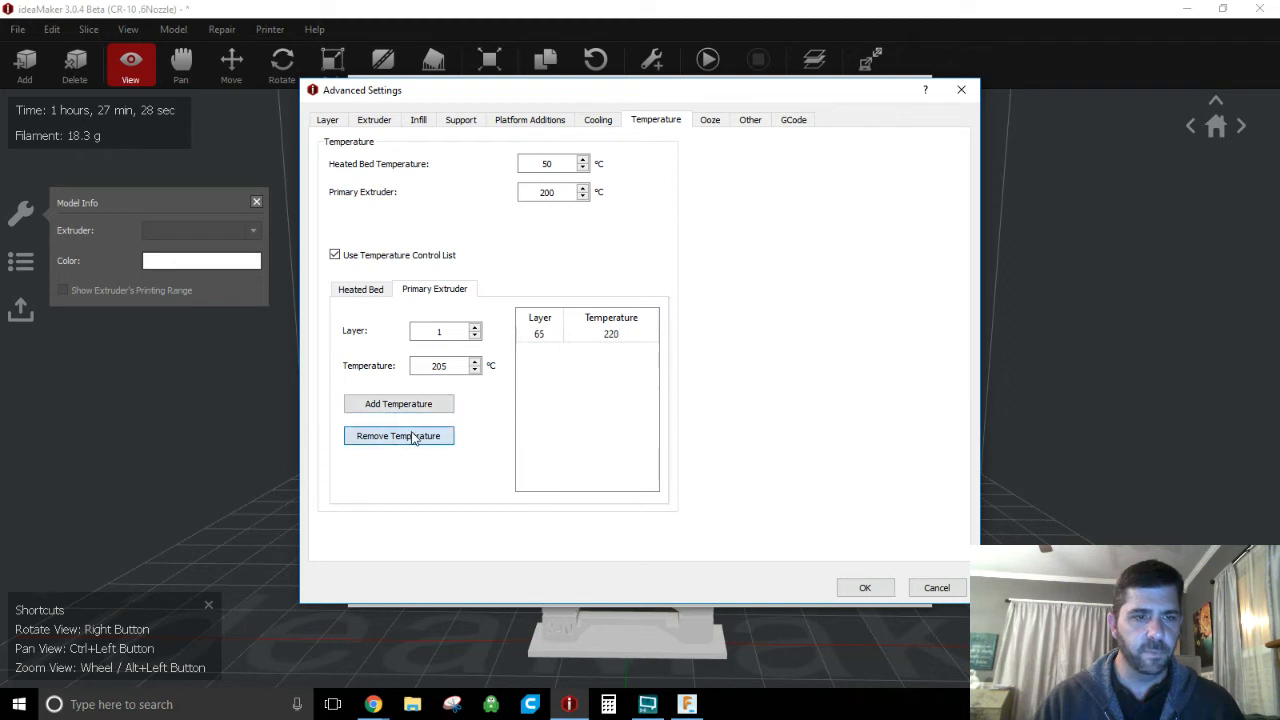
click(415, 438)
click(415, 438)
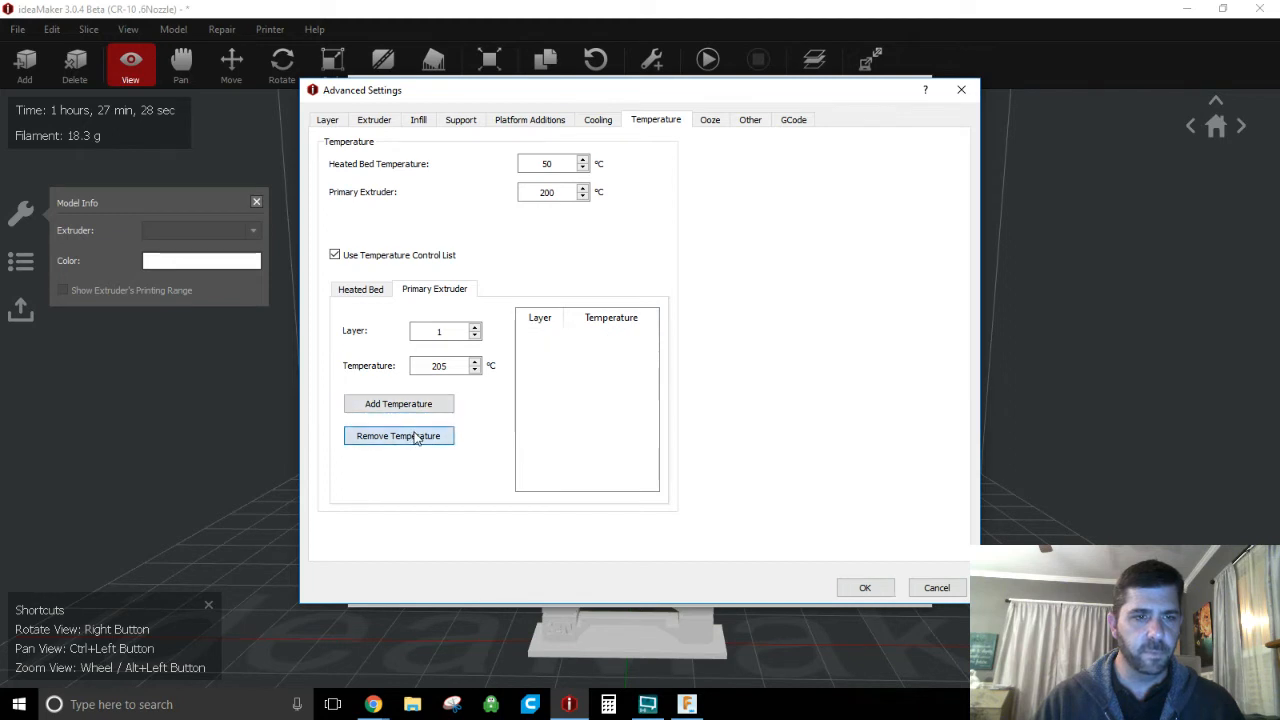
- Toggle the temperature control list off and back on, and add a primary extruder entry of 240 °C at layer 1
click(345, 260)
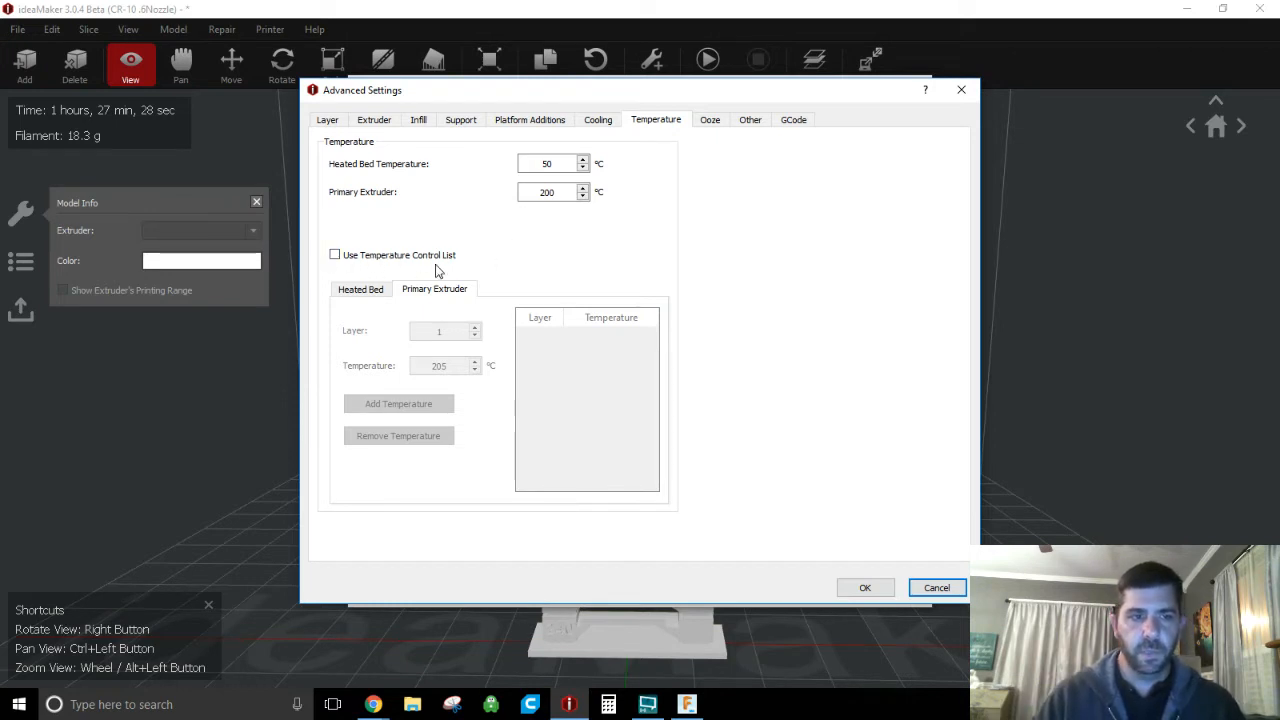
click(336, 256)
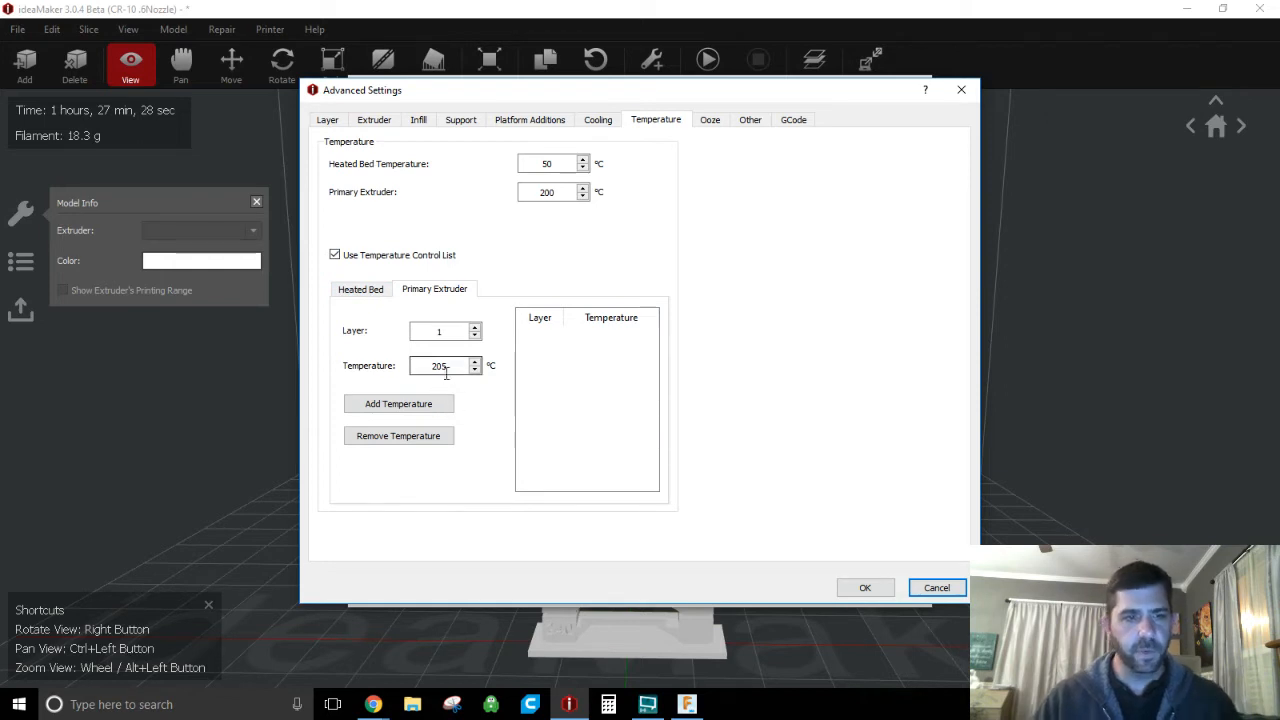
drag(470, 365, 380, 358)
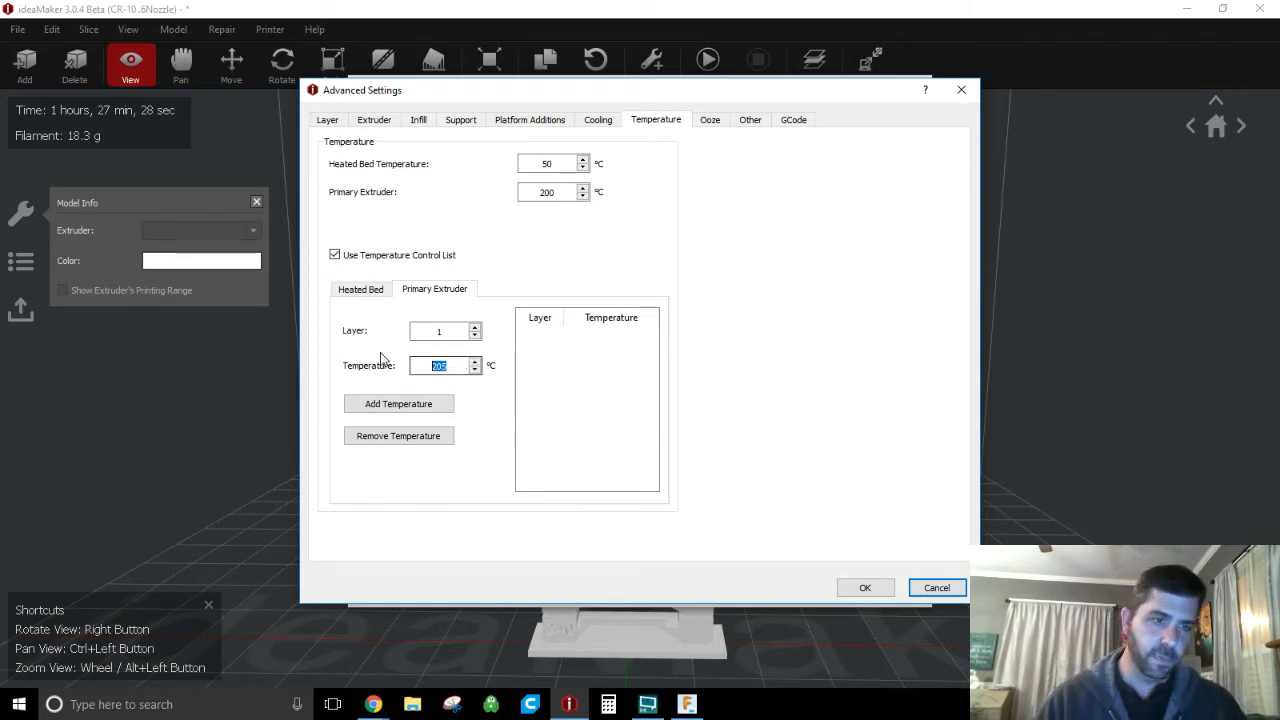
text(240)
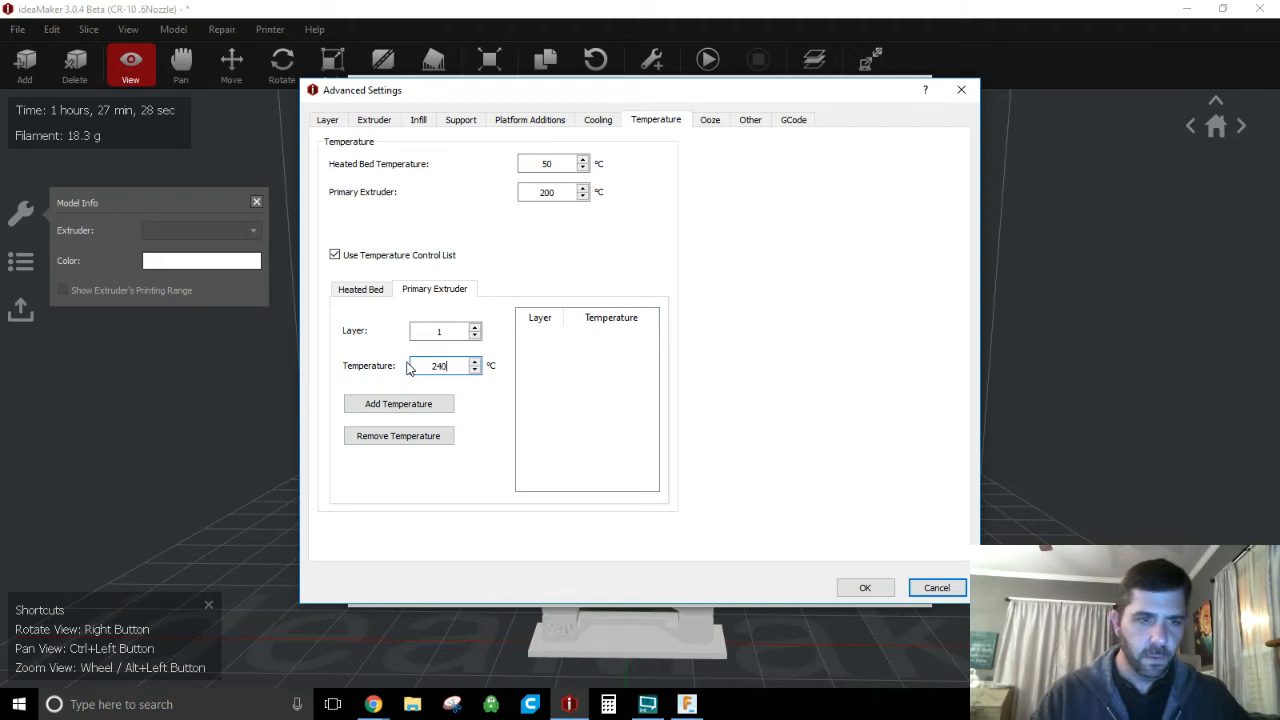
click(398, 403)
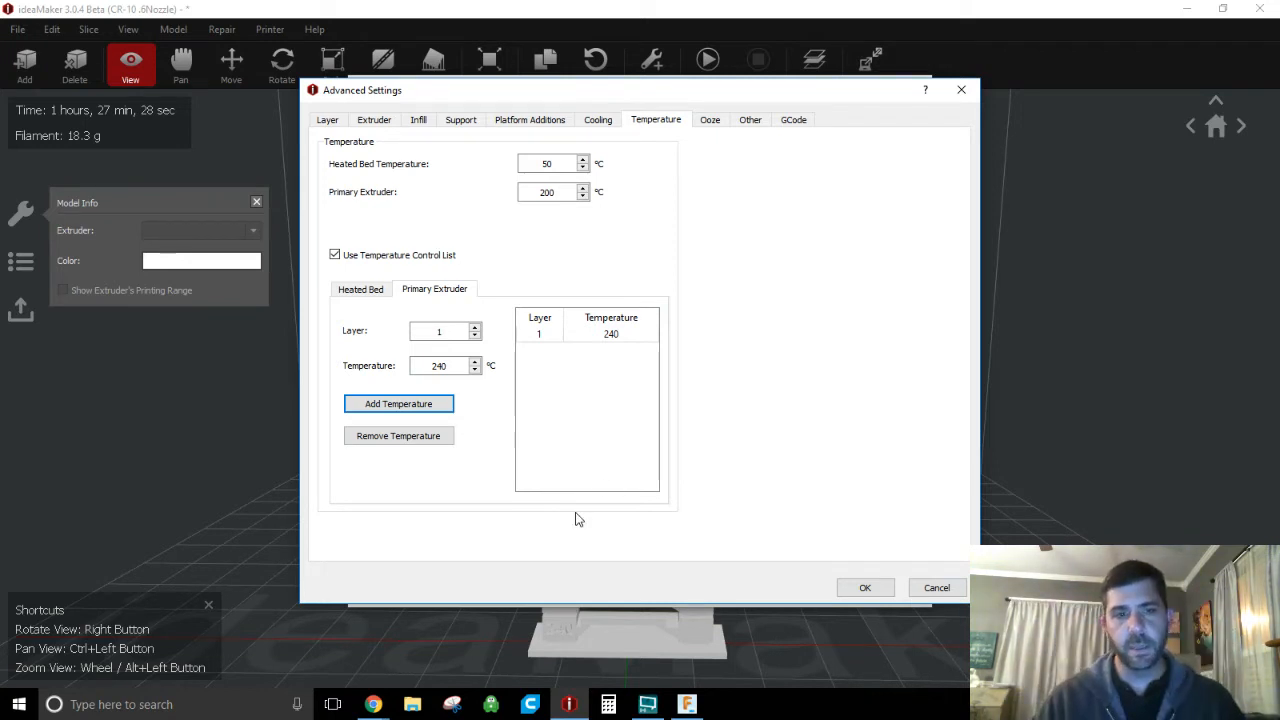
- Add a primary extruder temperature entry of 235 °C at layer 20
double_click(463, 336)
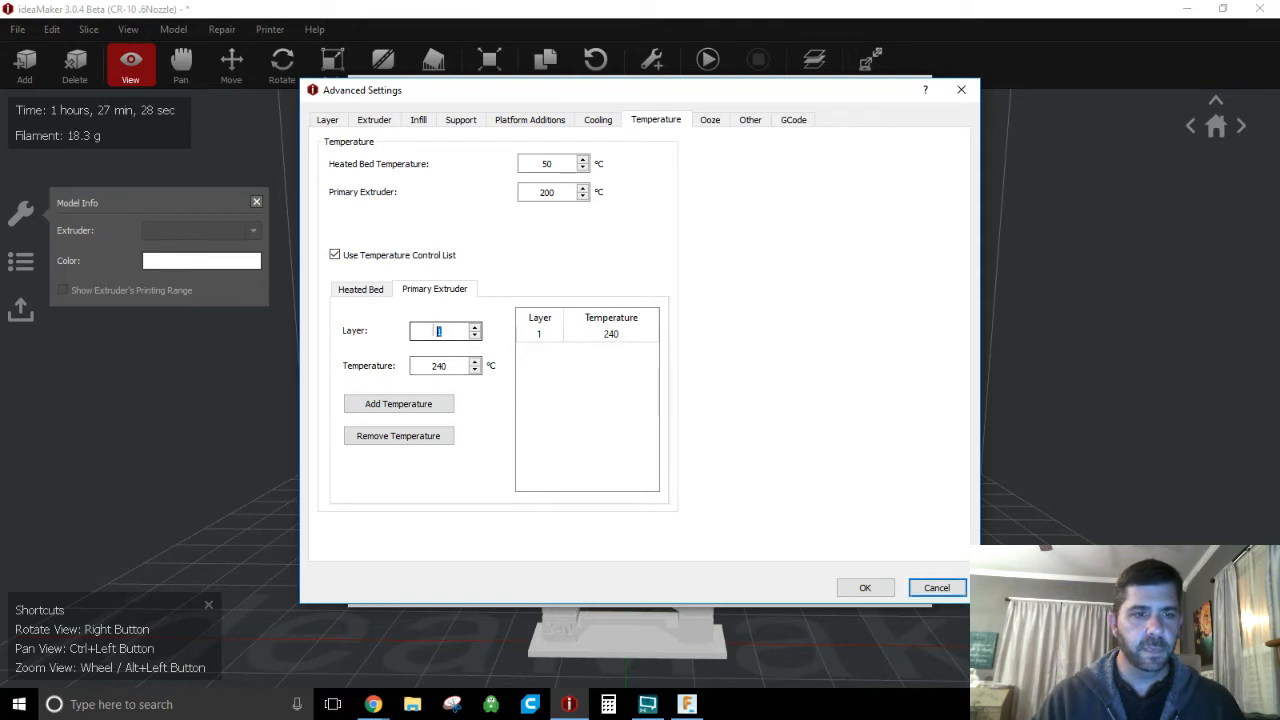
text(20)
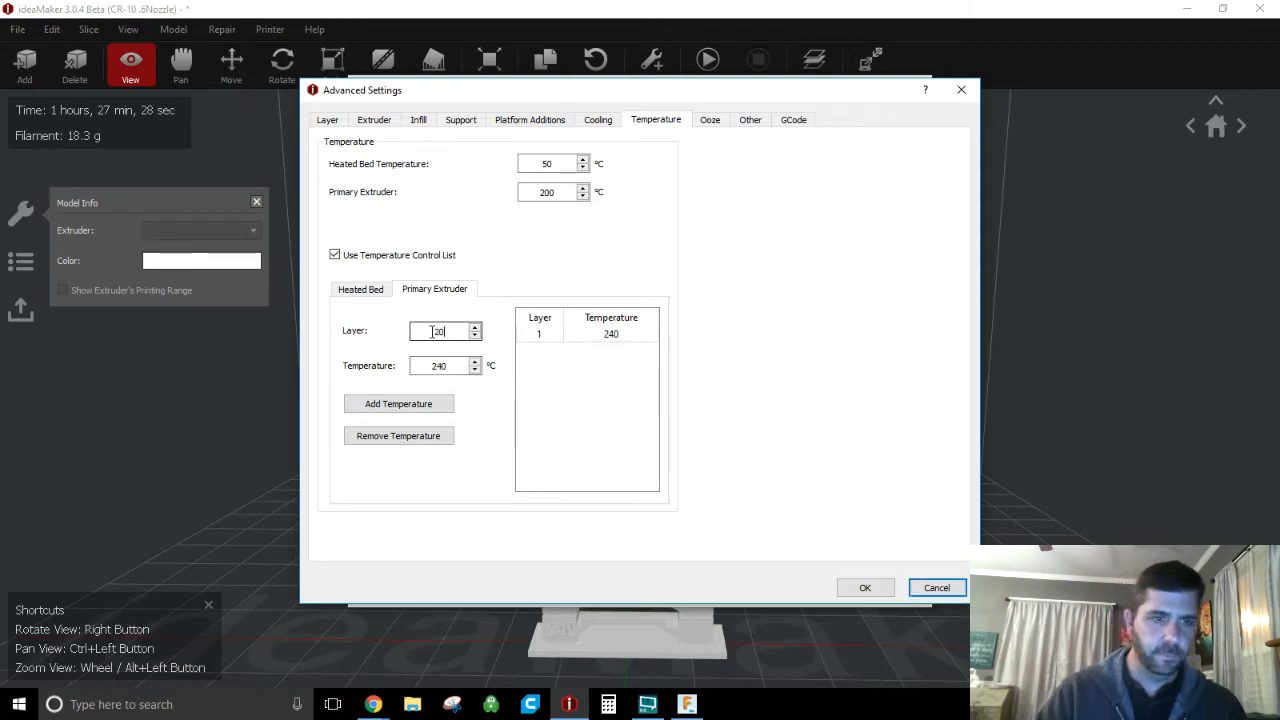
click(474, 371)
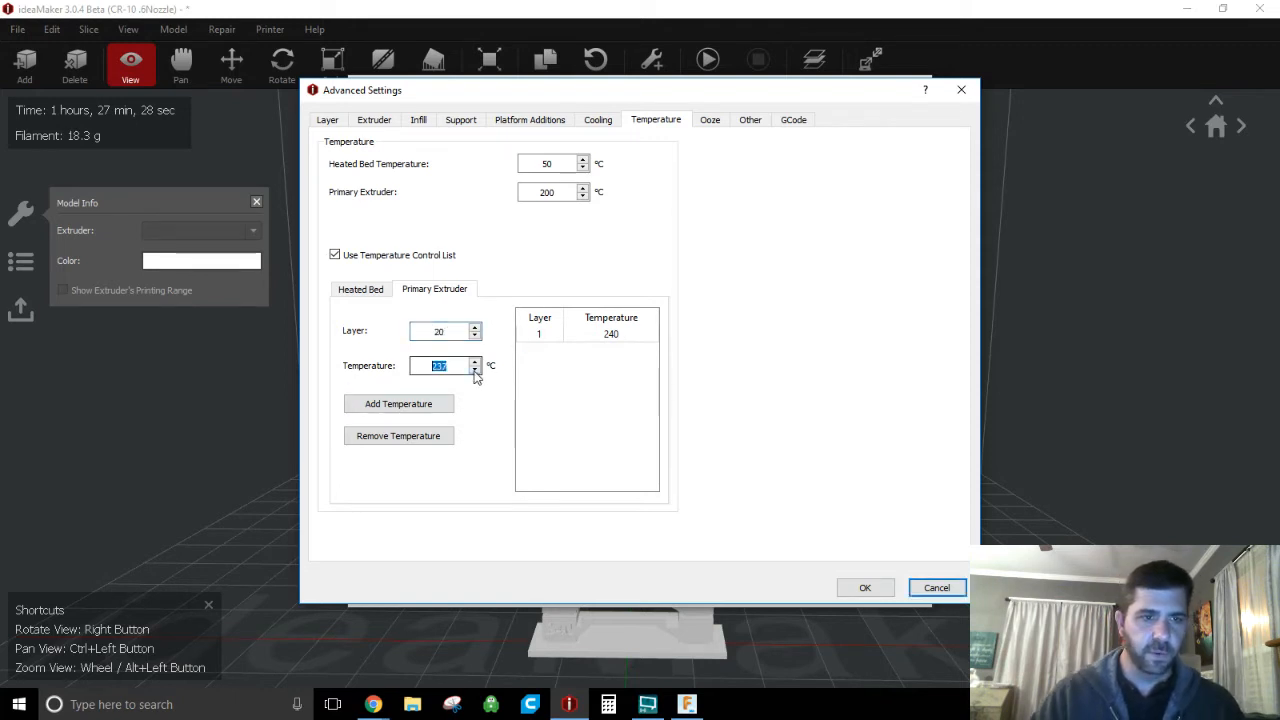
click(414, 405)
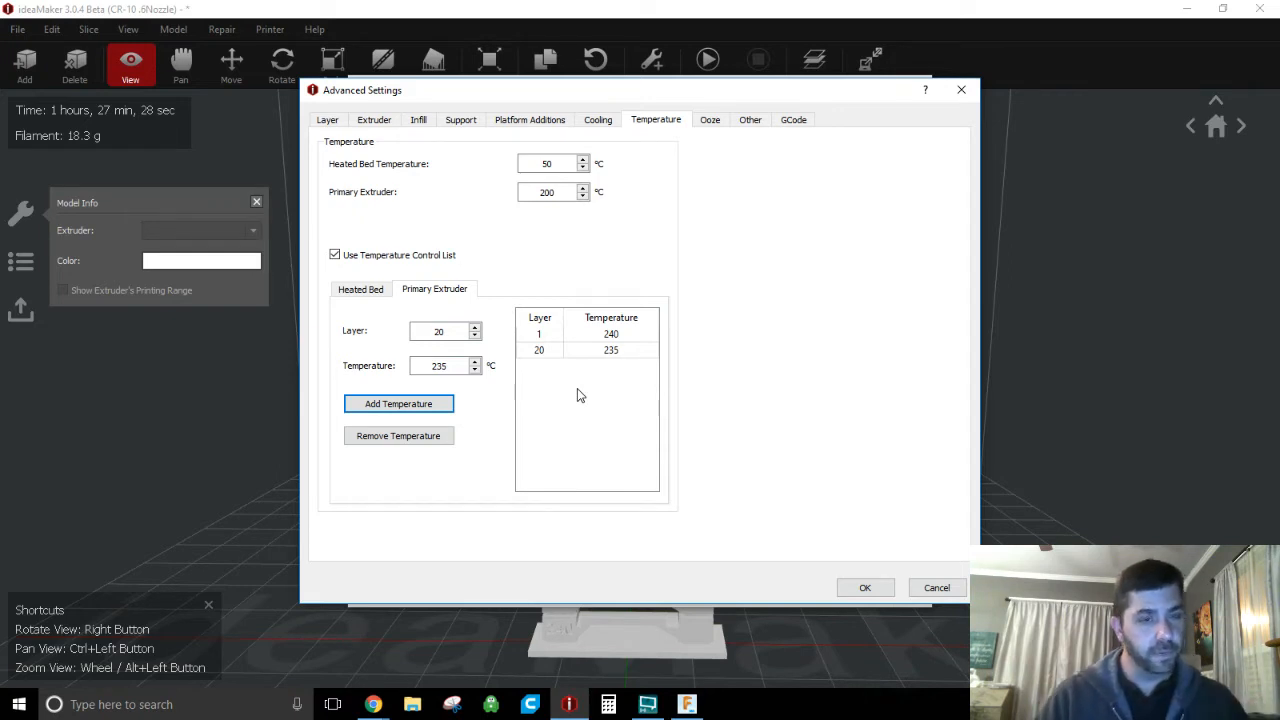
- Add a primary extruder temperature entry of 230 °C at layer 35
click(476, 329)
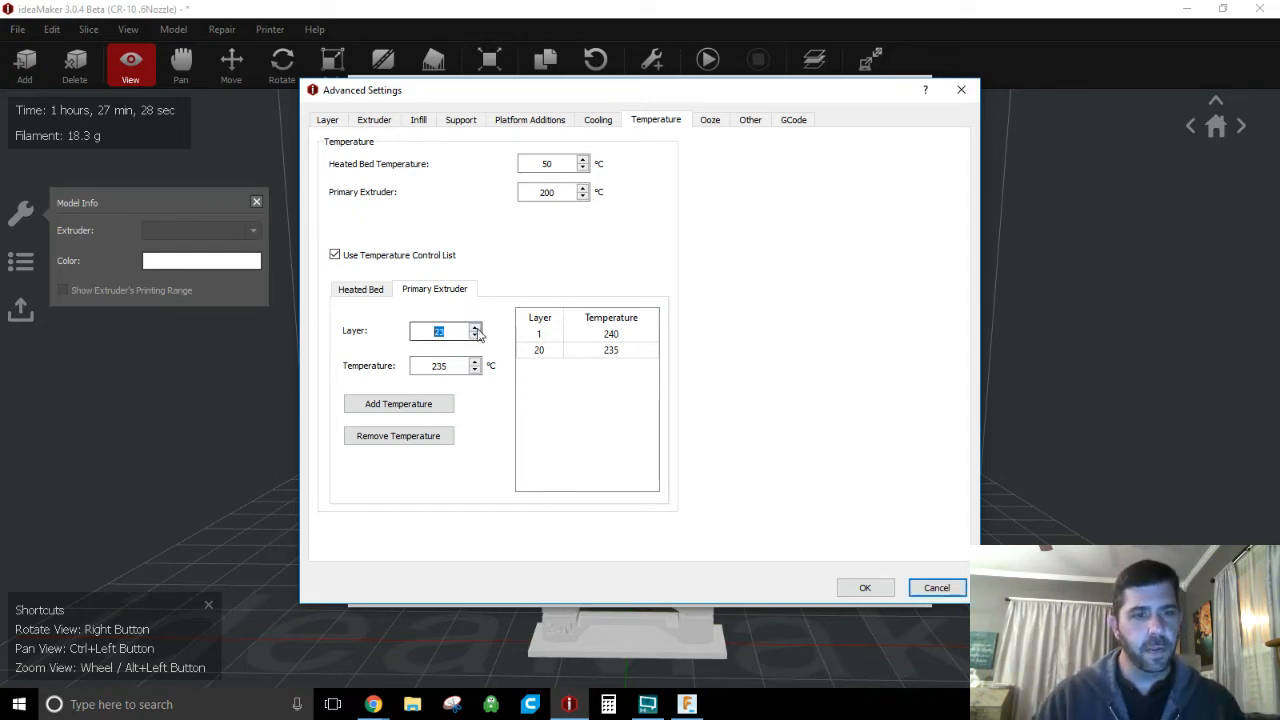
click(476, 329)
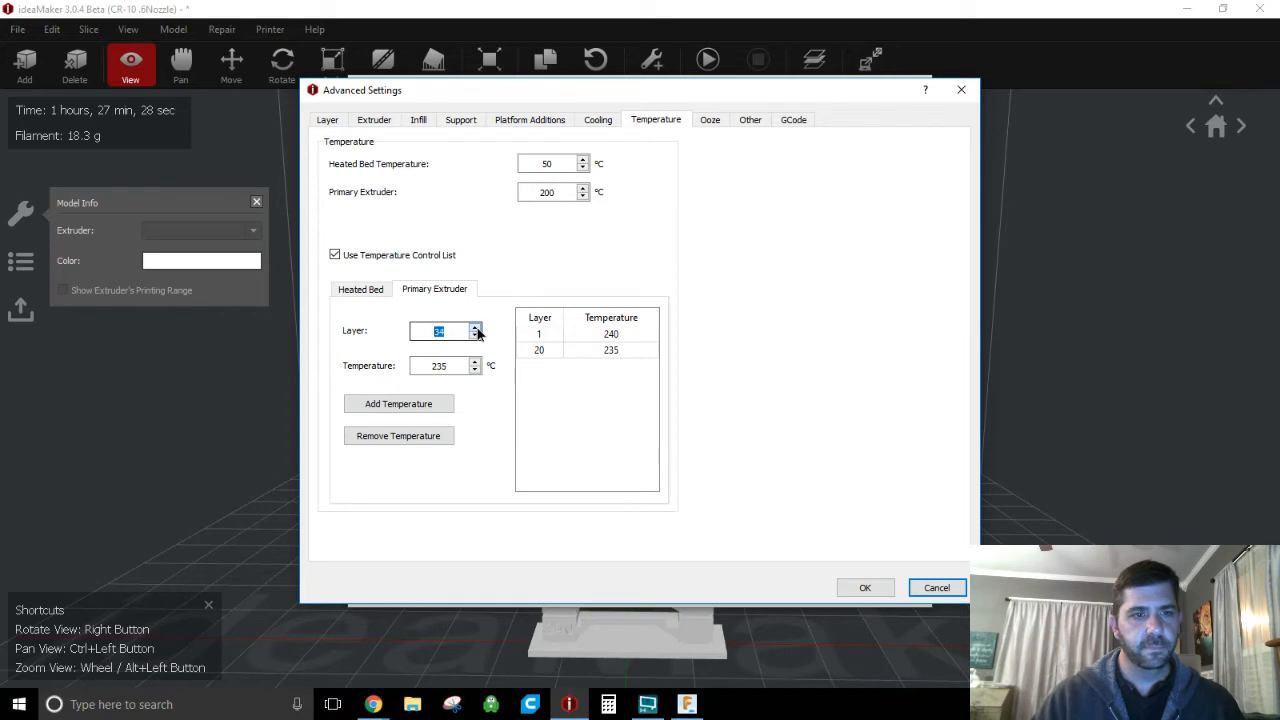
click(476, 370)
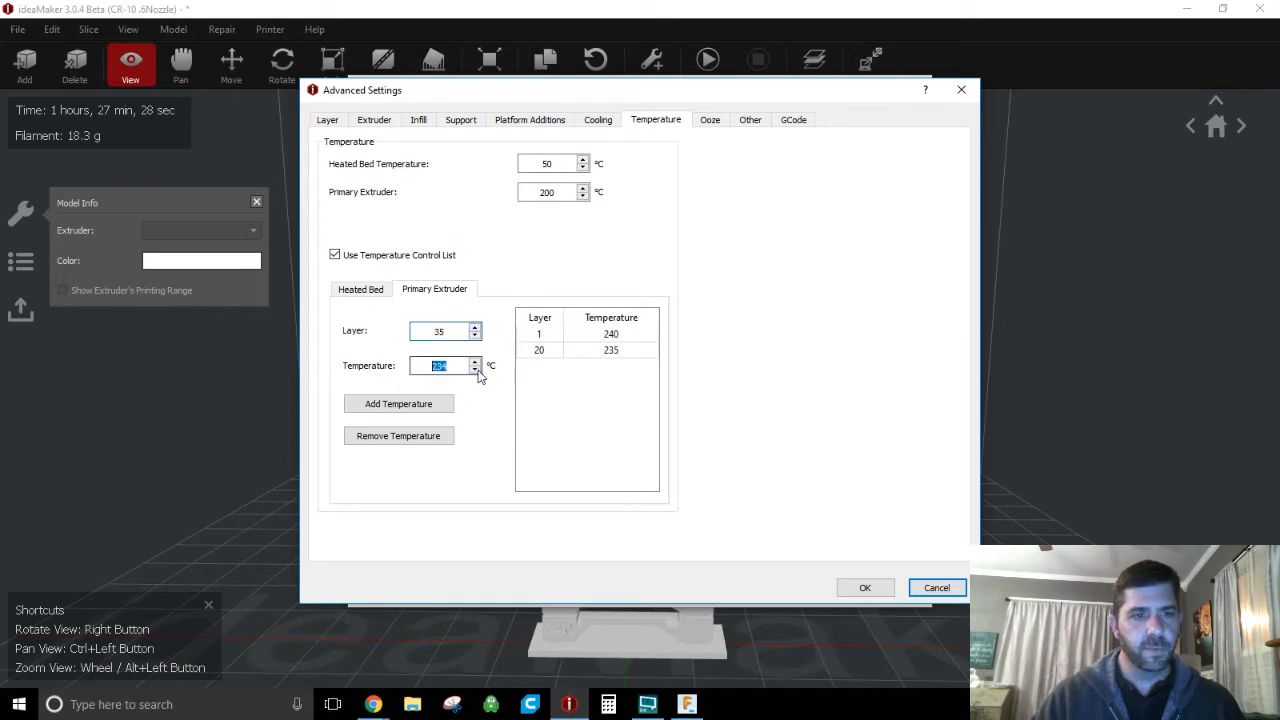
click(477, 370)
click(432, 404)
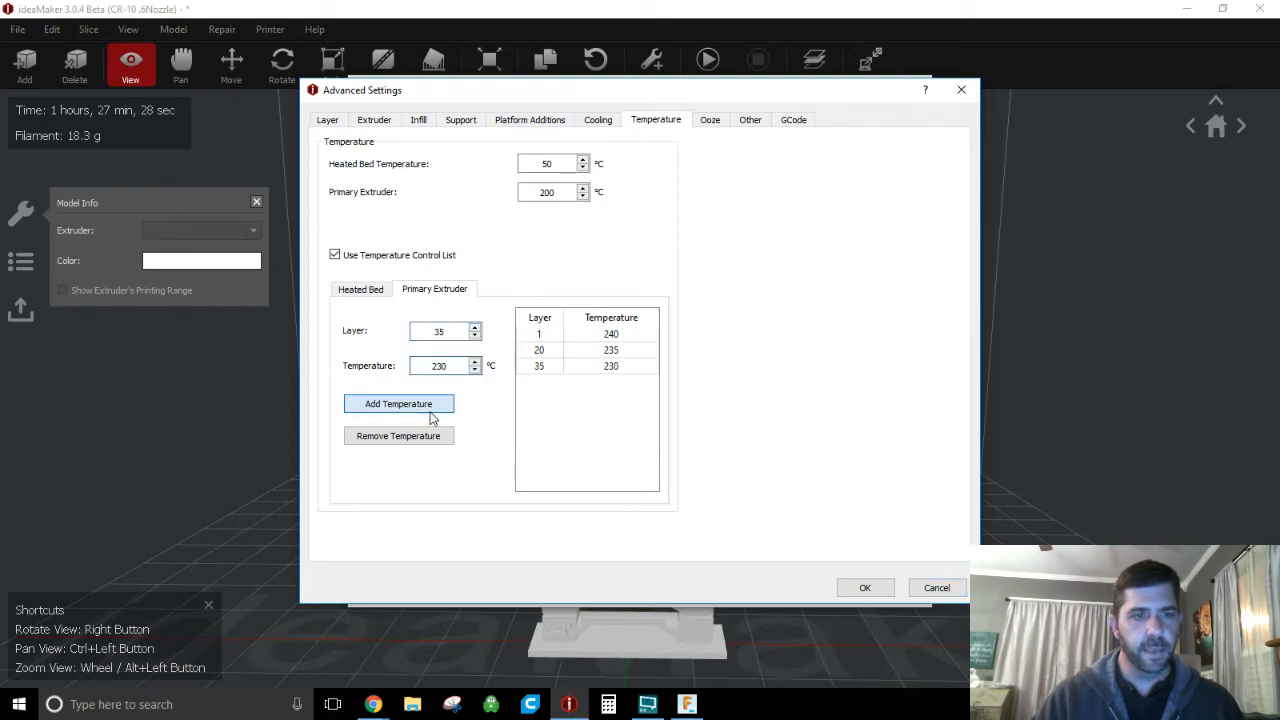
- Add a primary extruder temperature entry of 225 °C at layer 50
click(476, 328)
click(476, 328)
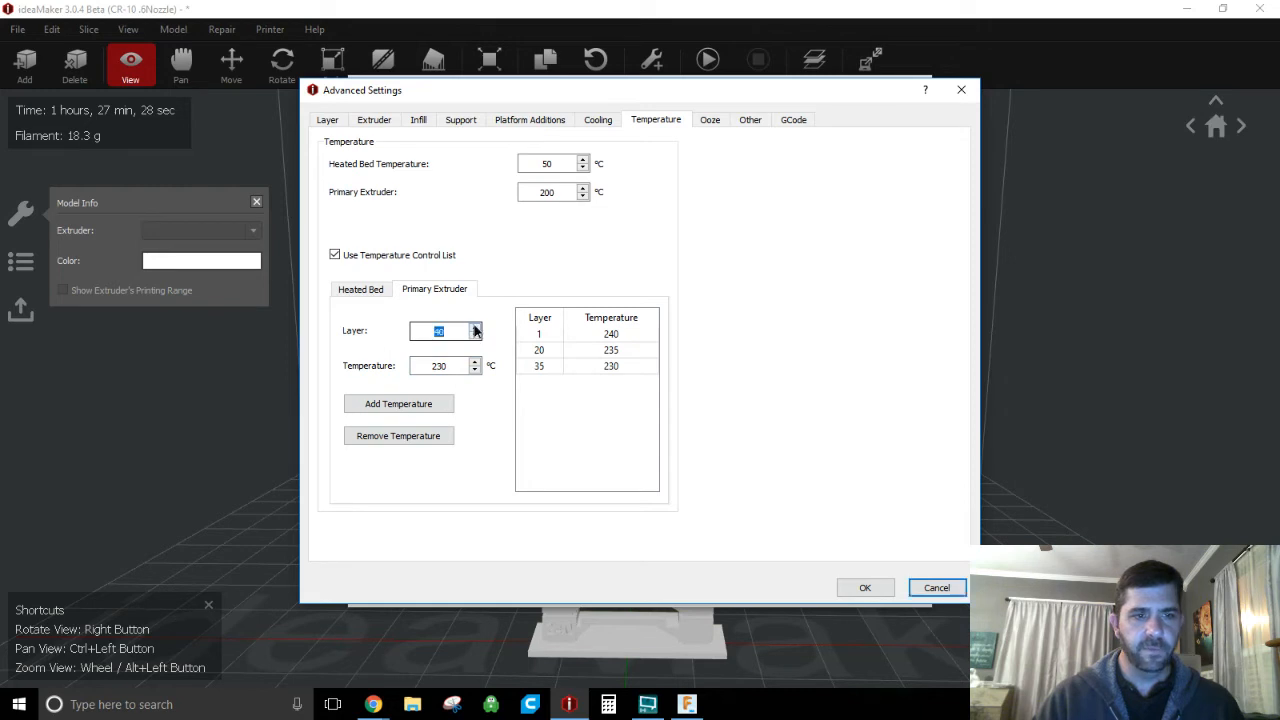
click(476, 328)
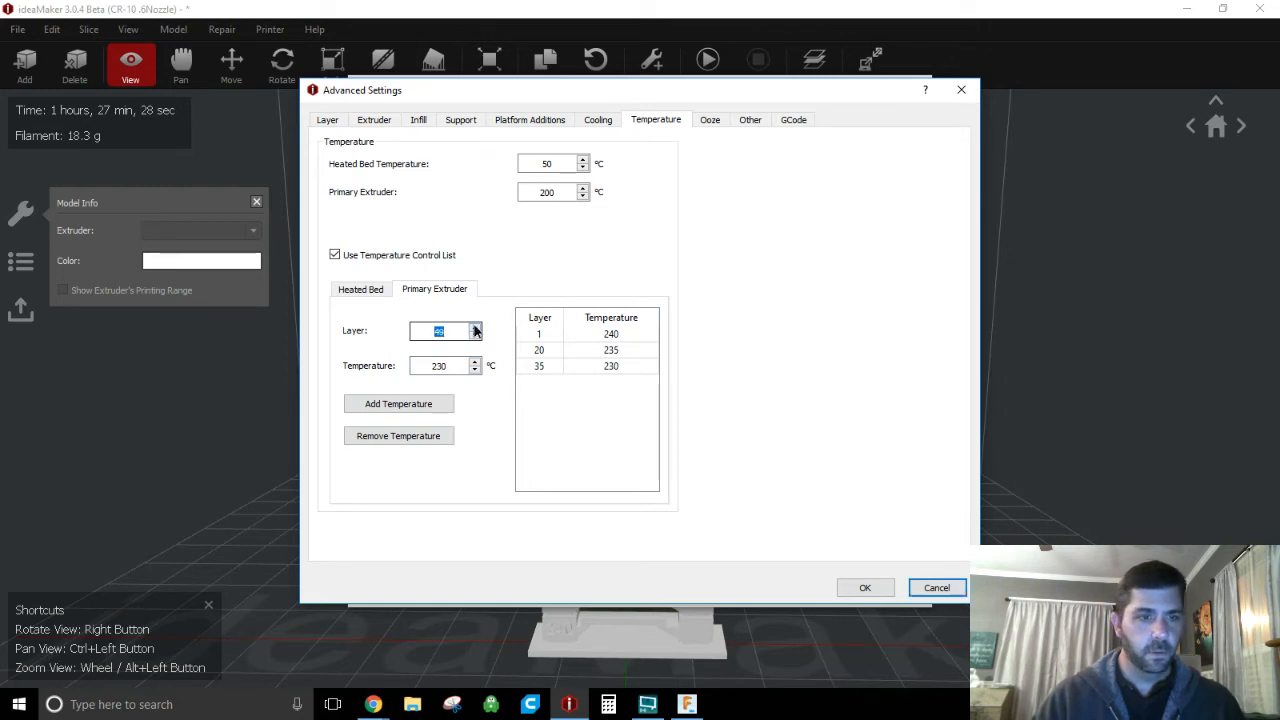
click(476, 328)
click(475, 370)
click(475, 370)
click(475, 370)
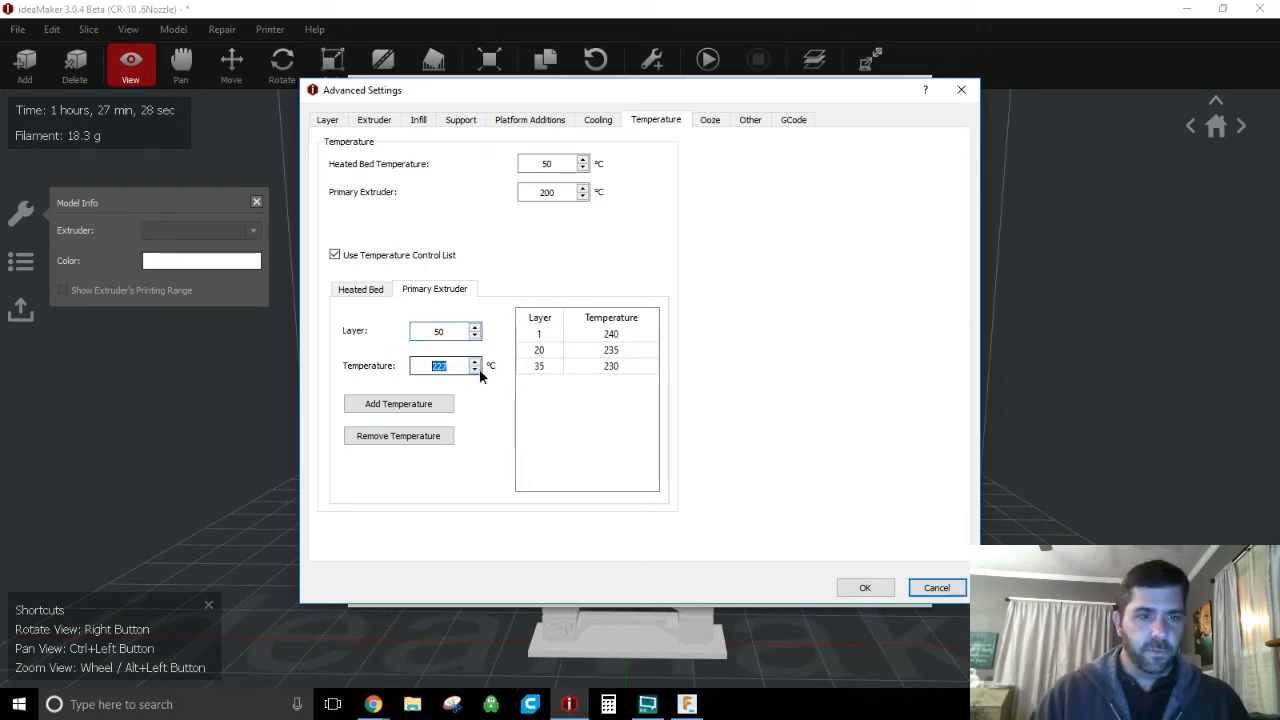
click(476, 370)
click(476, 370)
click(430, 403)
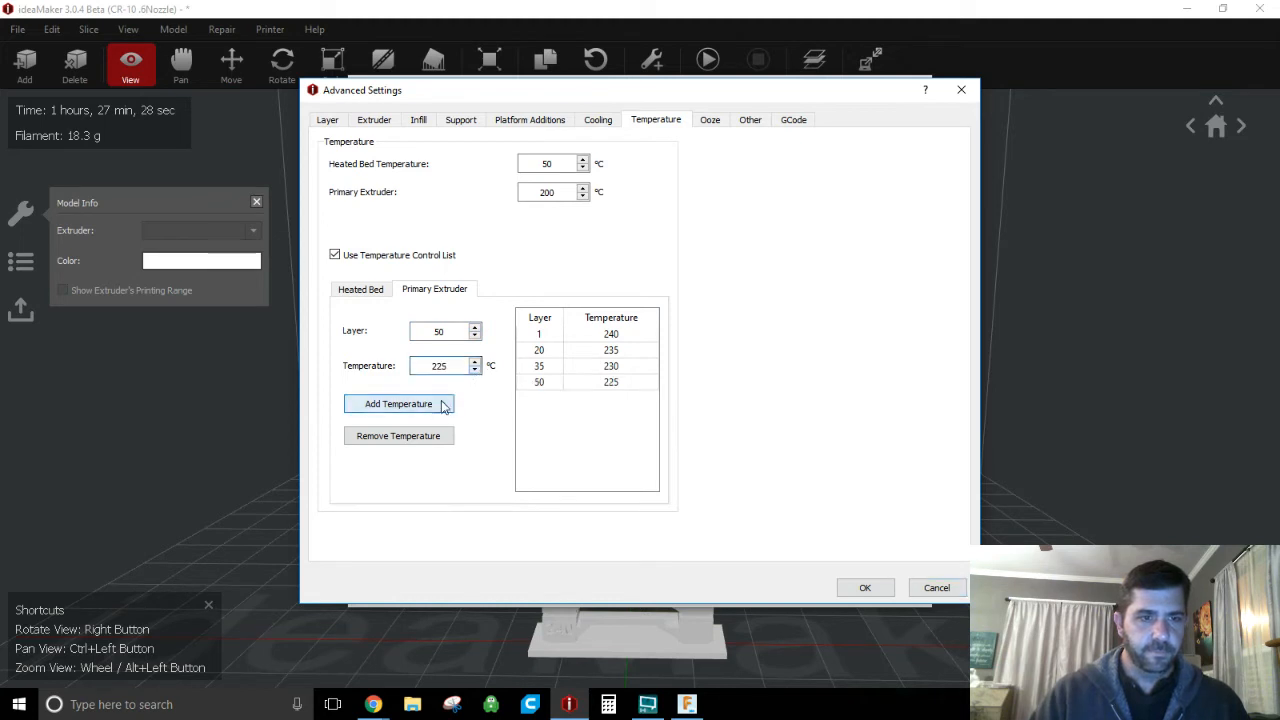
- Add a primary extruder temperature entry of 220 °C at layer 65
click(476, 328)
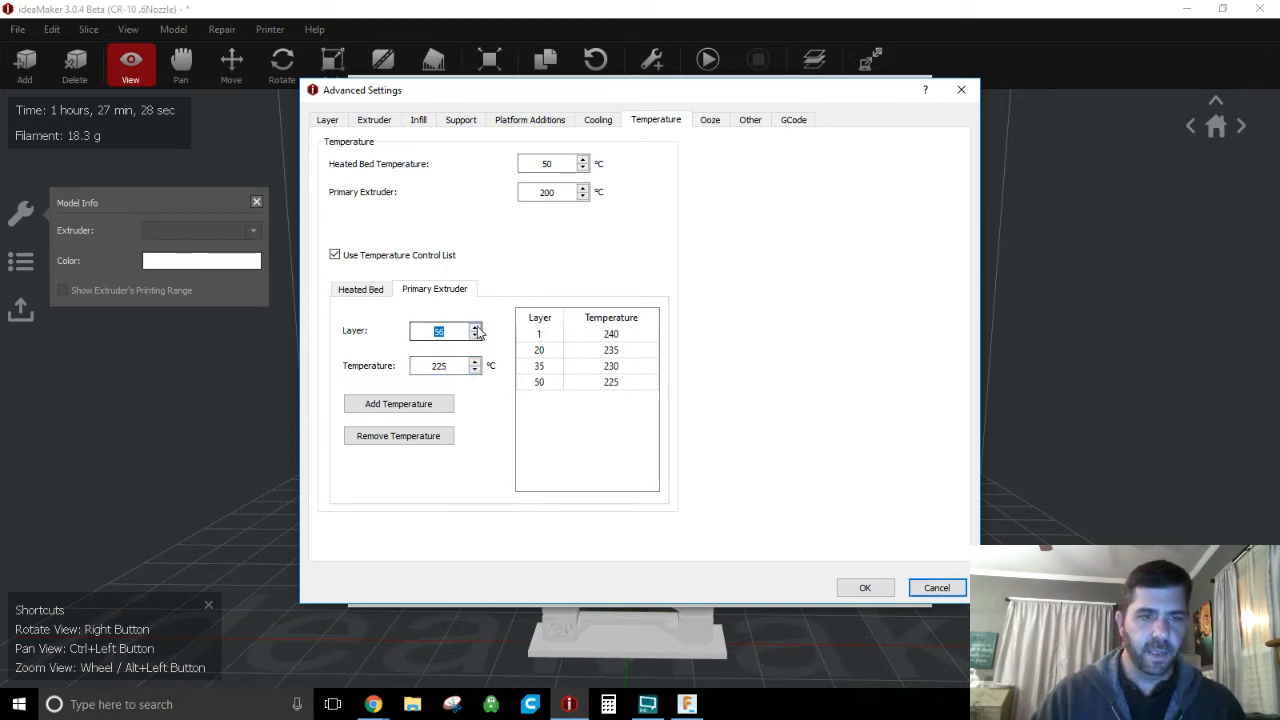
click(478, 327)
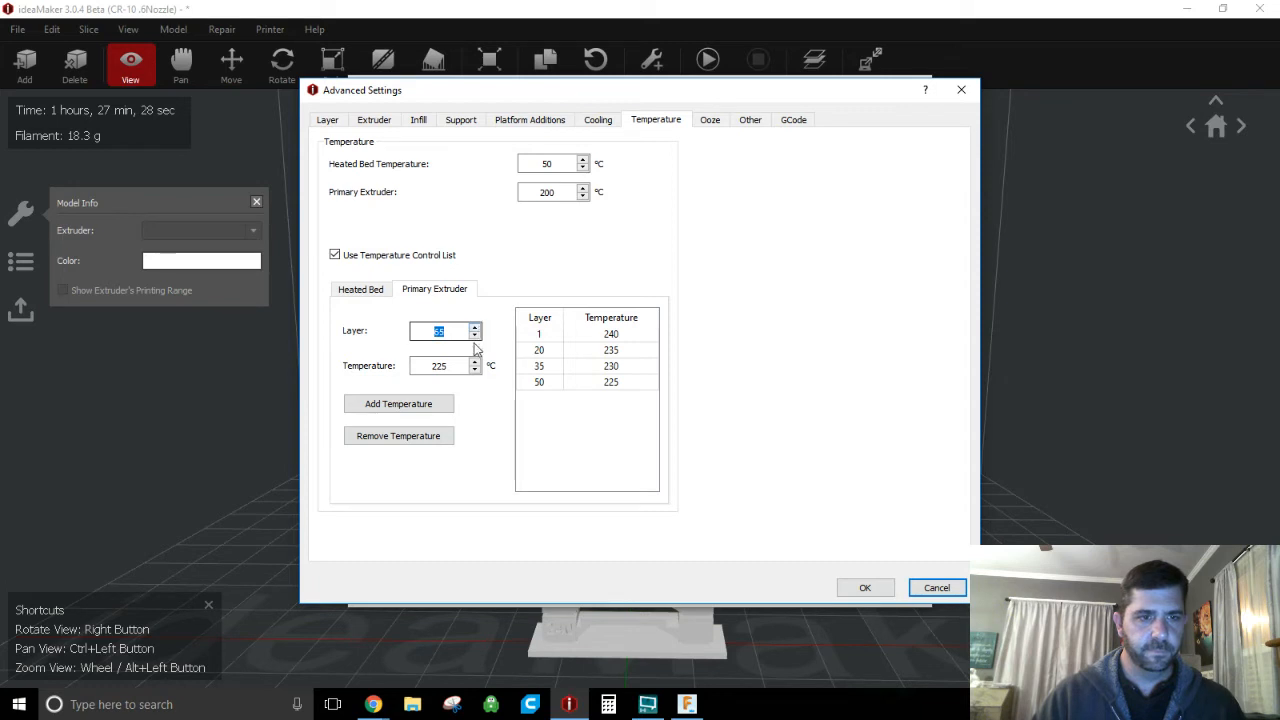
click(475, 370)
click(475, 370)
click(475, 370)
click(475, 370)
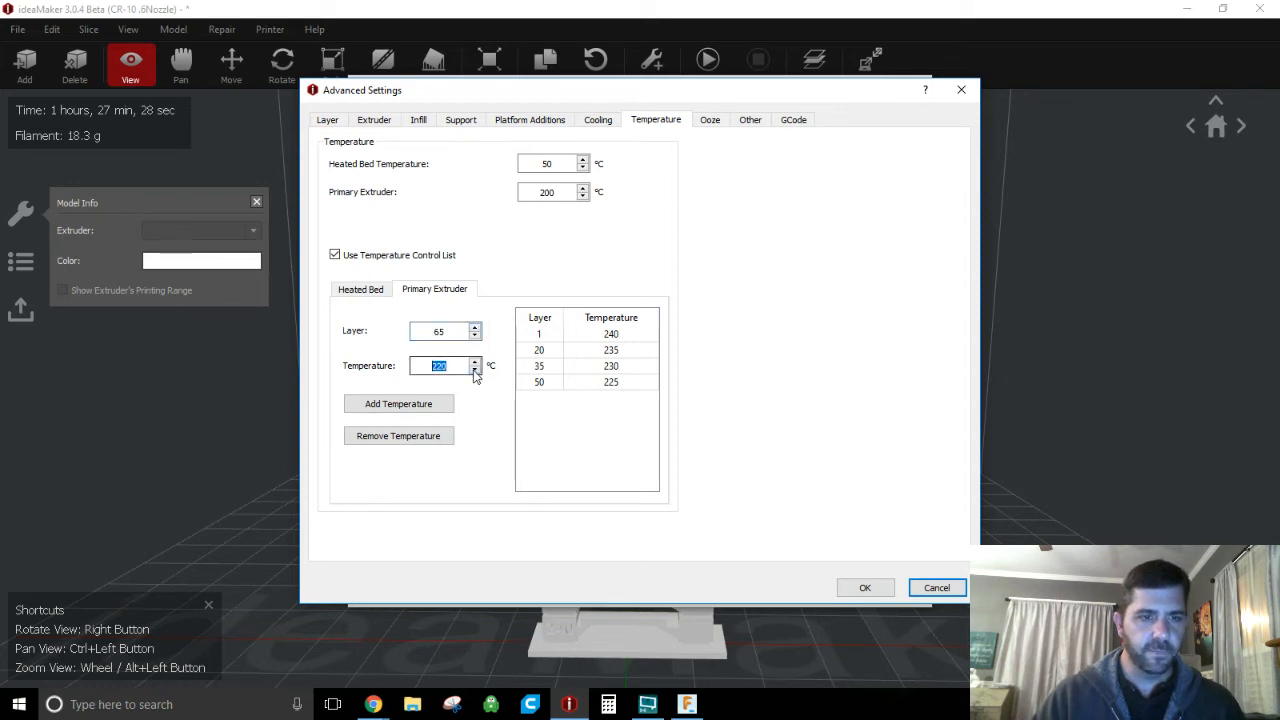
click(422, 404)
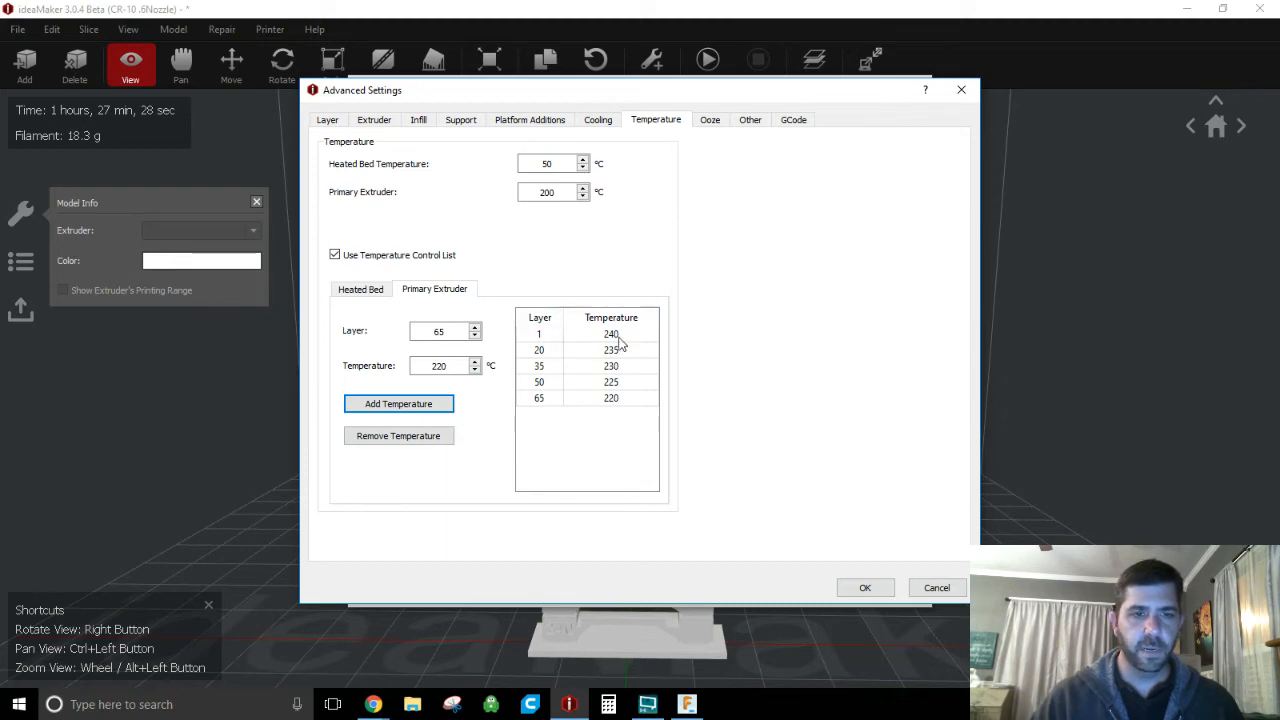
- Save the temperature list in the PLA-Basic-export template and slice the temperature tower with it
click(860, 588)
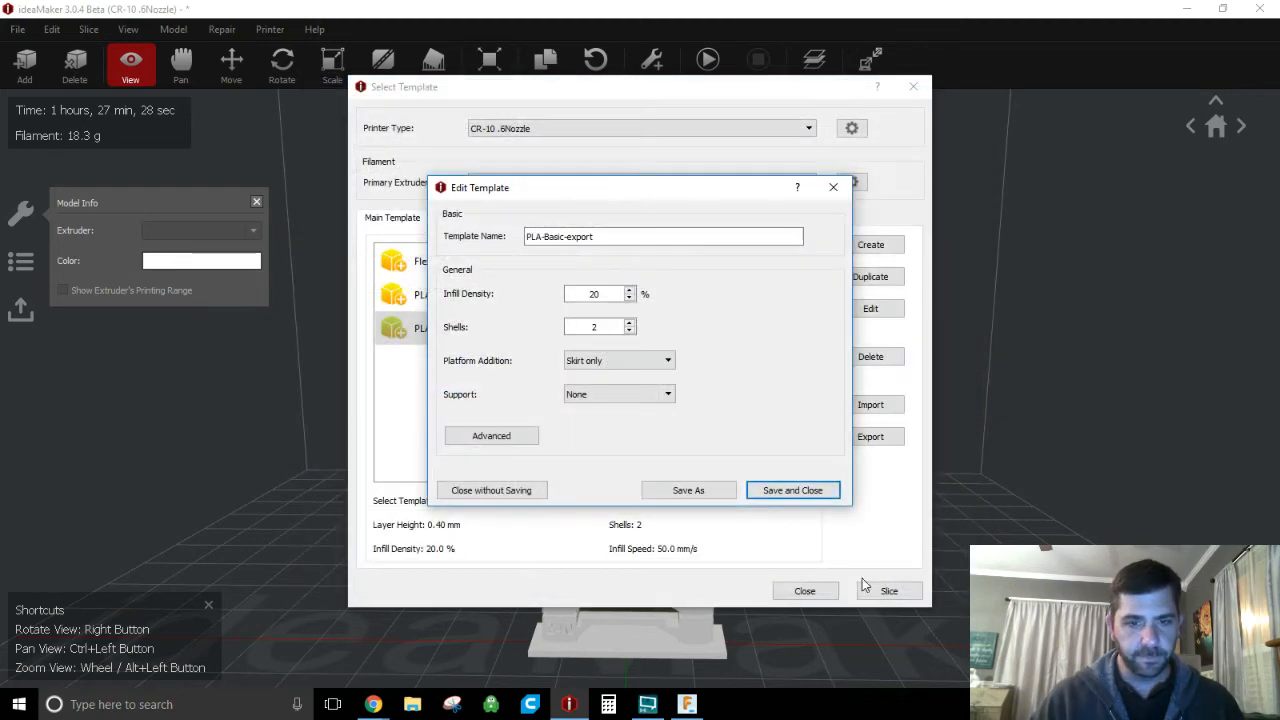
click(772, 492)
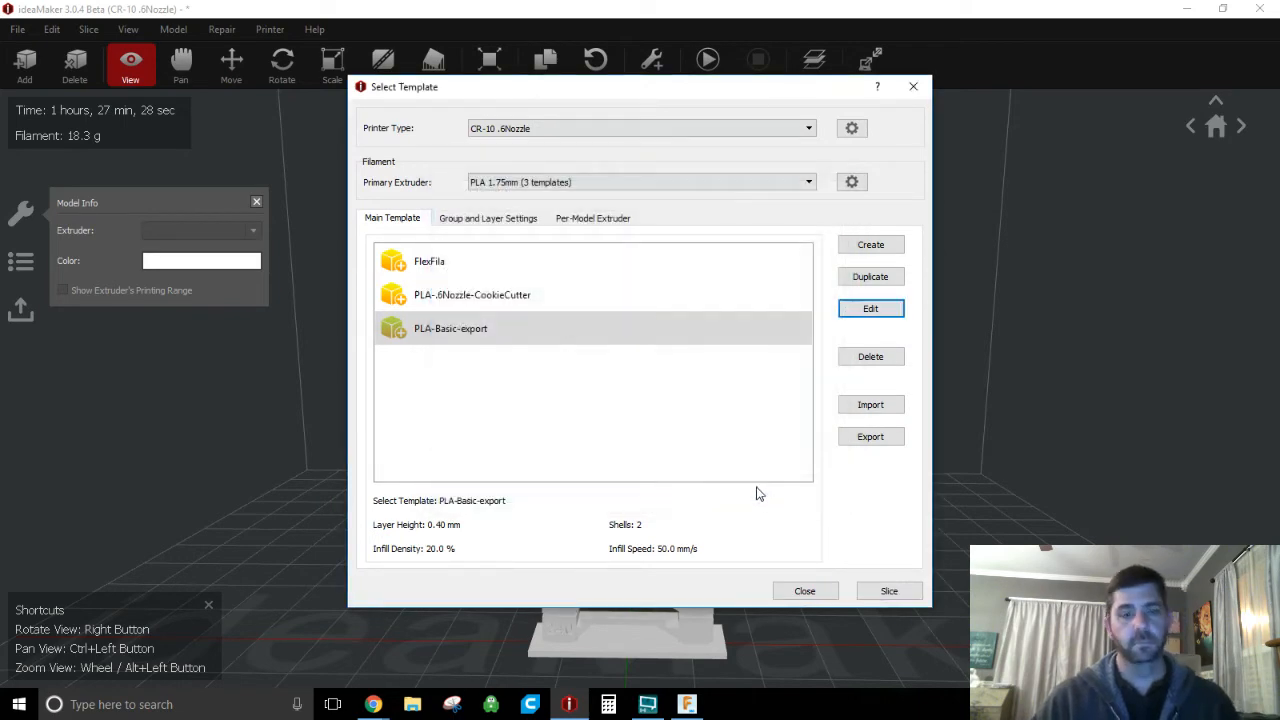
click(879, 592)
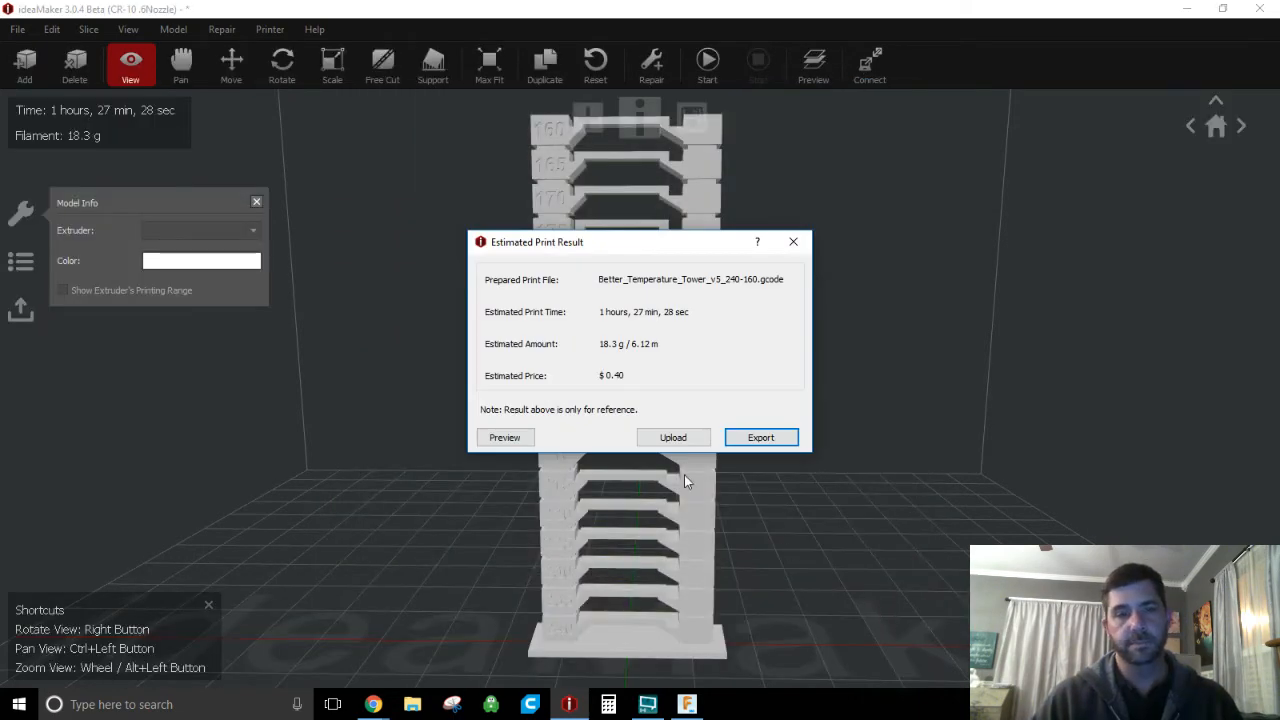
- Examine the sliced temperature tower in a maximized 3D slice preview, then dismiss the preview and the print estimate
click(504, 438)
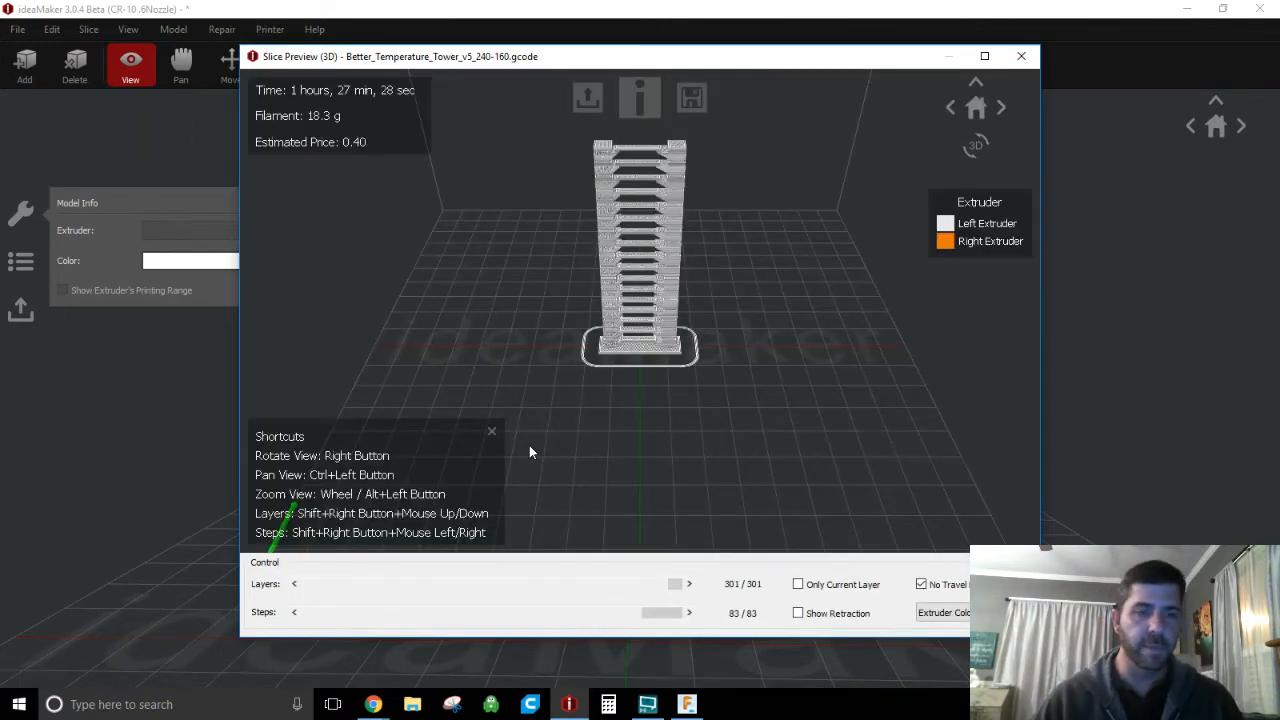
double_click(580, 52)
right_drag(643, 349, 641, 345)
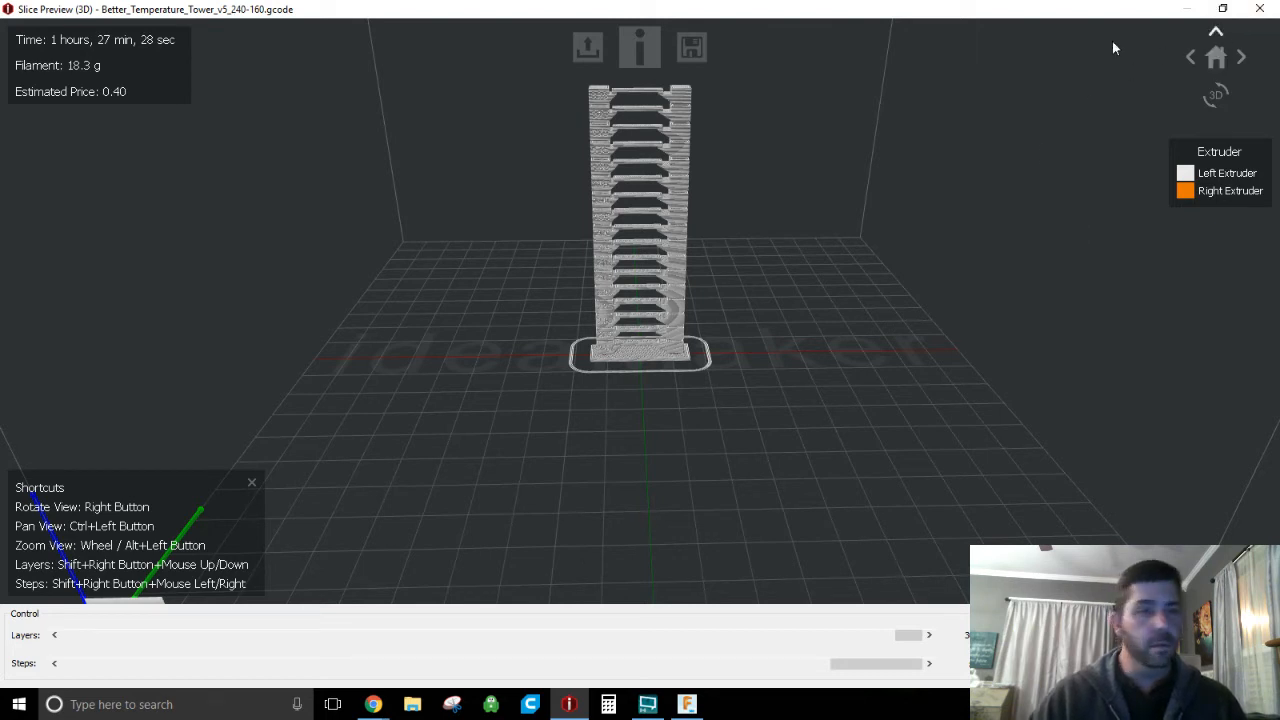
click(1262, 8)
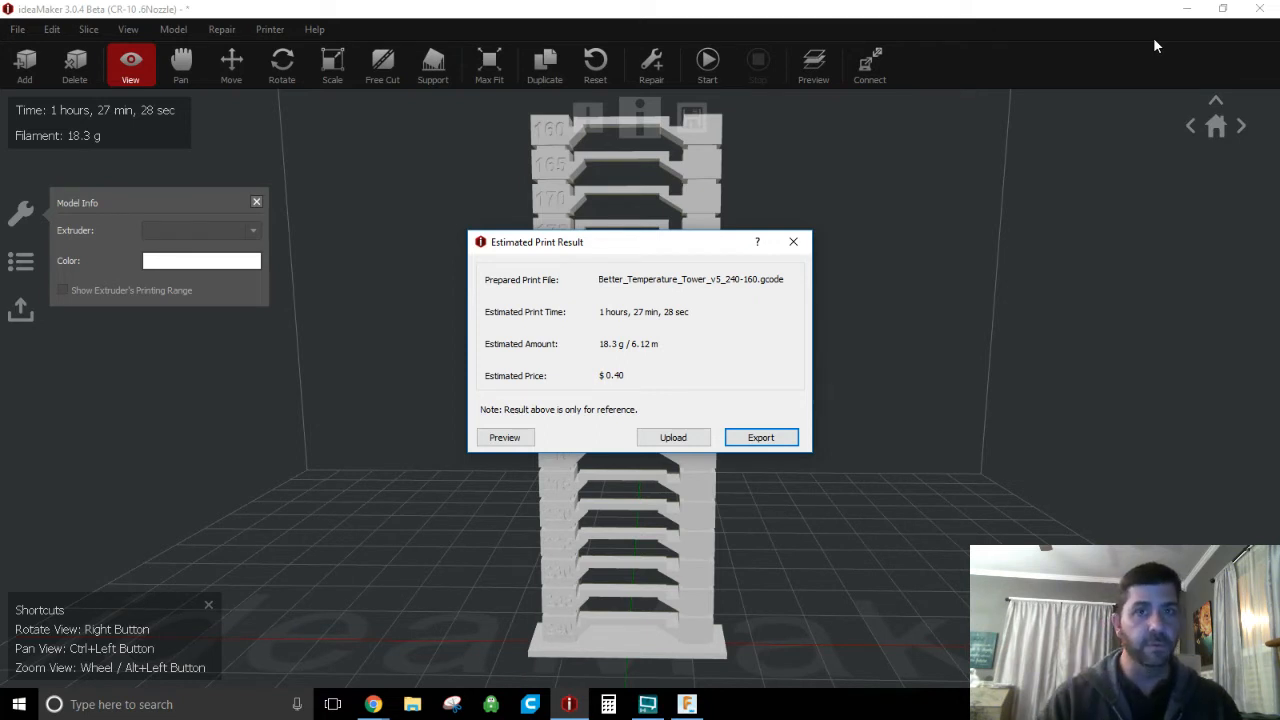
click(793, 242)
- Delete the temperature tower model from the build platform
click(708, 230)
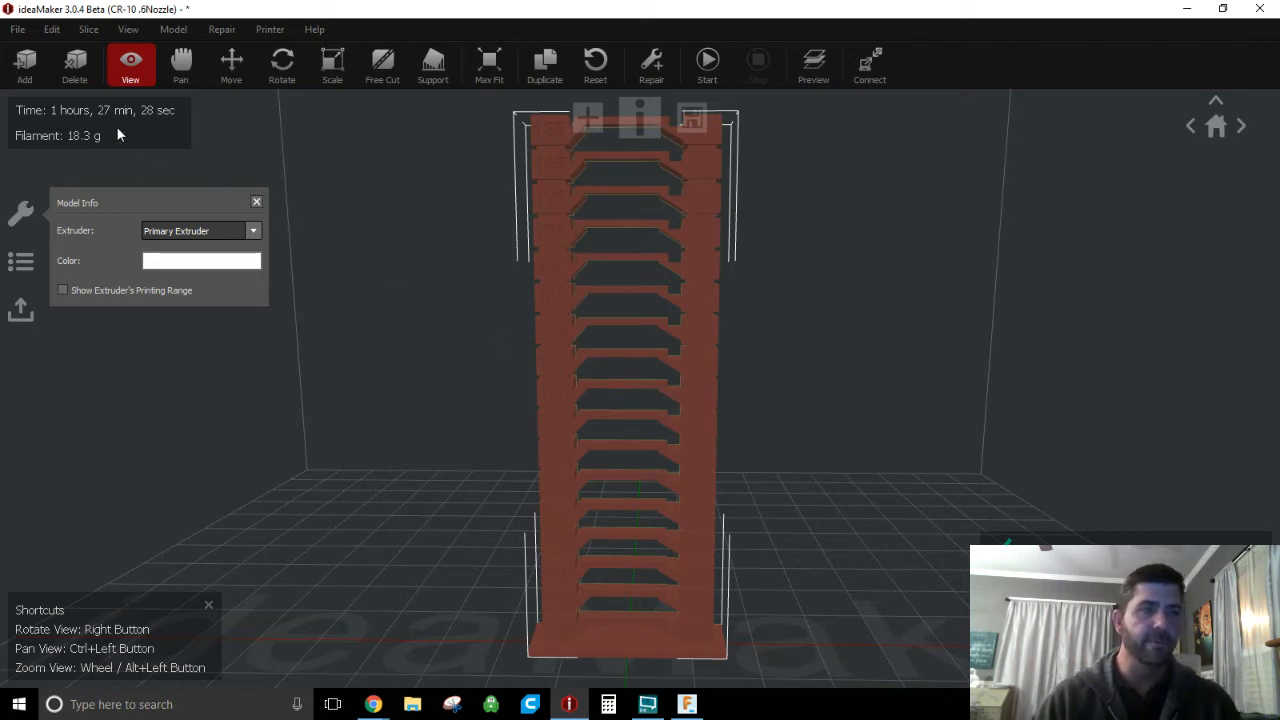
click(78, 78)
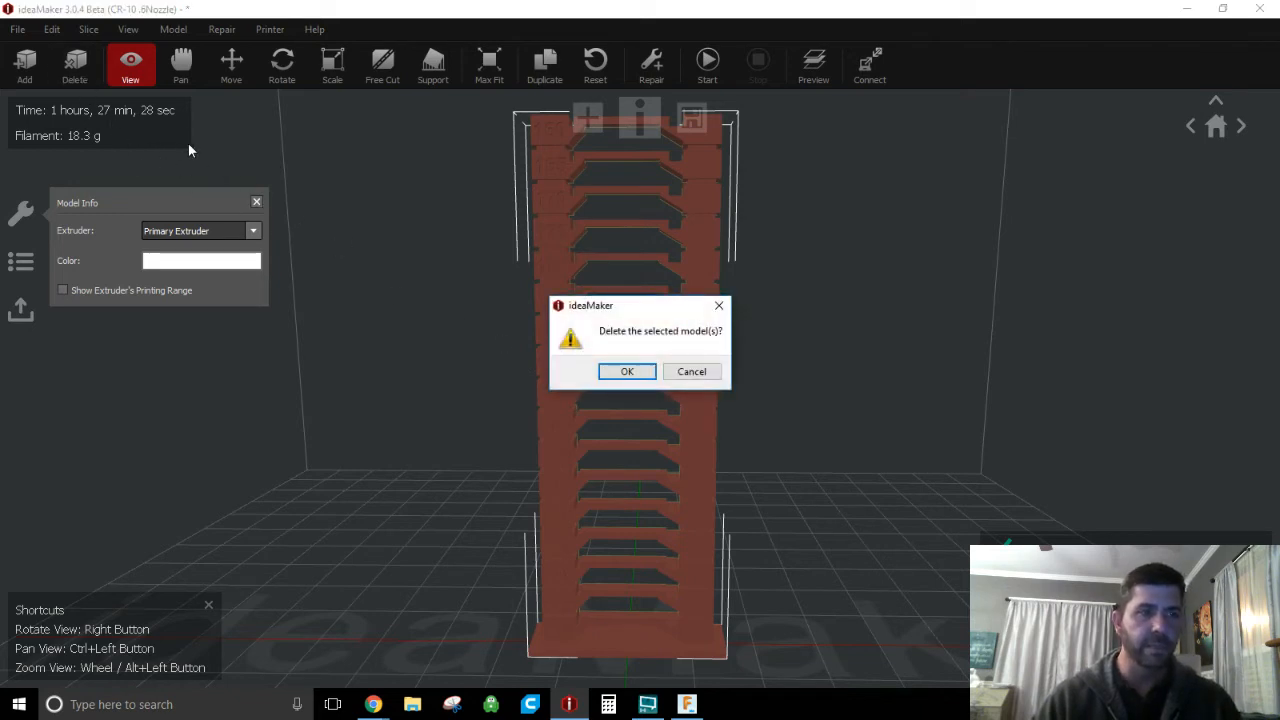
click(620, 372)
- Import the Chrysler building model from the Chrysler_Building folder in 3d Models and apply auto-repair to it
click(25, 65)
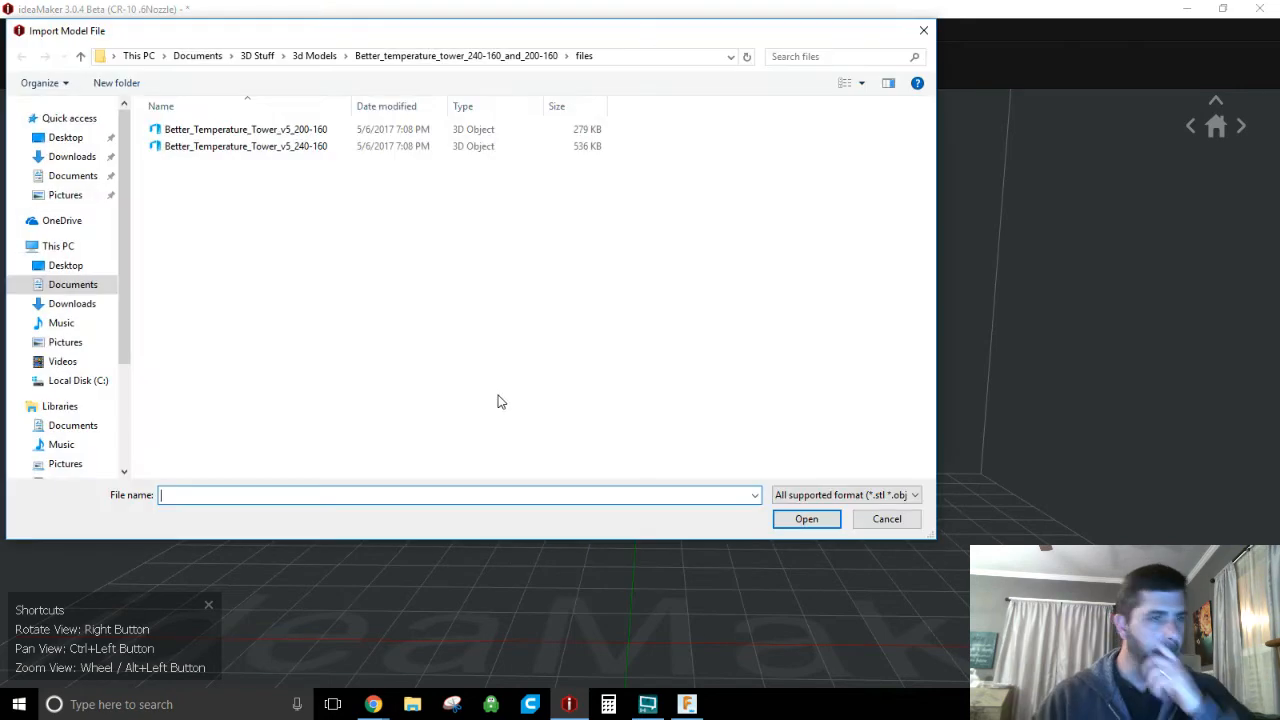
click(316, 56)
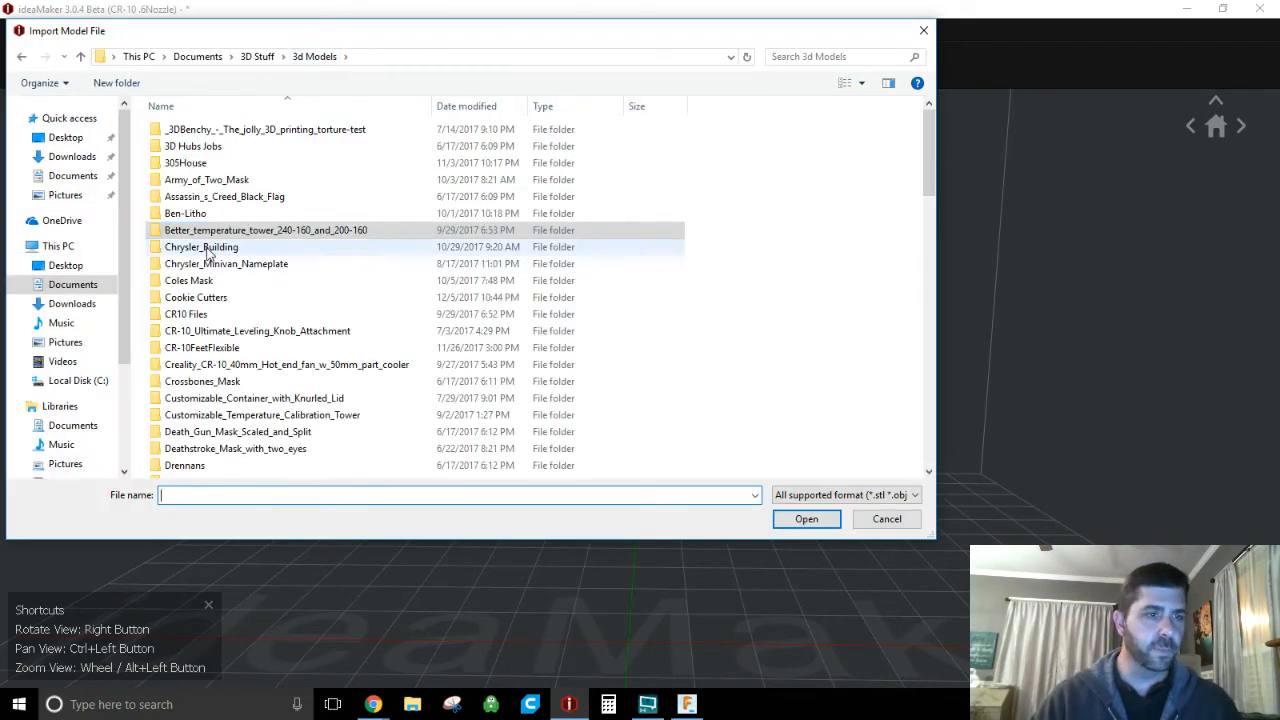
double_click(212, 248)
double_click(214, 134)
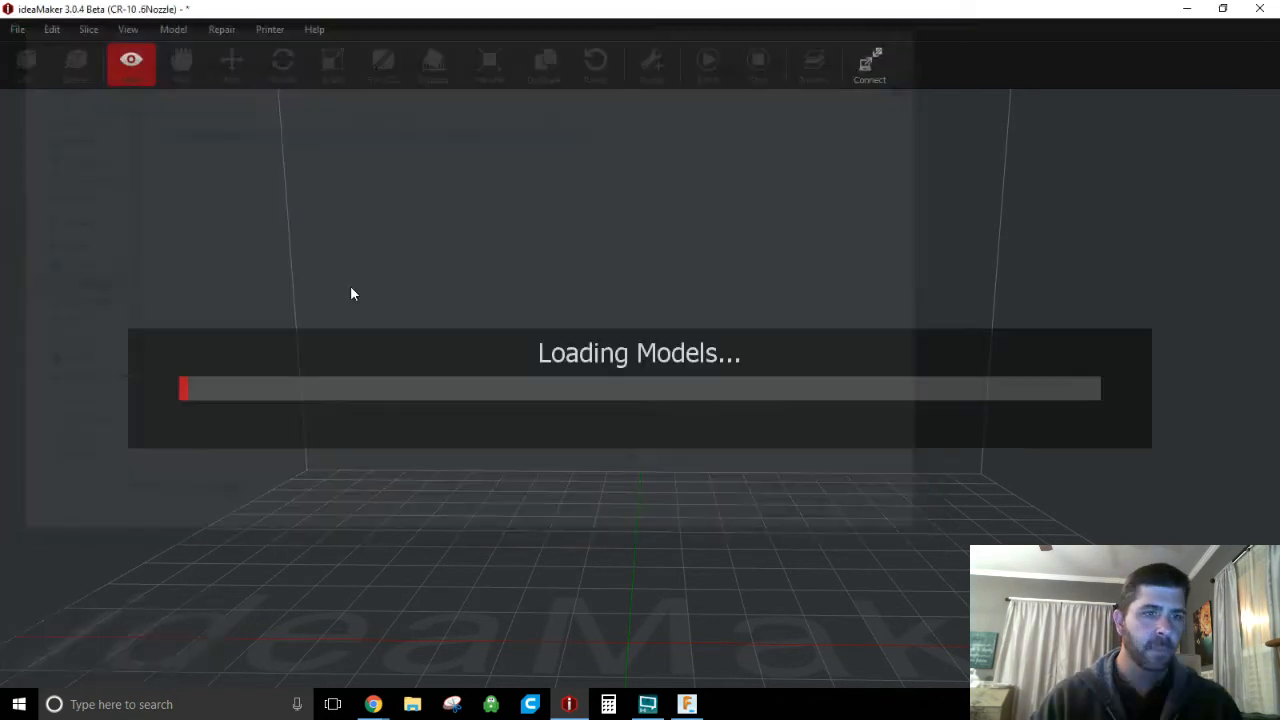
click(651, 64)
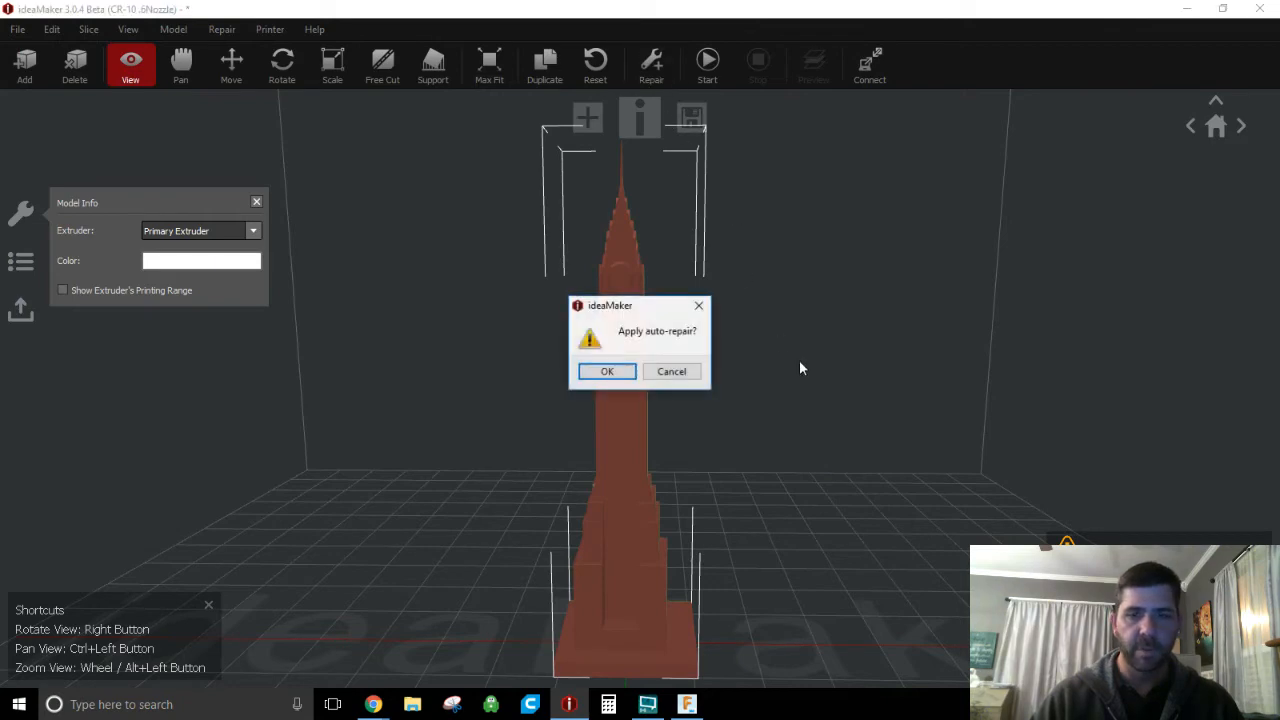
click(606, 371)
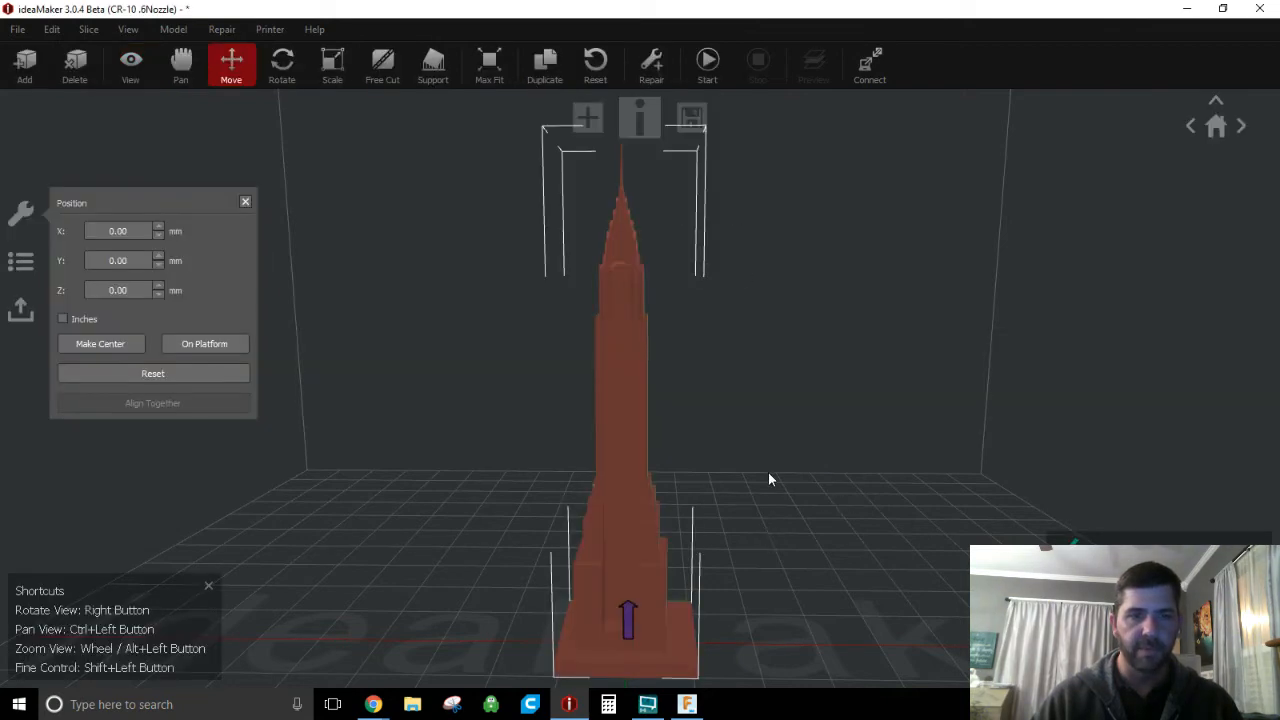
- Remove all primary extruder entries from the temperature control list of the PLA-Basic-export template
click(707, 60)
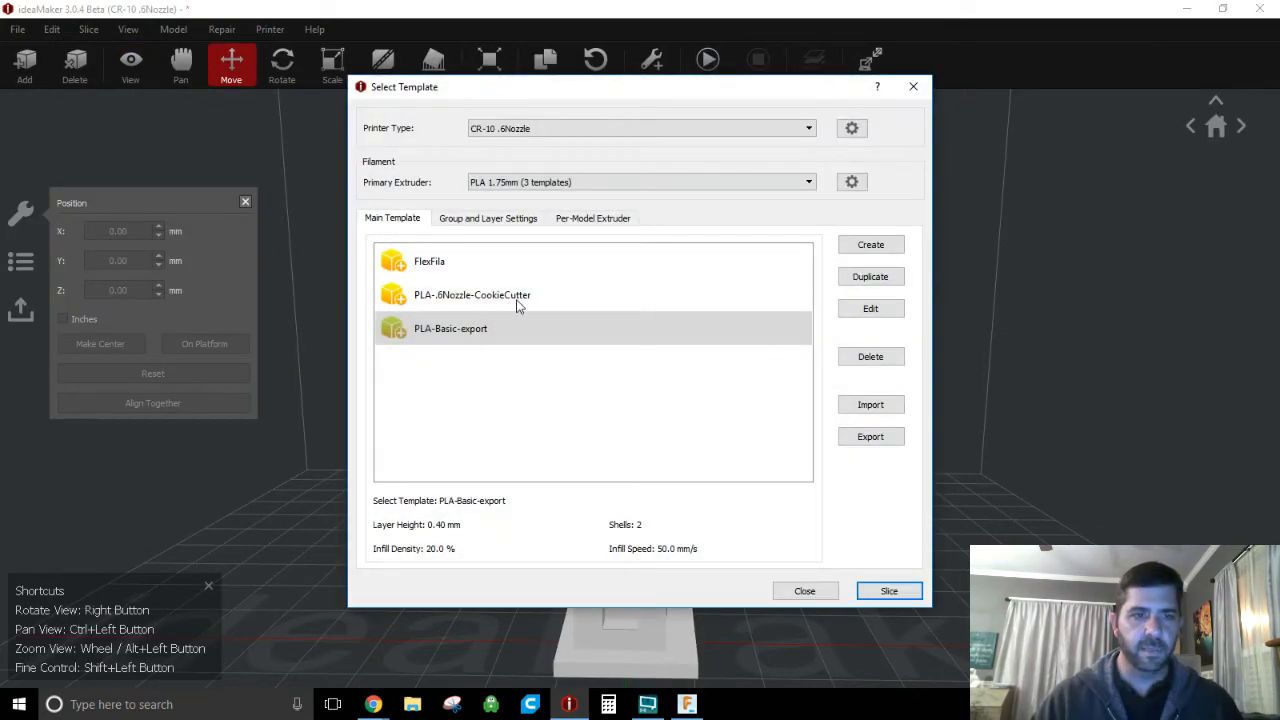
click(864, 311)
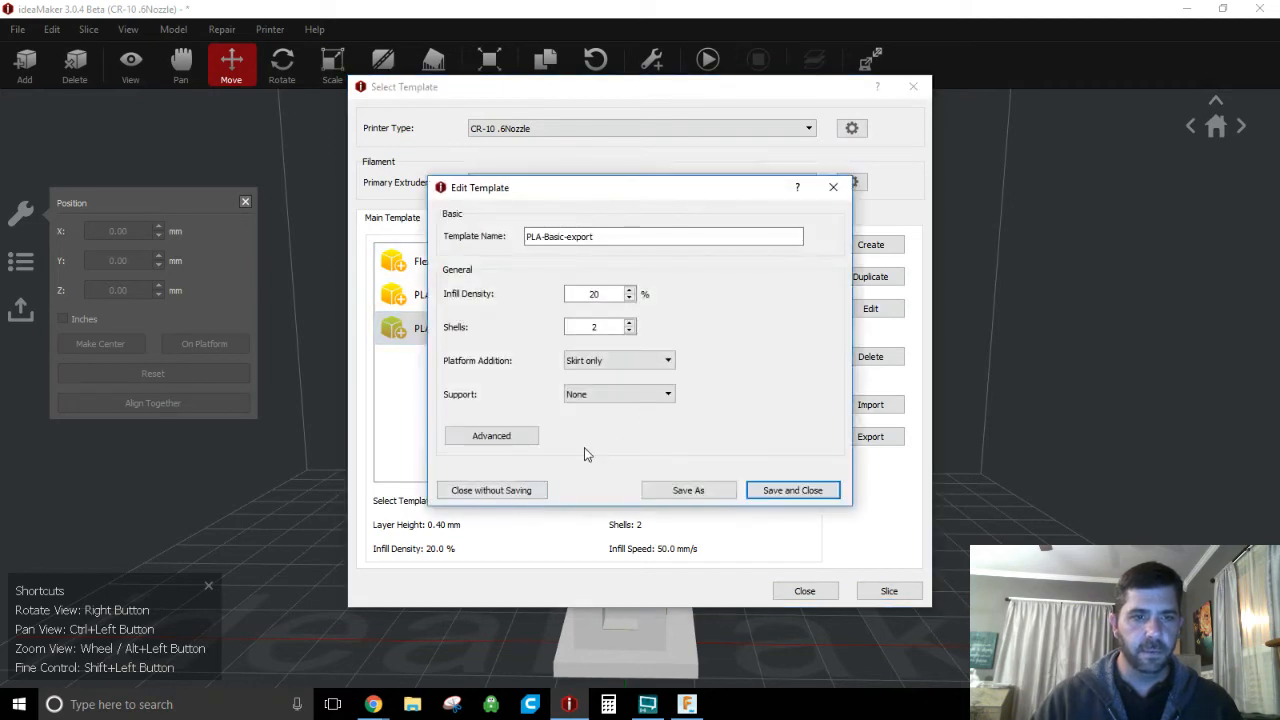
click(494, 436)
click(648, 122)
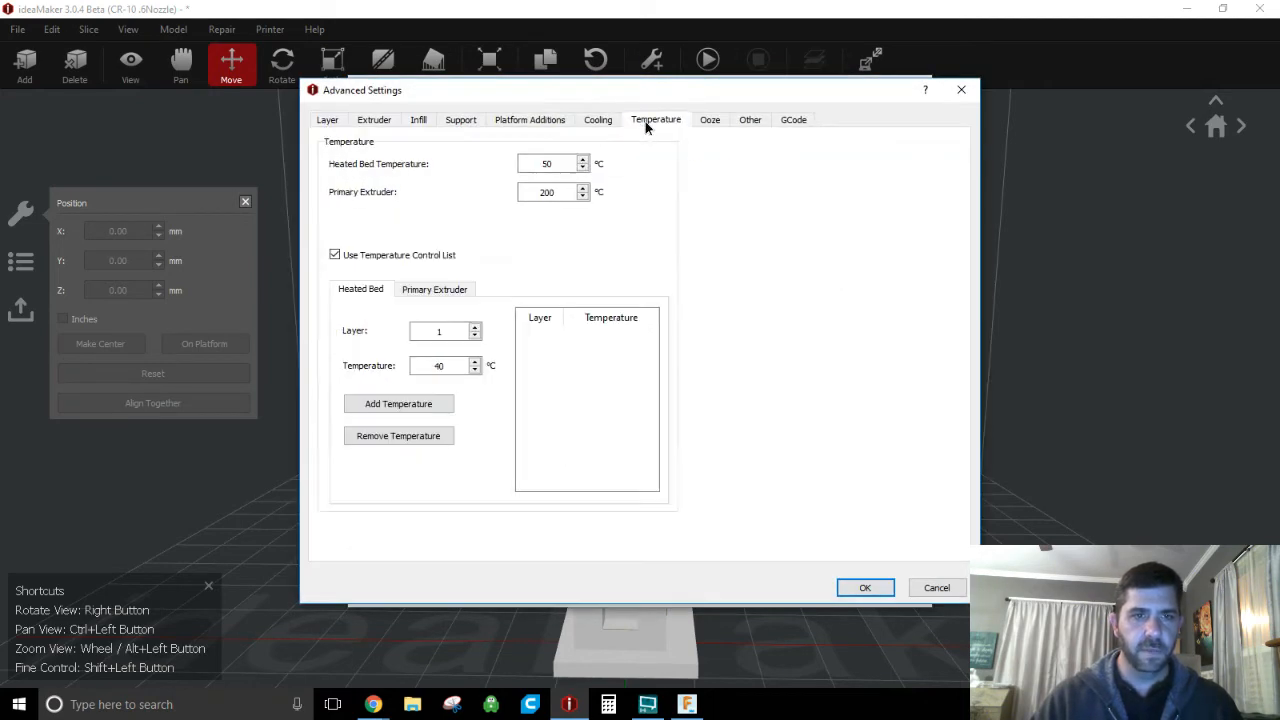
click(457, 292)
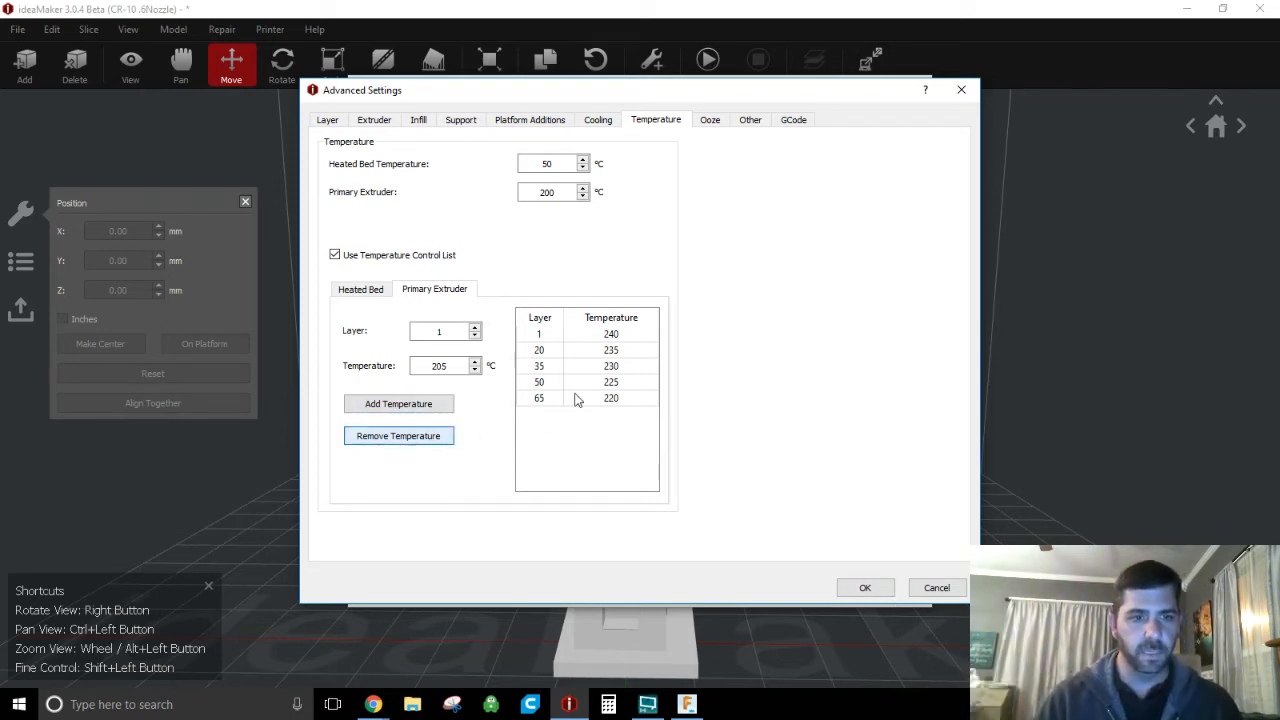
click(603, 347)
click(603, 338)
click(434, 437)
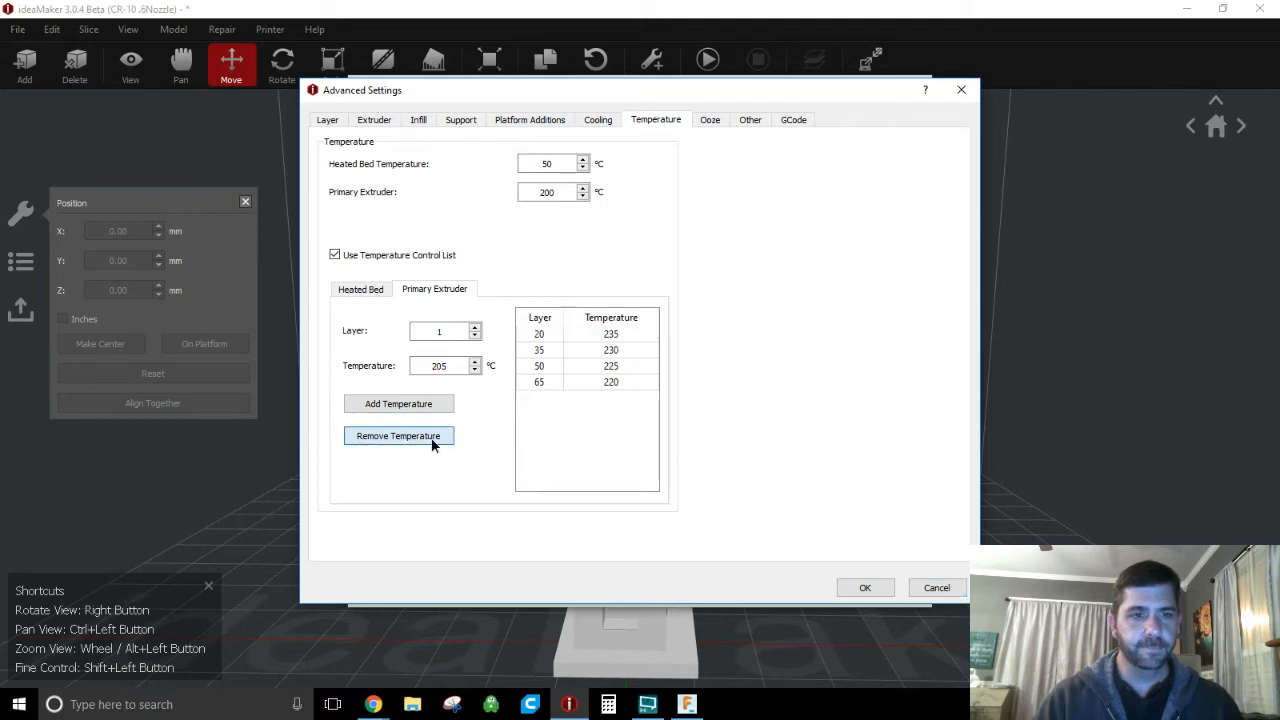
click(434, 437)
click(434, 437)
click(434, 437)
click(434, 437)
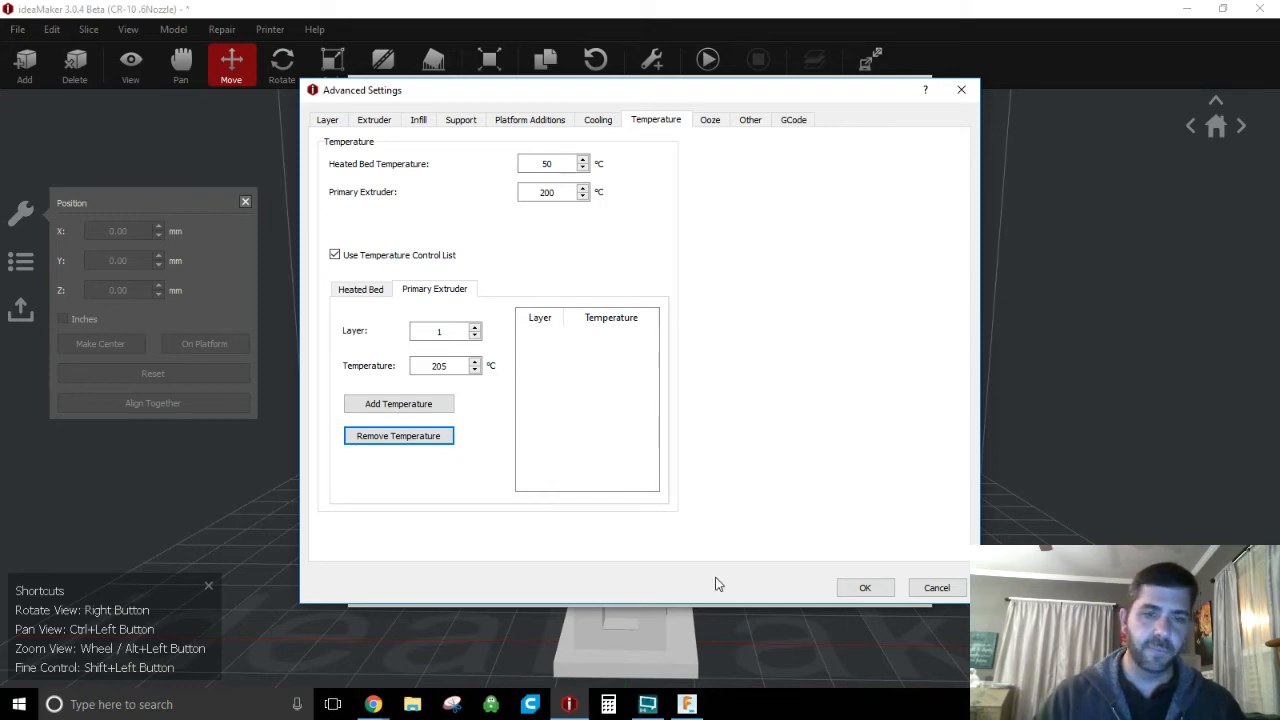
- Save the cleared PLA-Basic-export template, slice the Chrysler building with it, and dismiss the print estimate
click(865, 588)
click(812, 492)
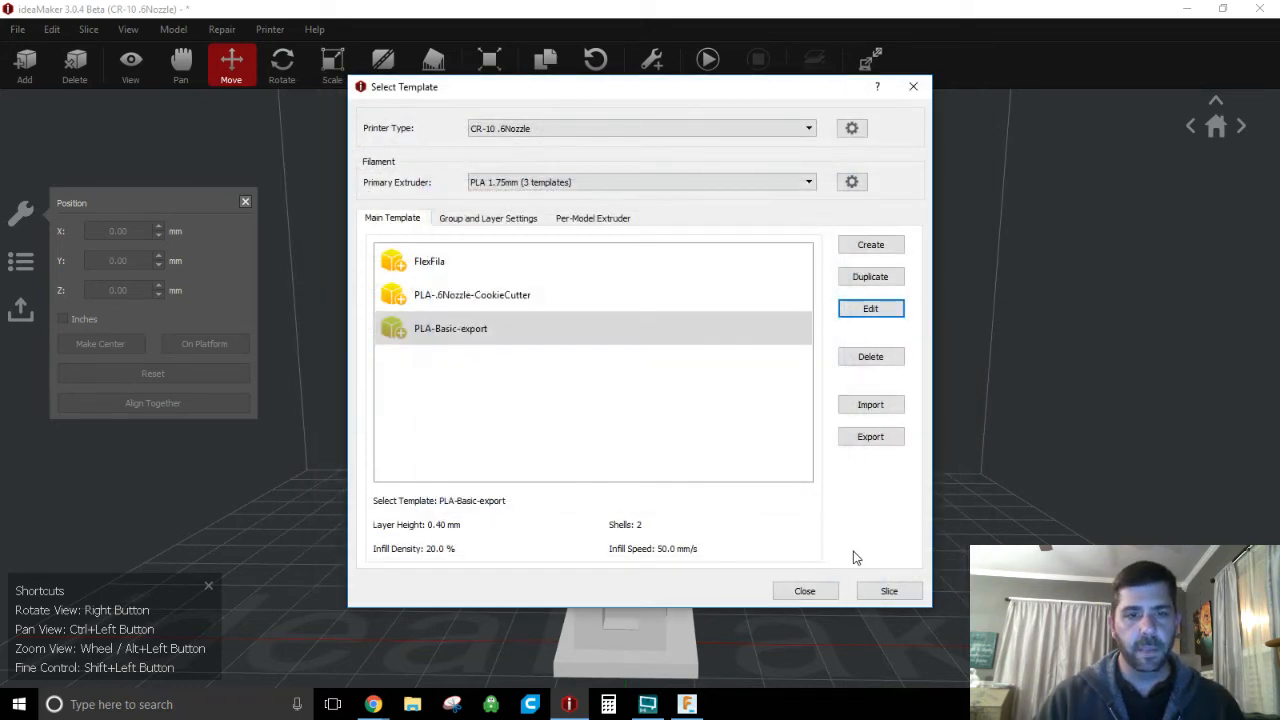
click(889, 591)
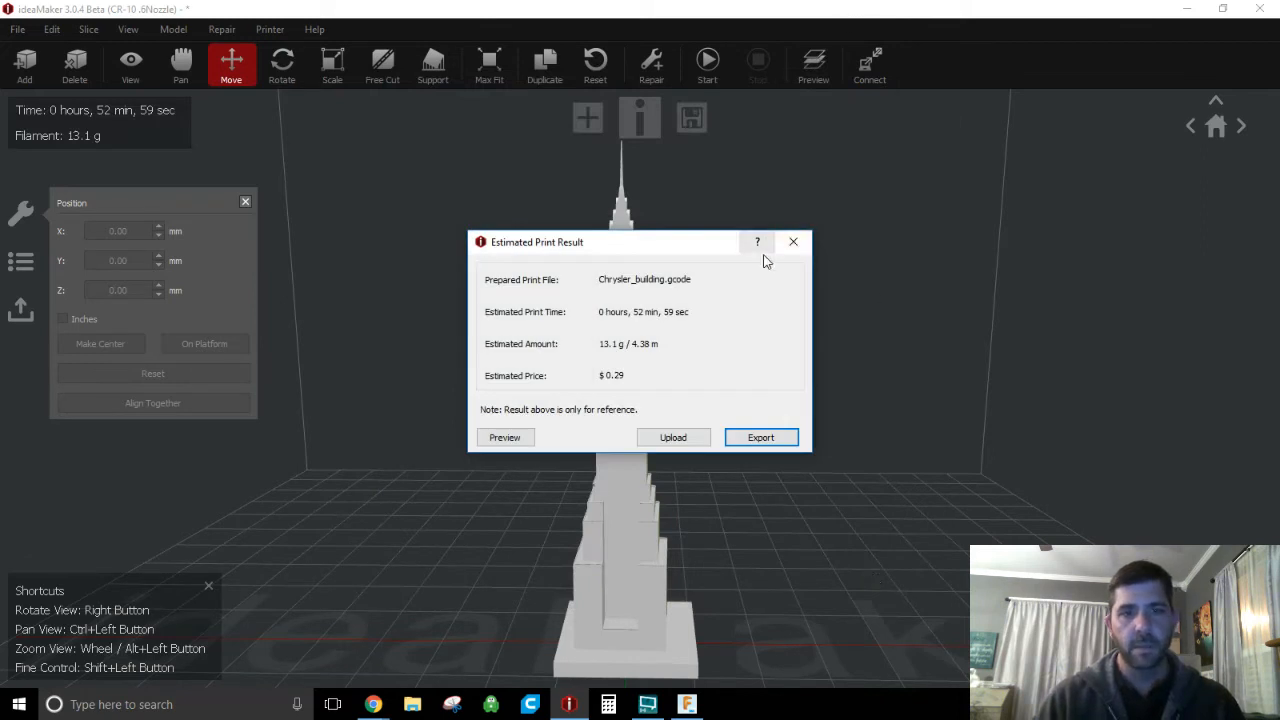
click(793, 241)
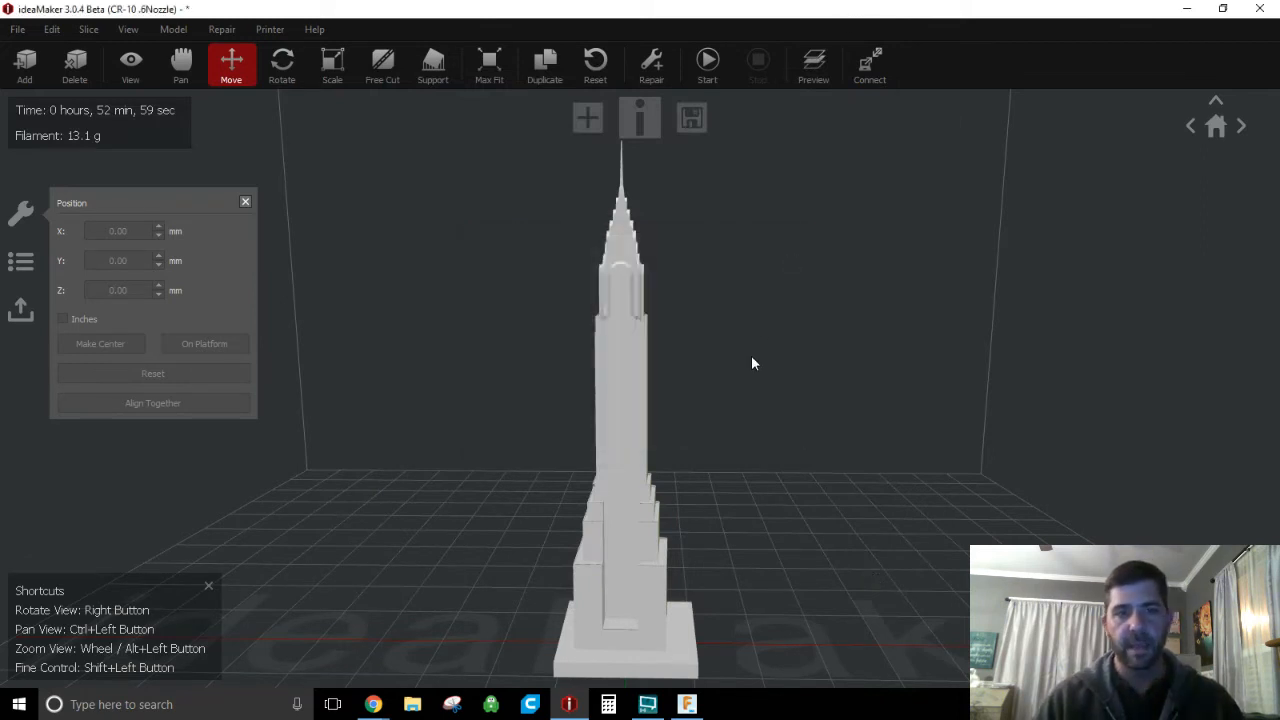
- Examine the Chrysler building model on the platform from several angles and zoom levels
click(615, 487)
click(542, 491)
right_drag(542, 491, 563, 465)
scroll(560, 500, up, 5)
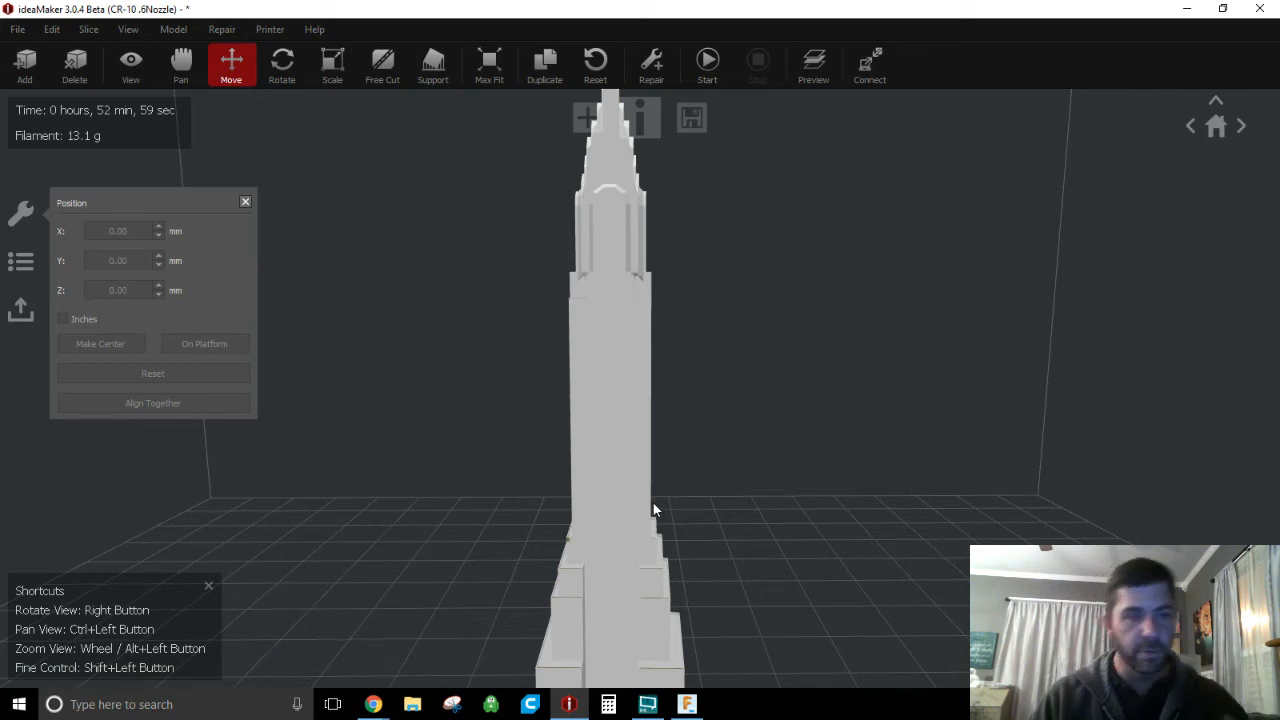
scroll(645, 502, down, 3)
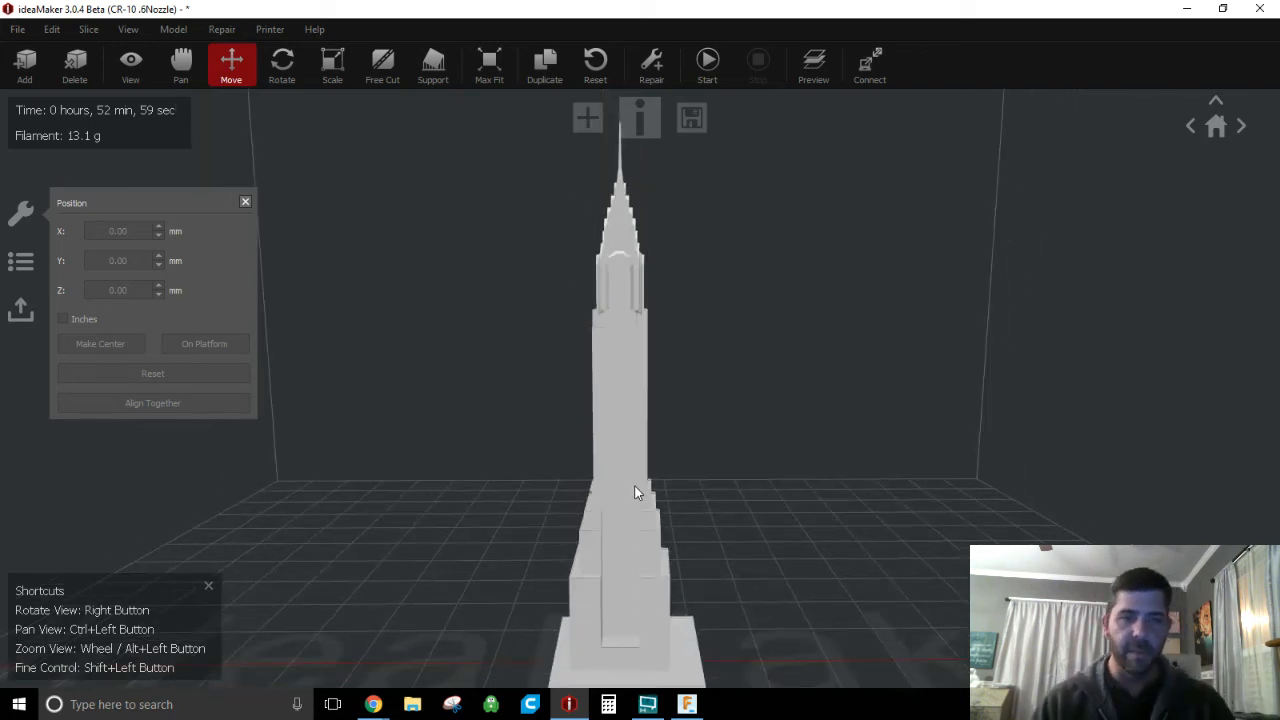
scroll(634, 485, down, 1)
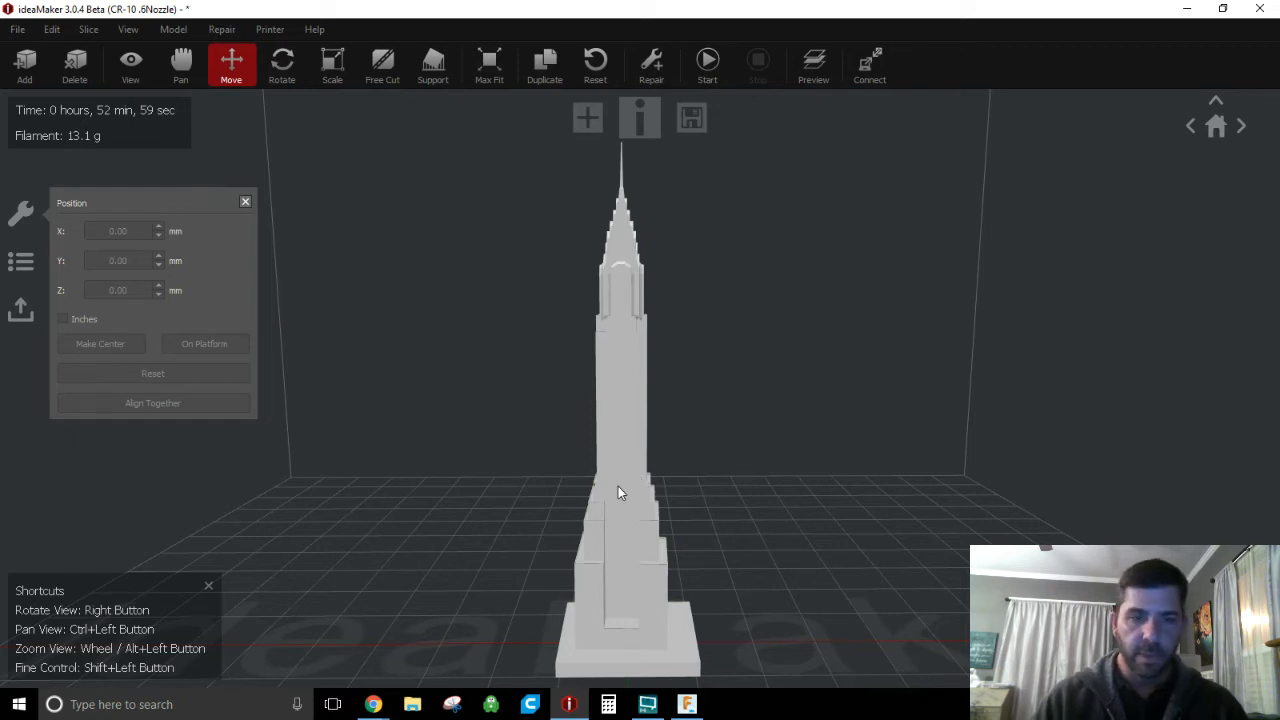
right_drag(618, 492, 751, 508)
click(612, 567)
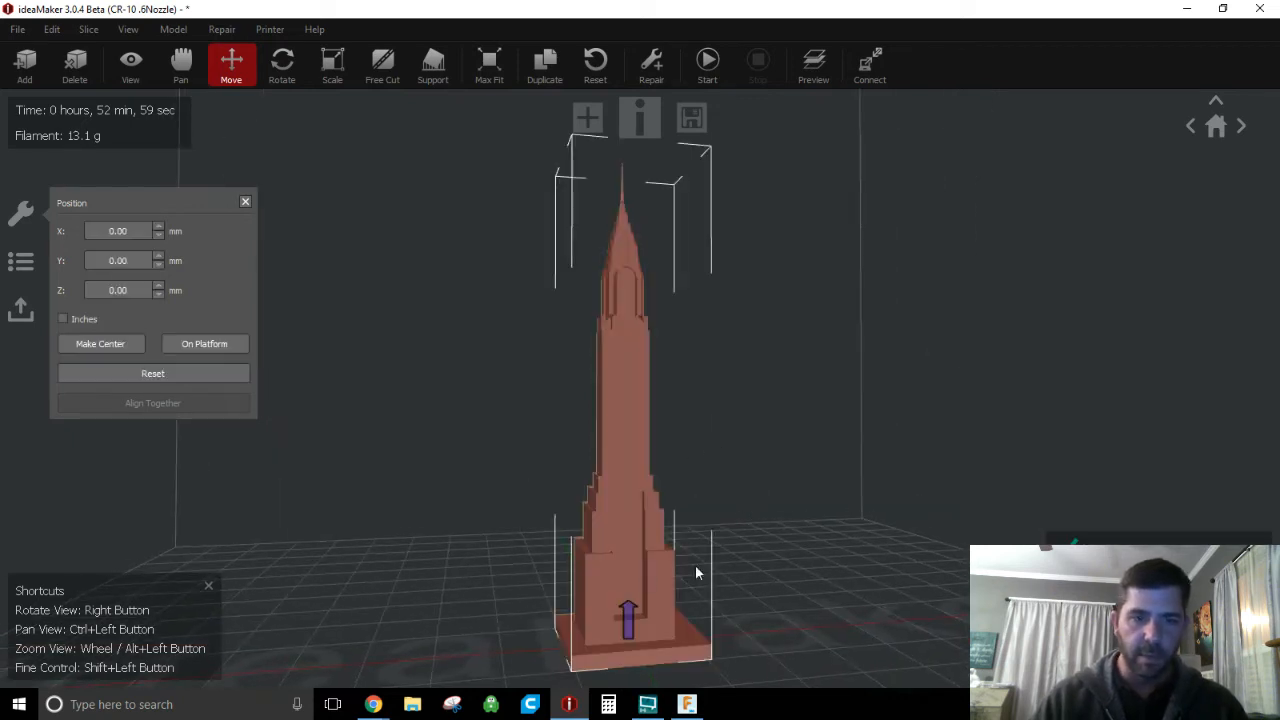
right_drag(697, 572, 609, 550)
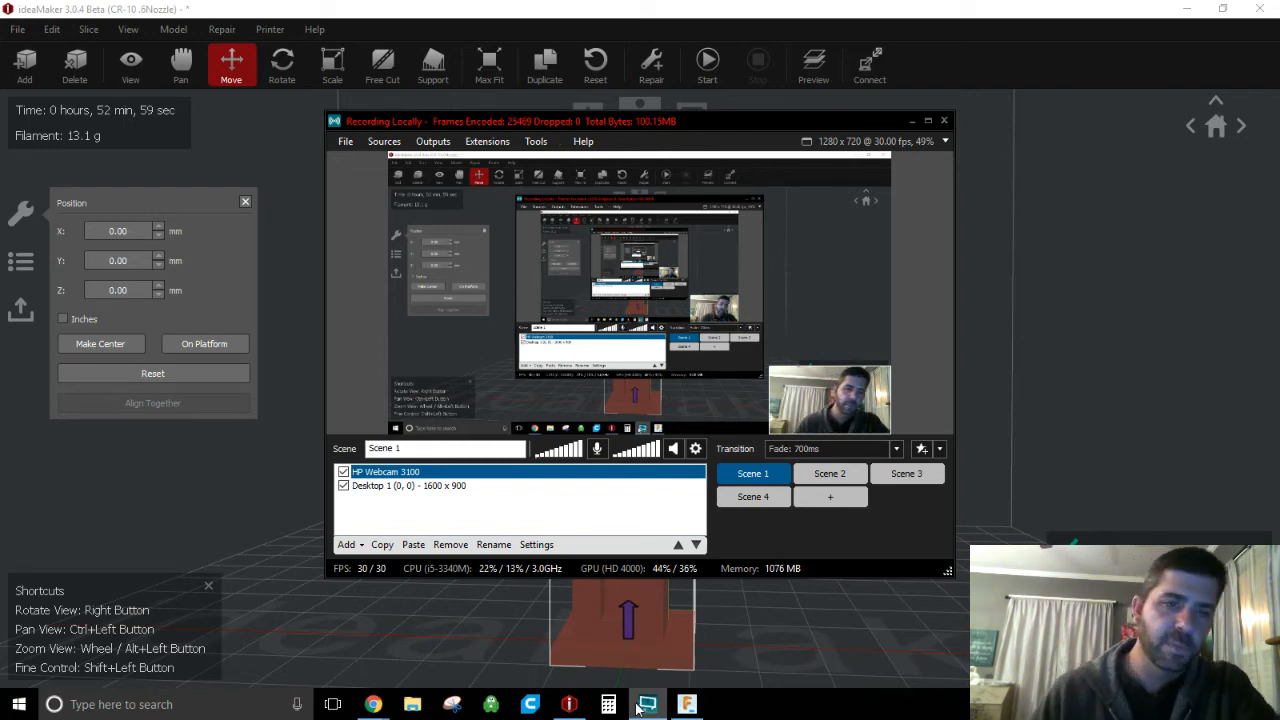
- Open the slicing template selection, set the printer type to CR-10 and select the PLA-Basic template
click(910, 121)
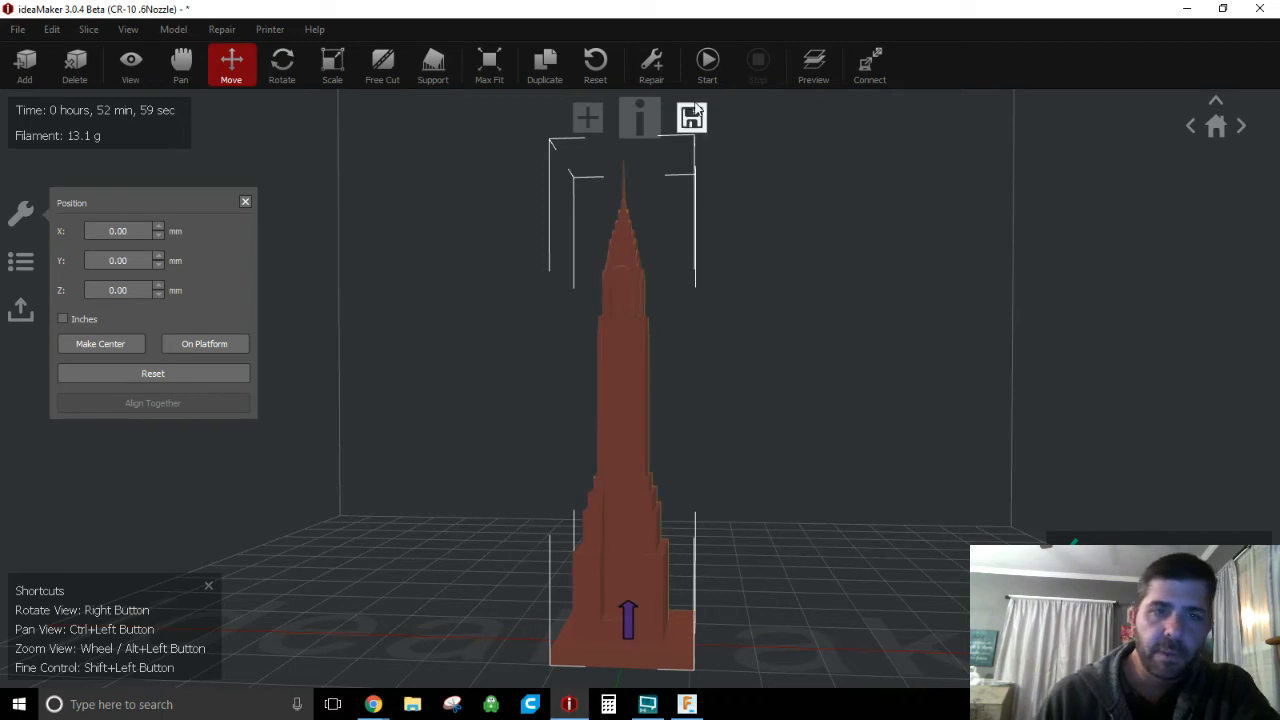
click(706, 73)
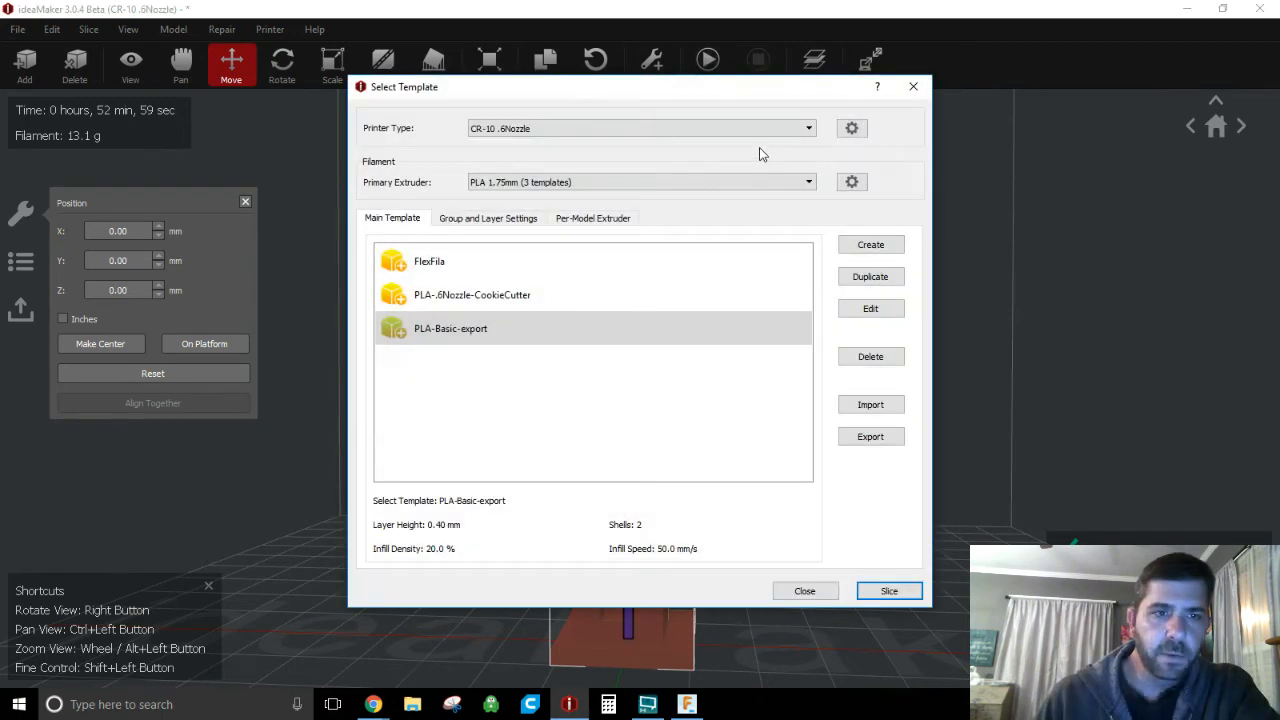
click(696, 128)
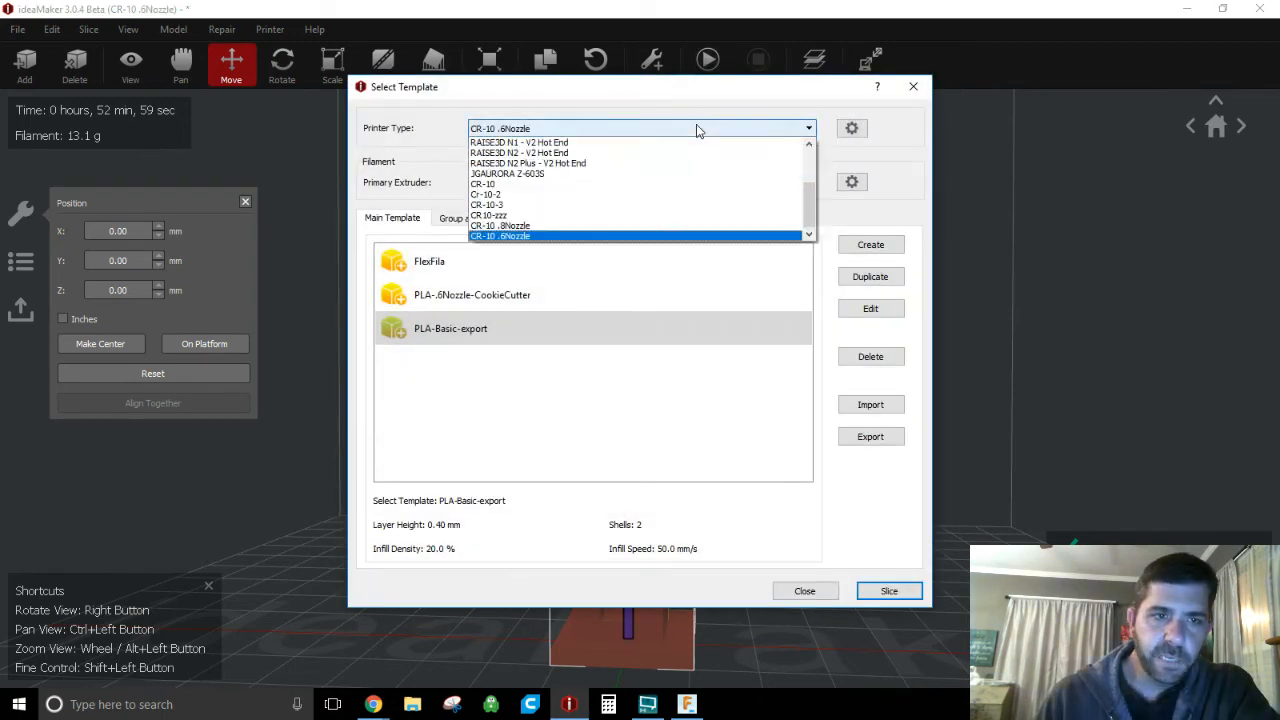
click(585, 185)
scroll(571, 380, down, 1)
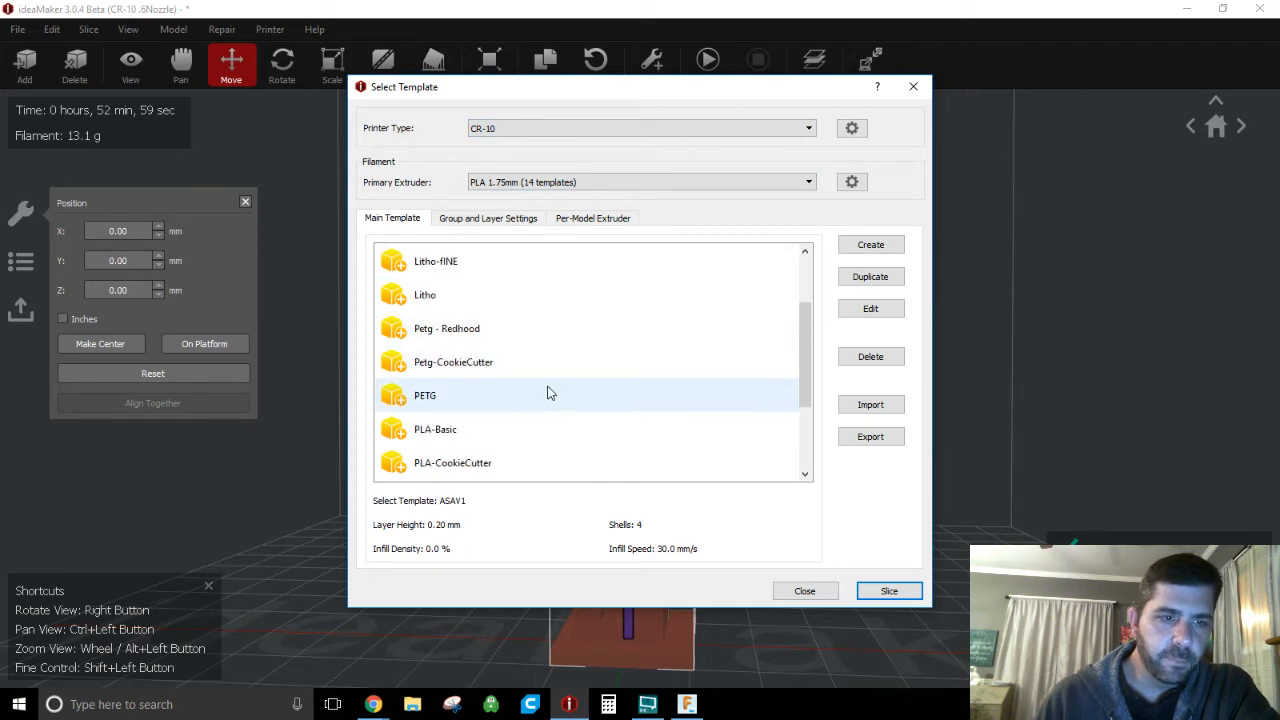
click(525, 430)
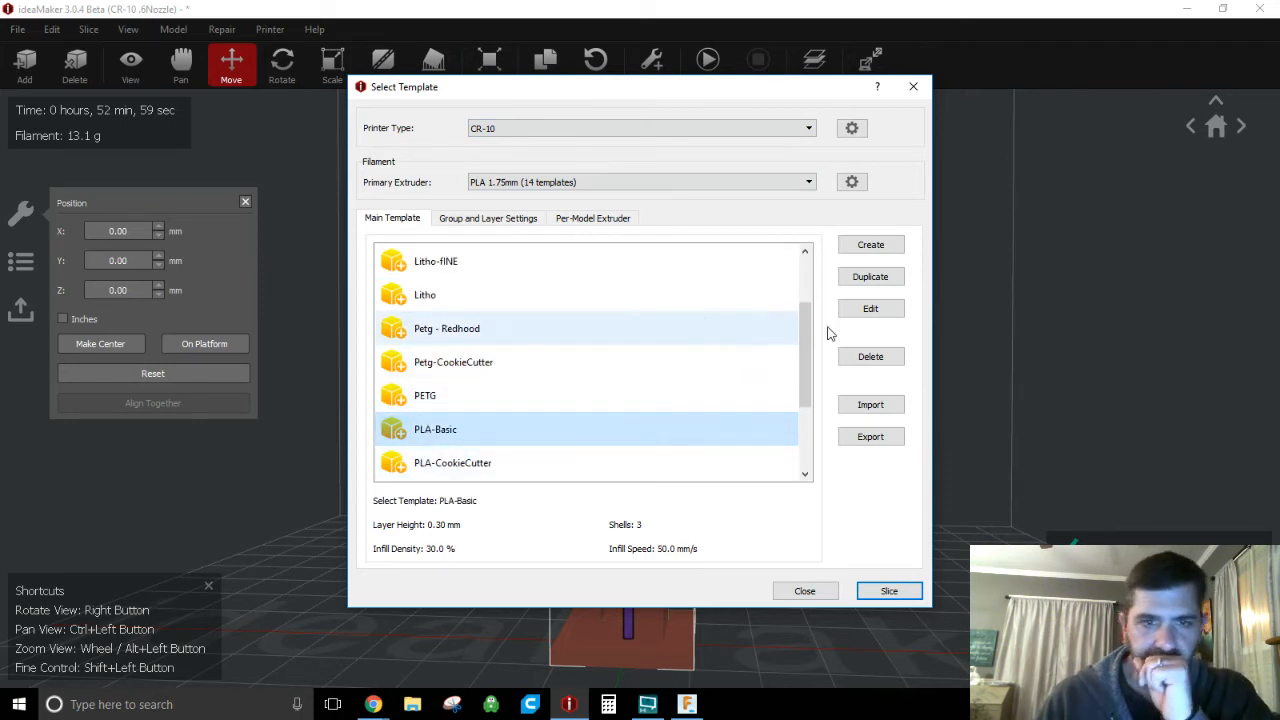
- Check the advanced layer settings of the PLA-Basic template, and close them keeping that template selected
click(870, 309)
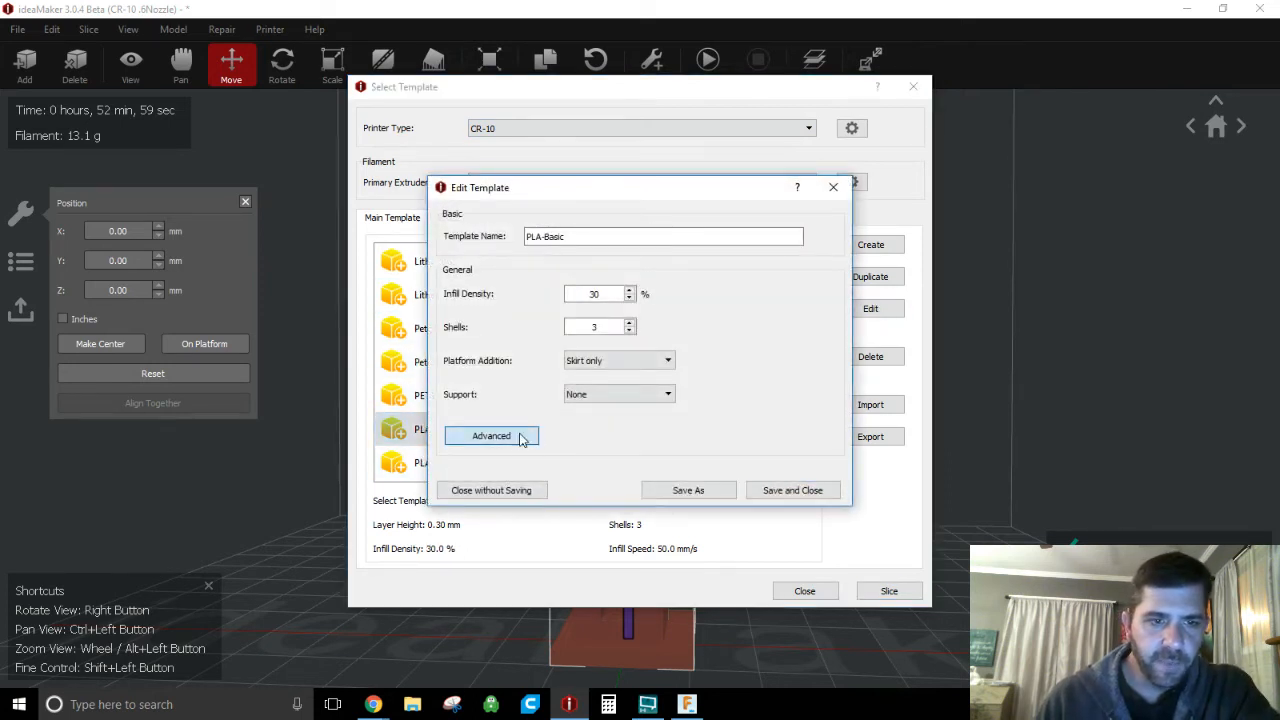
click(520, 437)
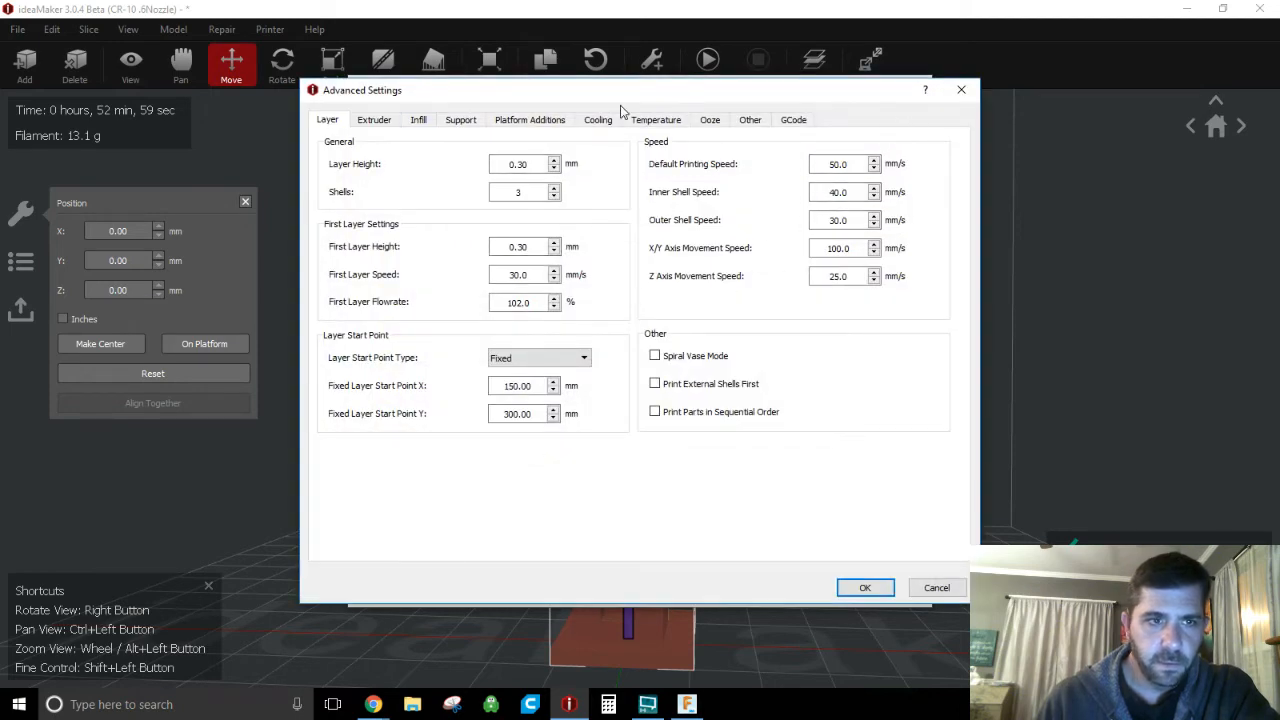
drag(626, 102, 694, 178)
click(1029, 166)
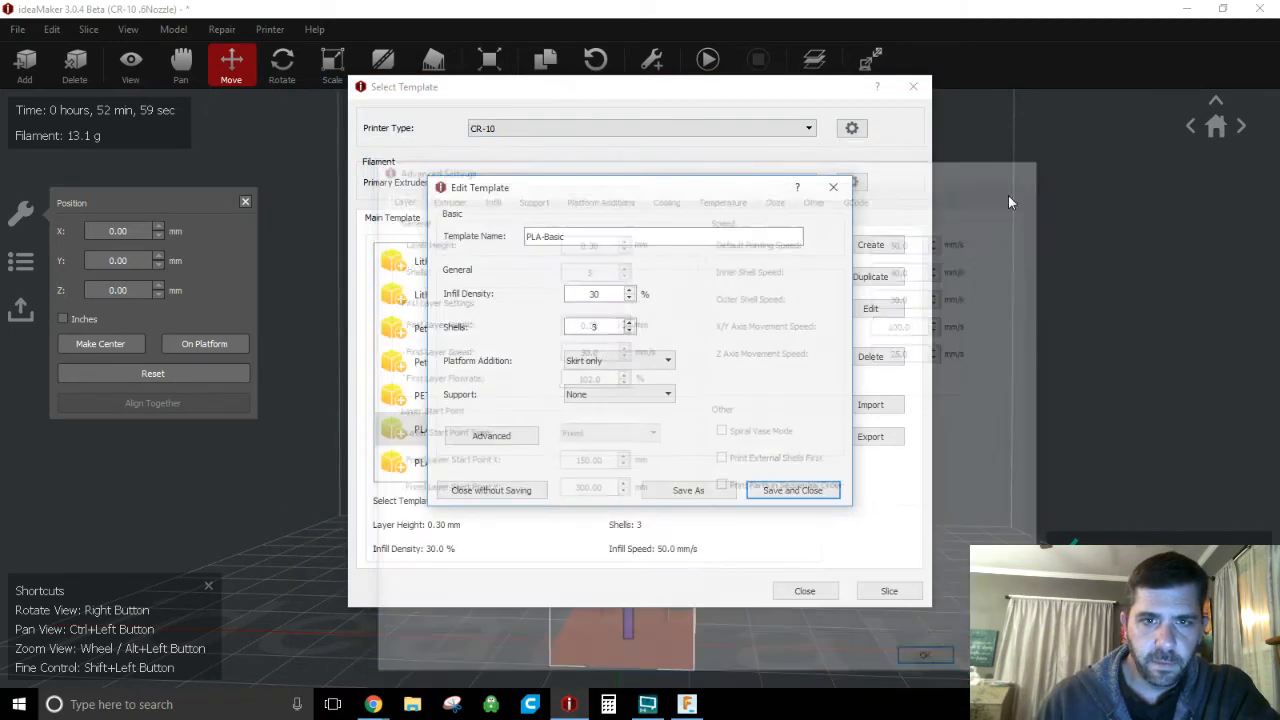
click(831, 188)
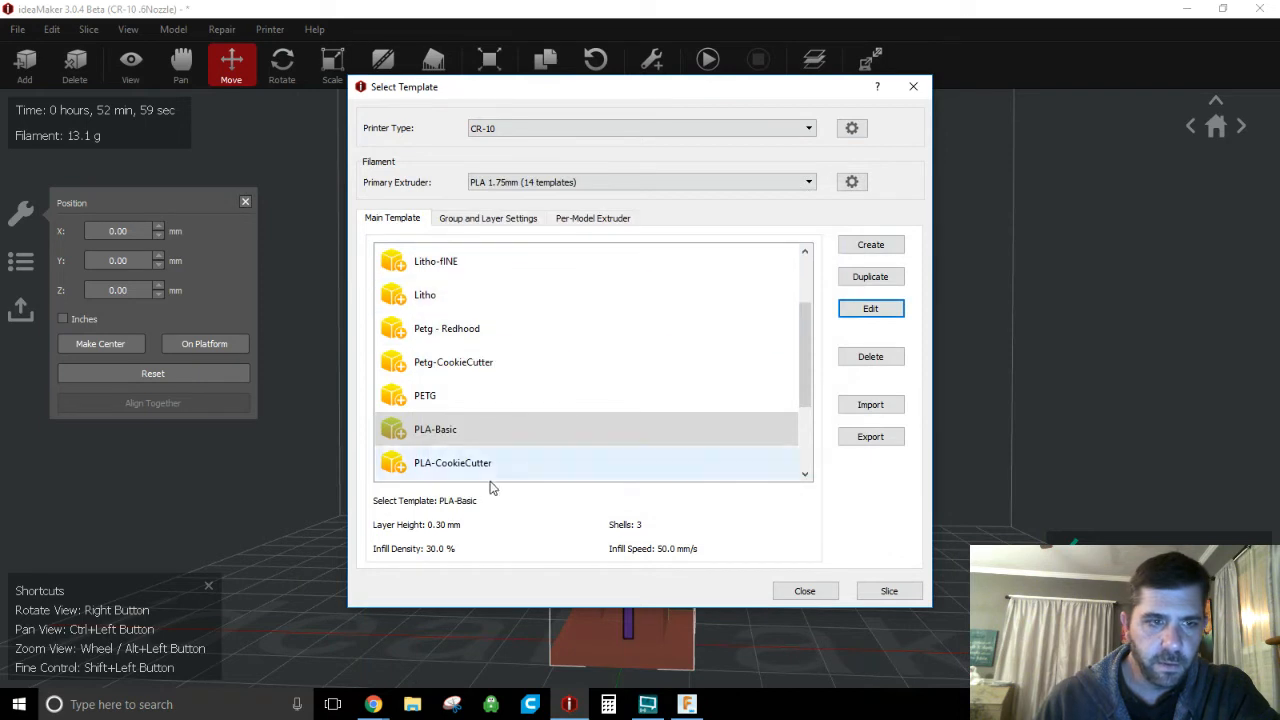
click(491, 429)
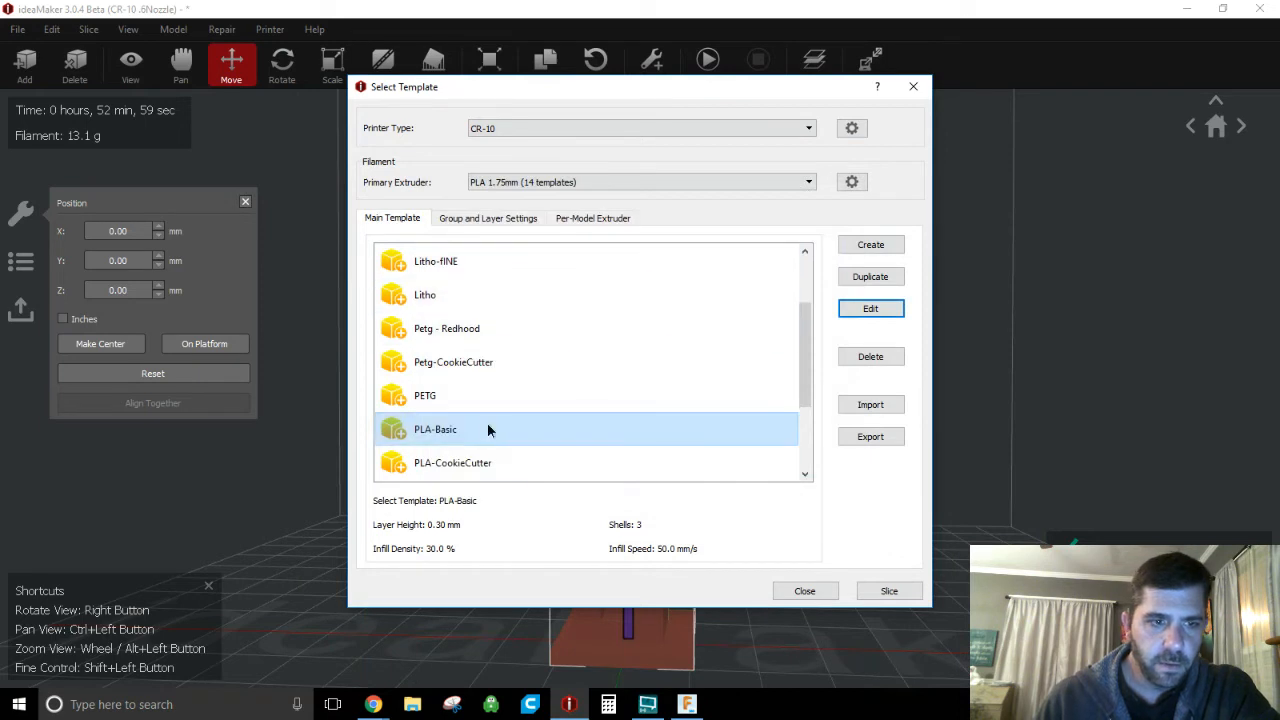
- Look through the per-group, per-layer and per-model extruder settings available for the Chrysler building
click(484, 220)
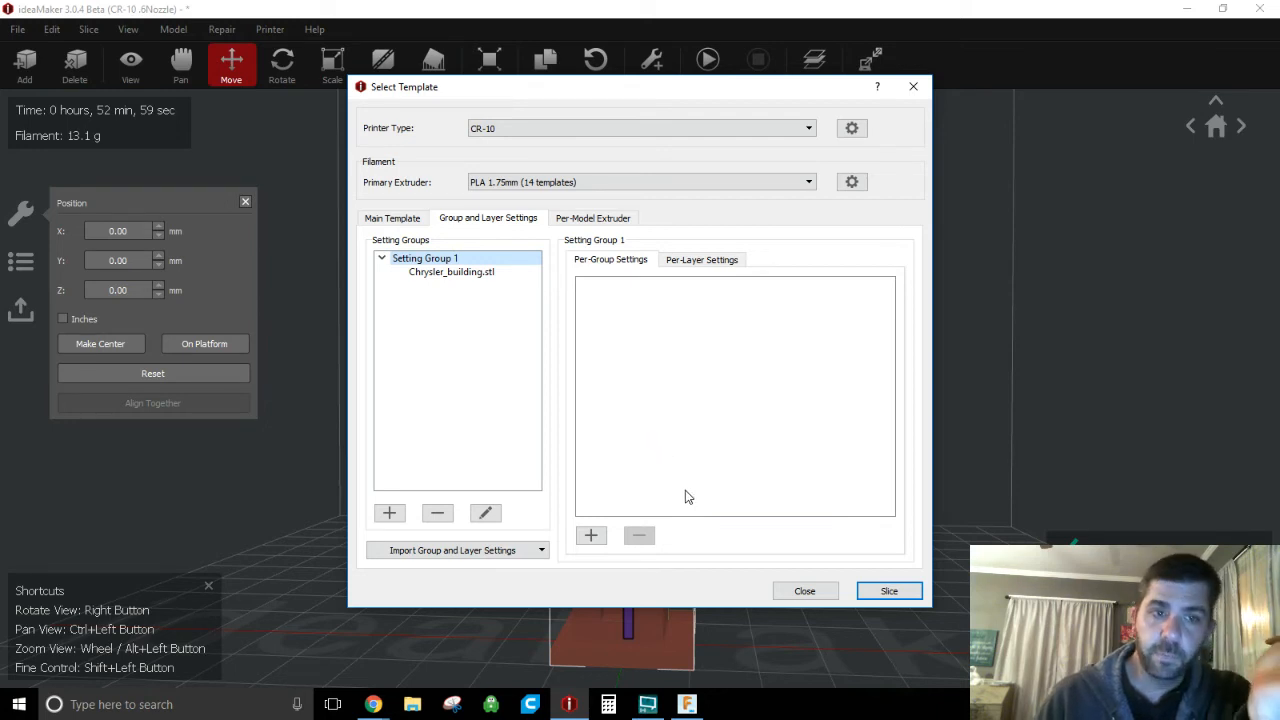
click(710, 262)
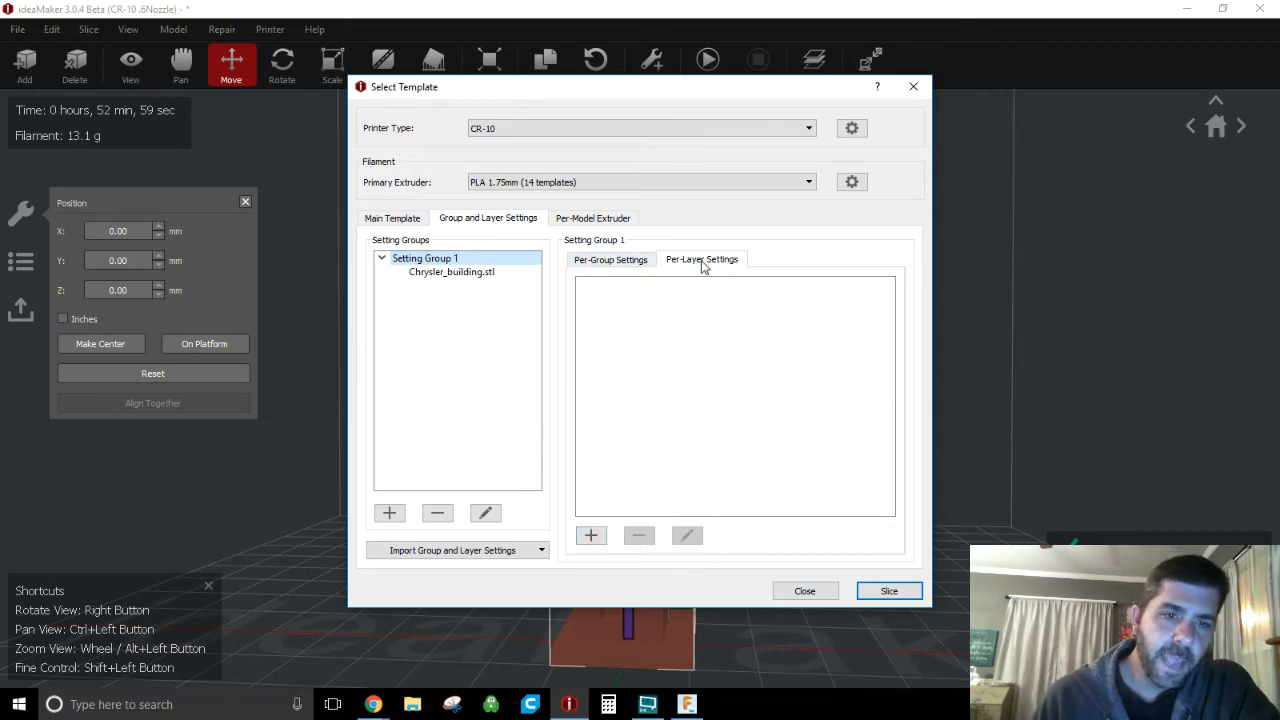
click(615, 260)
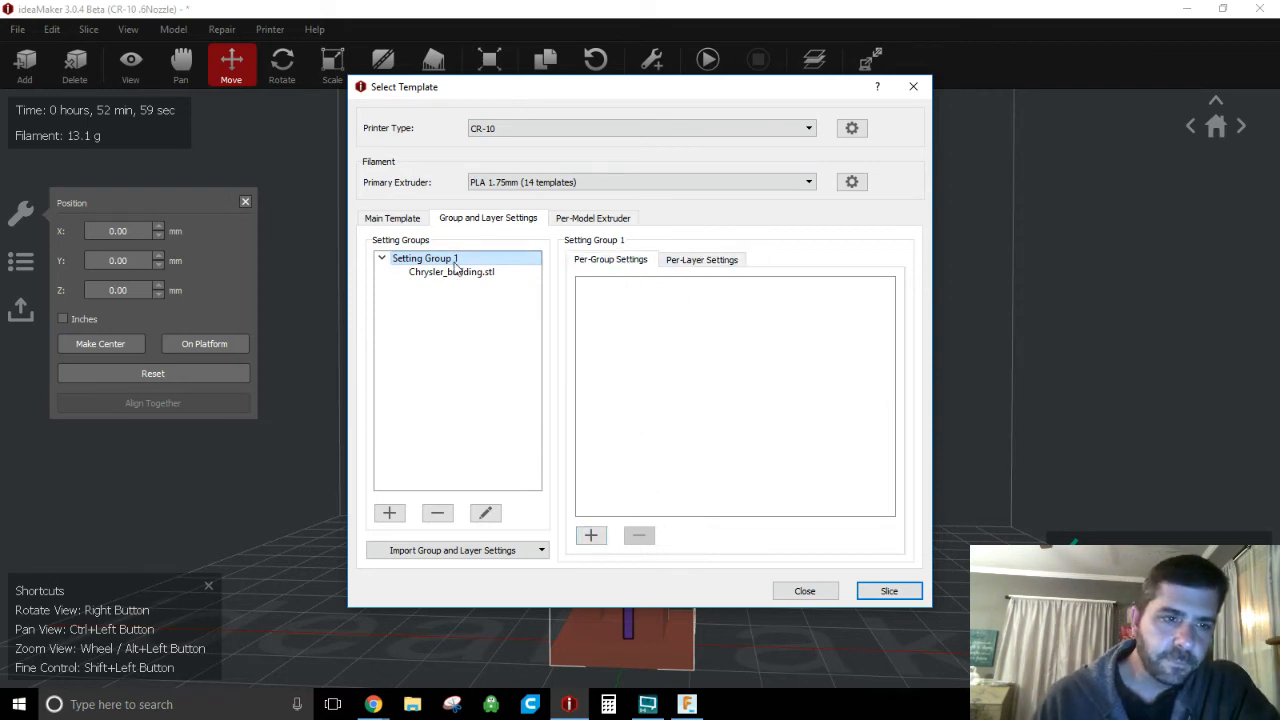
click(400, 214)
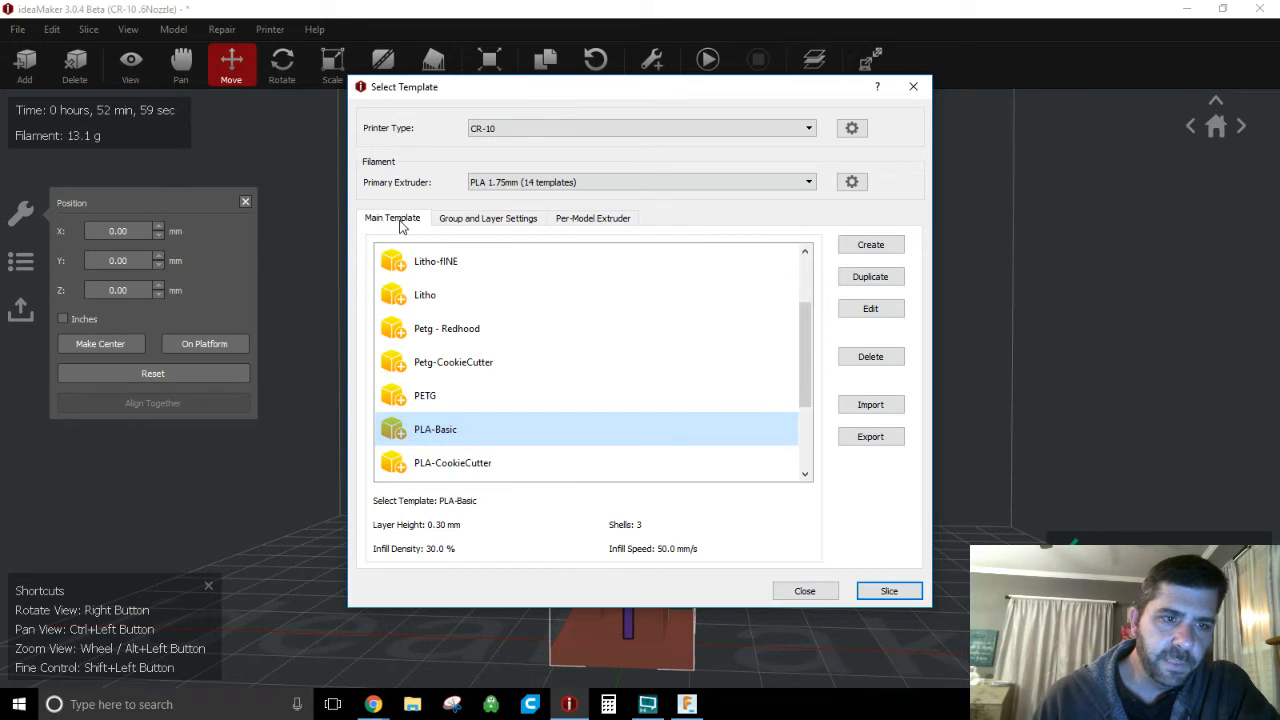
click(501, 220)
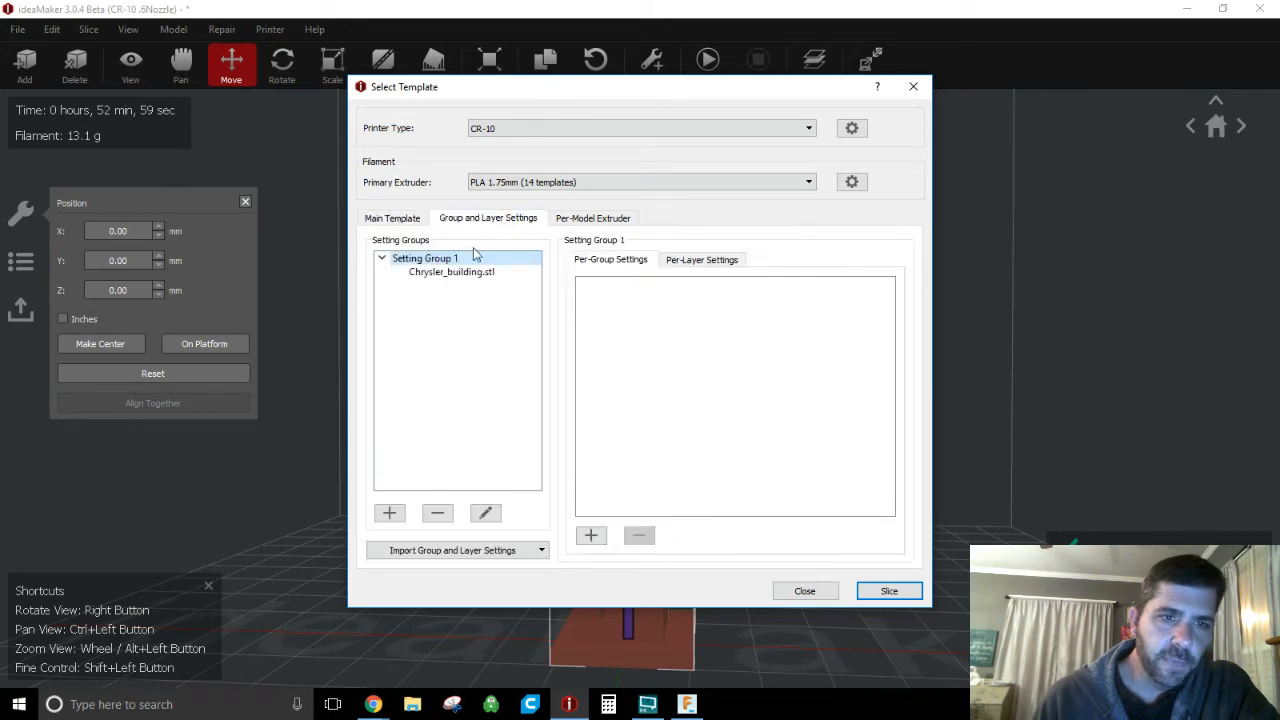
click(602, 226)
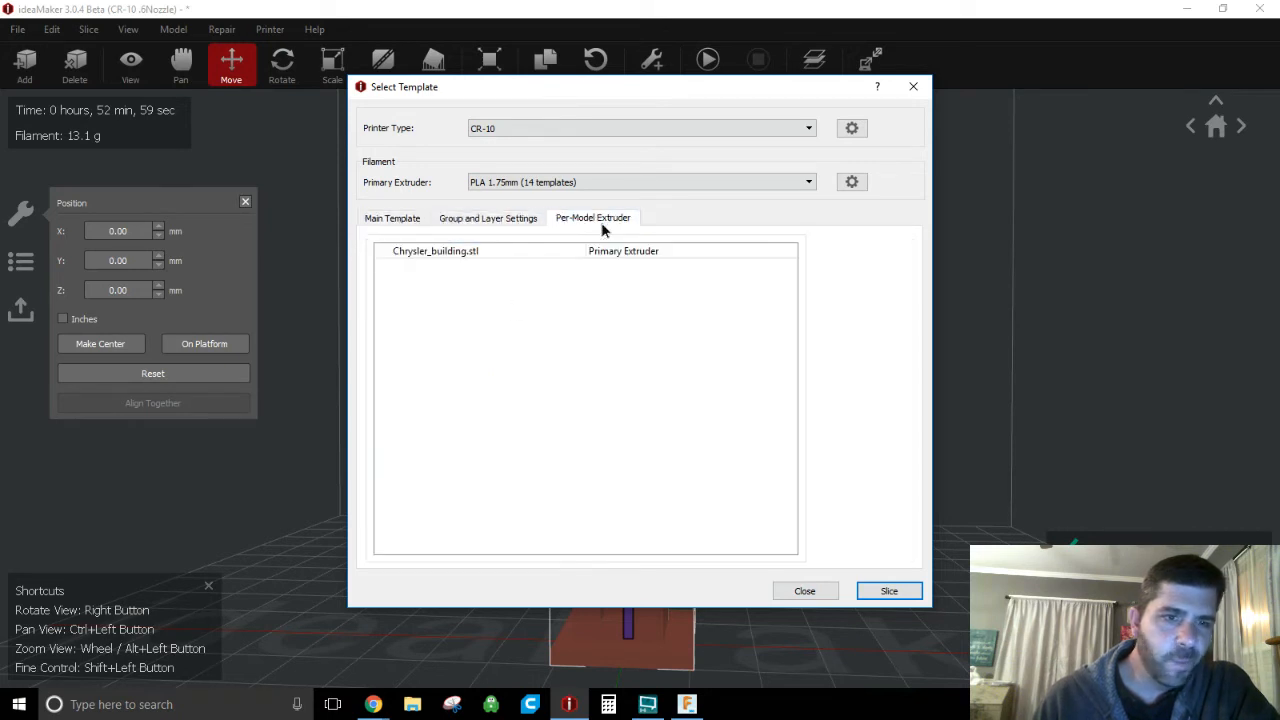
click(483, 220)
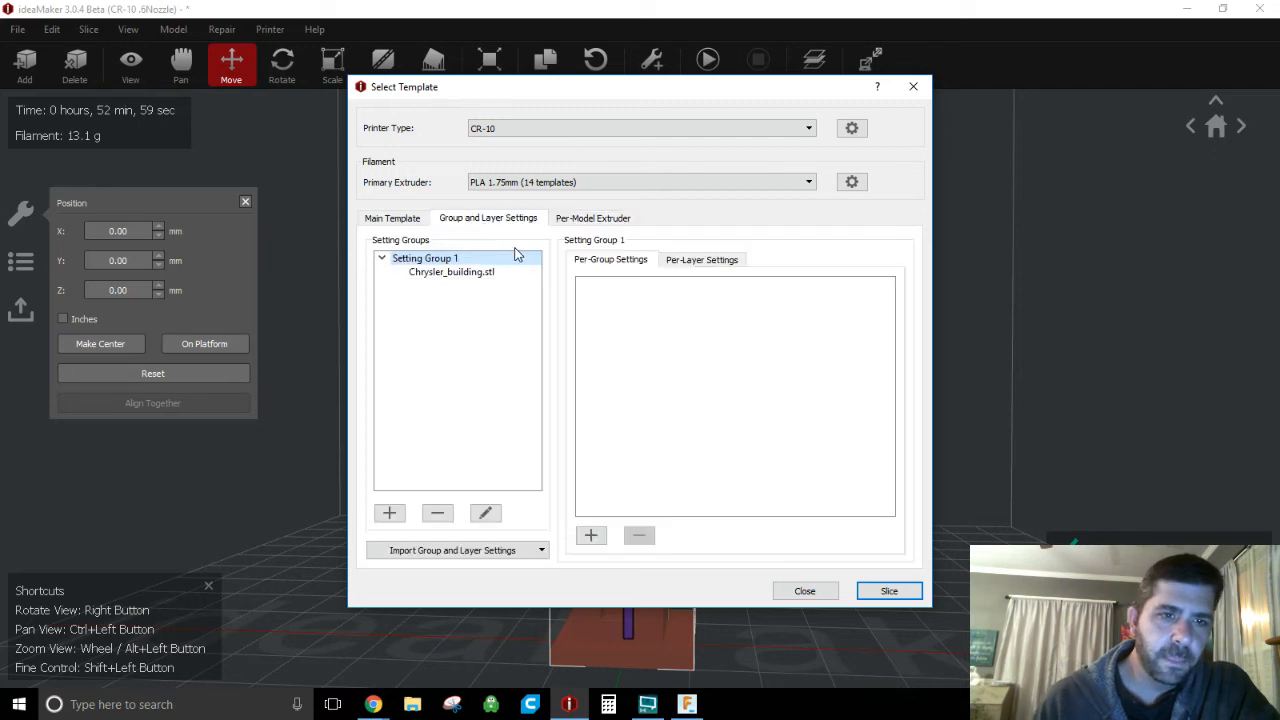
- Add a per-layer setting to Setting Group 1 with Start Z at 100 mm and End Z at 116 mm
click(706, 262)
click(590, 536)
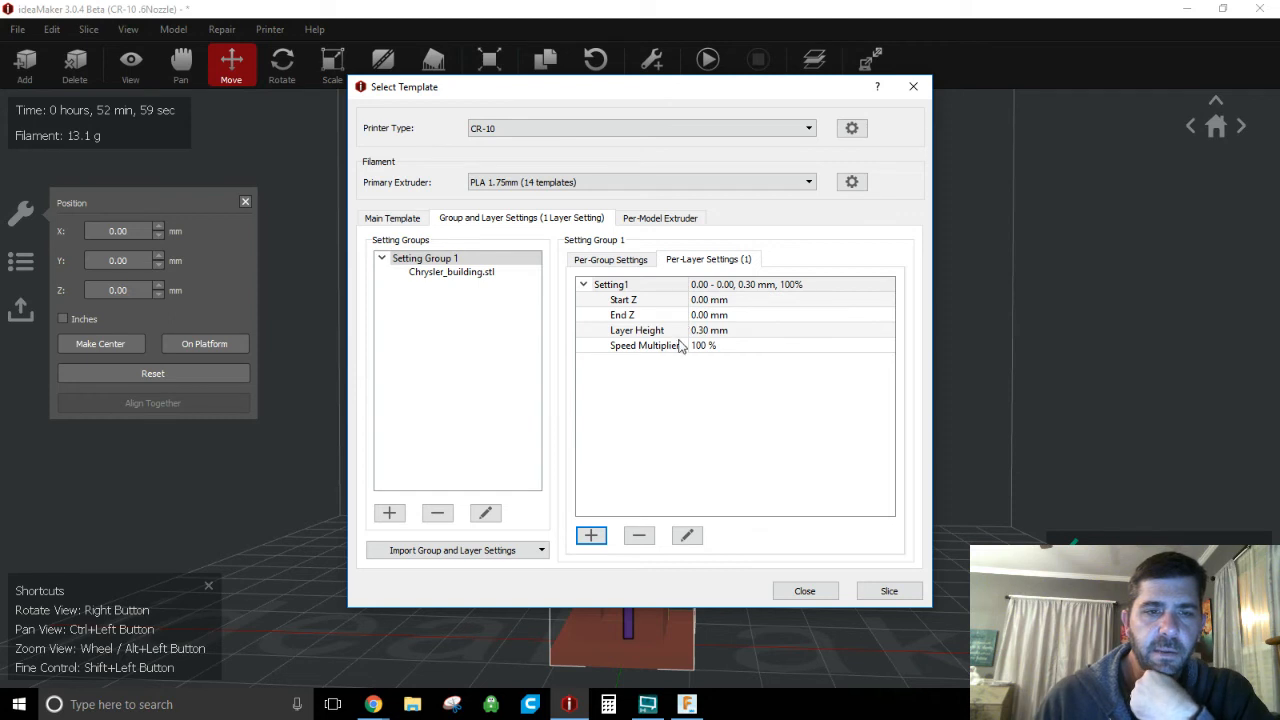
double_click(698, 302)
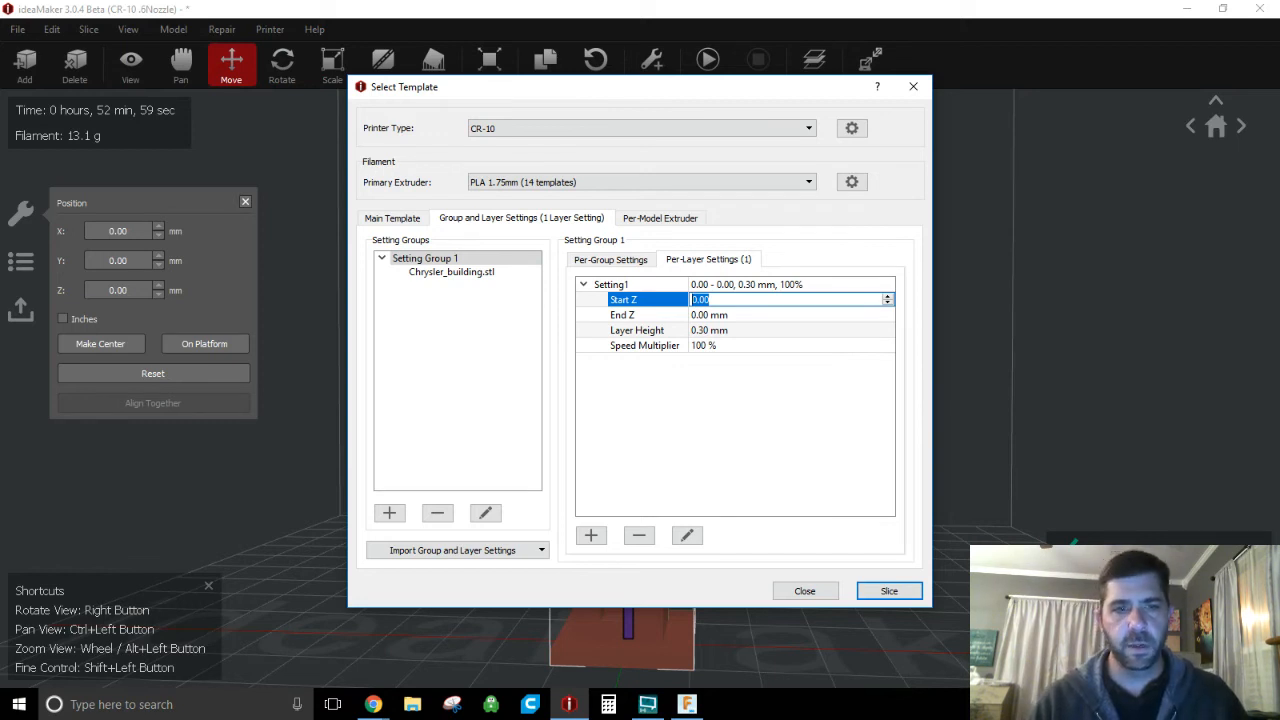
click(779, 368)
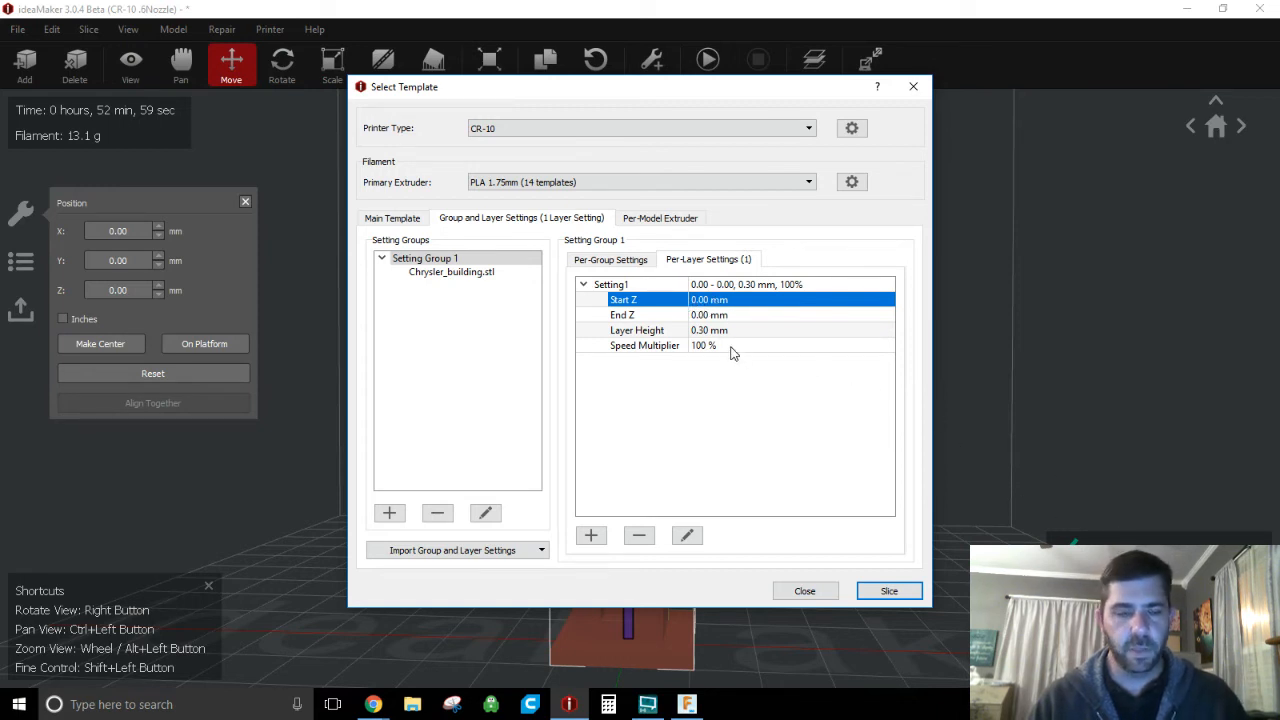
double_click(711, 301)
text(1)
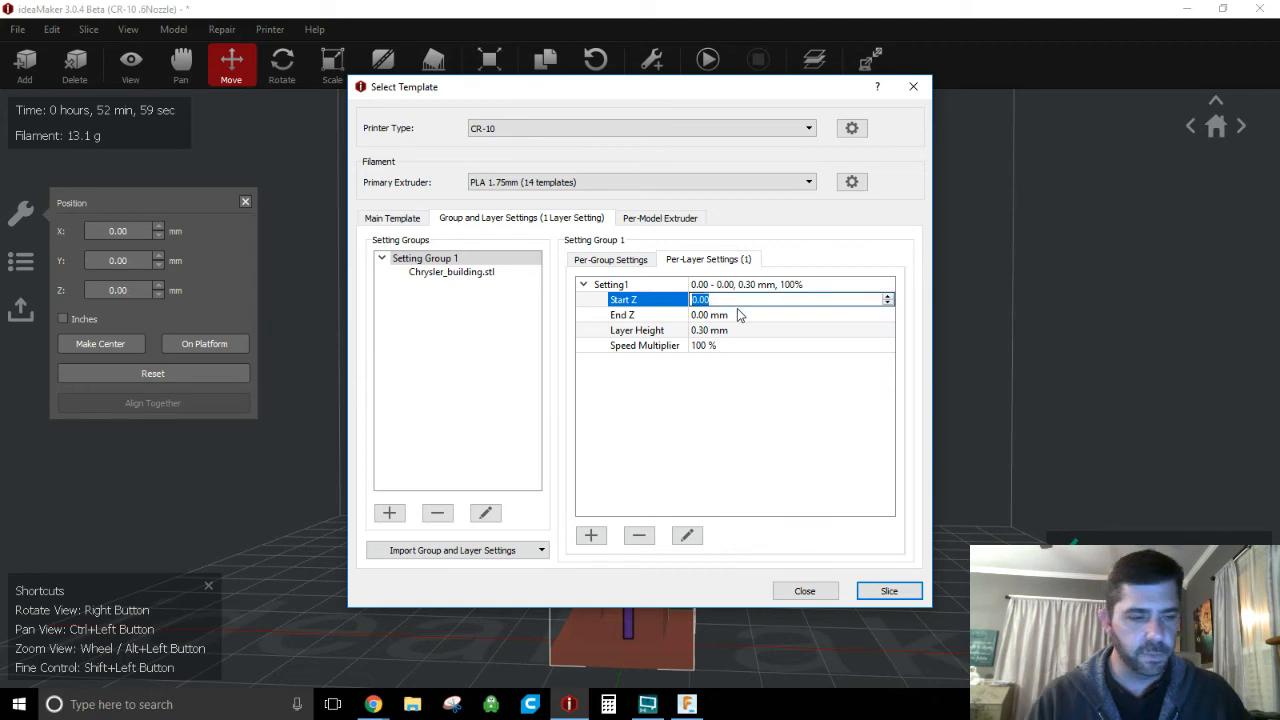
text(00)
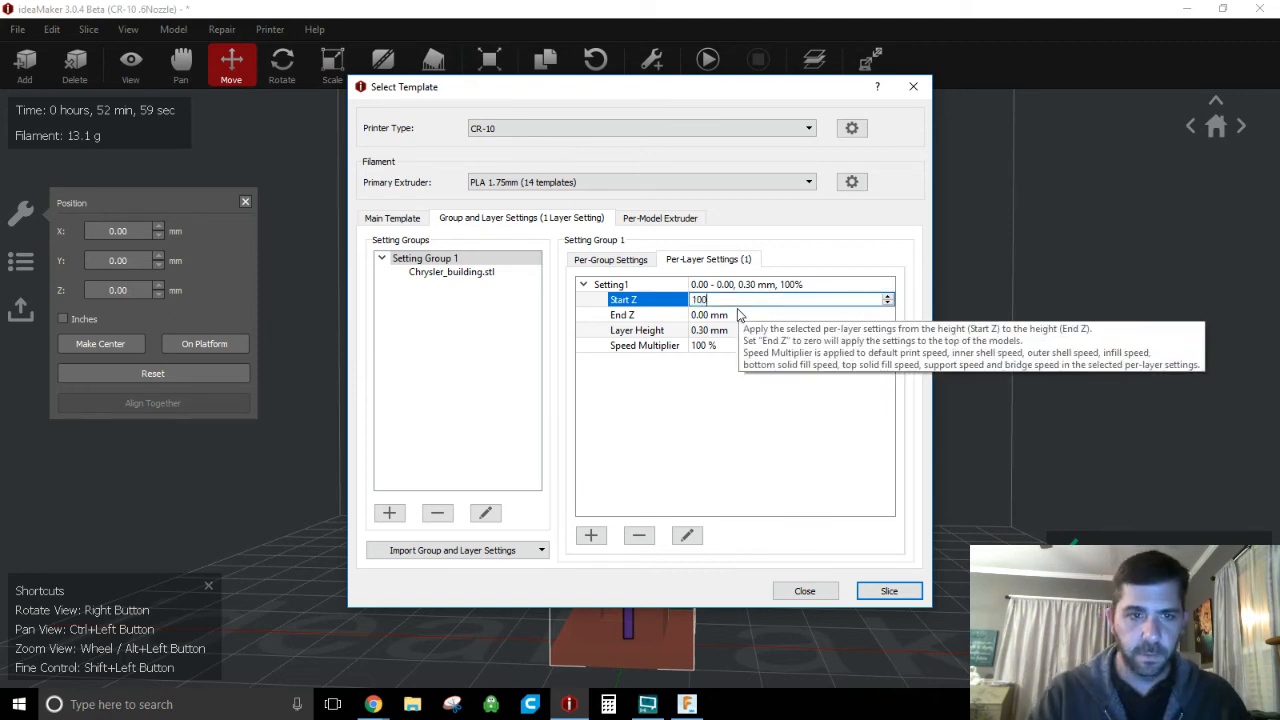
key(Return)
double_click(706, 314)
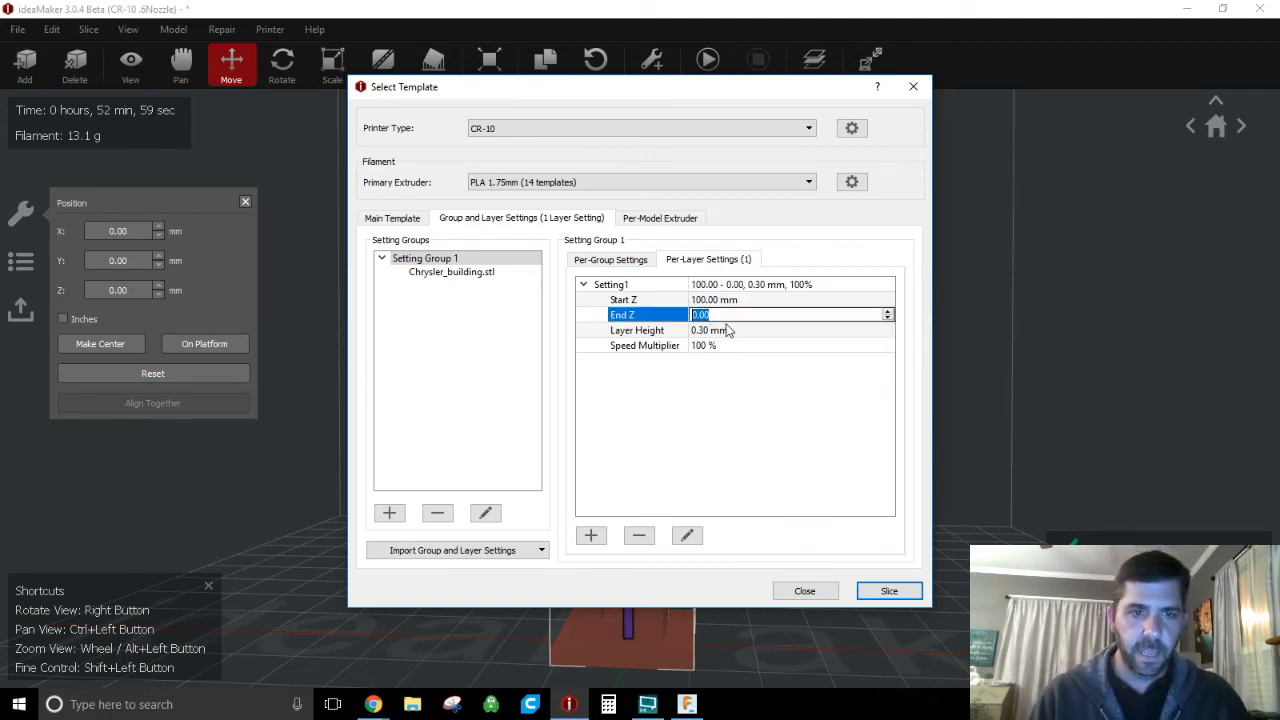
text(116)
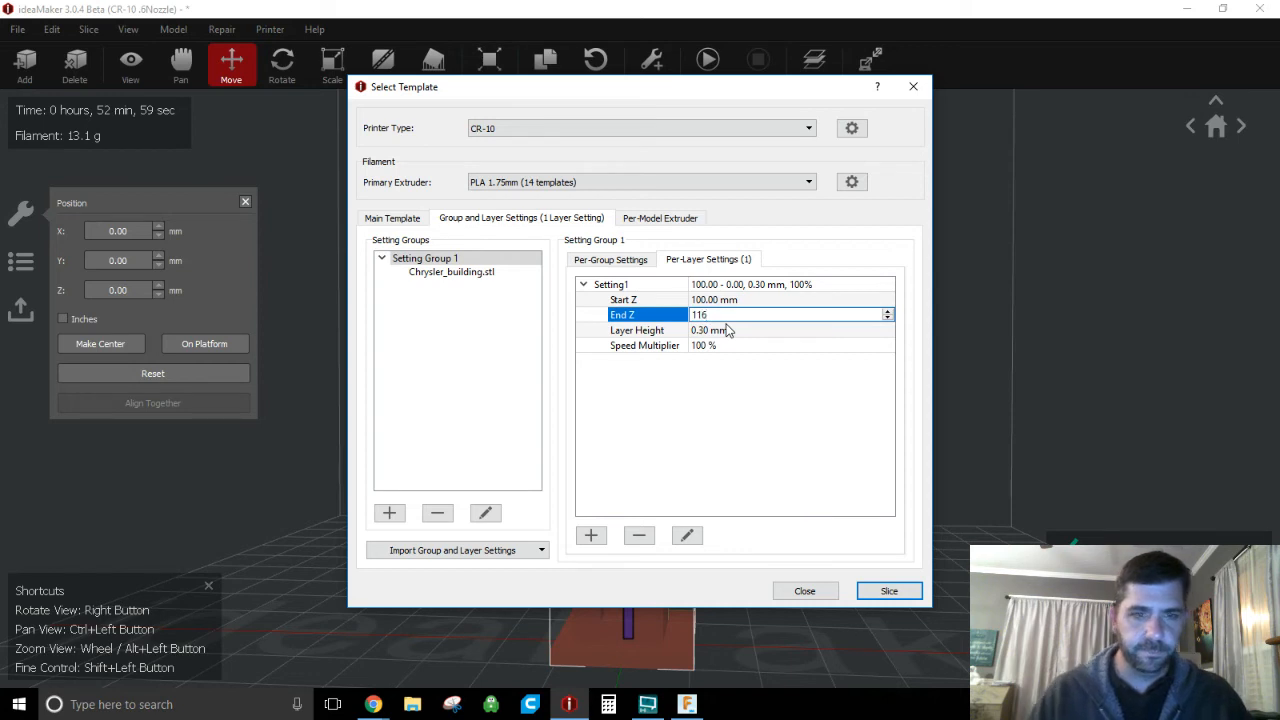
key(Return)
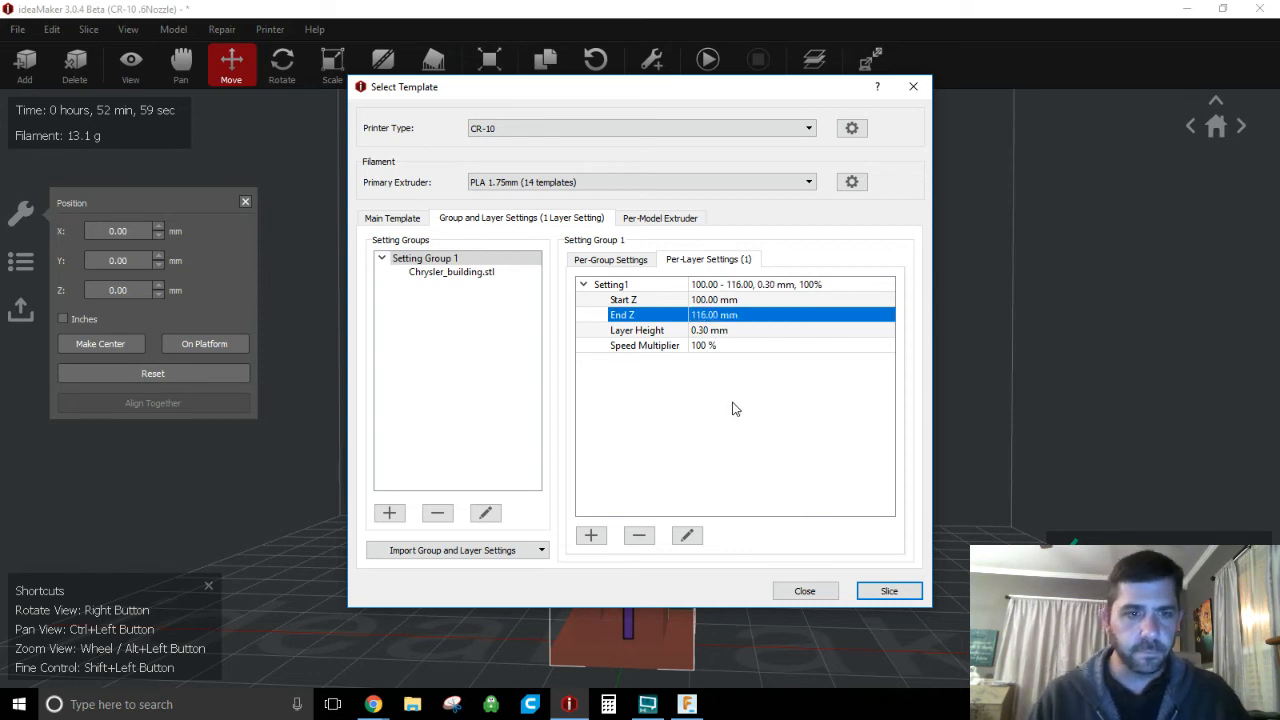
- Give the new per-layer setting a layer height of 0.1 mm and a speed multiplier of 50 %
double_click(700, 331)
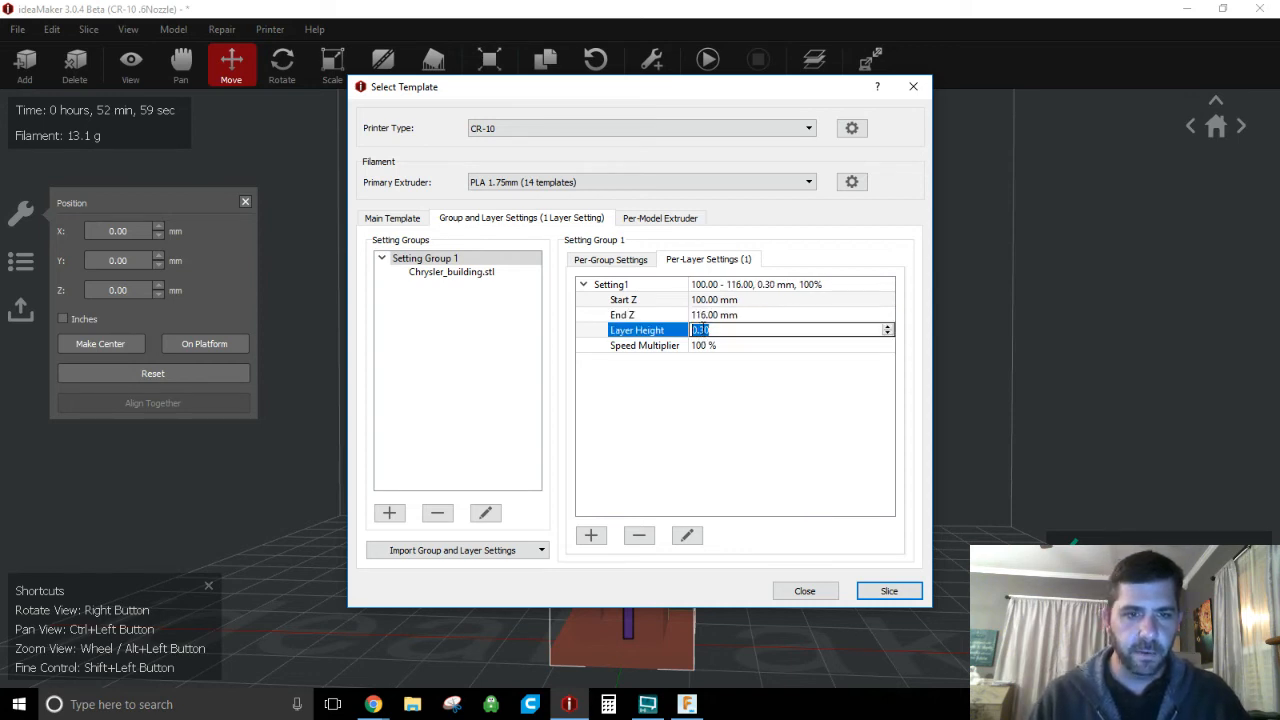
text(0.1)
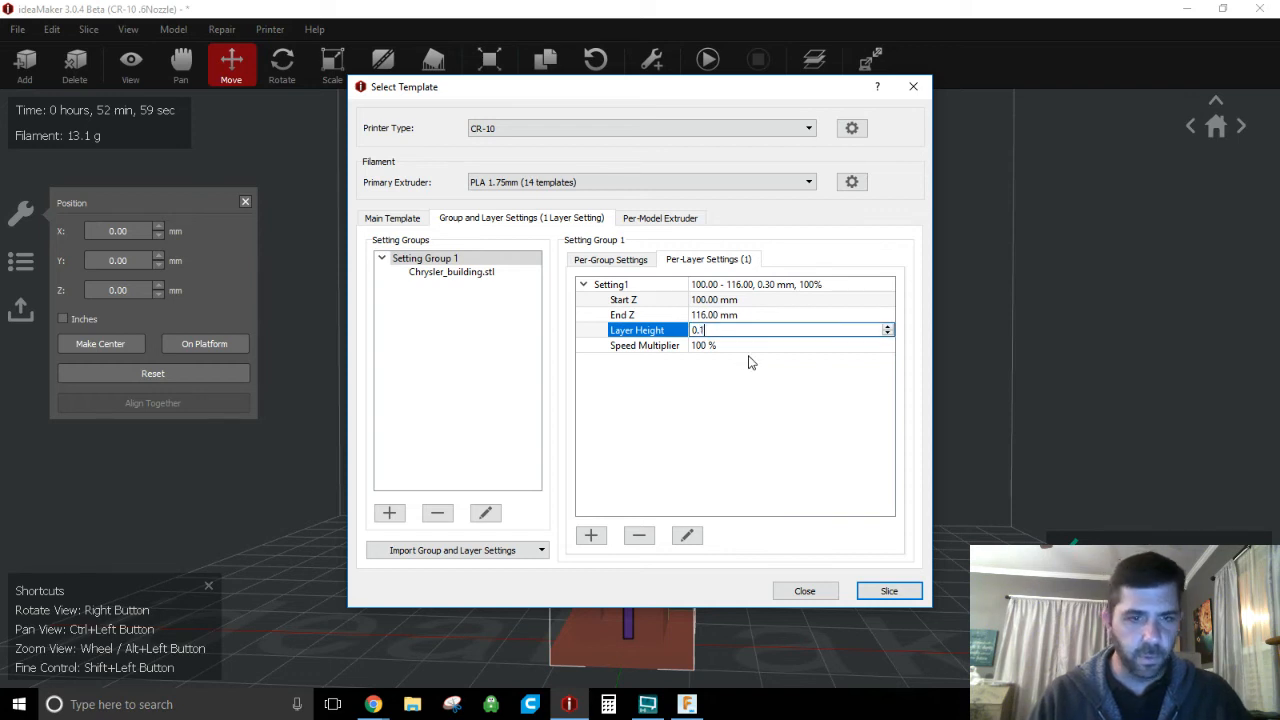
key(Return)
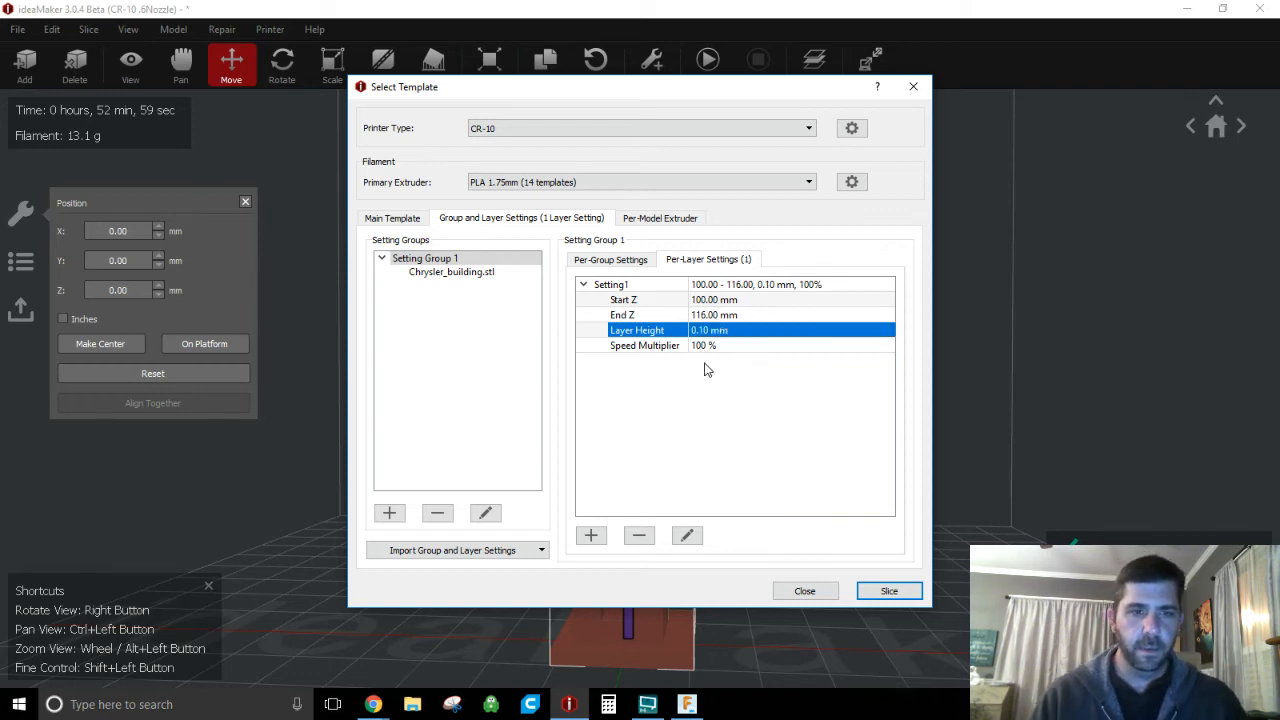
double_click(738, 347)
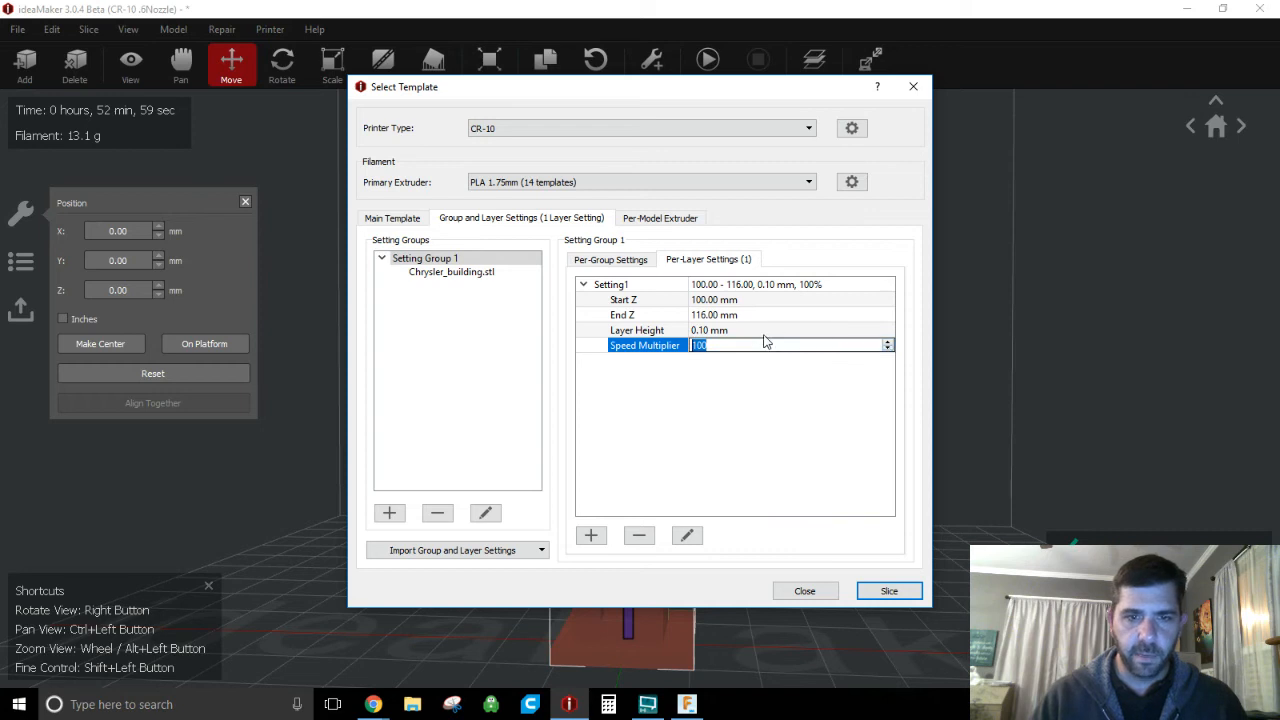
key(Return)
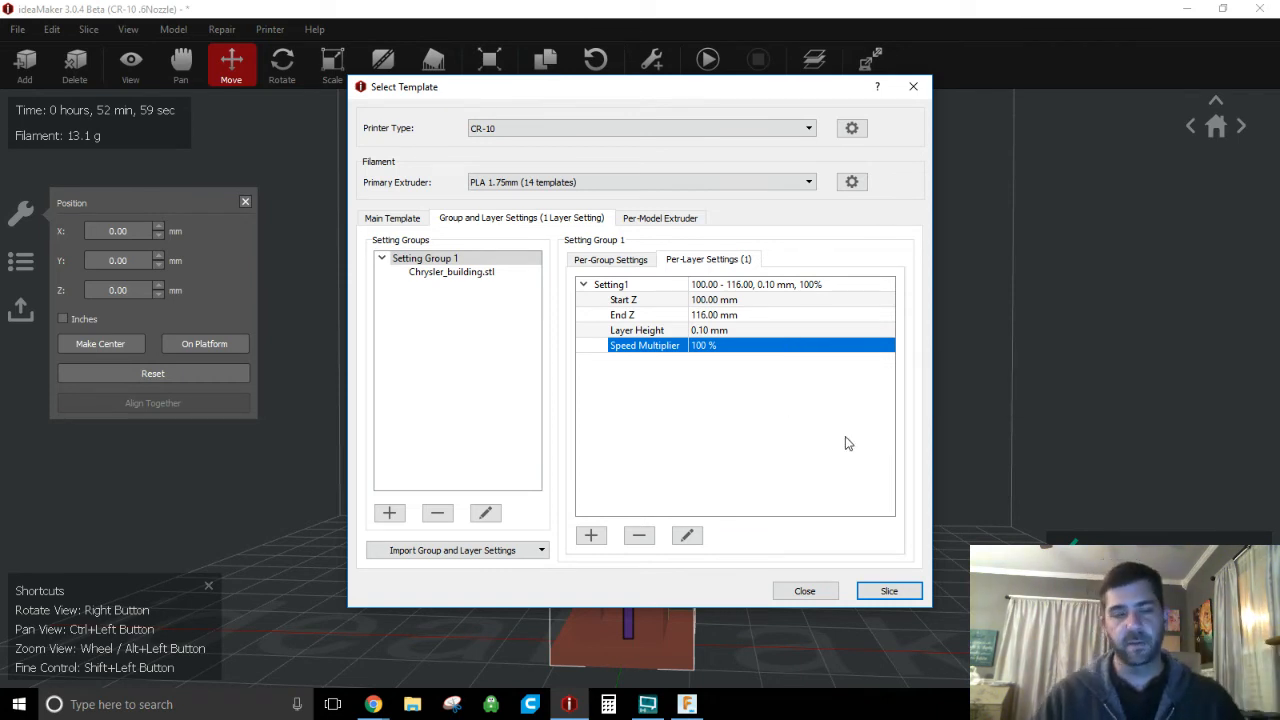
double_click(754, 346)
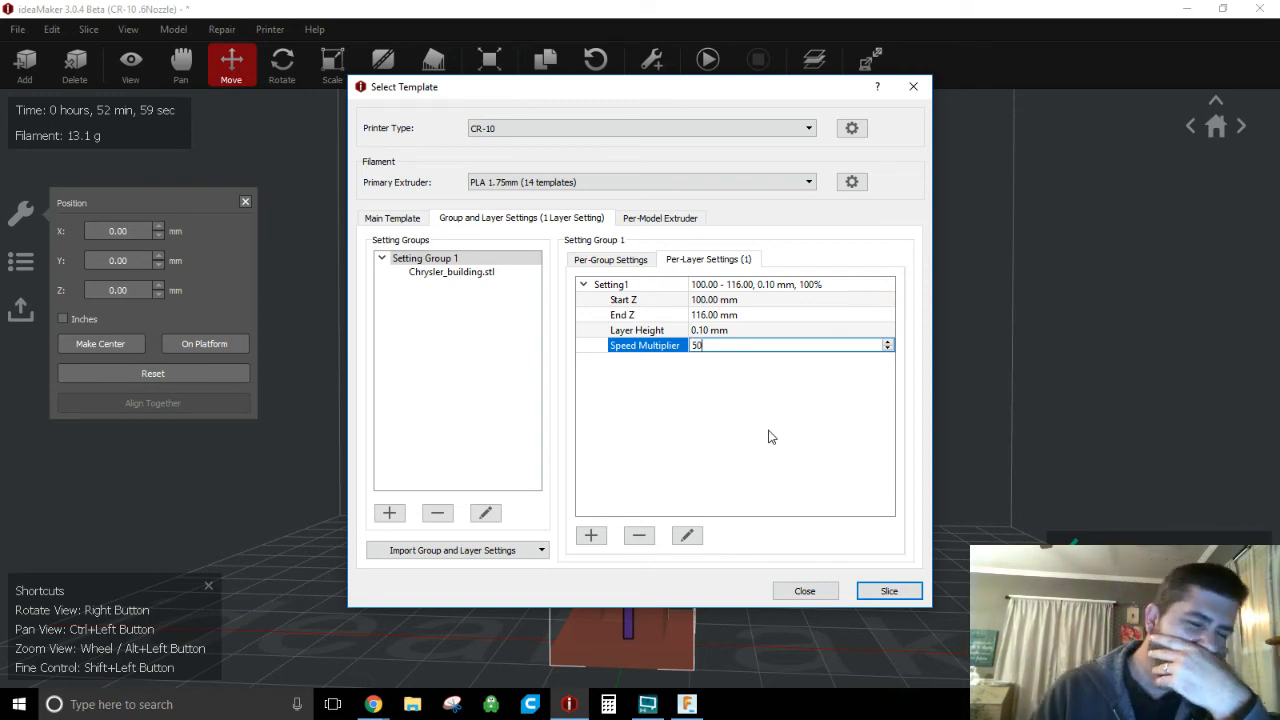
key(Return)
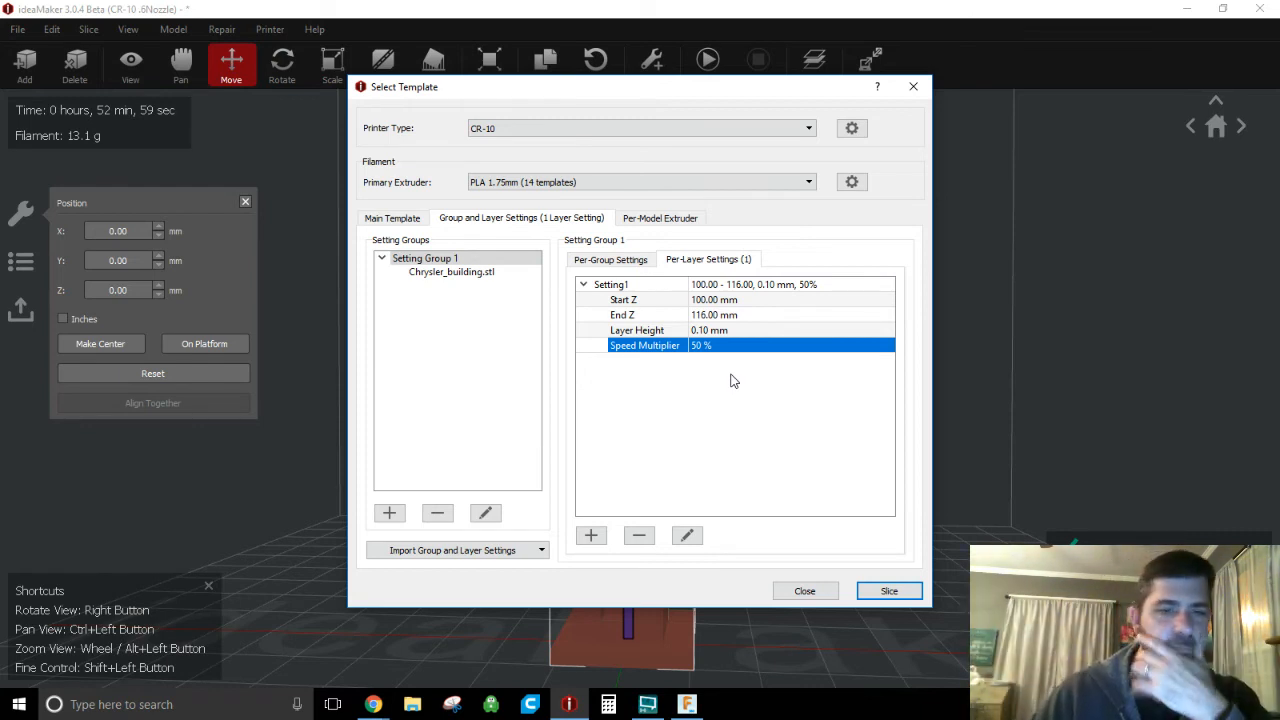
- Slice the Chrysler building with the per-layer setting and open its slice preview in a maximized window
click(889, 591)
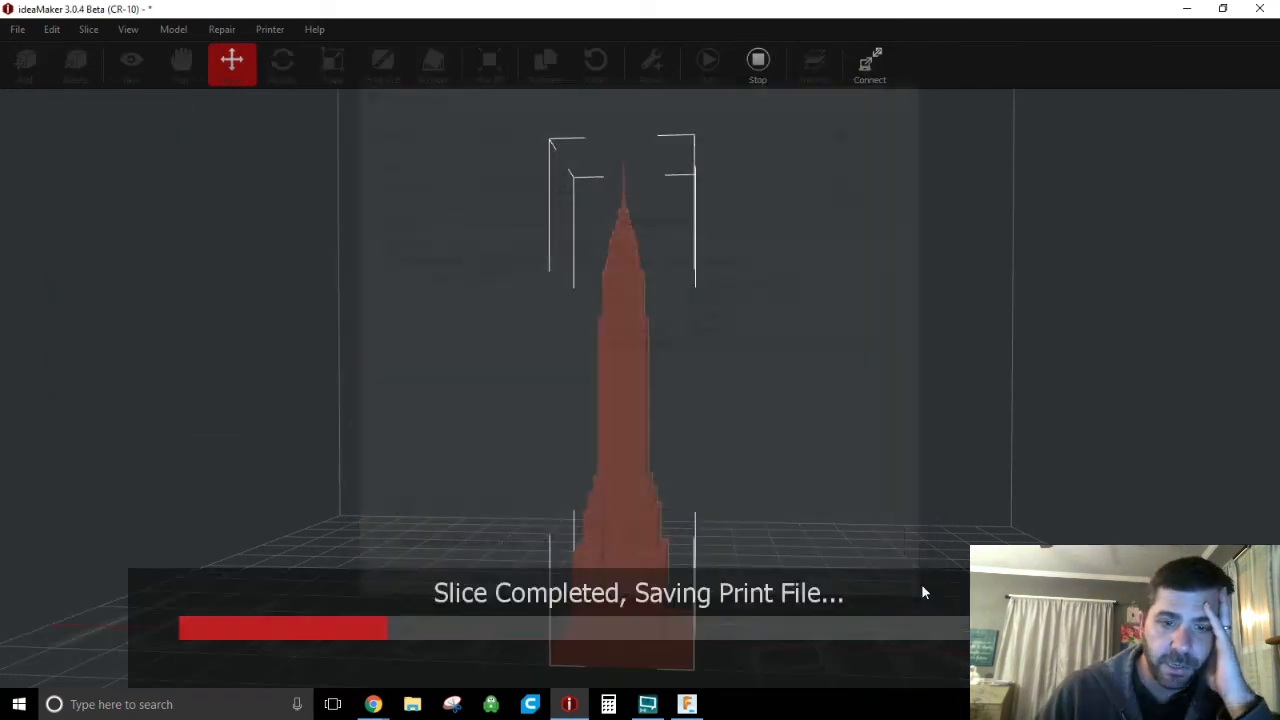
click(506, 435)
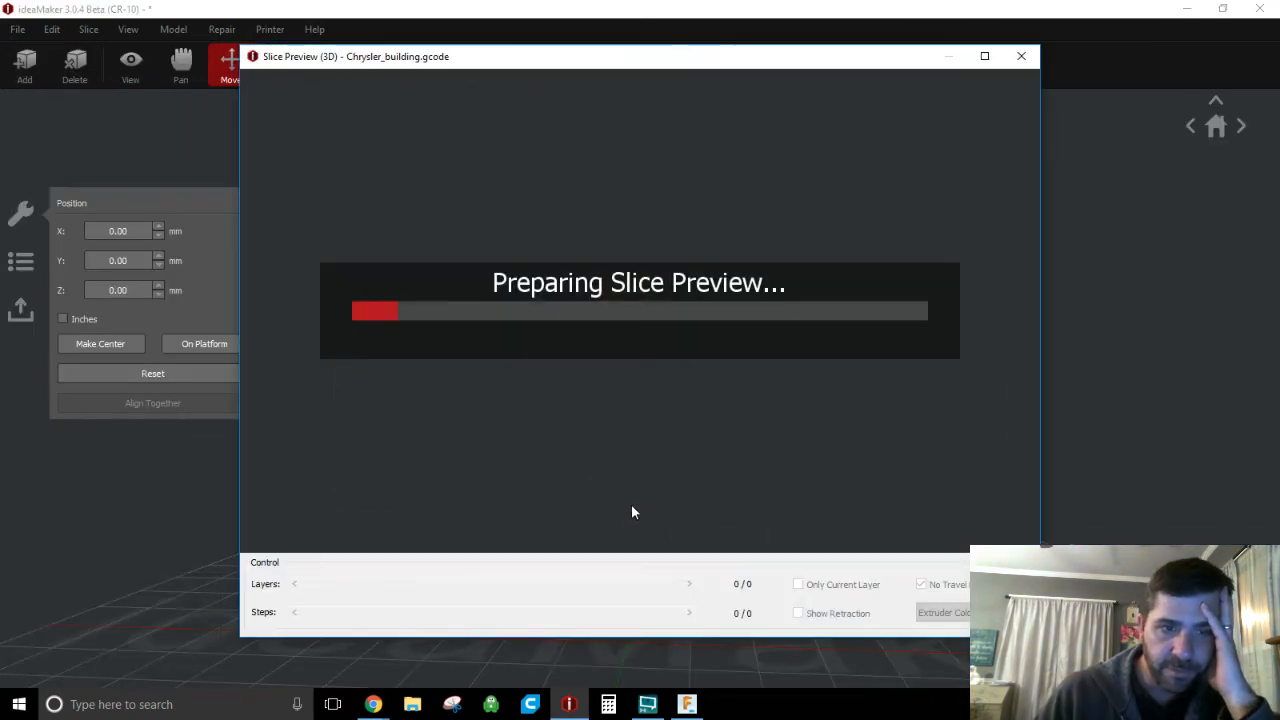
double_click(748, 61)
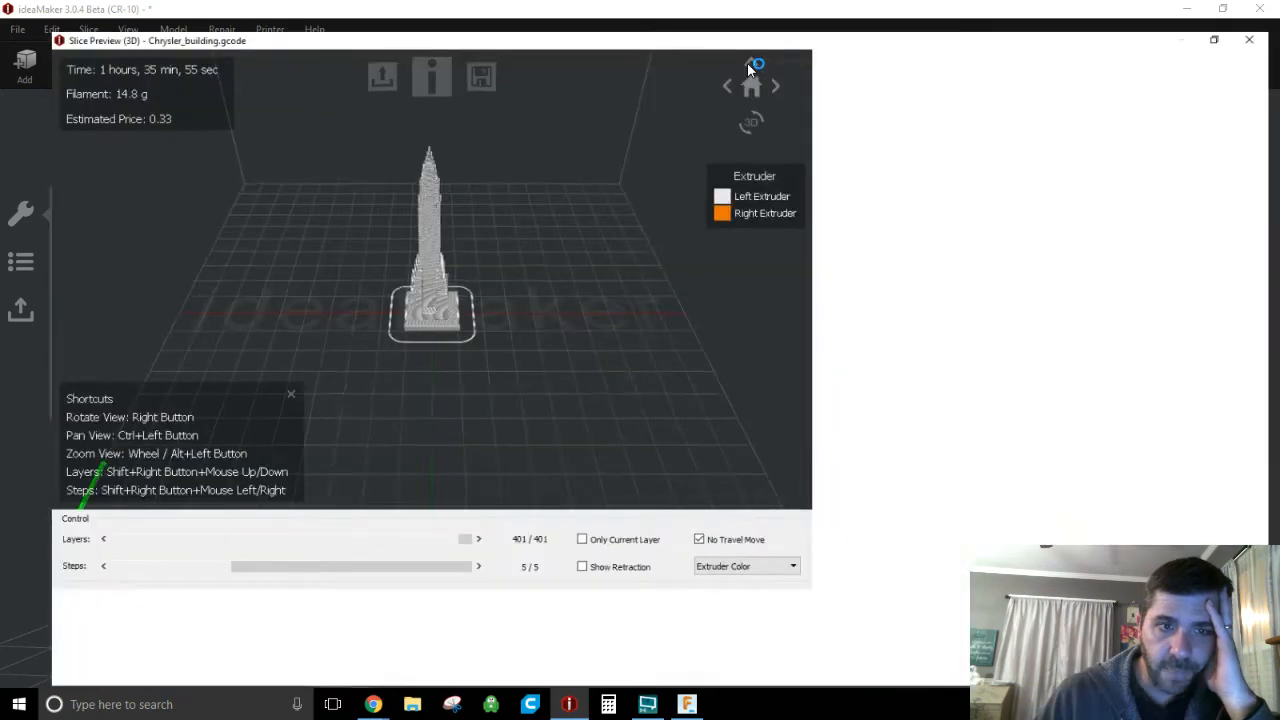
- Examine the layer thickness around the Chrysler building's spire in the slice preview, and close the preview and the print estimate
scroll(629, 331, up, 7)
scroll(632, 326, up, 3)
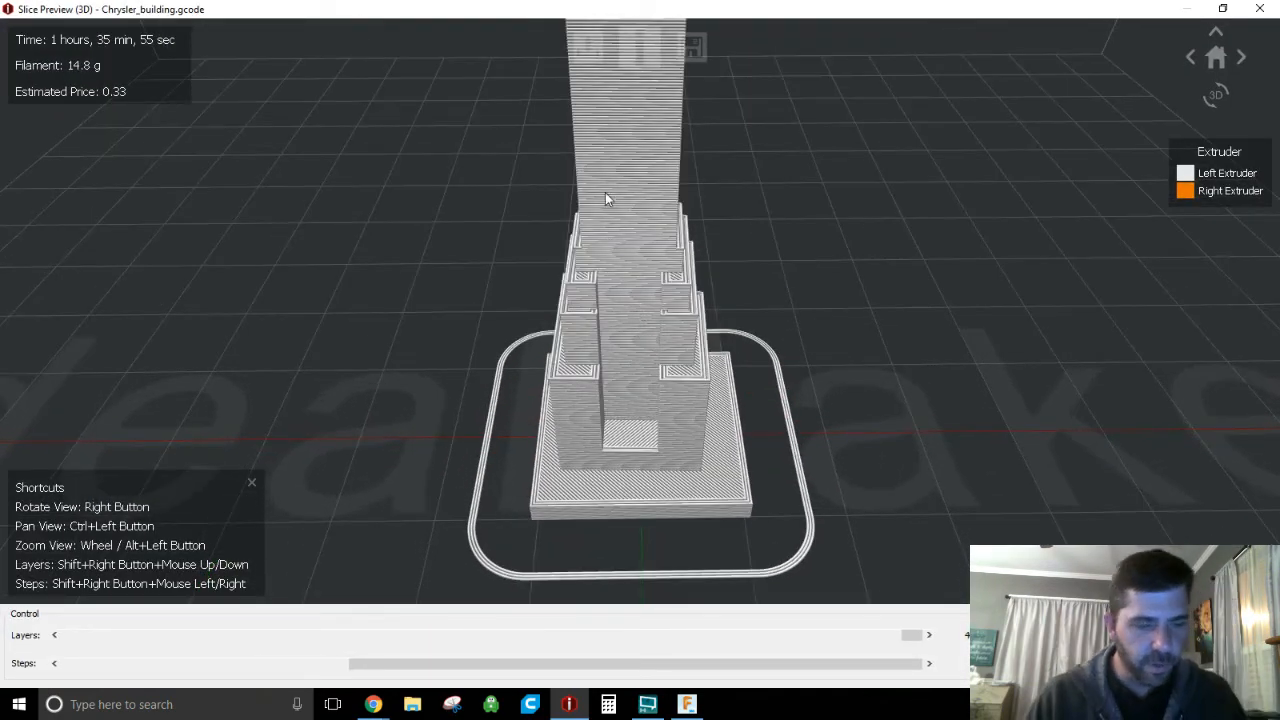
right_drag(605, 192, 685, 292)
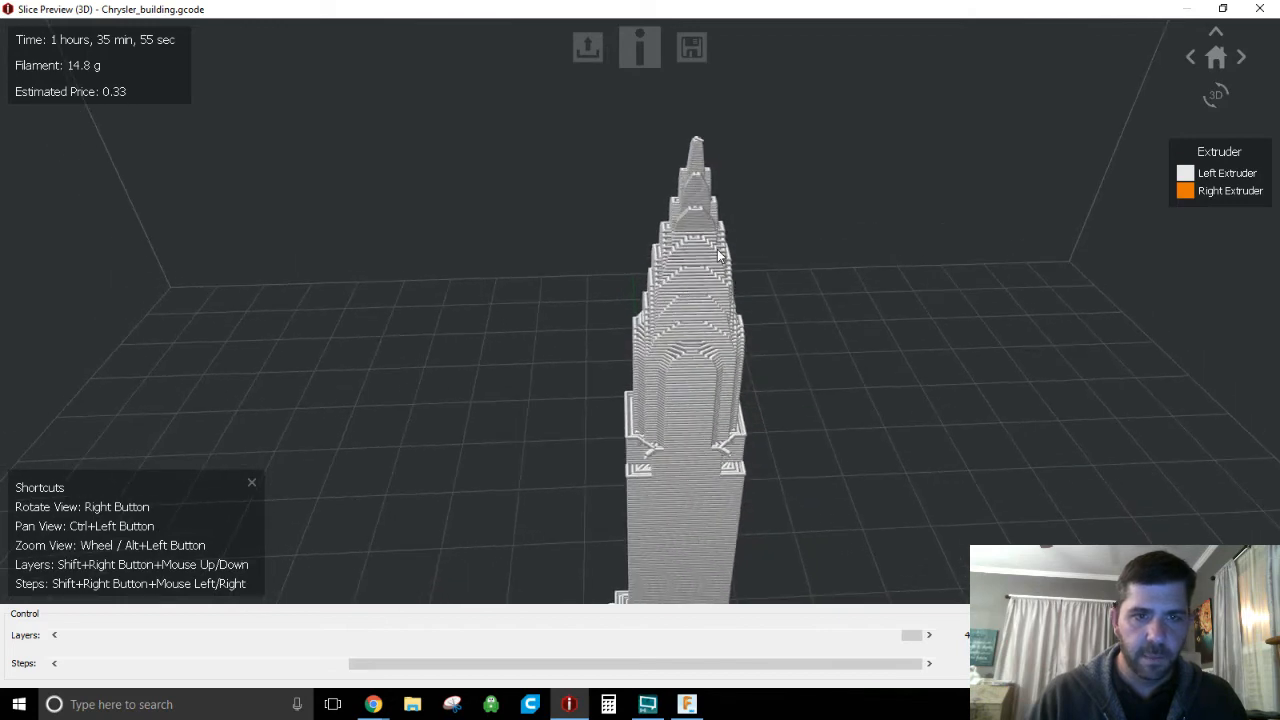
scroll(718, 256, up, 3)
scroll(718, 256, down, 2)
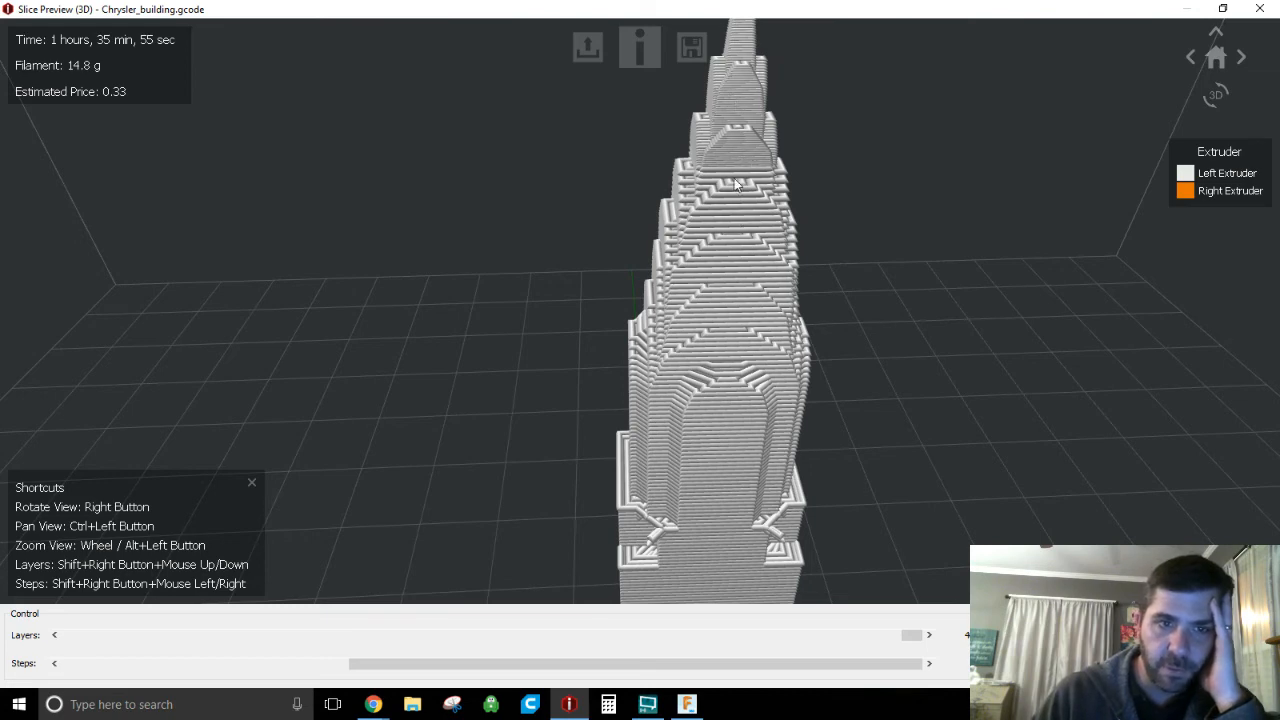
right_drag(748, 231, 740, 268)
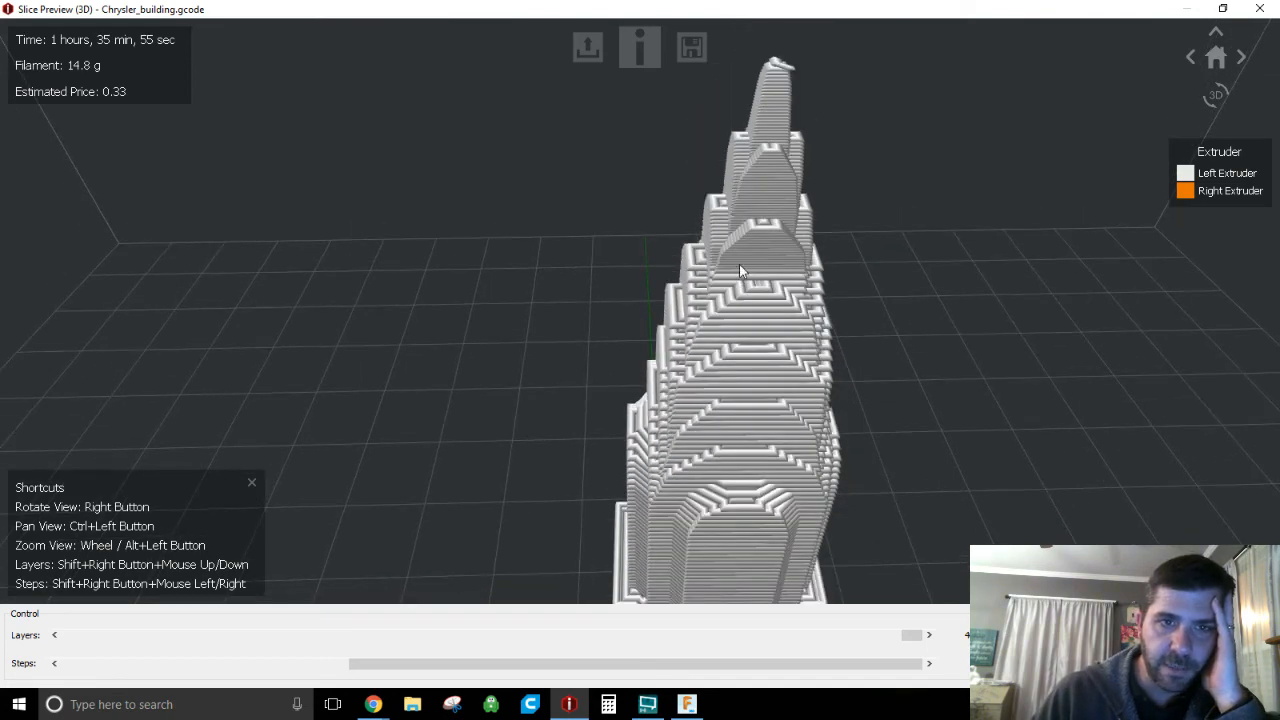
right_drag(745, 180, 764, 208)
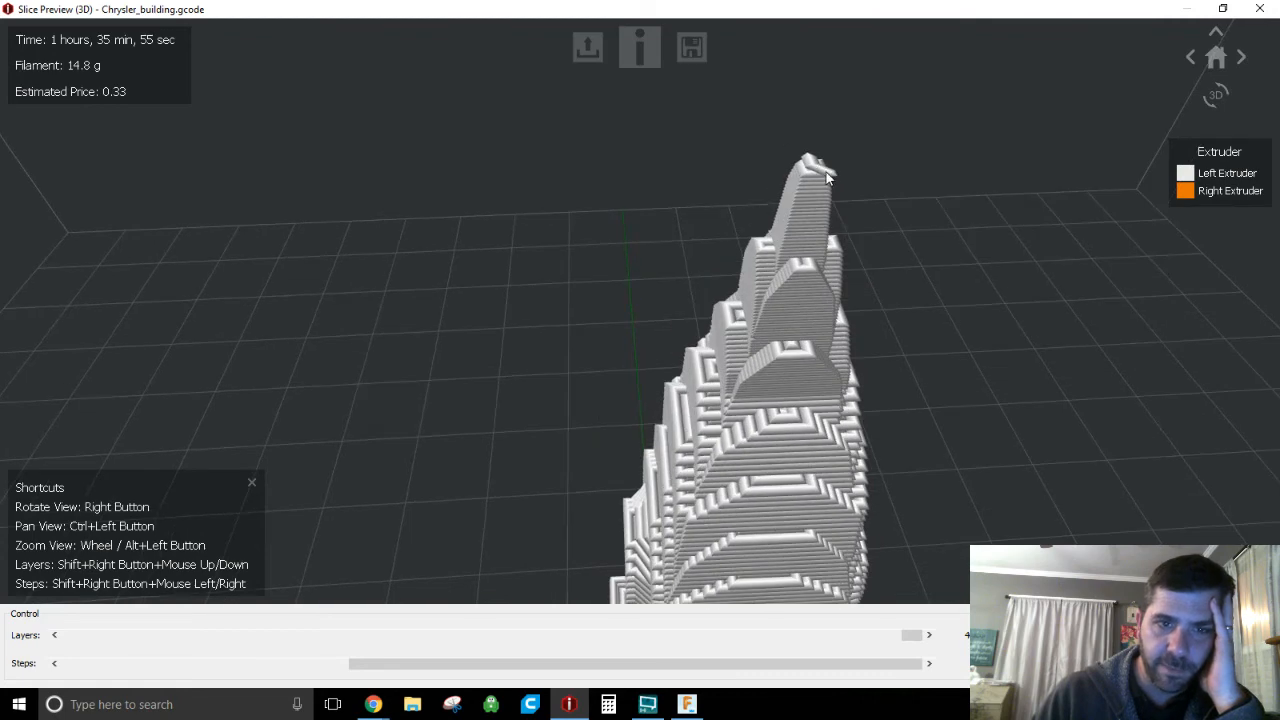
right_drag(824, 174, 772, 302)
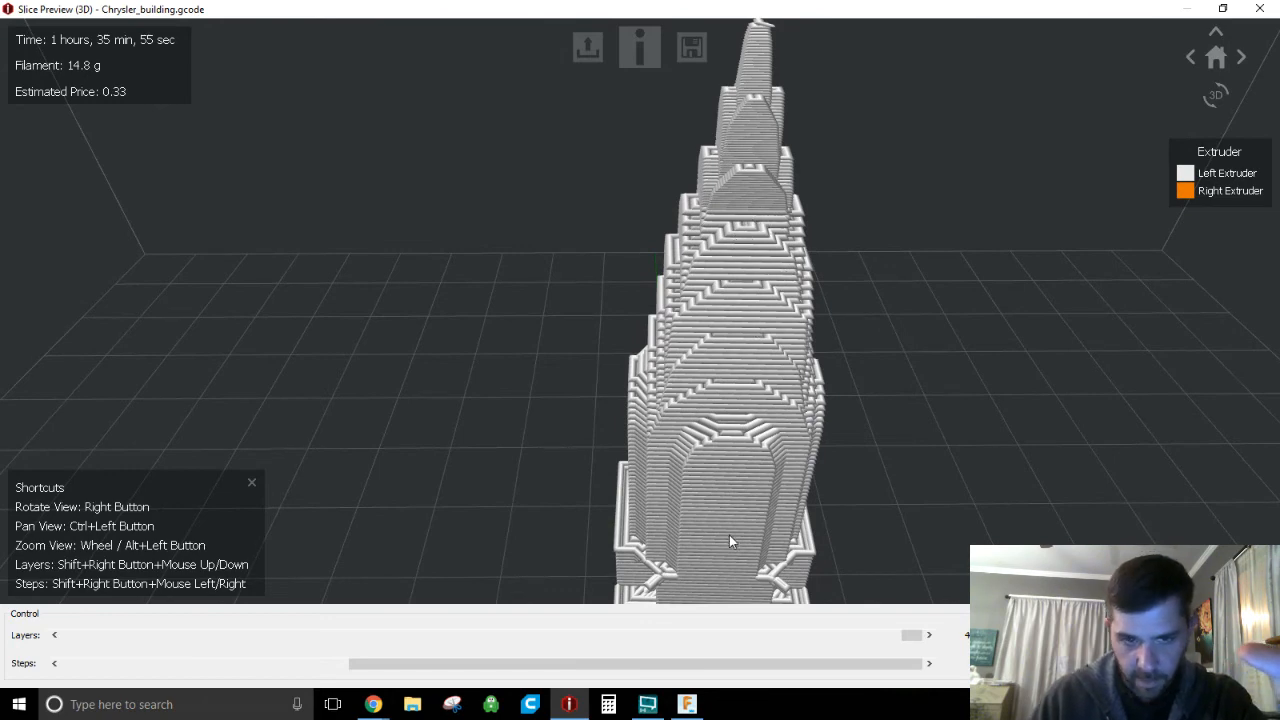
click(1259, 8)
click(793, 241)
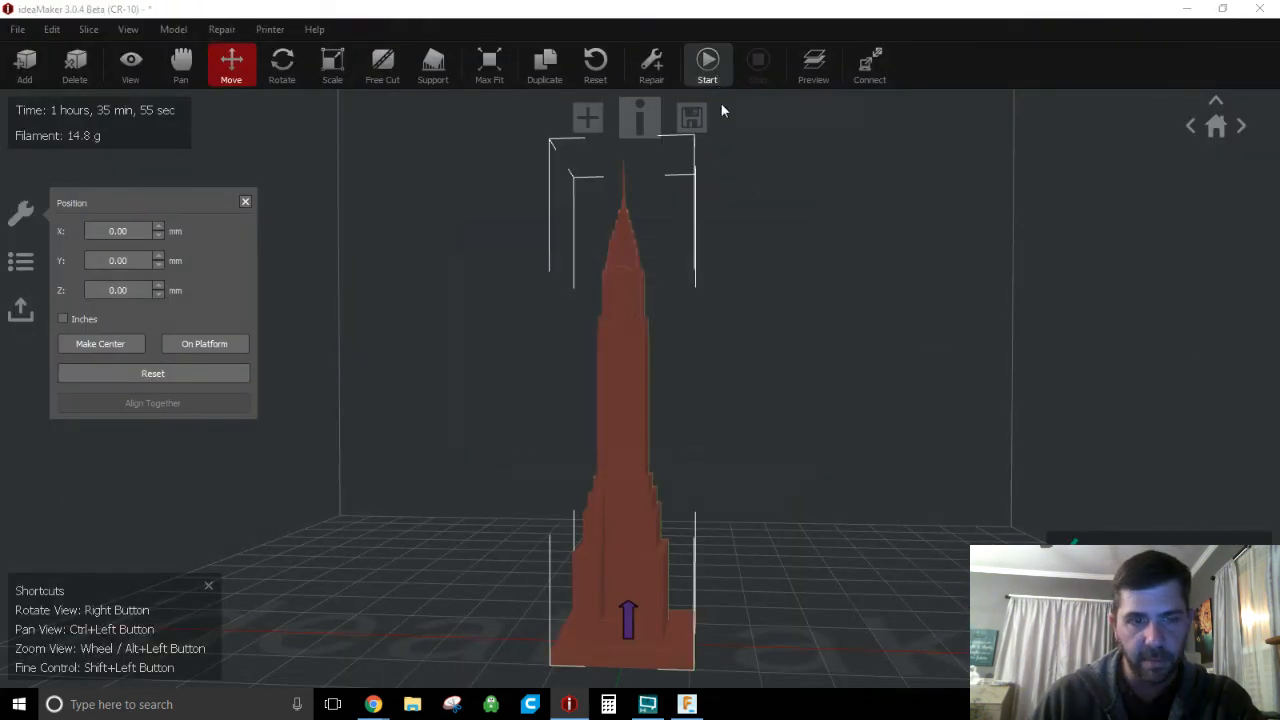
- Set the Start Z of Setting Group 1's per-layer setting to 80 mm
click(710, 68)
click(560, 218)
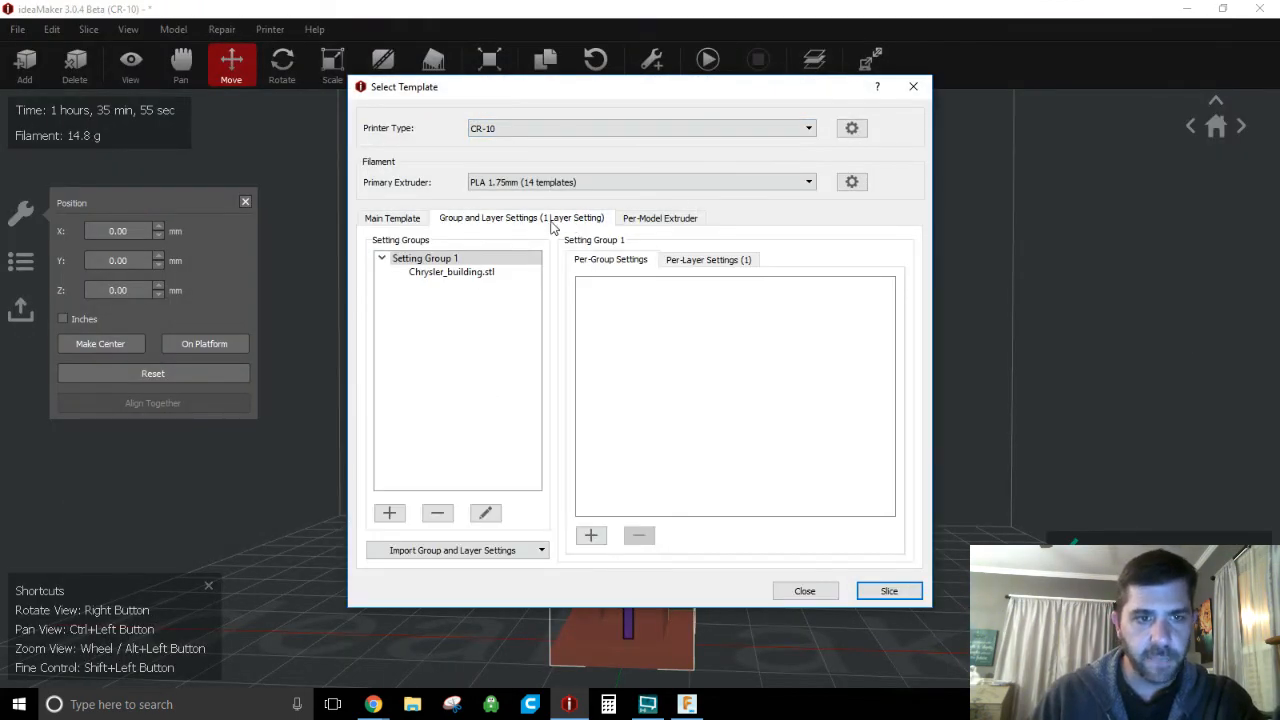
click(722, 260)
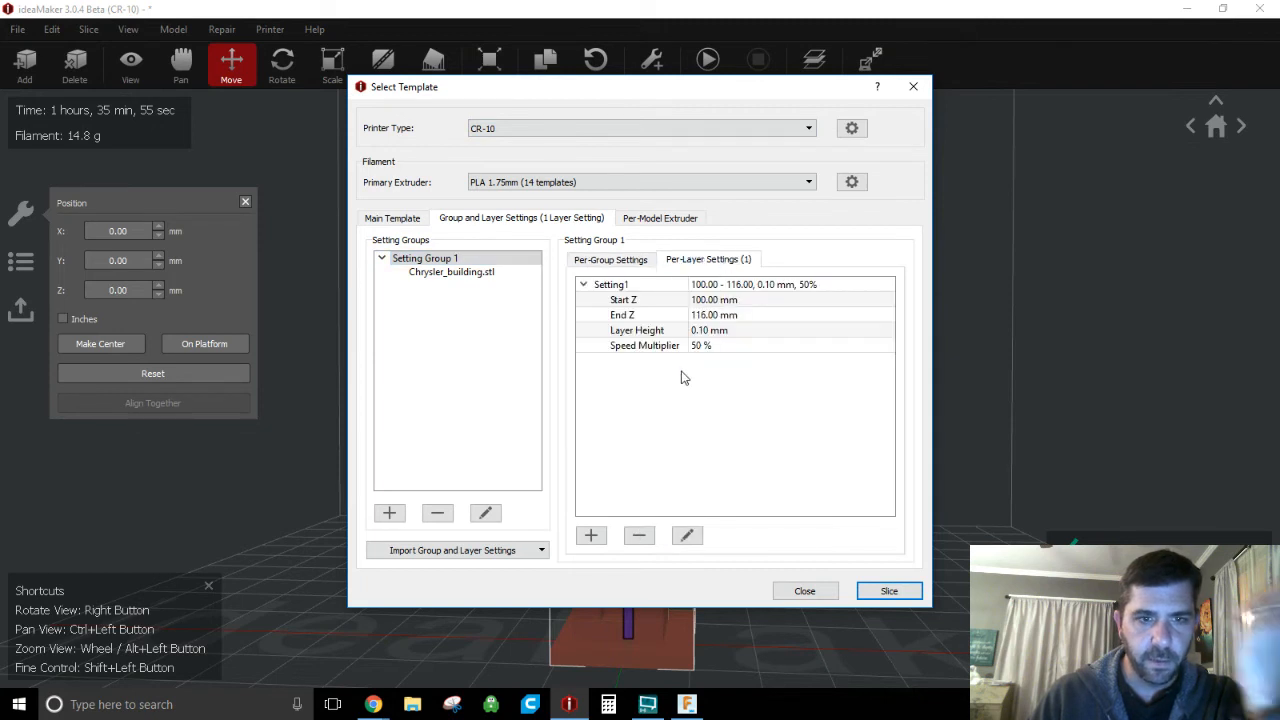
double_click(700, 300)
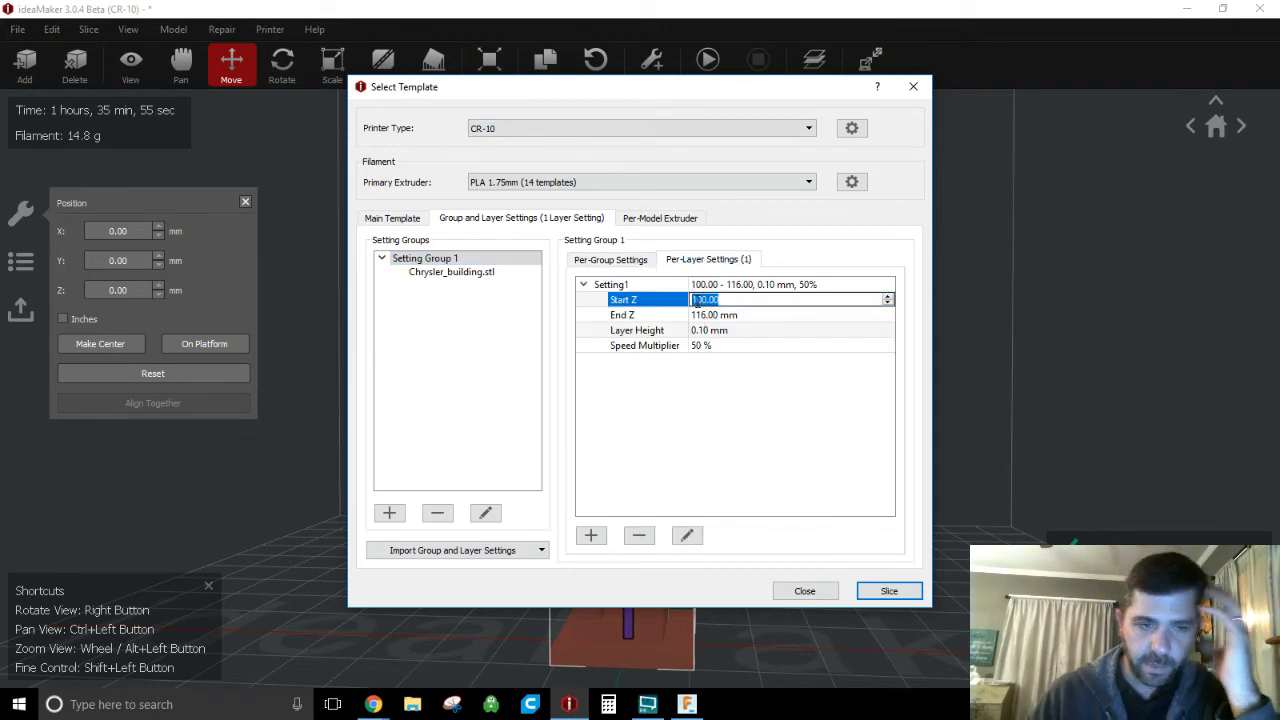
text(80)
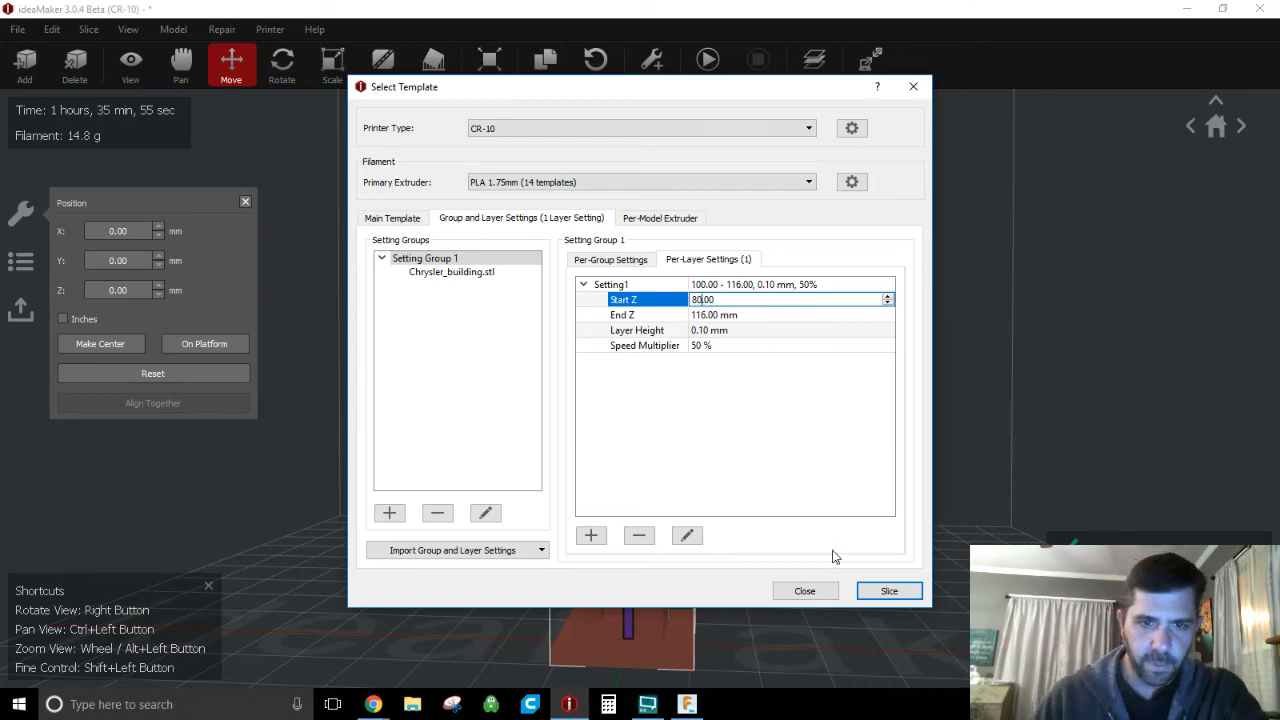
- Slice the Chrysler building again and open its slice preview in a maximized window
click(889, 591)
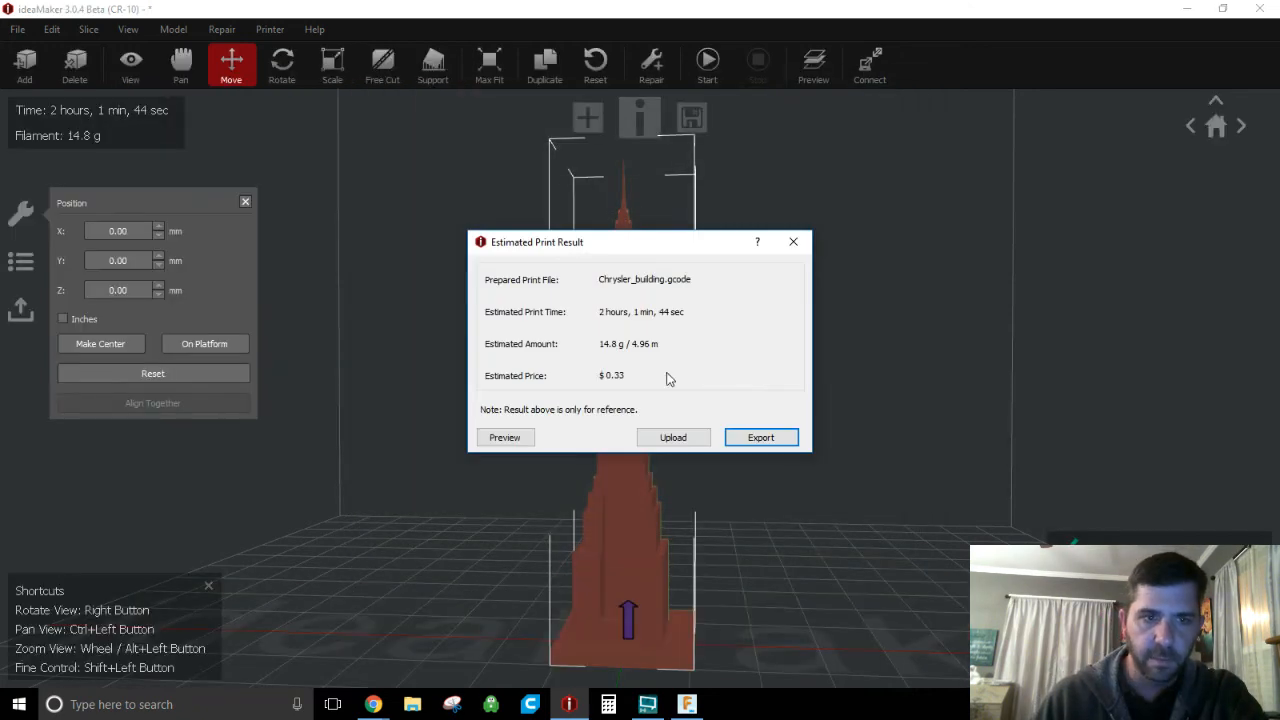
click(503, 437)
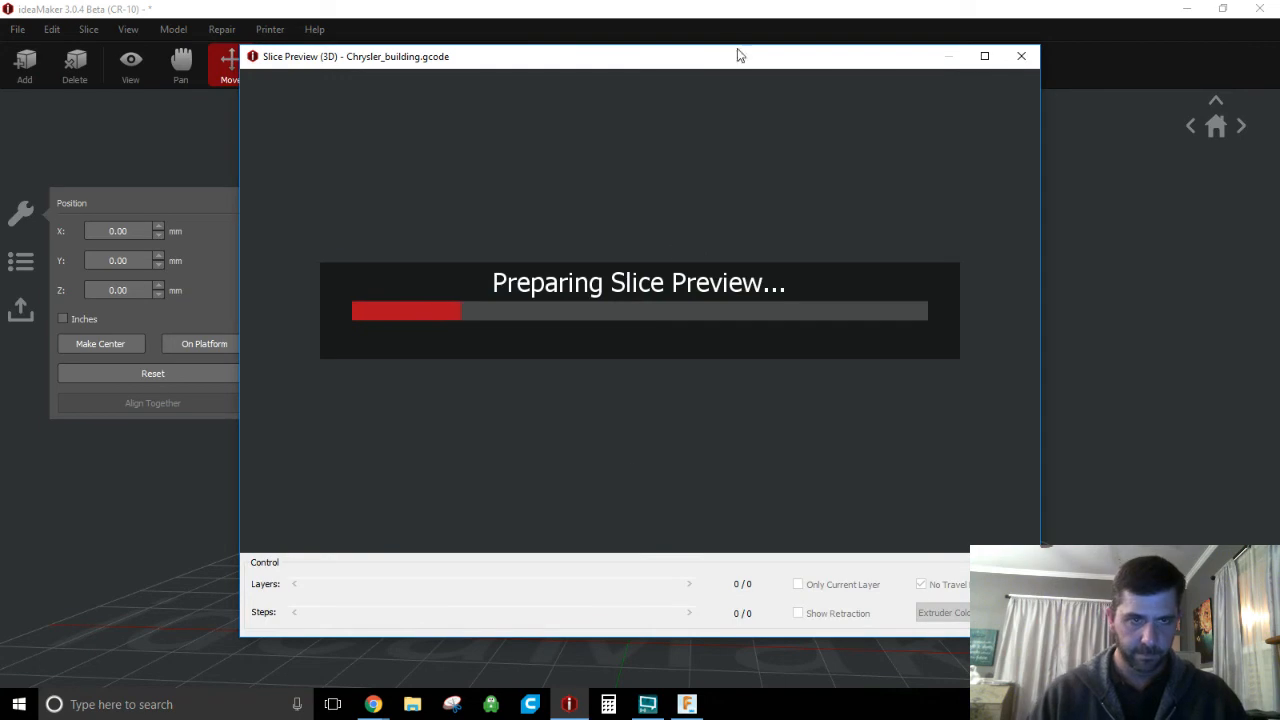
double_click(757, 65)
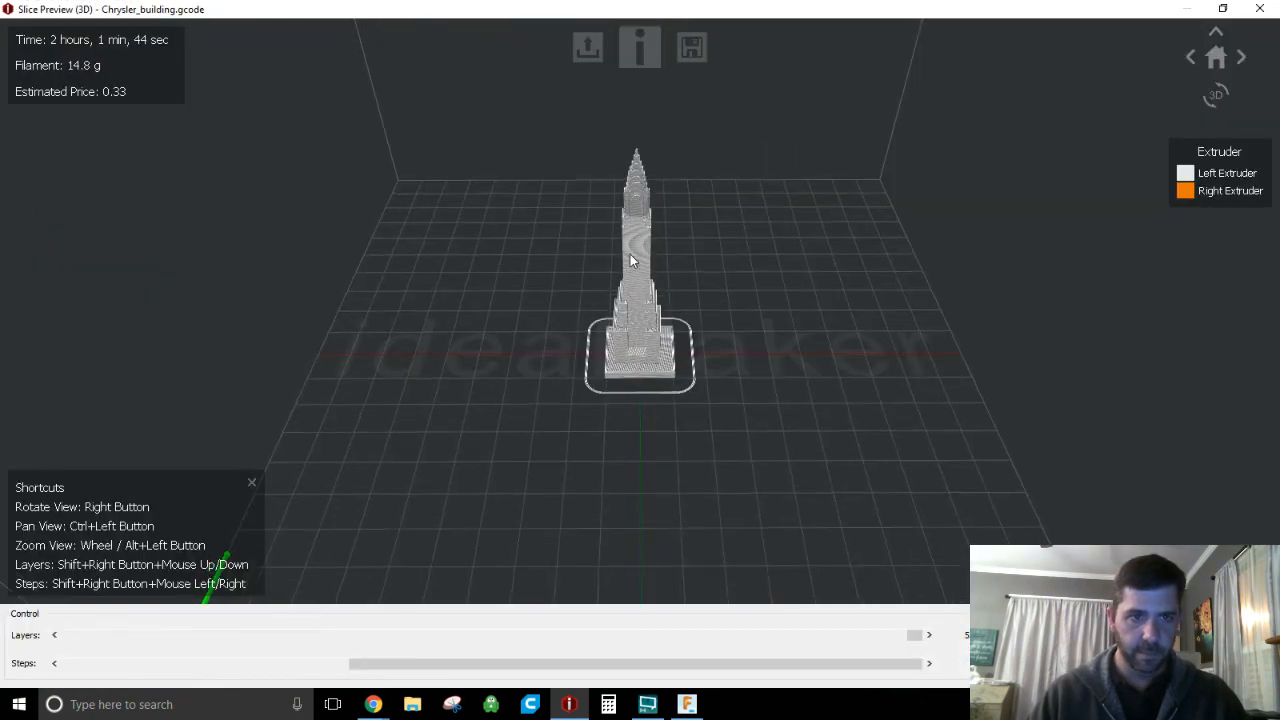
- Examine where the finer layers begin on the building's upper section, and close the preview and the print estimate
scroll(634, 234, up, 2)
scroll(634, 234, up, 5)
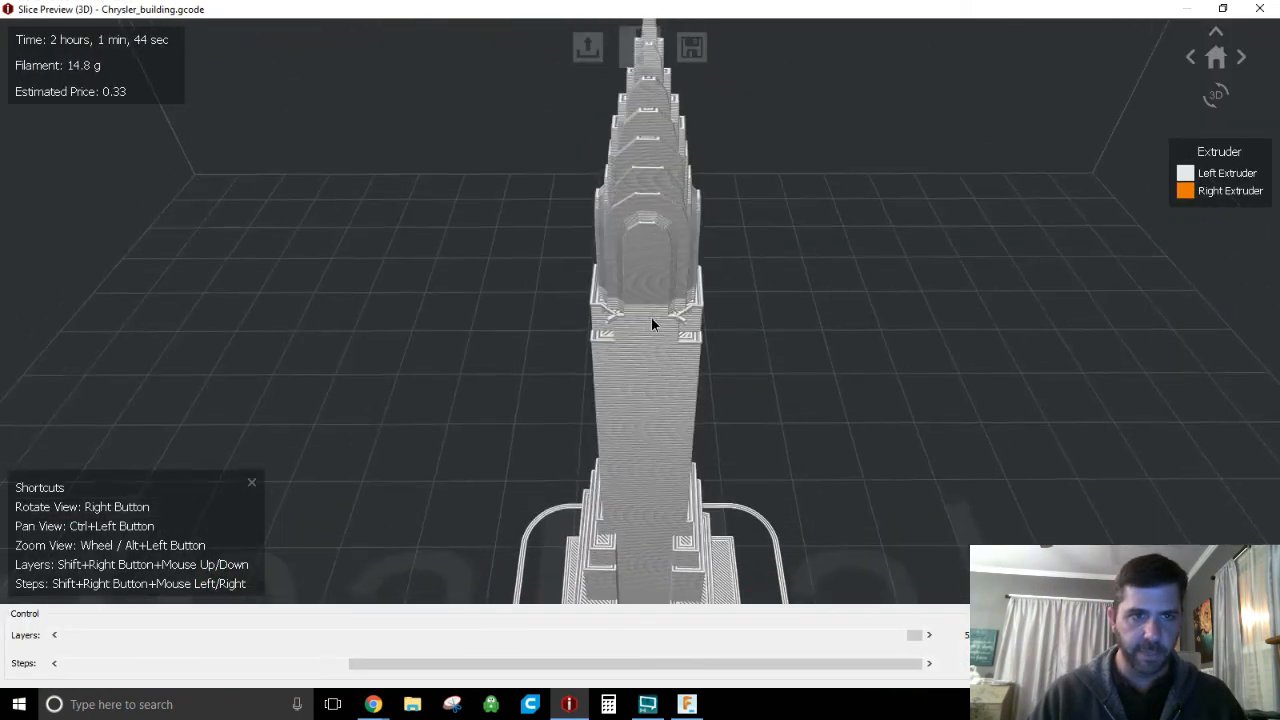
scroll(662, 346, down, 1)
mouse_move(662, 346)
right_down()
mouse_move(660, 322)
mouse_move(646, 450)
mouse_move(652, 367)
right_up()
scroll(652, 367, up, 1)
scroll(652, 367, up, 3)
scroll(656, 394, down, 2)
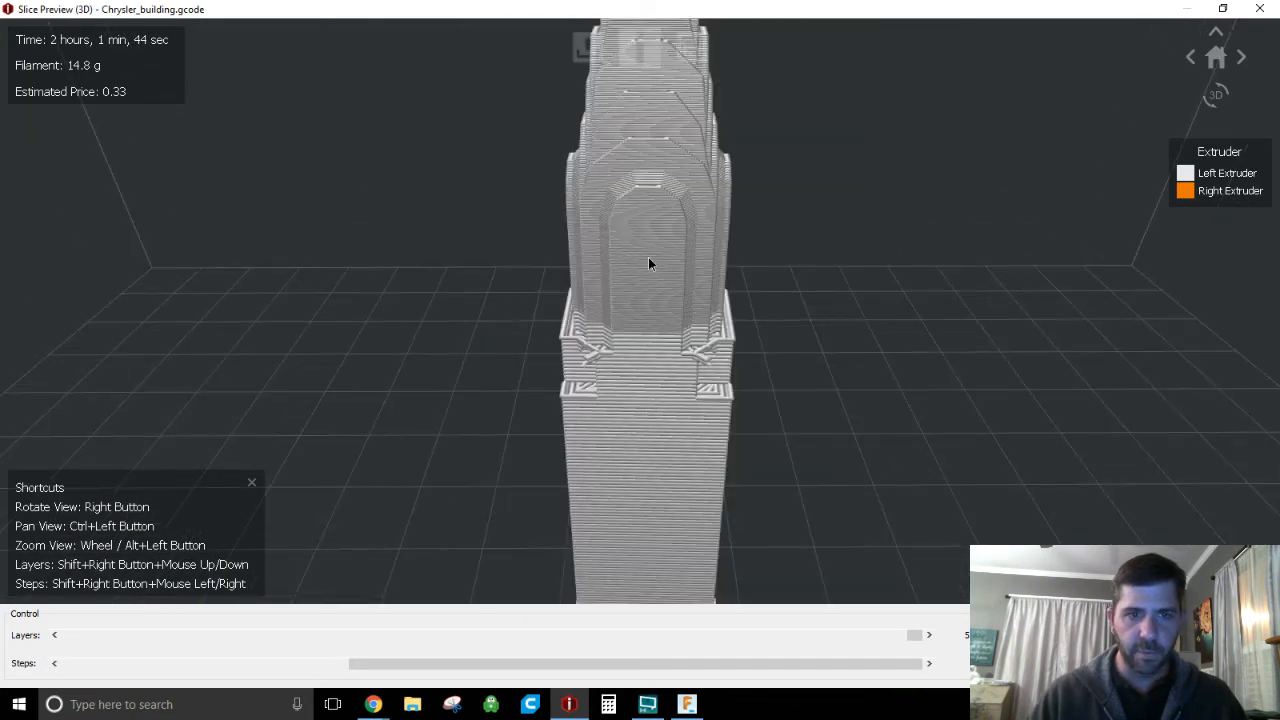
right_drag(648, 257, 658, 314)
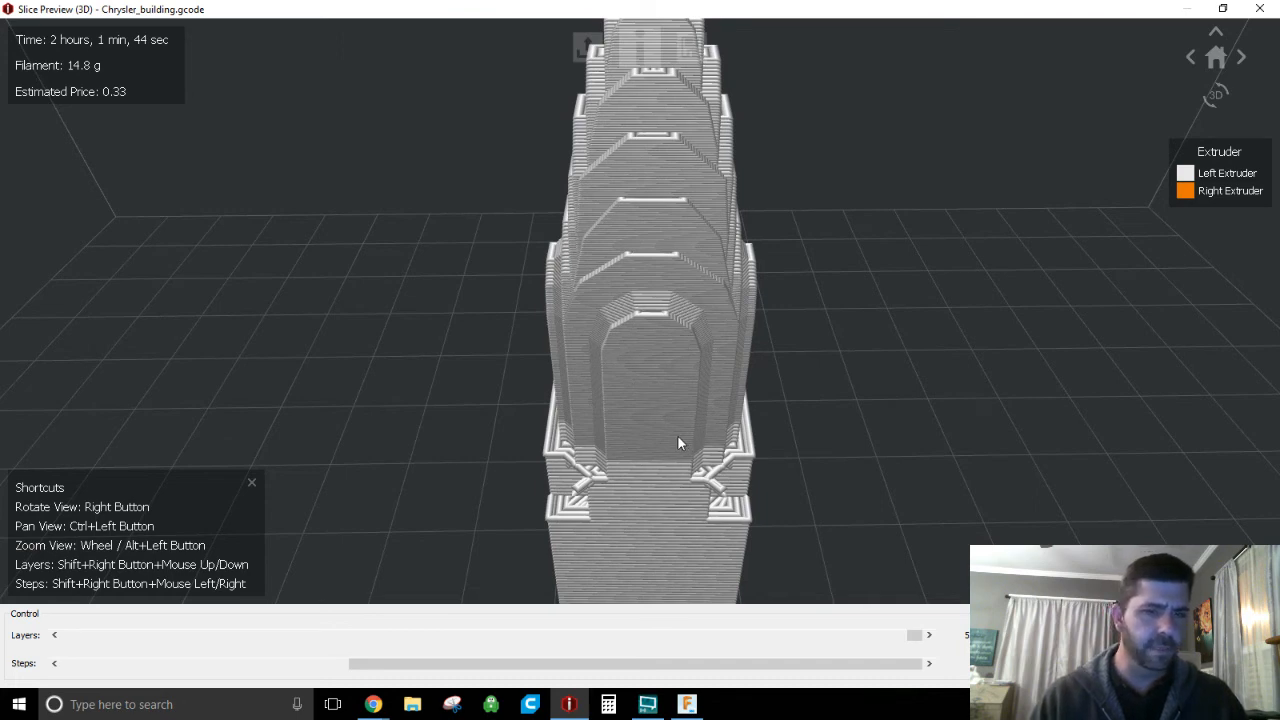
right_drag(677, 435, 657, 334)
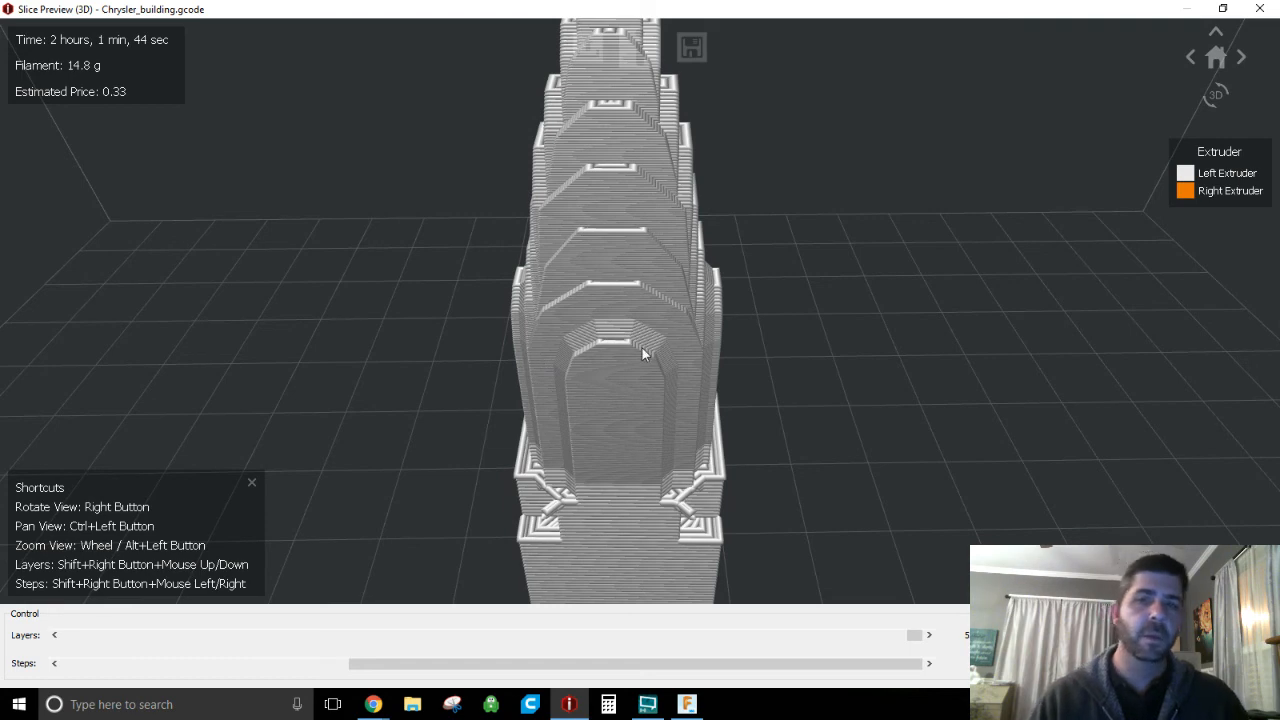
click(1262, 10)
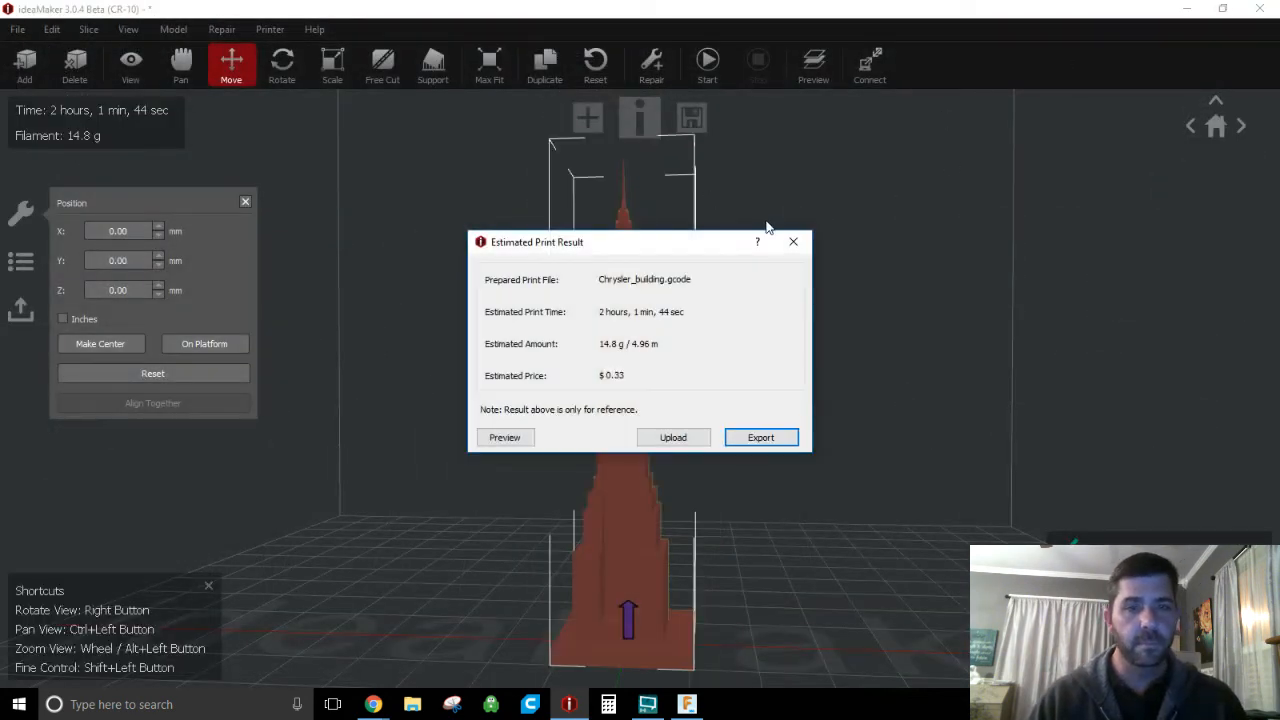
click(793, 242)
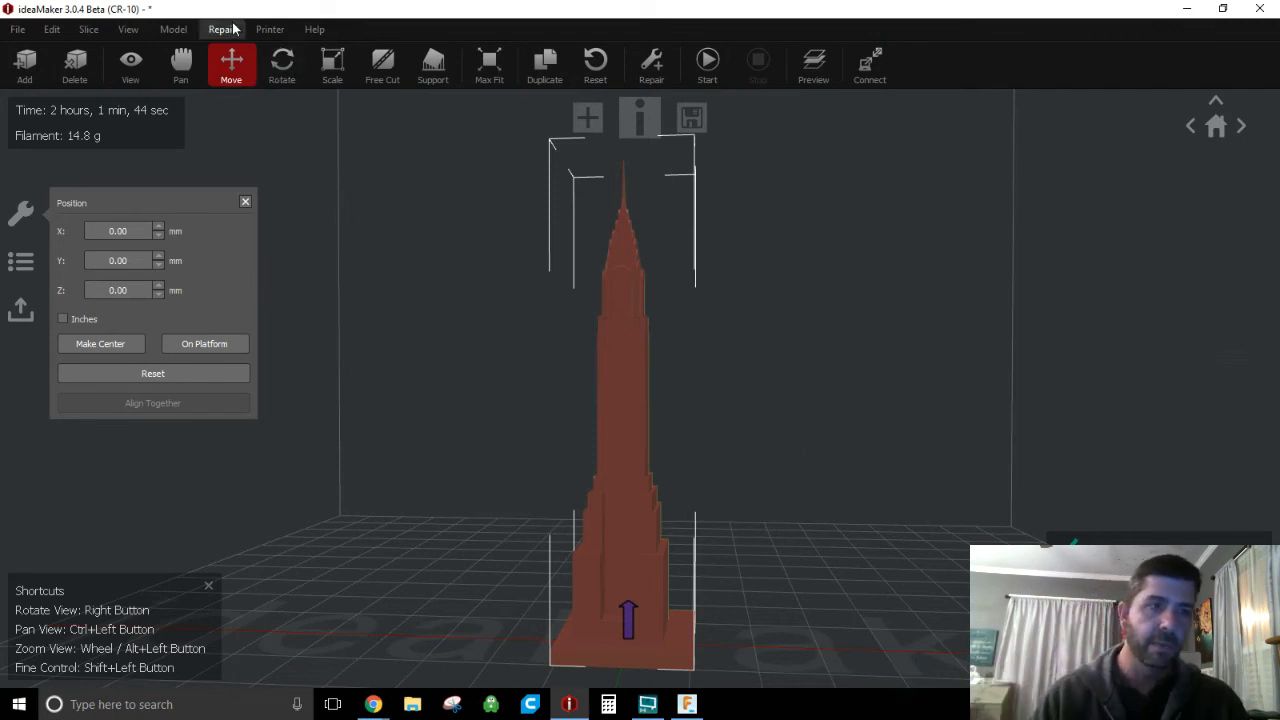
- Open the printer settings of the CR-10 and look over its nozzle diameter and other machine values
click(276, 35)
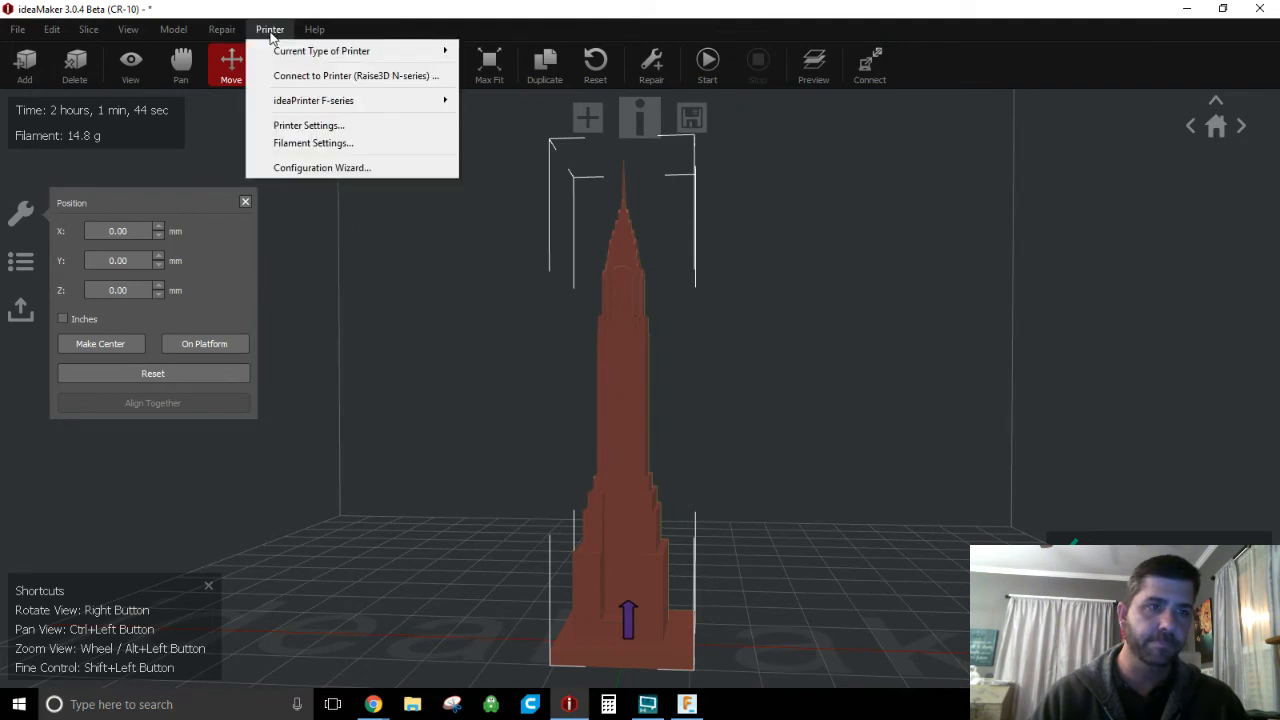
click(297, 125)
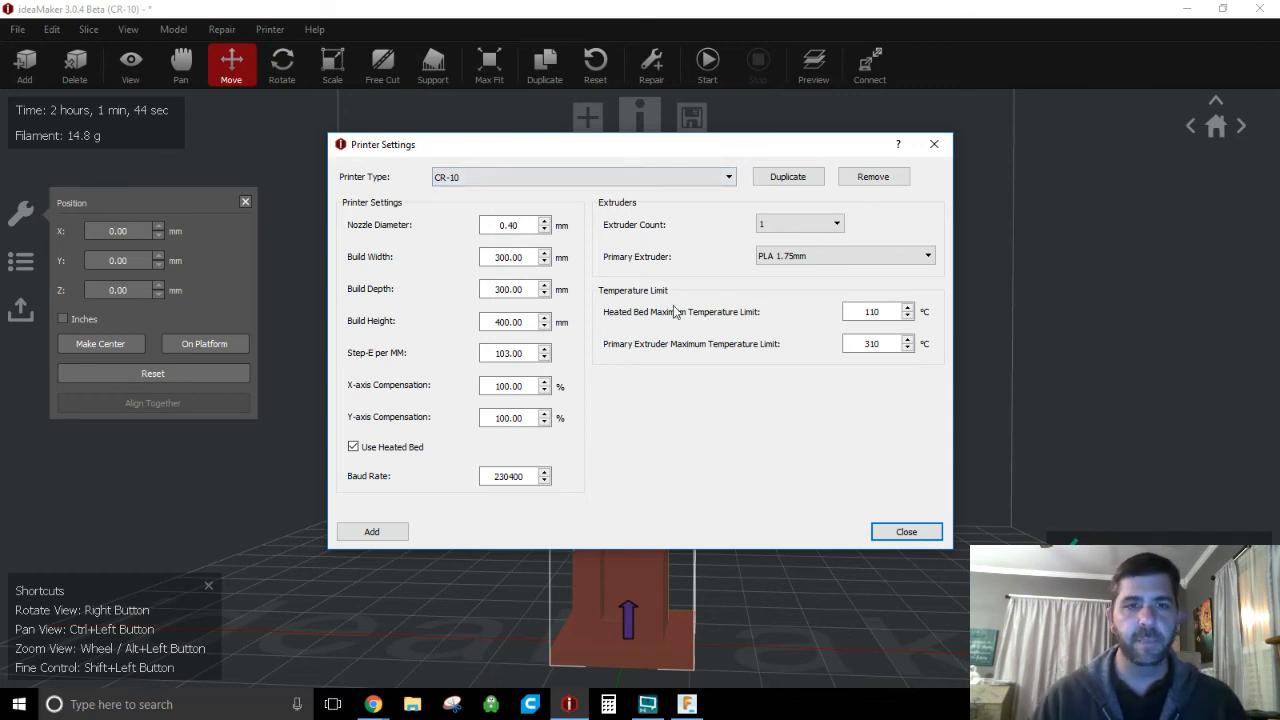
click(516, 225)
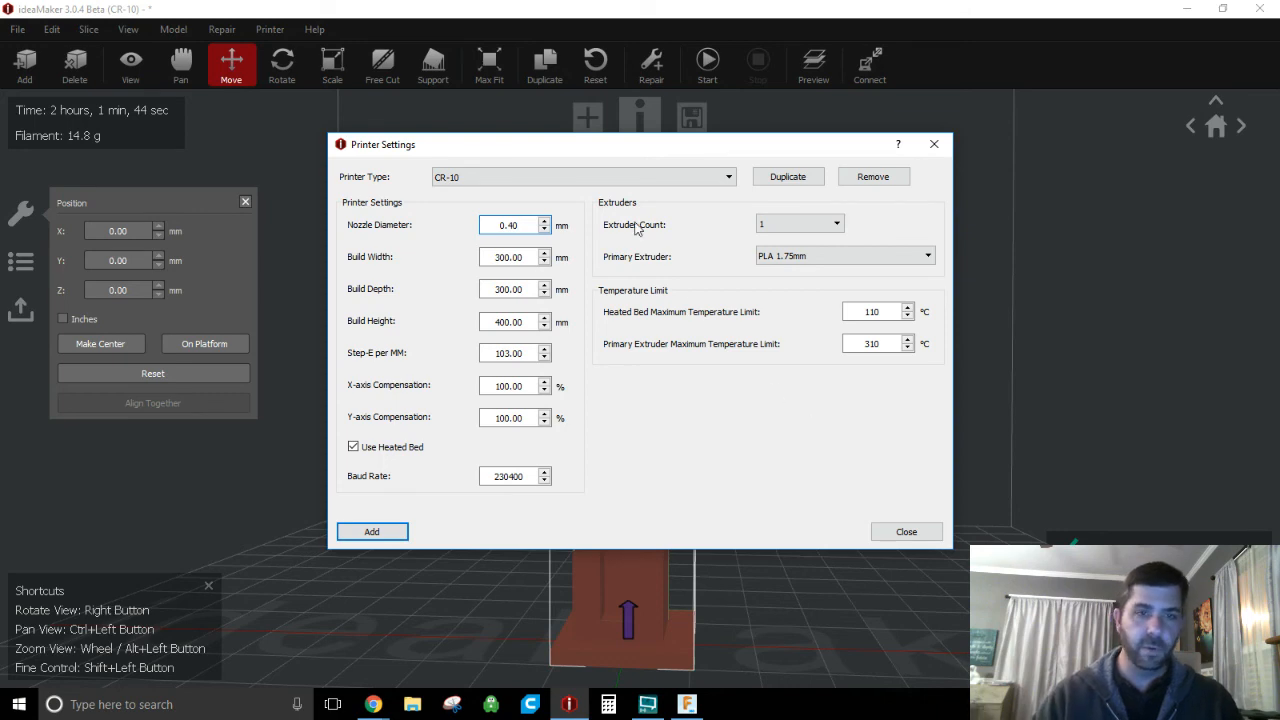
- Fill in a duplicate of the CR-10 printer named "CR-10 .6NozzleXZY" with a 0.6 mm nozzle, and discard it
click(760, 175)
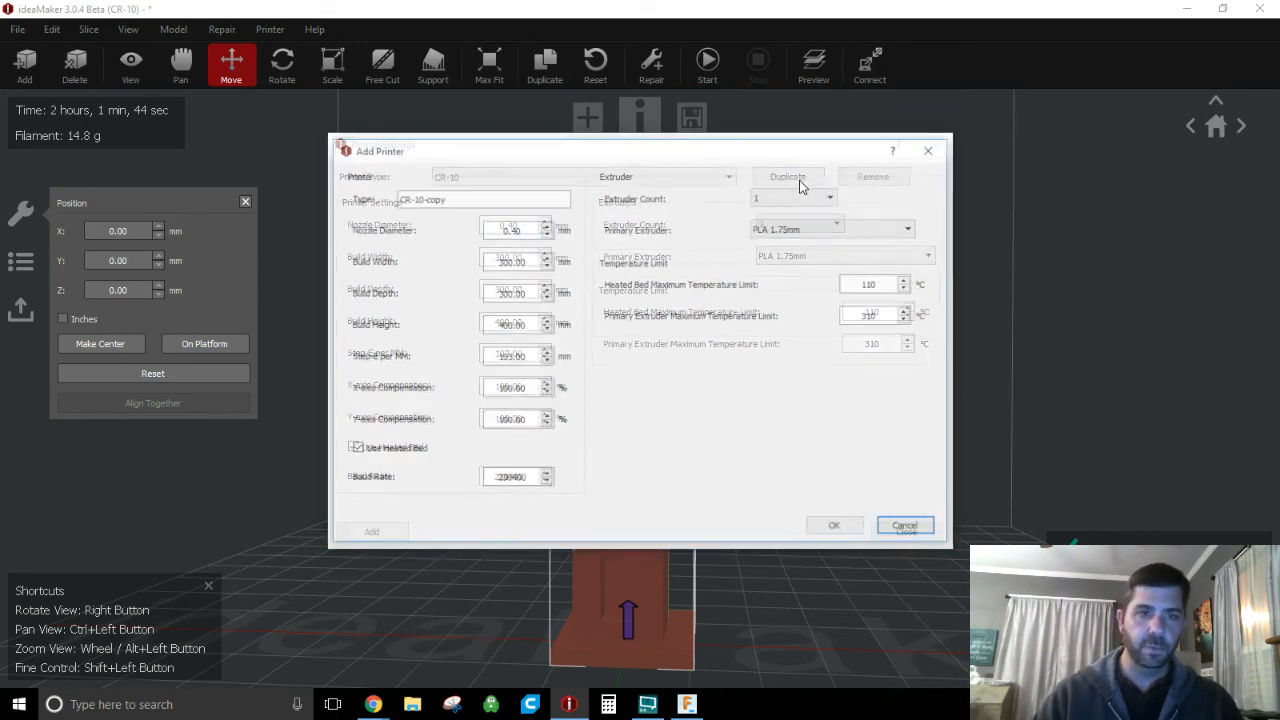
click(453, 197)
double_click(428, 197)
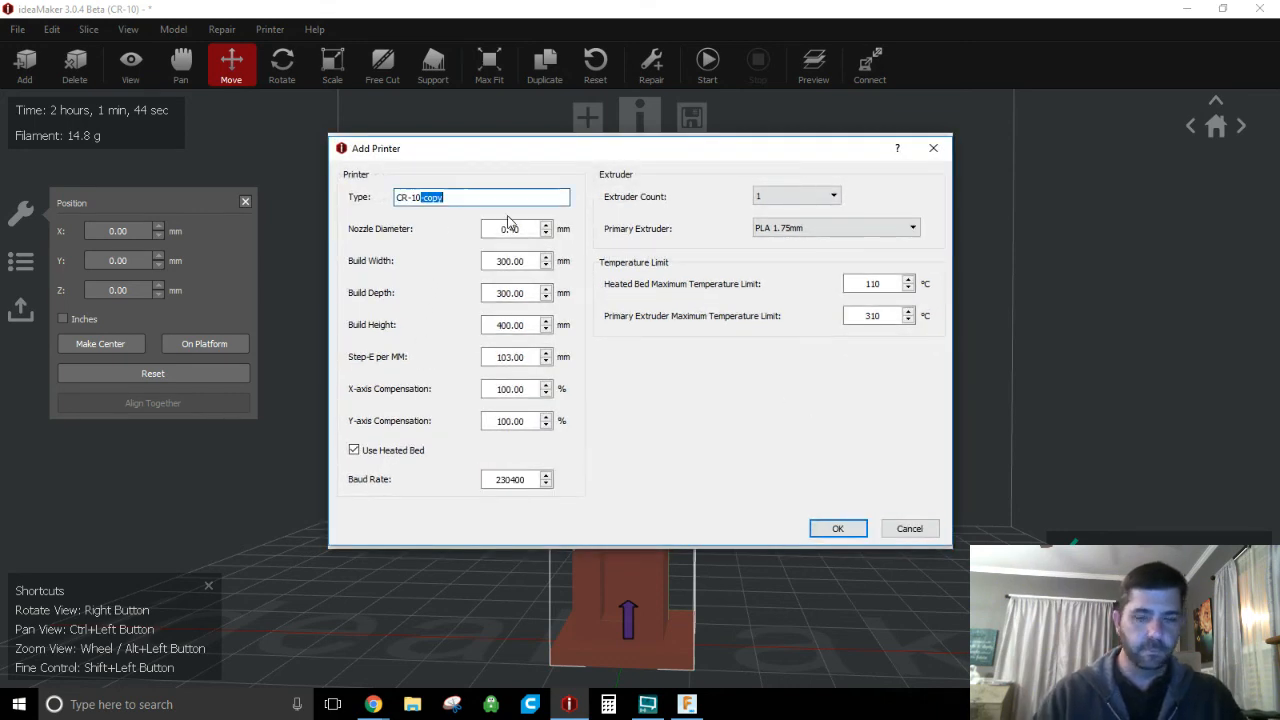
key(BackSpace)
key(BackSpace)
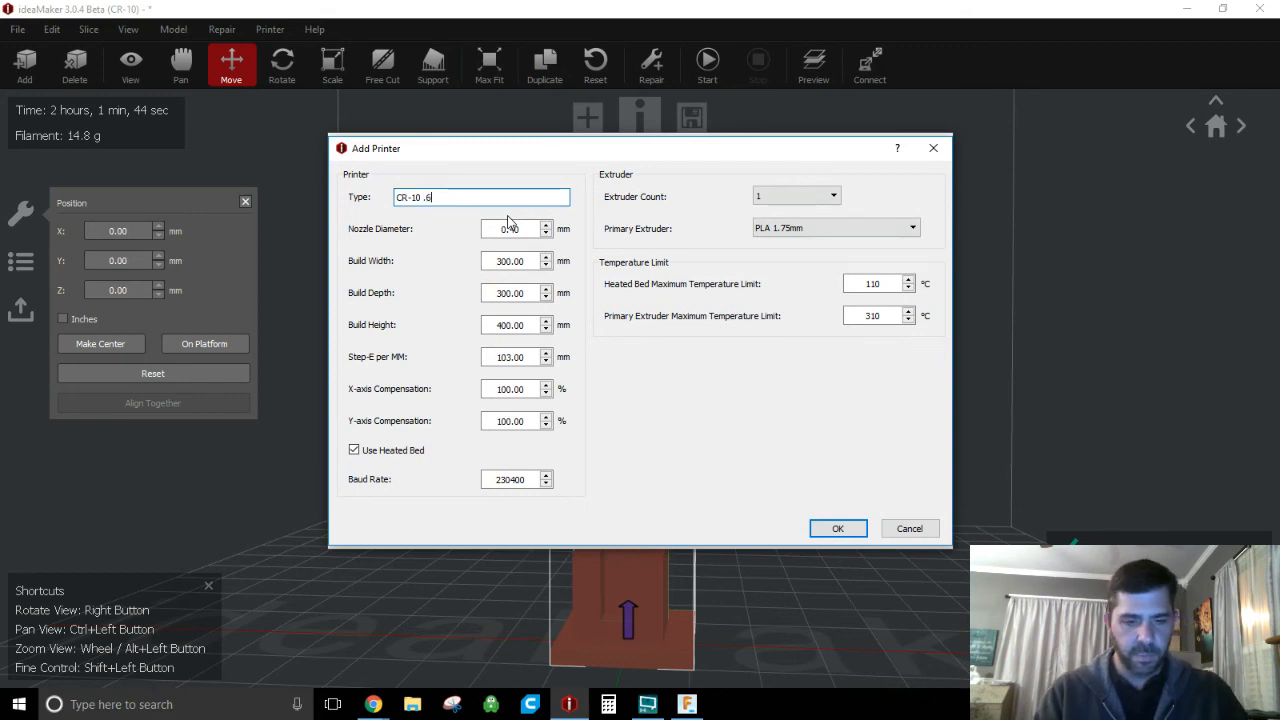
text(.6Nox)
key(BackSpace)
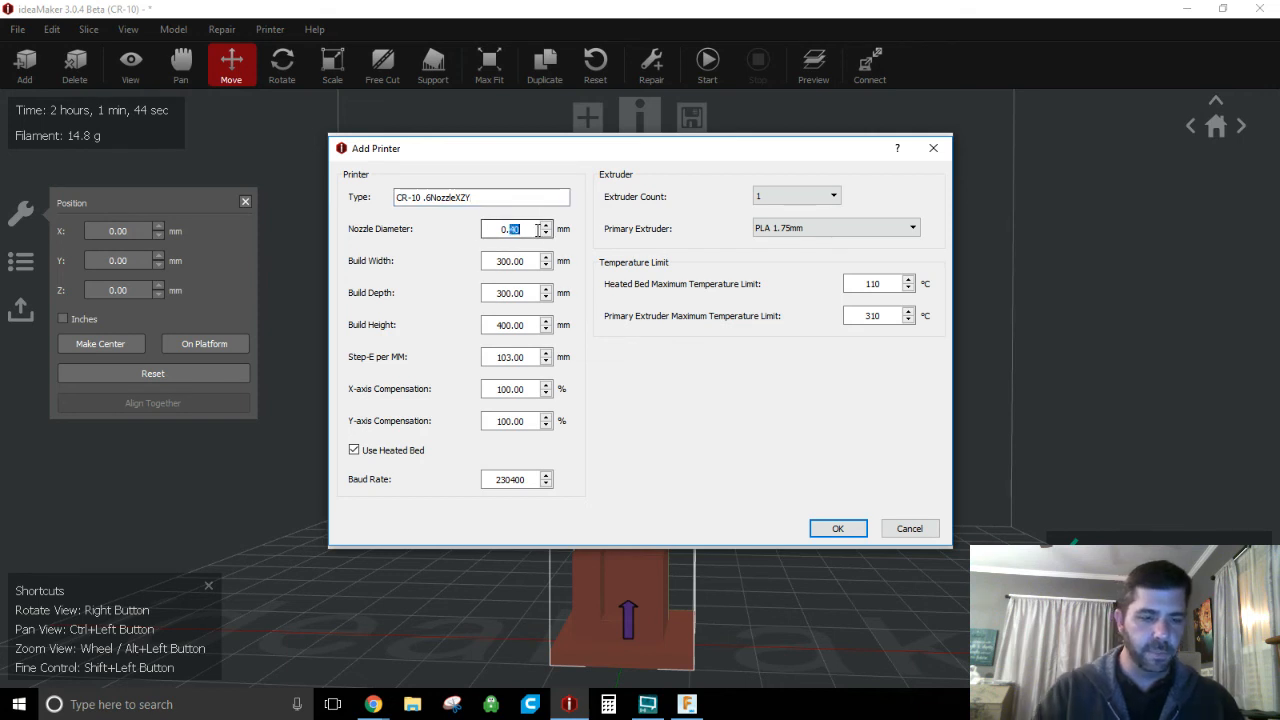
text(6)
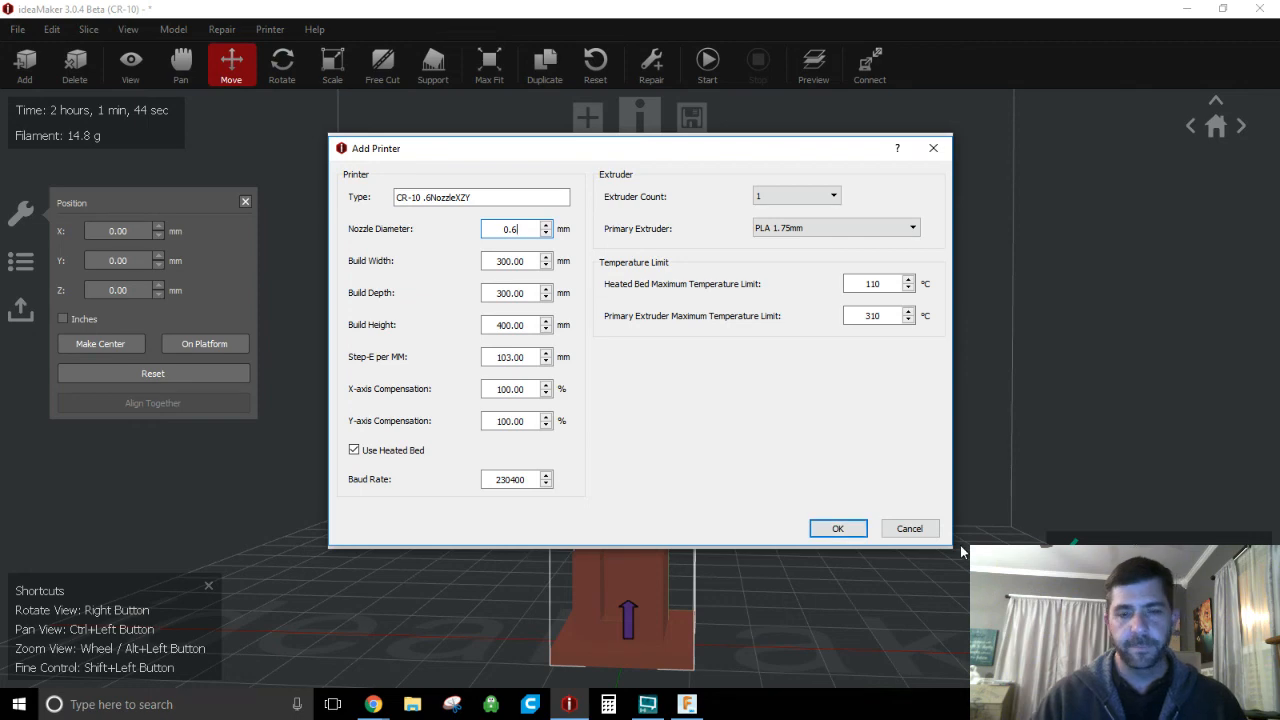
click(909, 528)
click(903, 530)
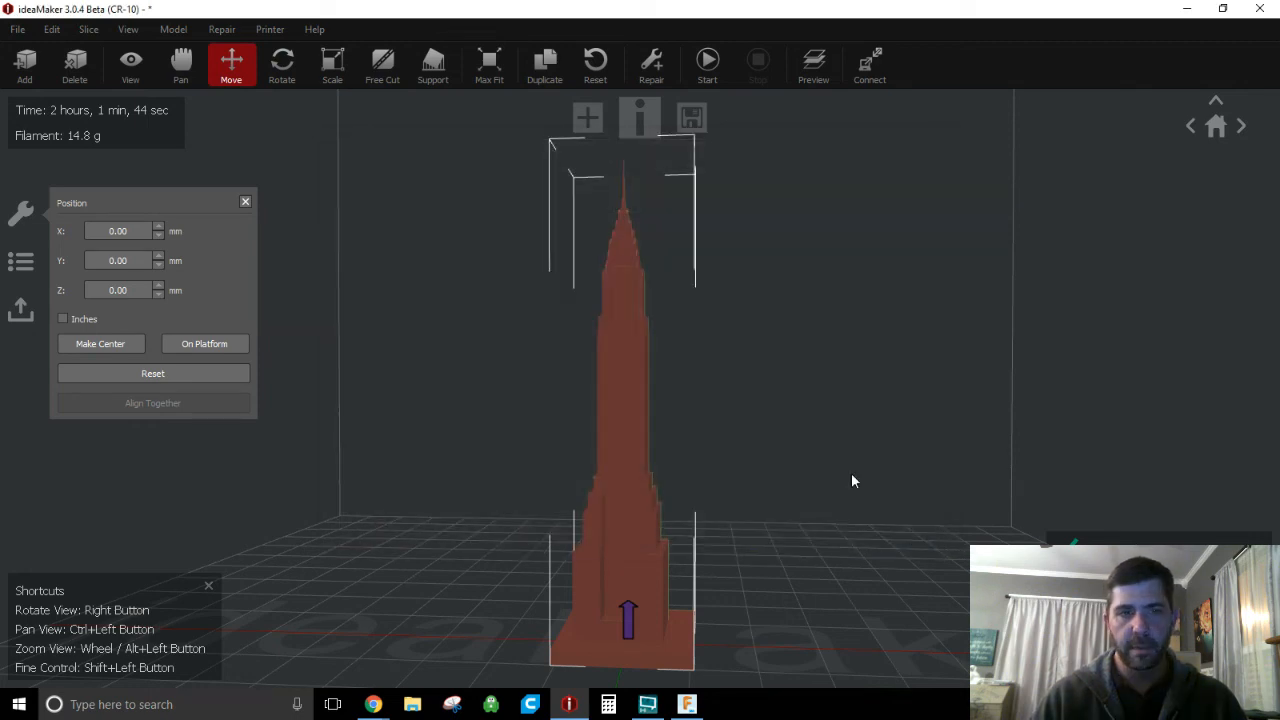
- Start a new slice and choose CR-10 .6Nozzle as the printer type to view its templates
click(708, 63)
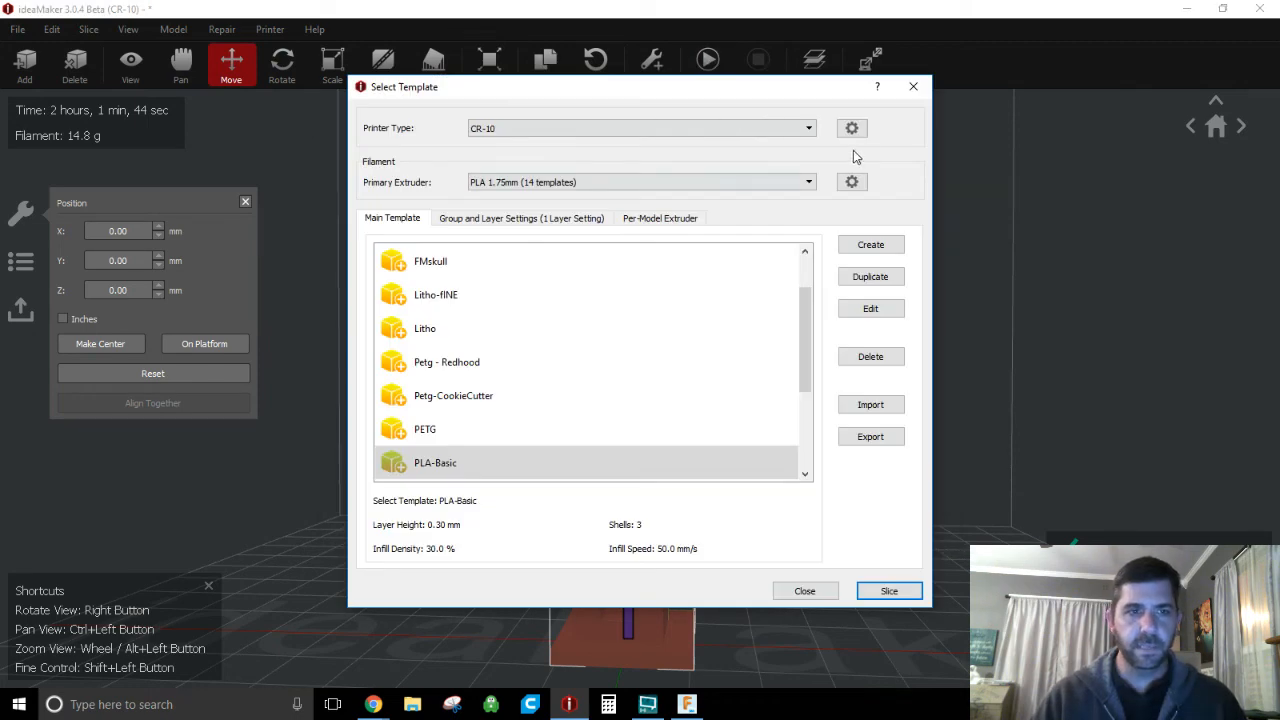
click(517, 130)
scroll(570, 215, down, 2)
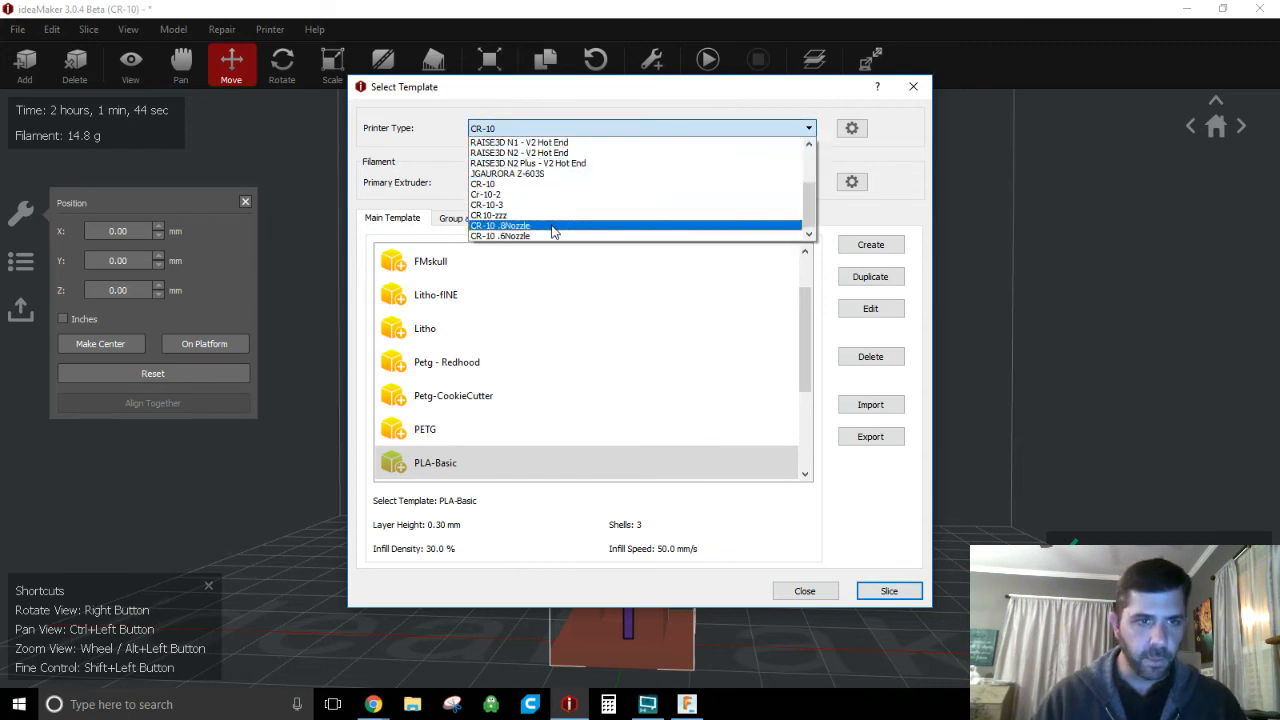
click(547, 236)
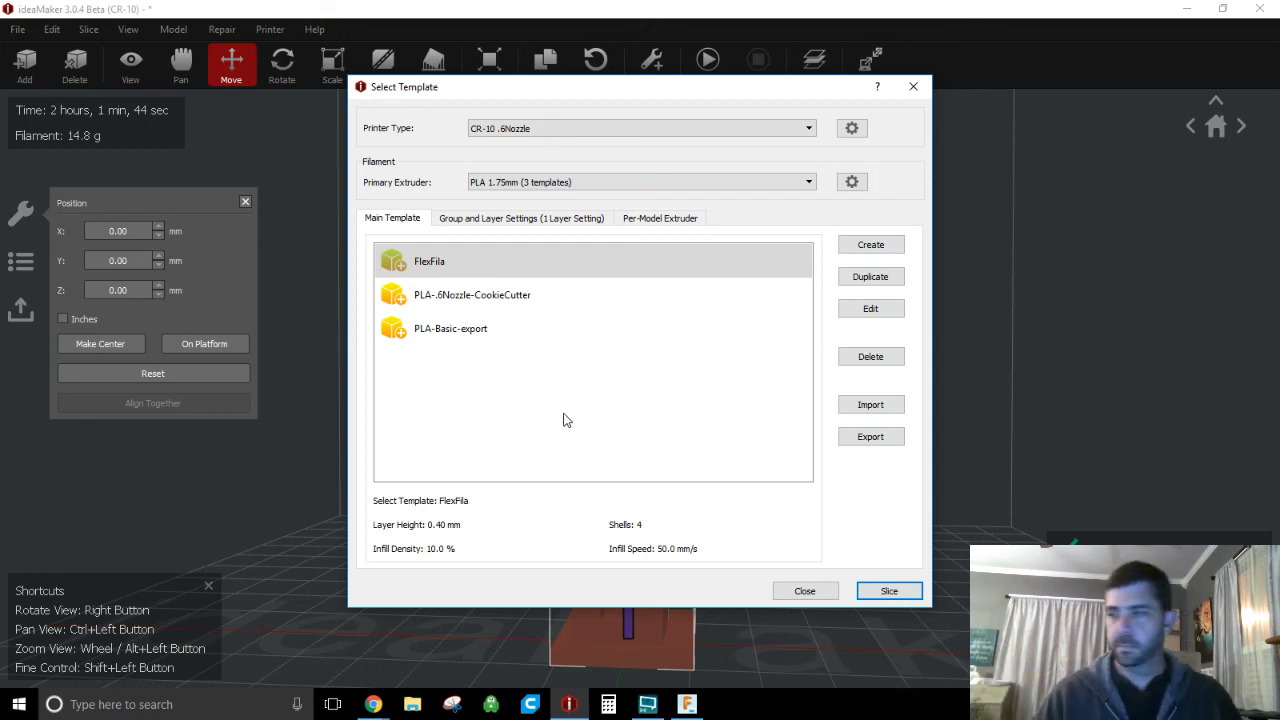
- Set the printer type back to CR-10 and select the Litho template
click(677, 130)
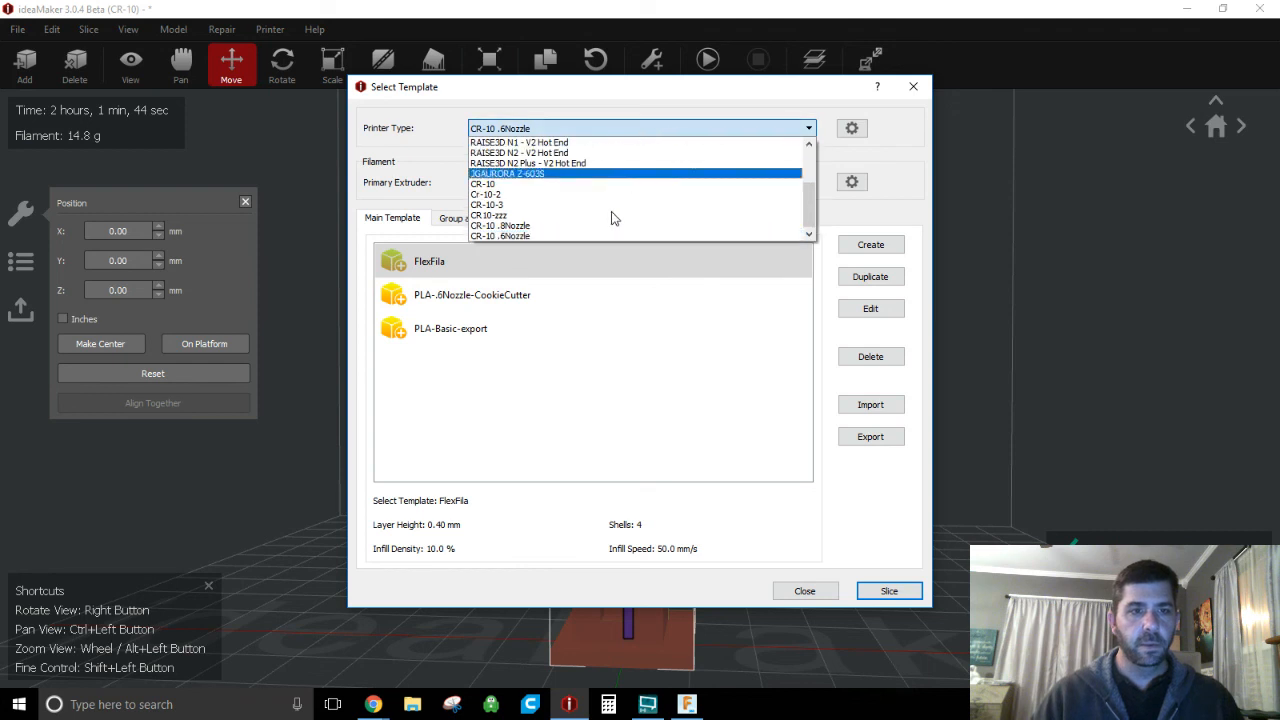
click(614, 185)
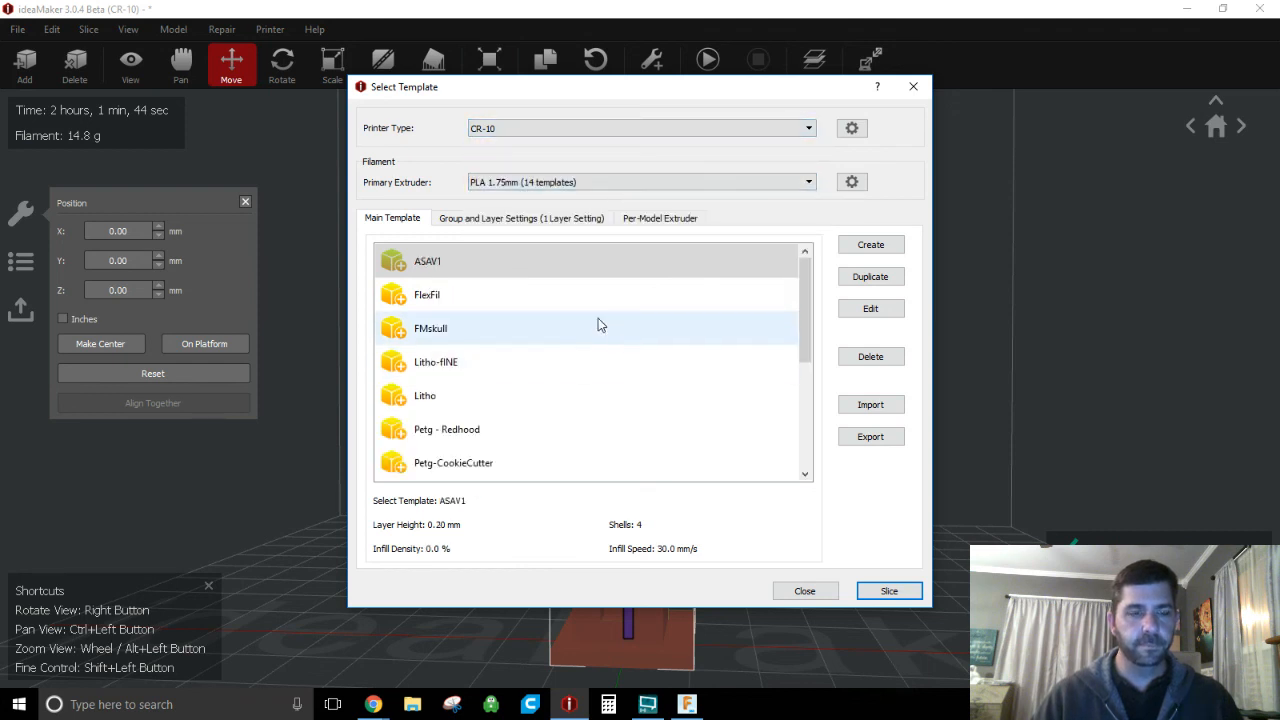
click(470, 397)
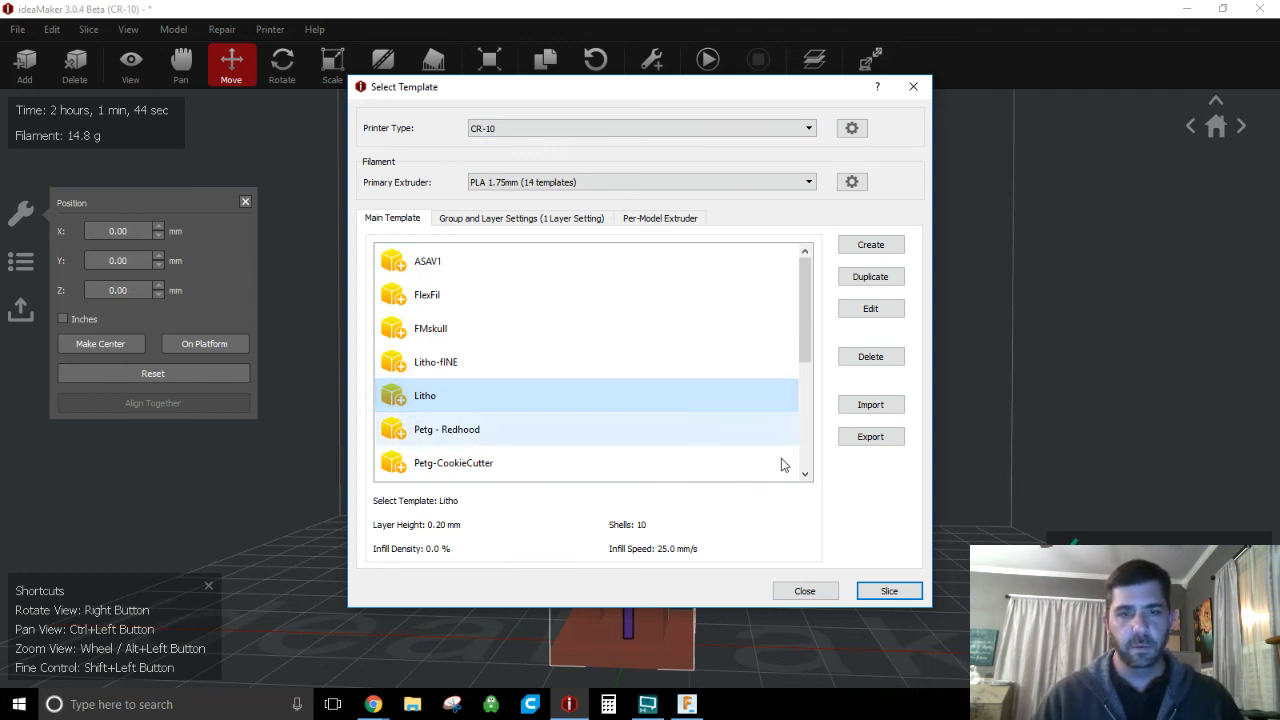
- Start exporting the Litho template without the current group and layer settings, and cancel saving the file
click(866, 438)
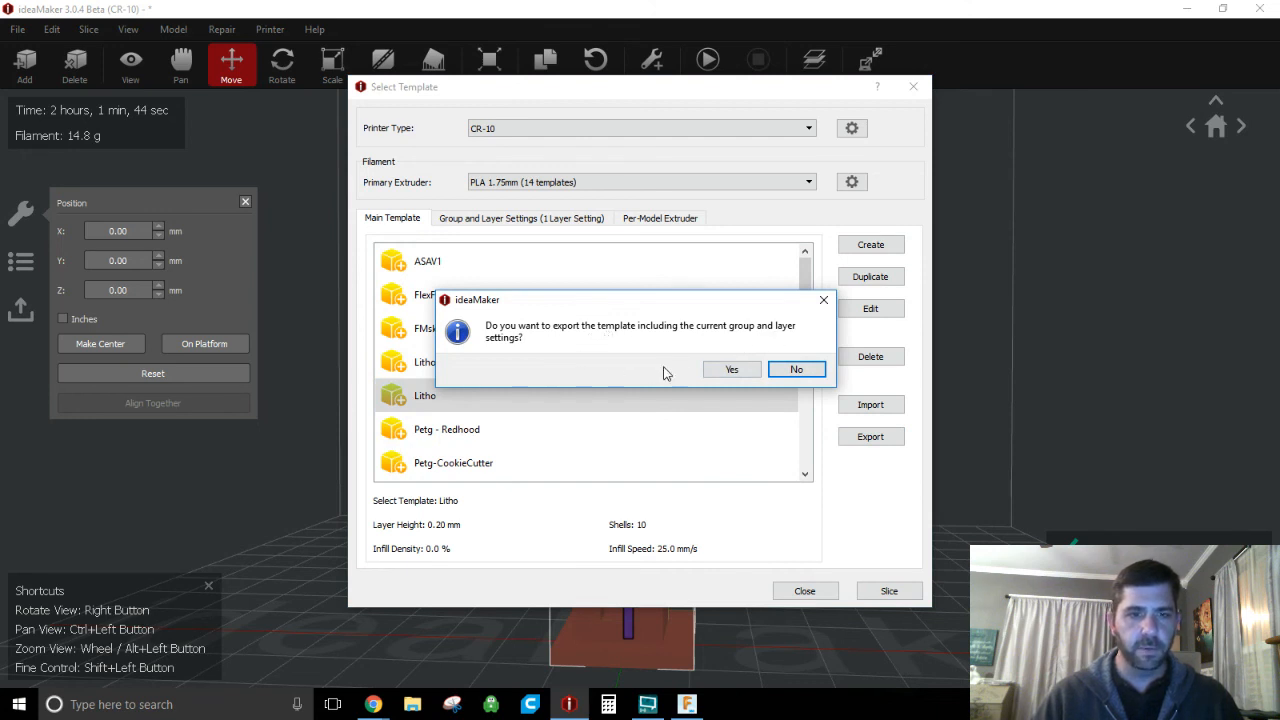
click(795, 370)
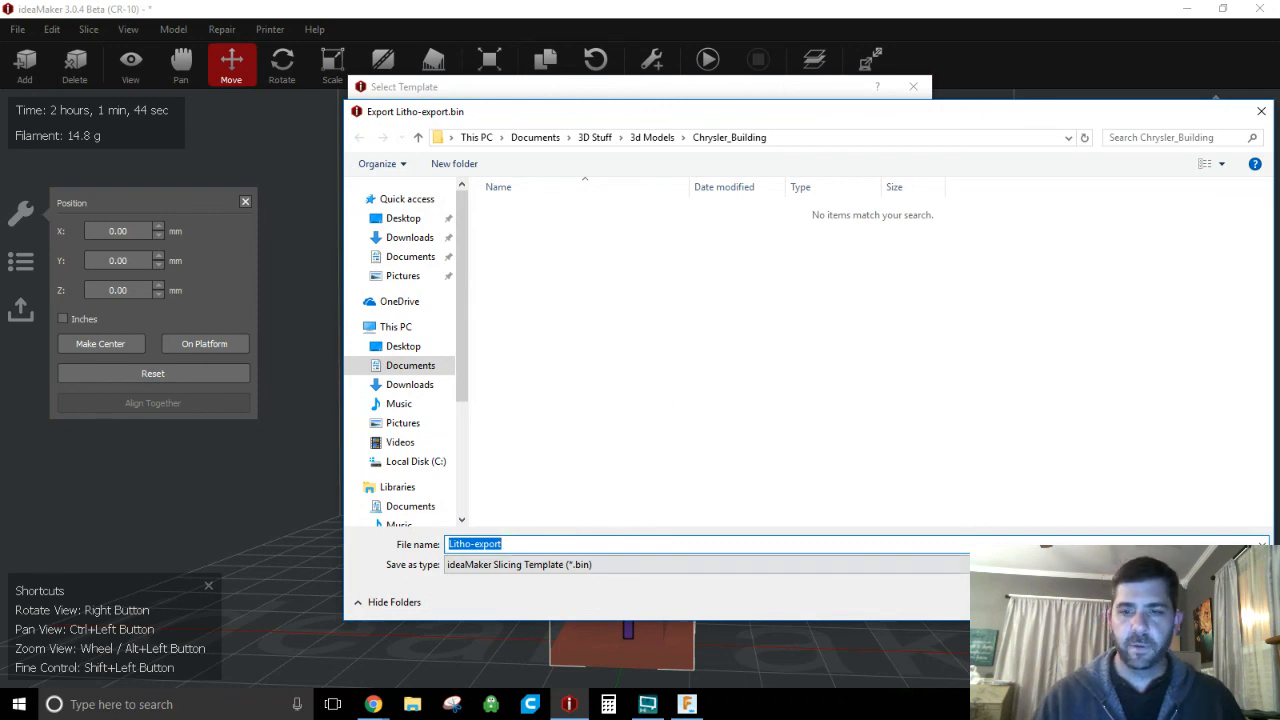
click(1222, 602)
- Switch the printer type to CR-10 .6Nozzle and choose the PLA-Basic-export .bin file on the Desktop for template import
click(678, 132)
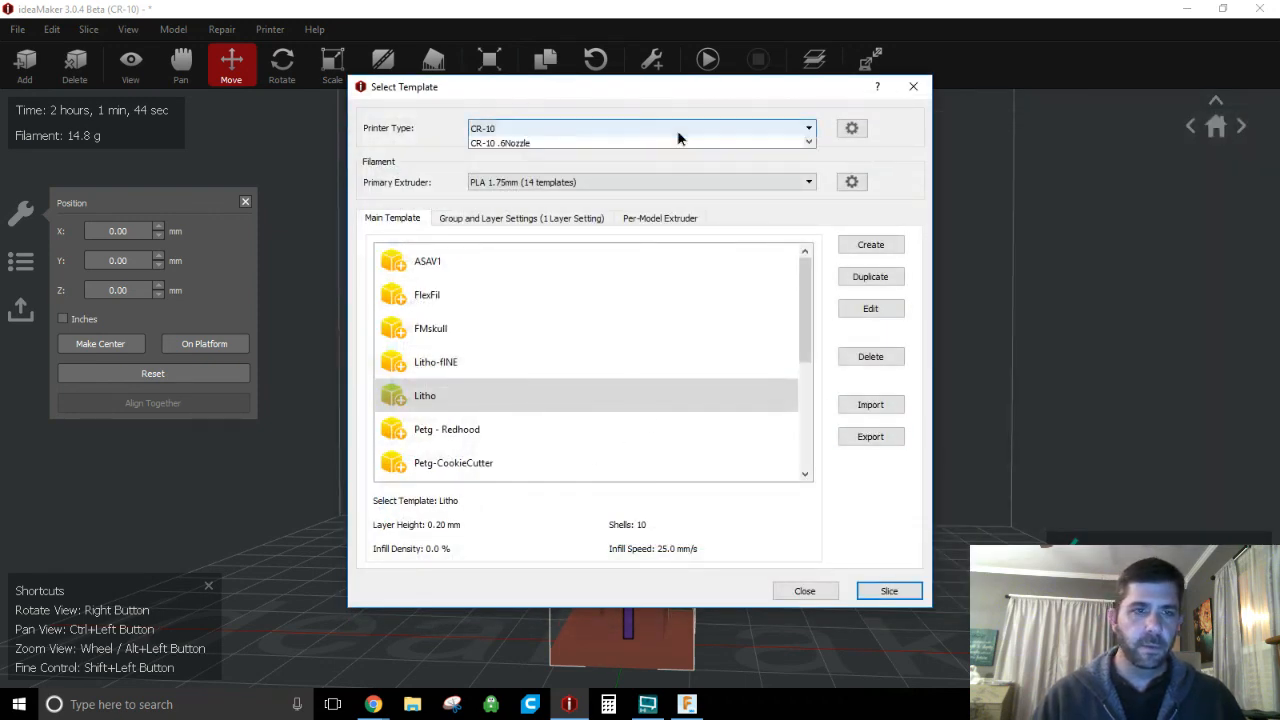
click(641, 212)
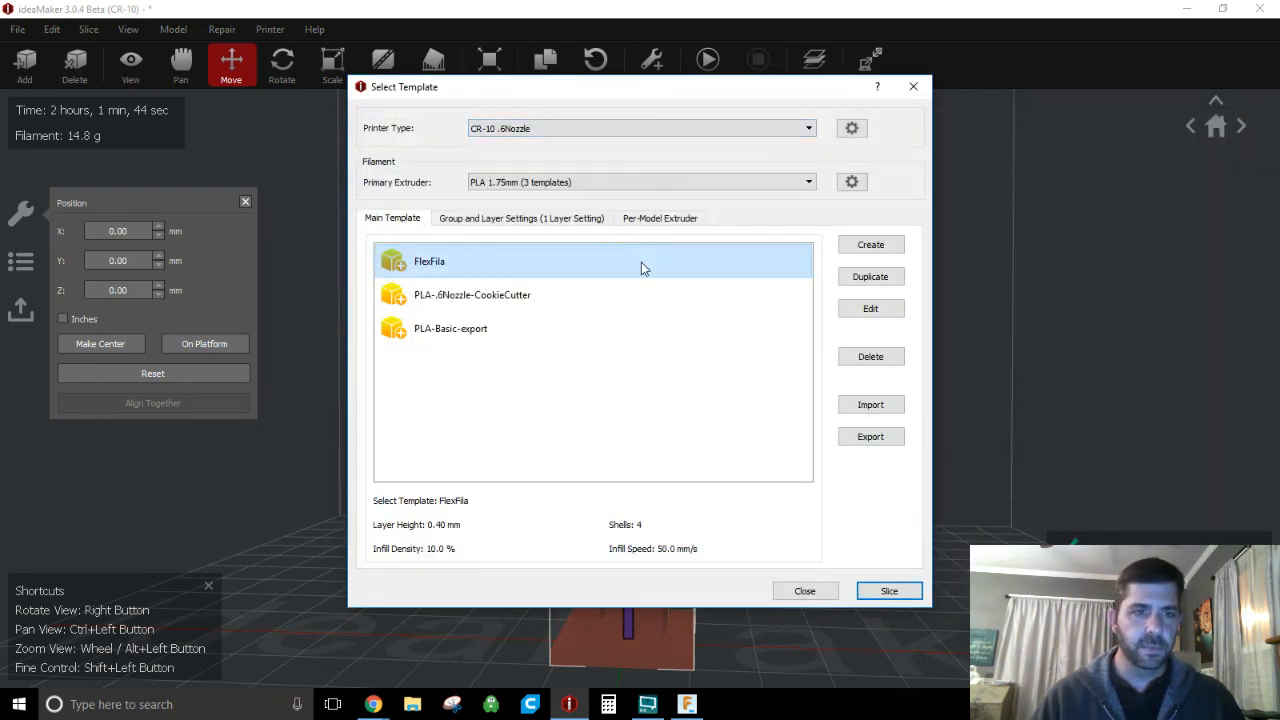
click(862, 405)
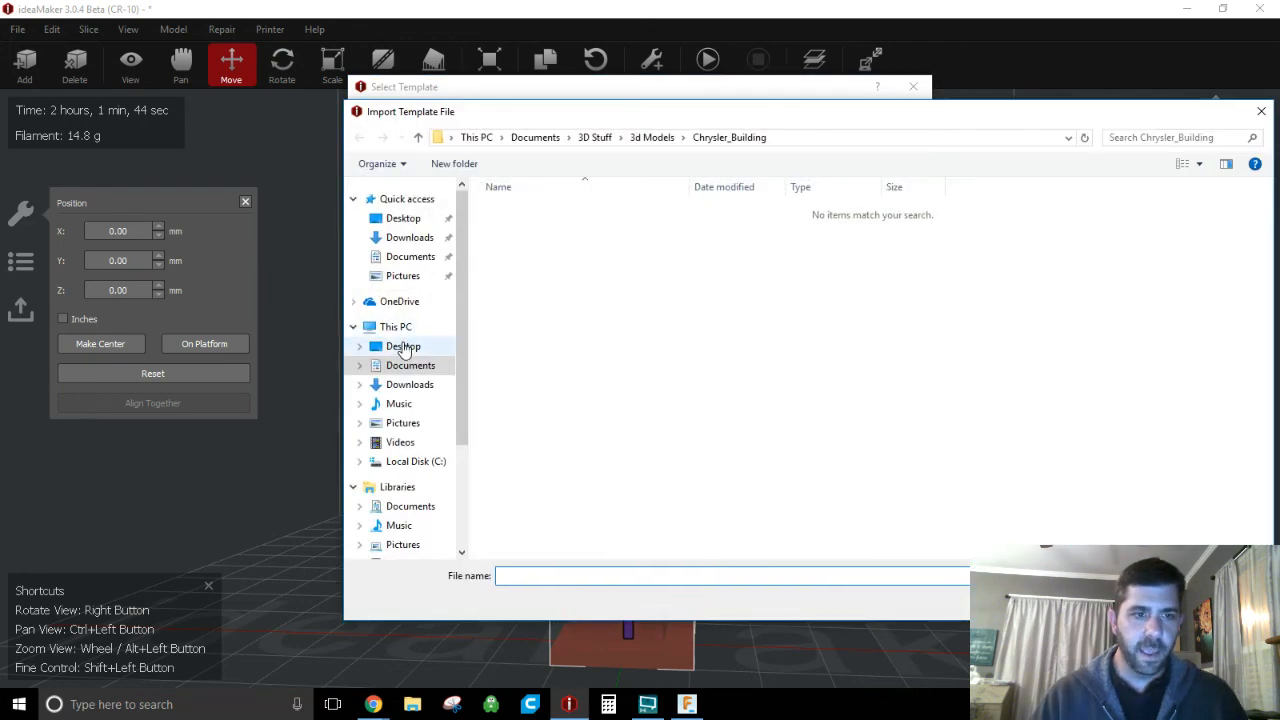
click(403, 347)
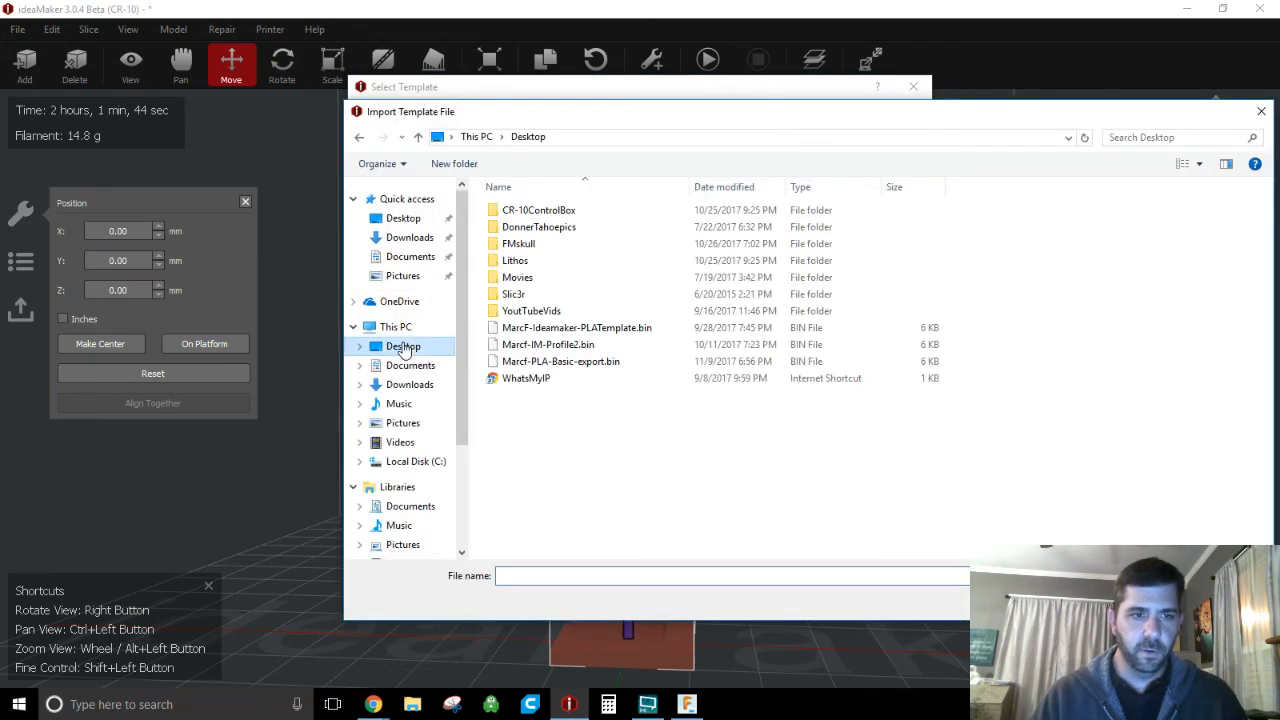
double_click(563, 362)
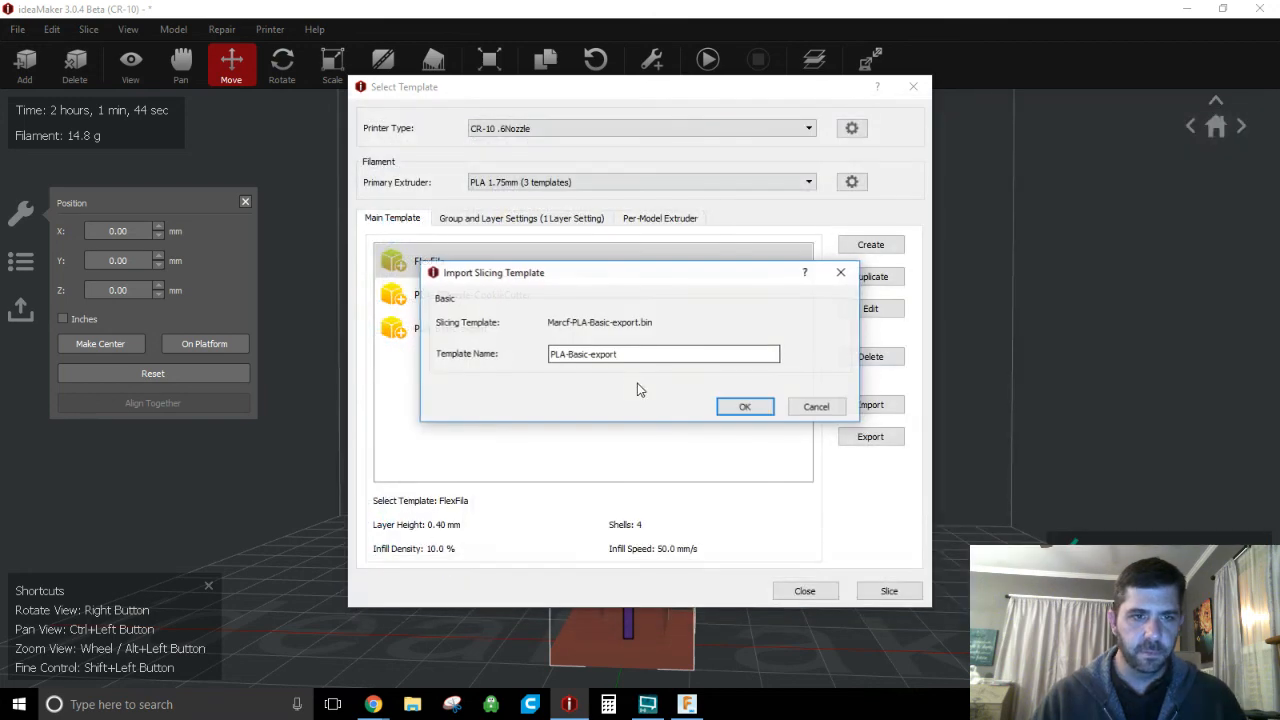
- Name the imported template "PLA-Basic-exportr4t45regdfgdfdhnjhj" and complete the import
click(646, 357)
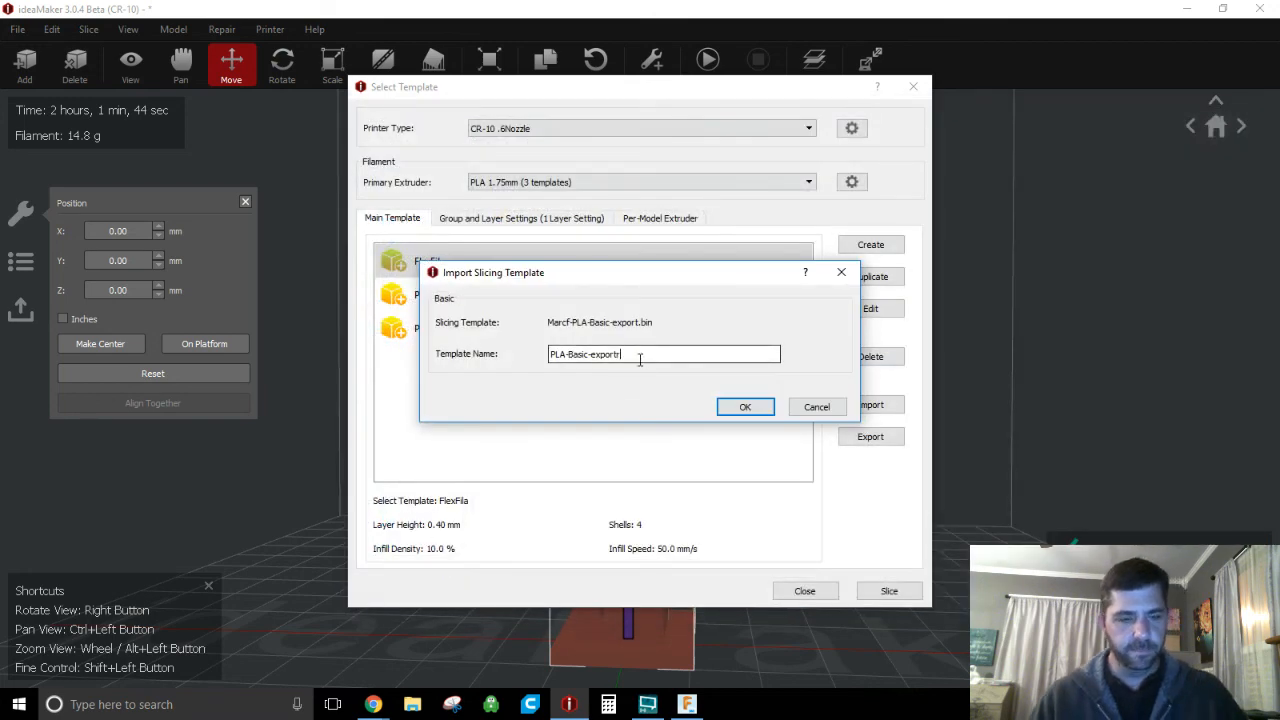
text(r4t45regdfgdfdhmj)
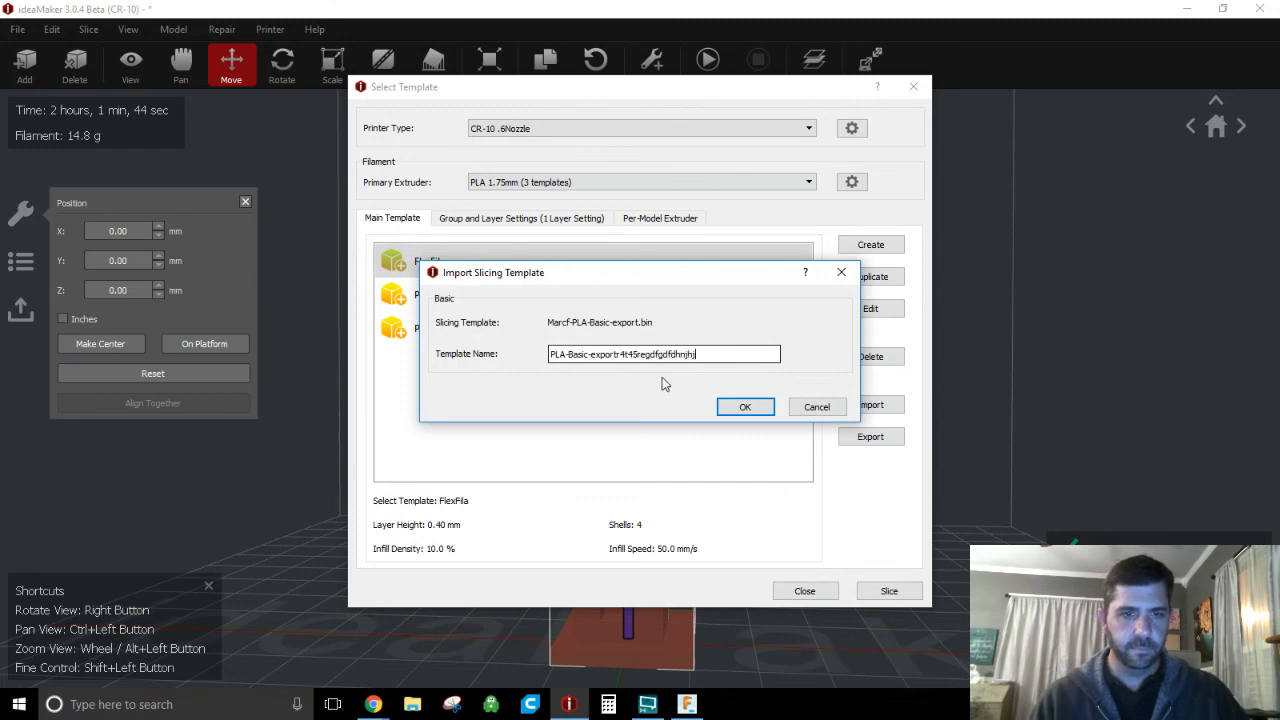
text(hj)
click(745, 406)
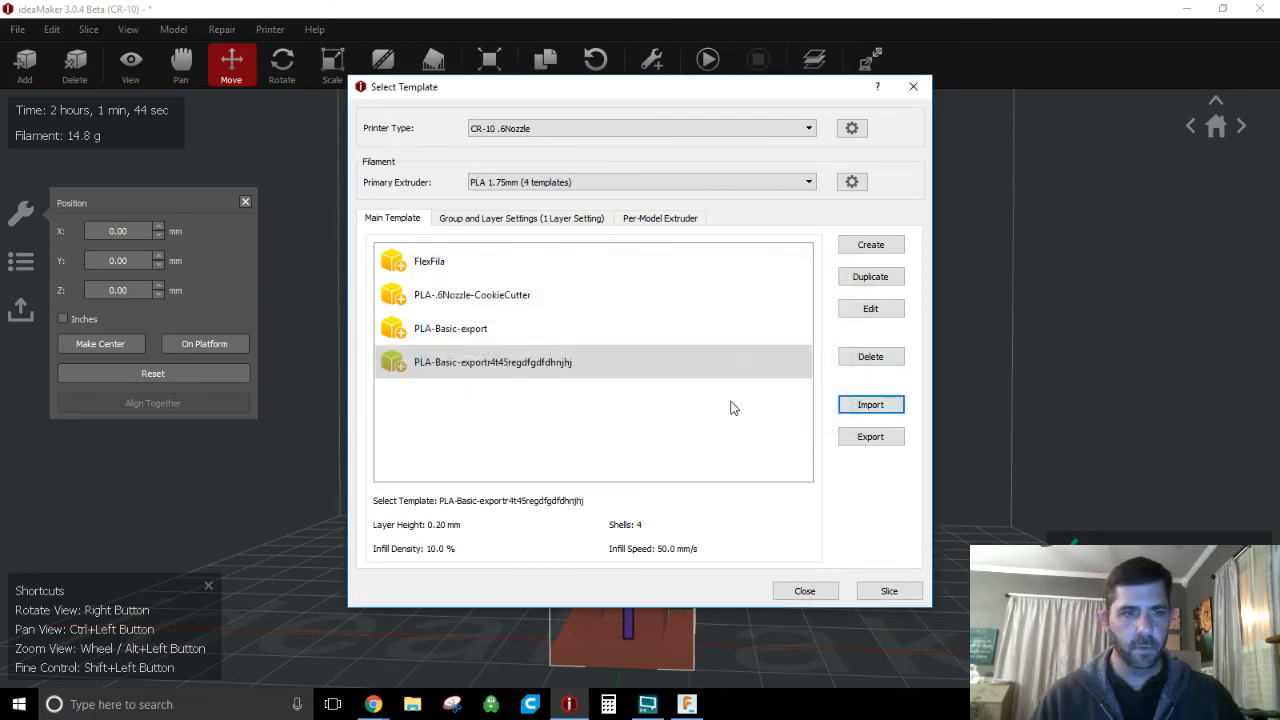
- In the imported template's advanced settings, set both the layer height and the first layer height to 0.4 mm
click(563, 378)
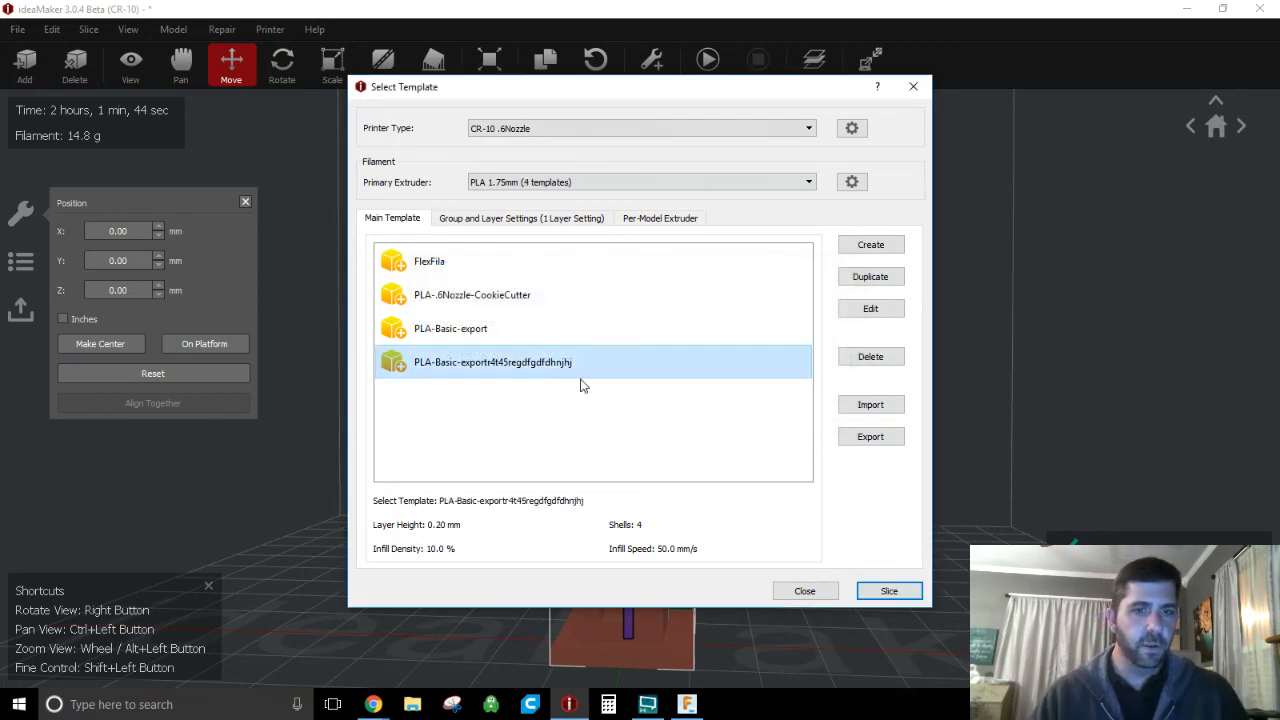
click(866, 312)
click(534, 433)
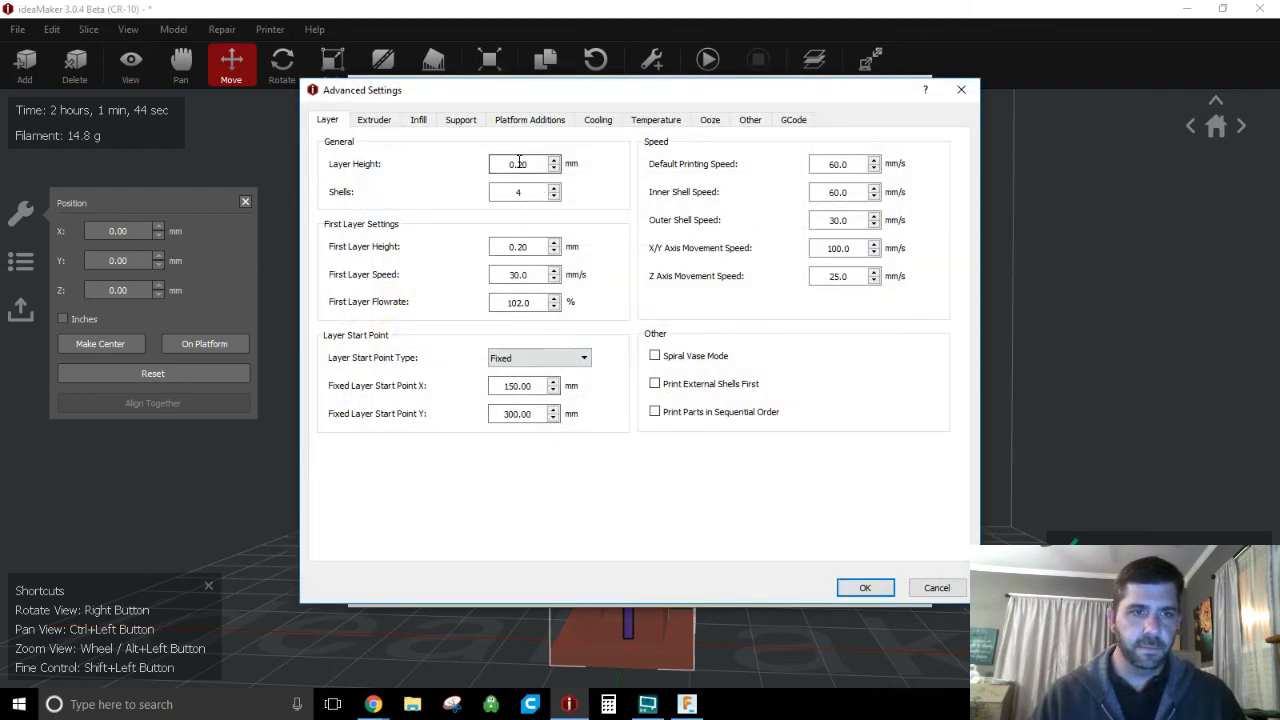
drag(517, 163, 528, 165)
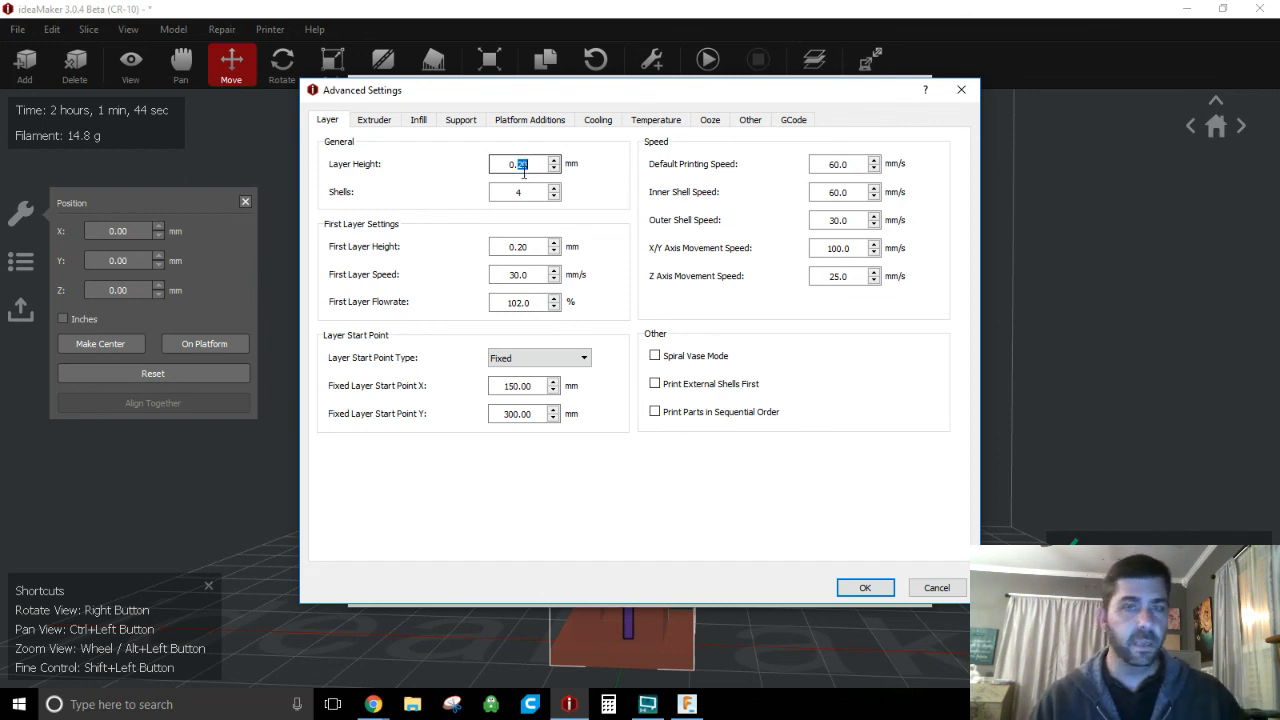
text(4)
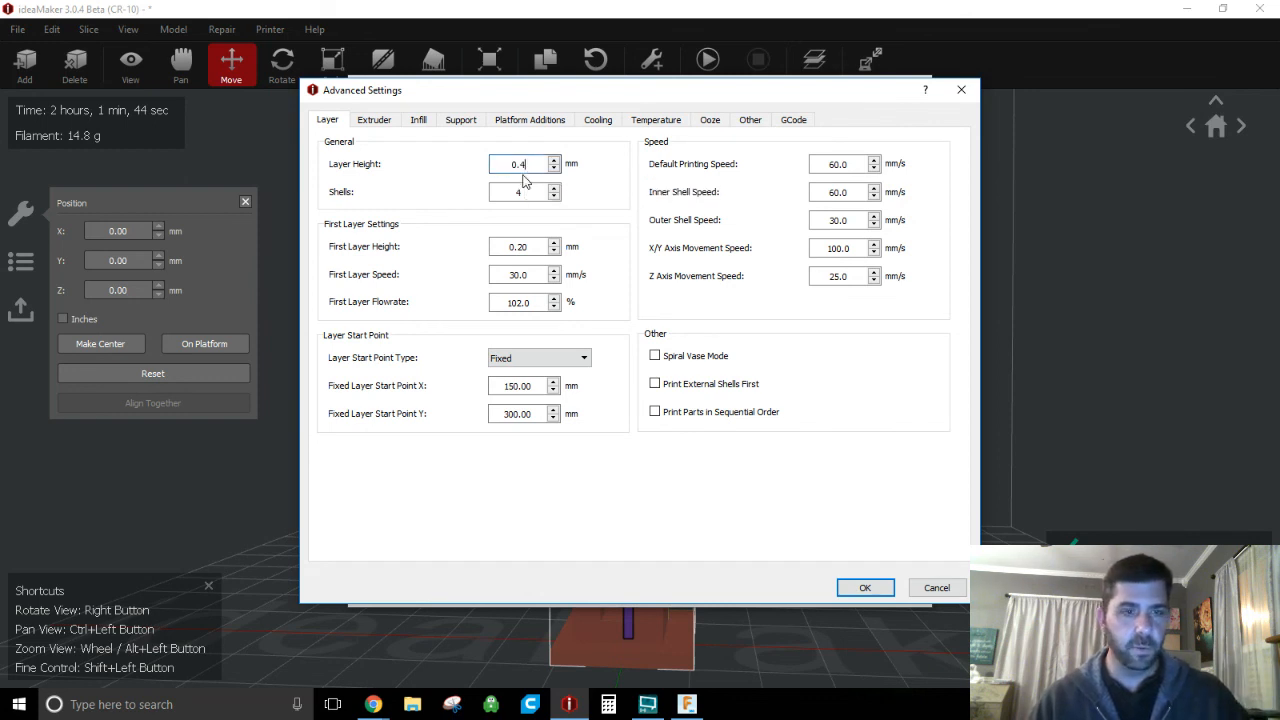
click(534, 246)
double_click(532, 246)
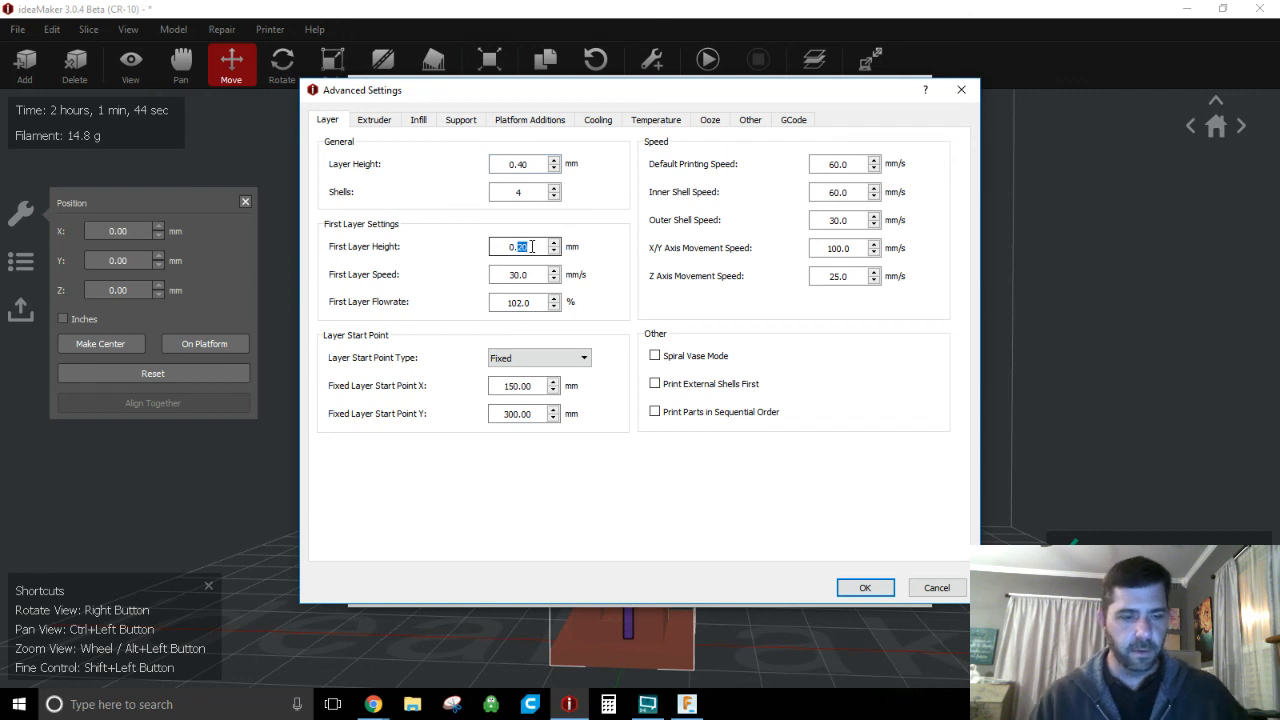
text(4)
- Set the primary extruder's extrusion width to 0.6 mm, save the template, and leave the template selection
click(376, 121)
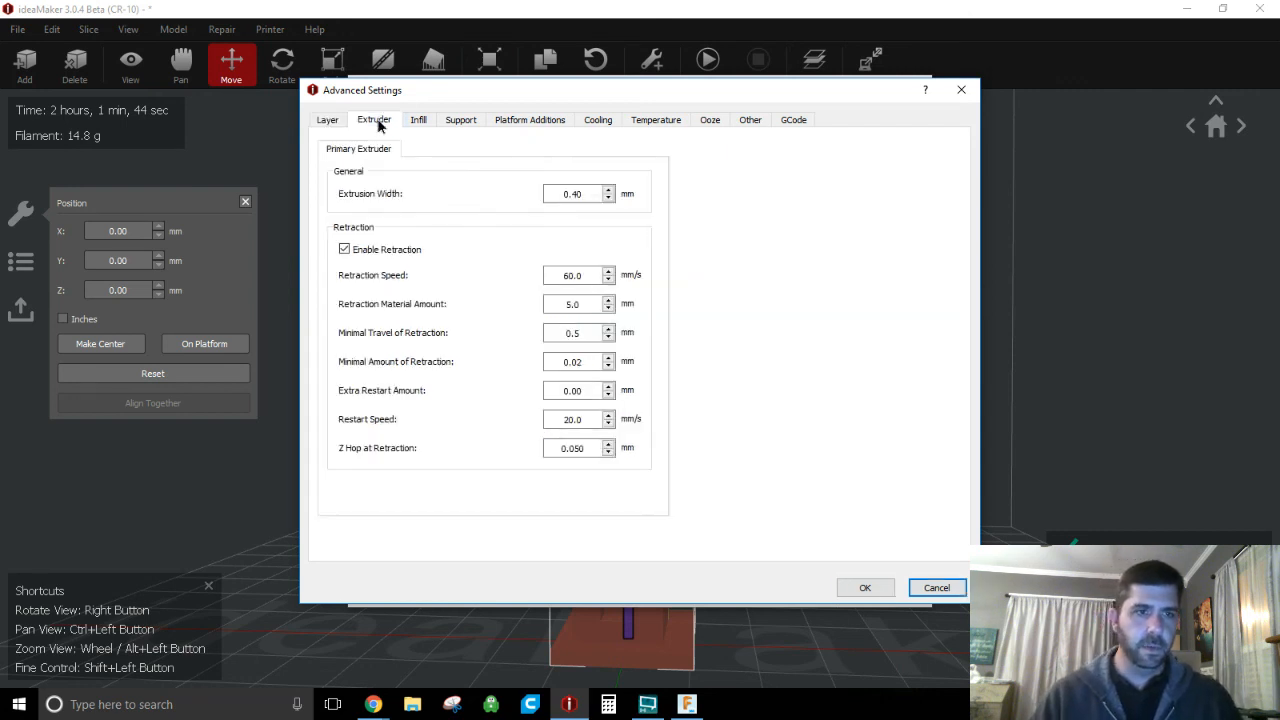
click(575, 195)
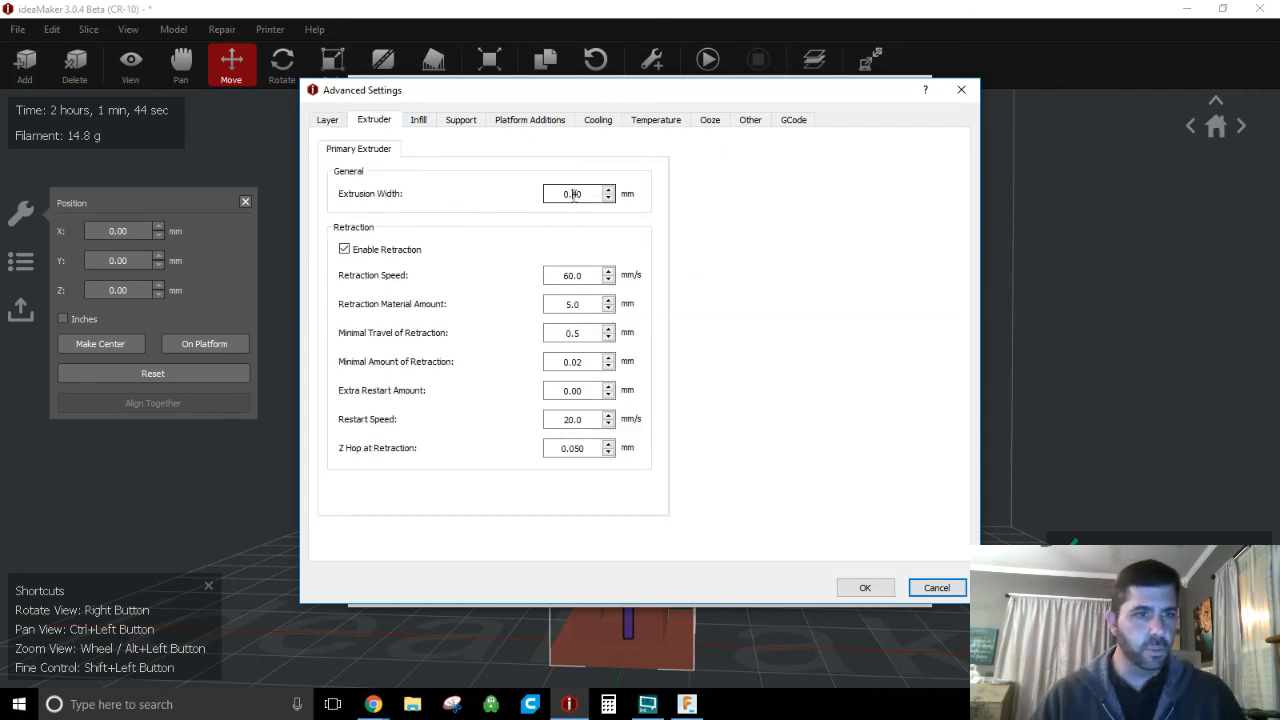
double_click(575, 194)
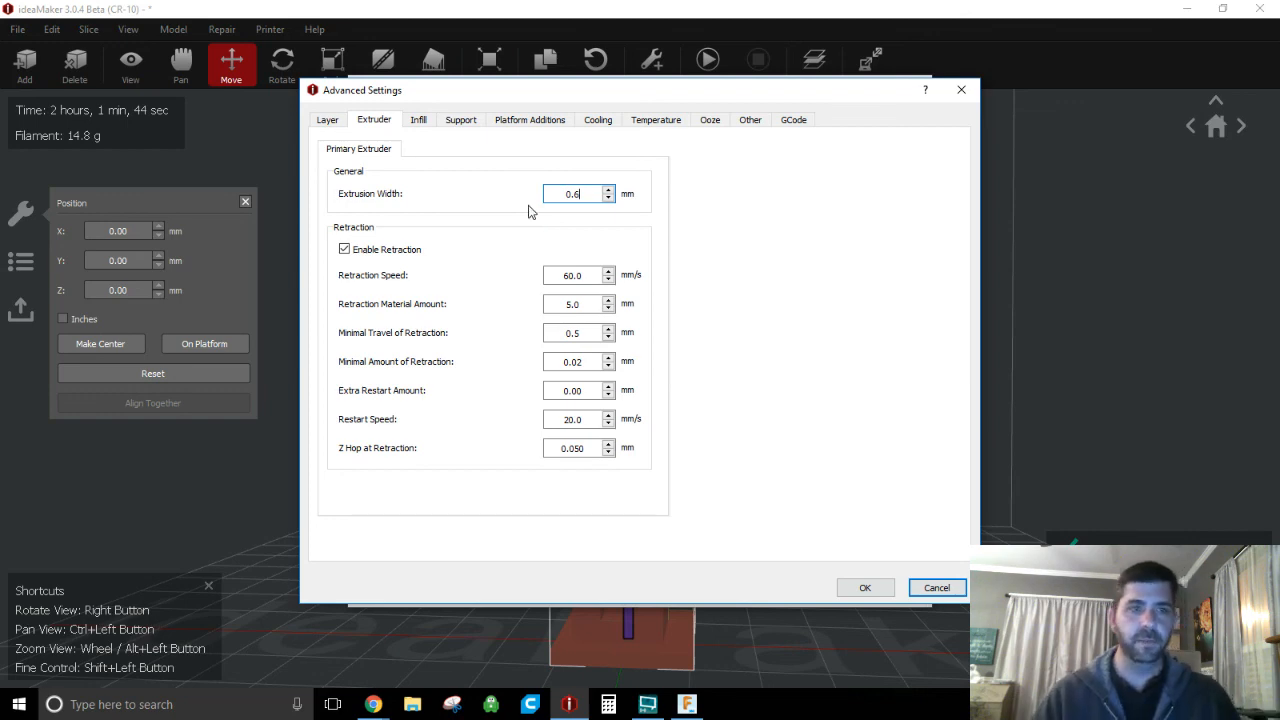
click(859, 588)
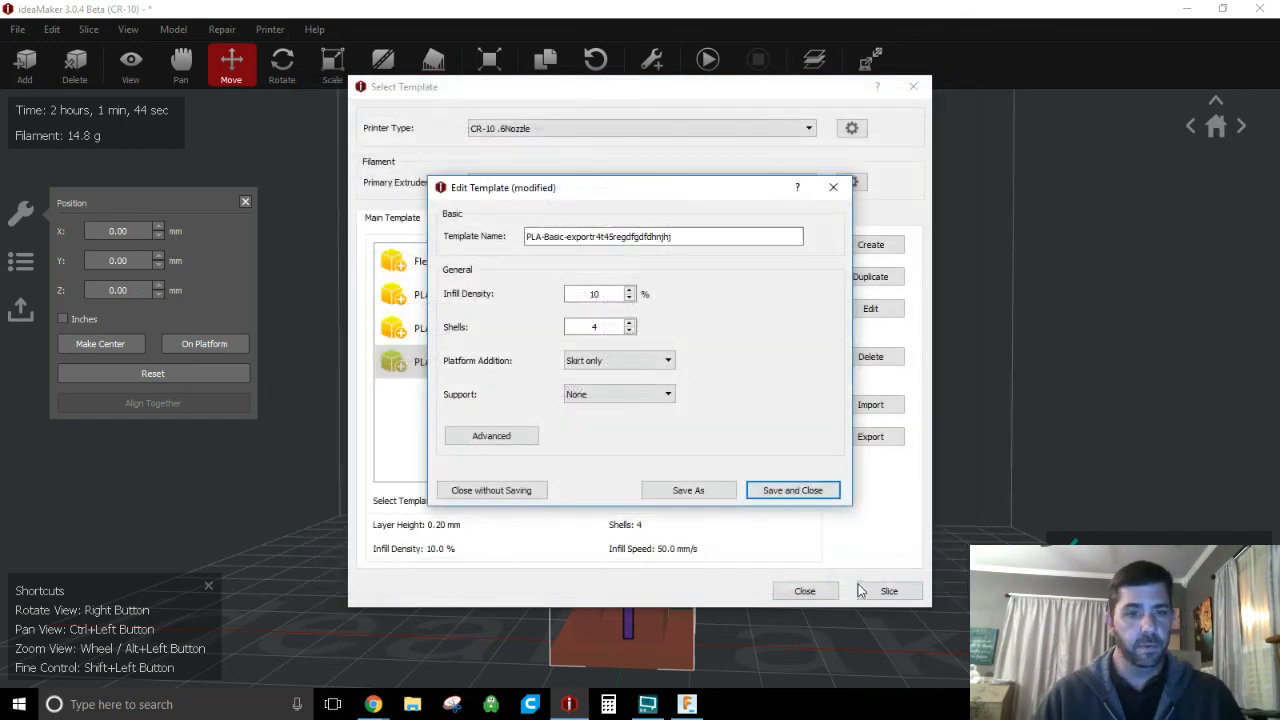
click(787, 490)
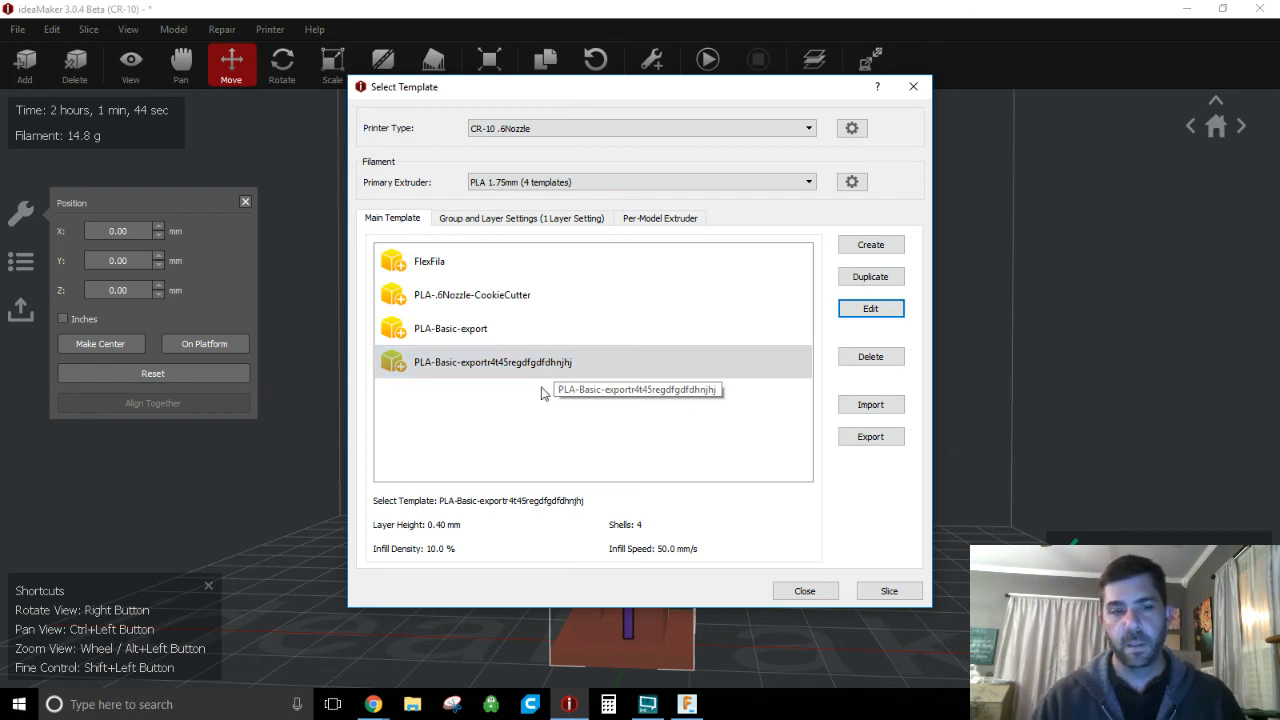
click(800, 591)
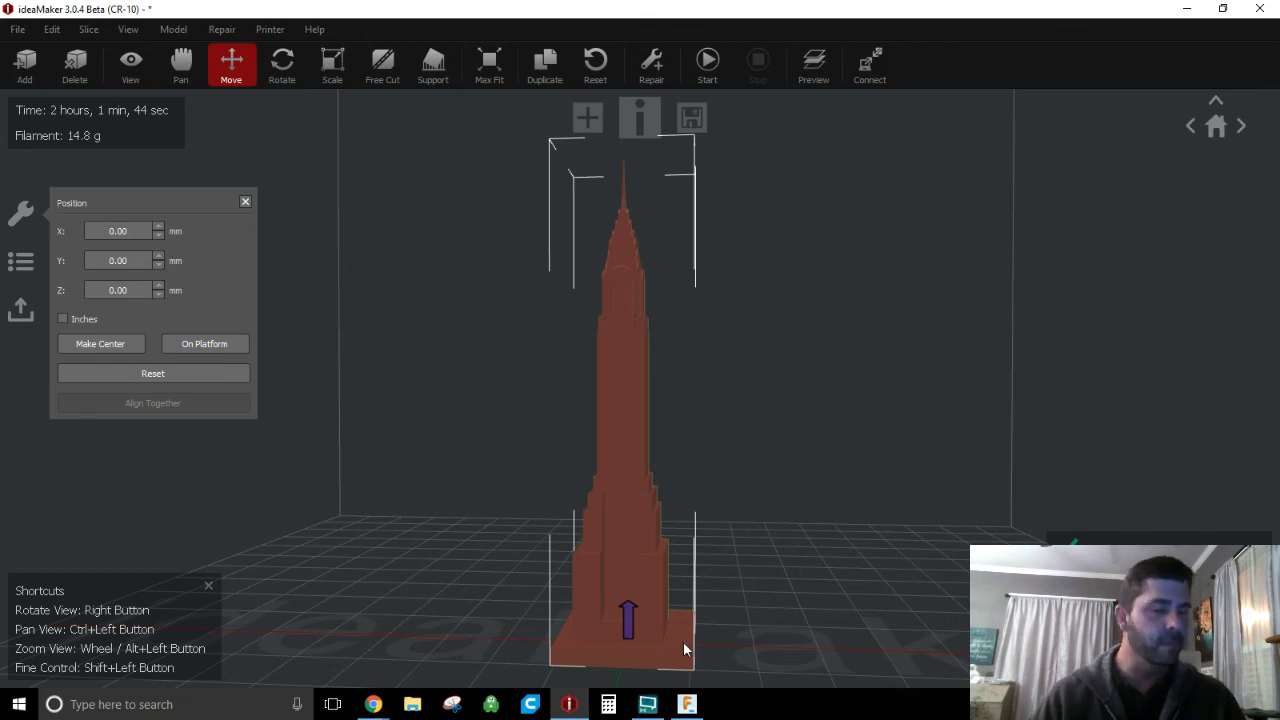
click(566, 704)
click(571, 704)
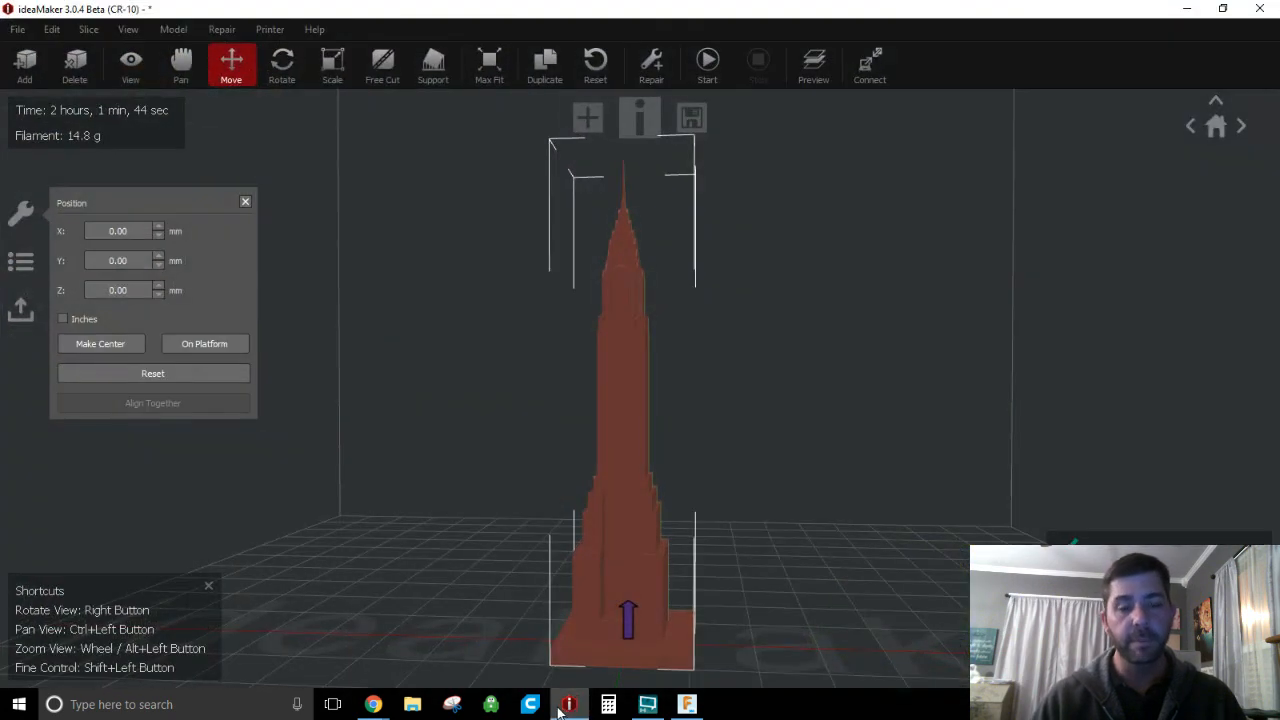
mouse_move(648, 704)
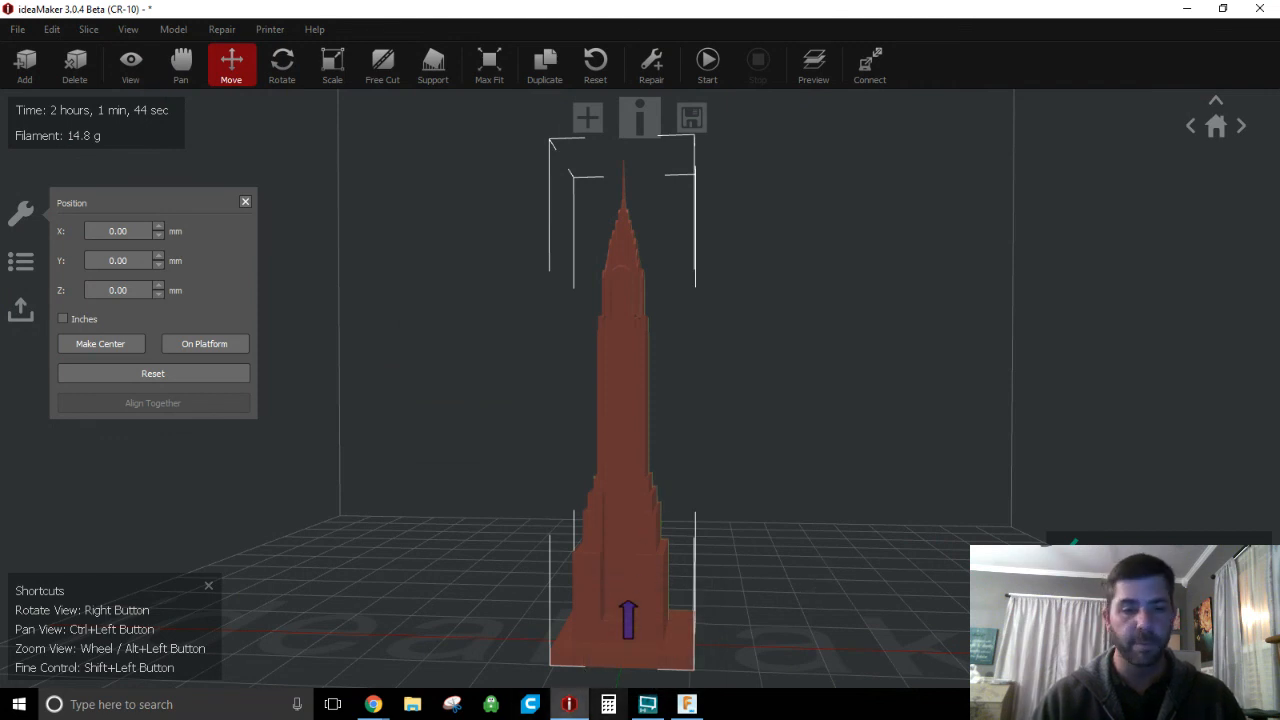
click(648, 704)
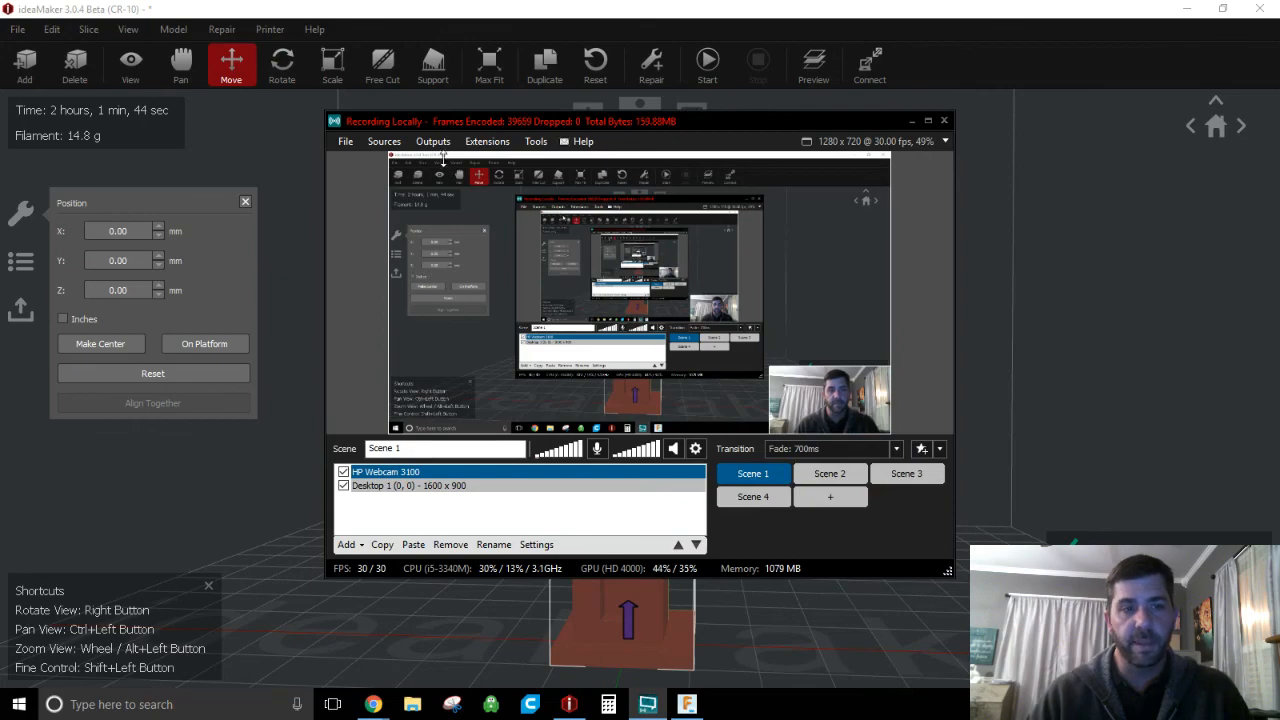